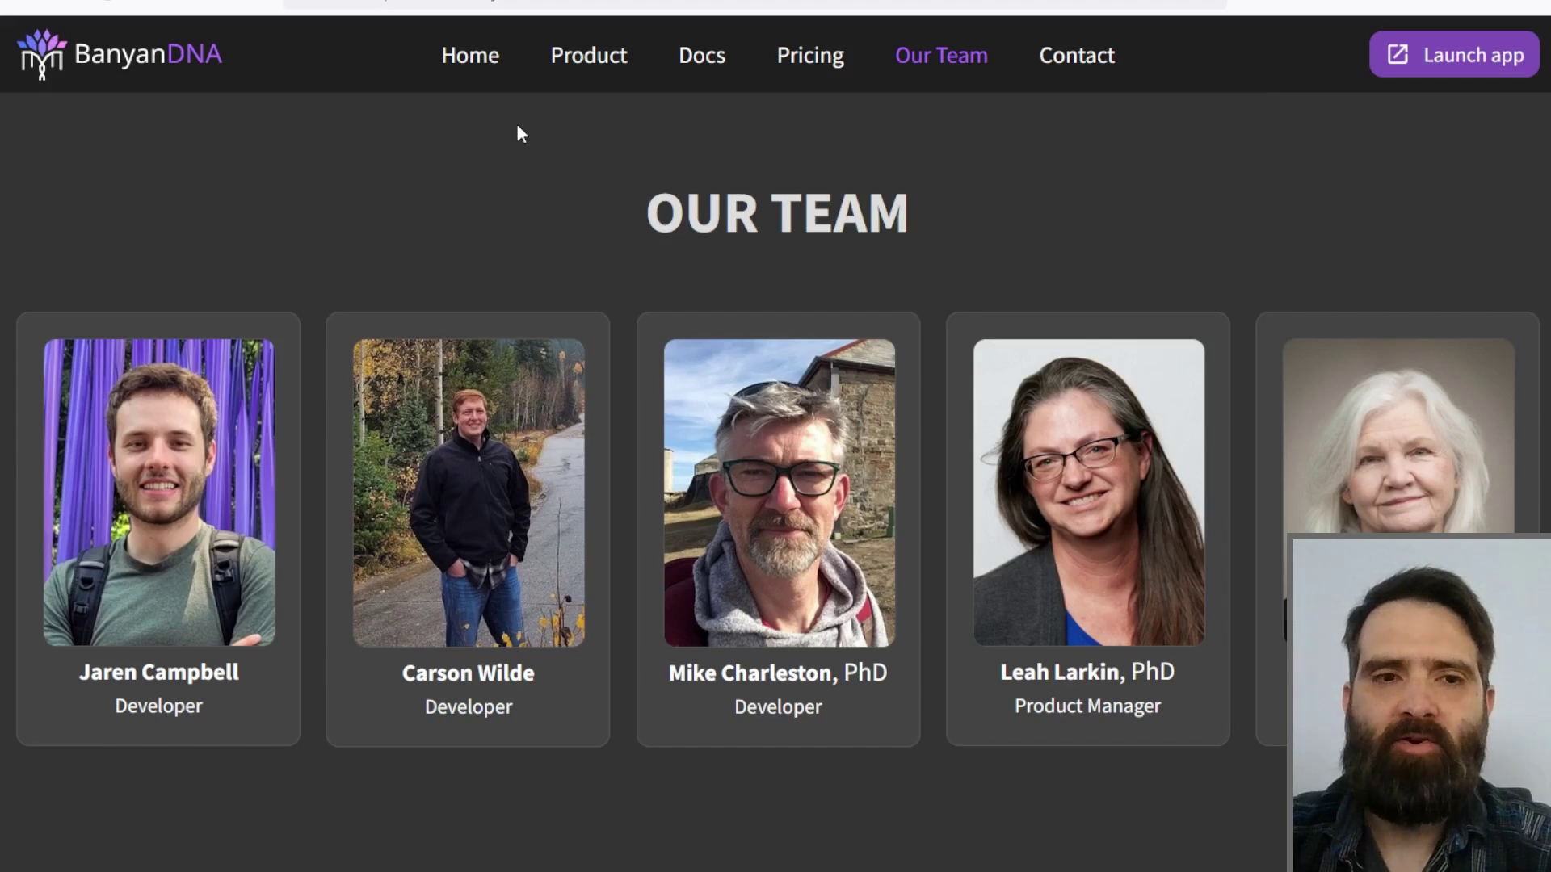
Step: Scroll through the Product page's multivariate DNA feature sections, then return to the home page
{"action": "scroll", "coordinate": [517, 129], "scroll_direction": "down", "scroll_amount": 2}
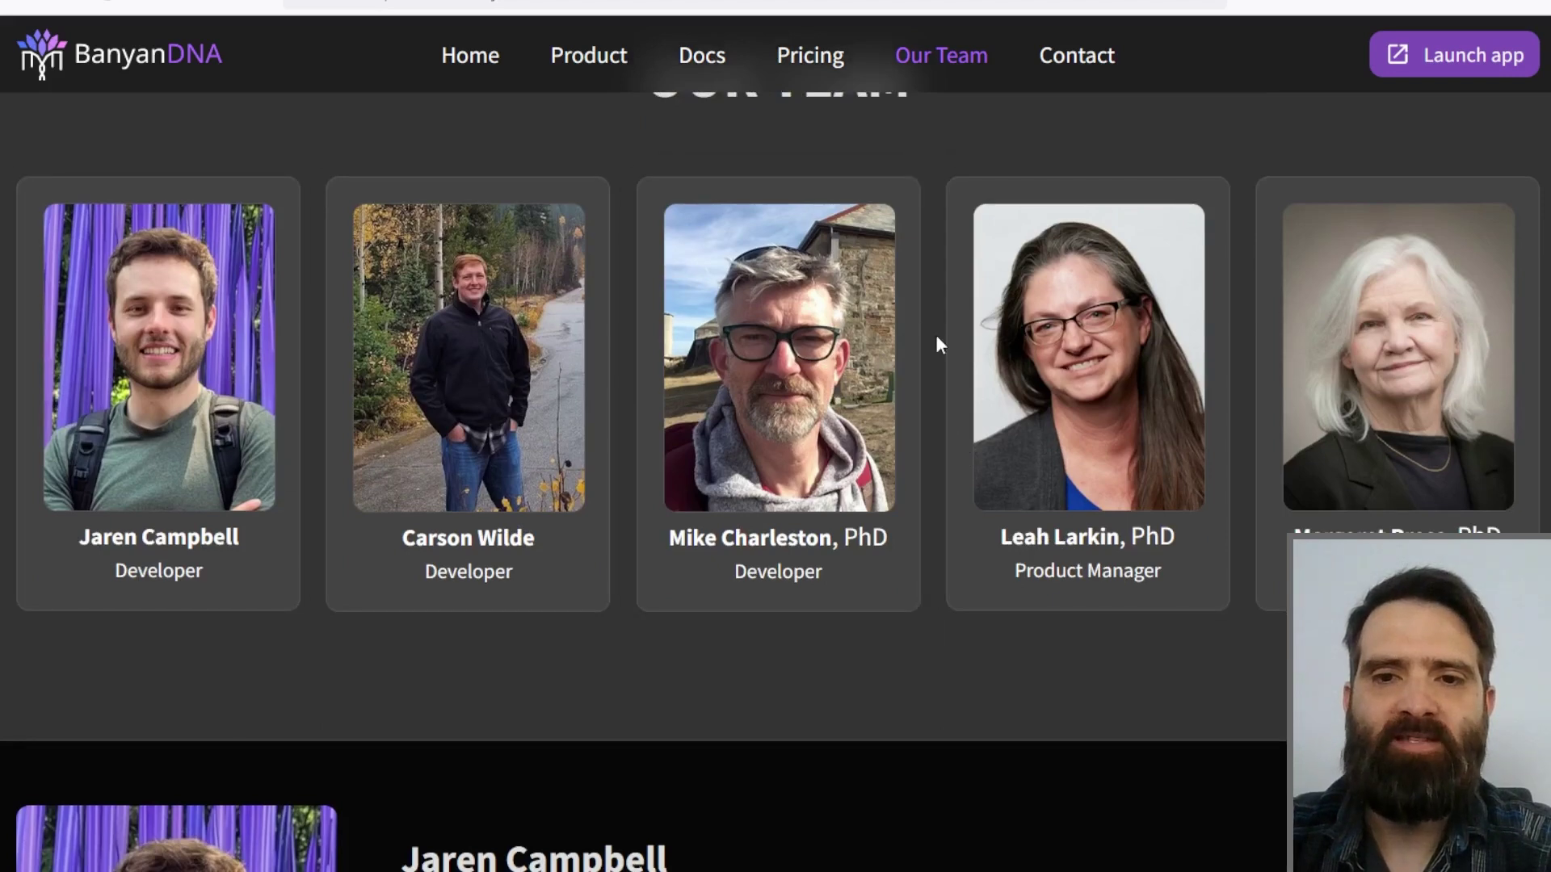
{"action": "scroll", "coordinate": [904, 349], "scroll_direction": "down", "scroll_amount": 2}
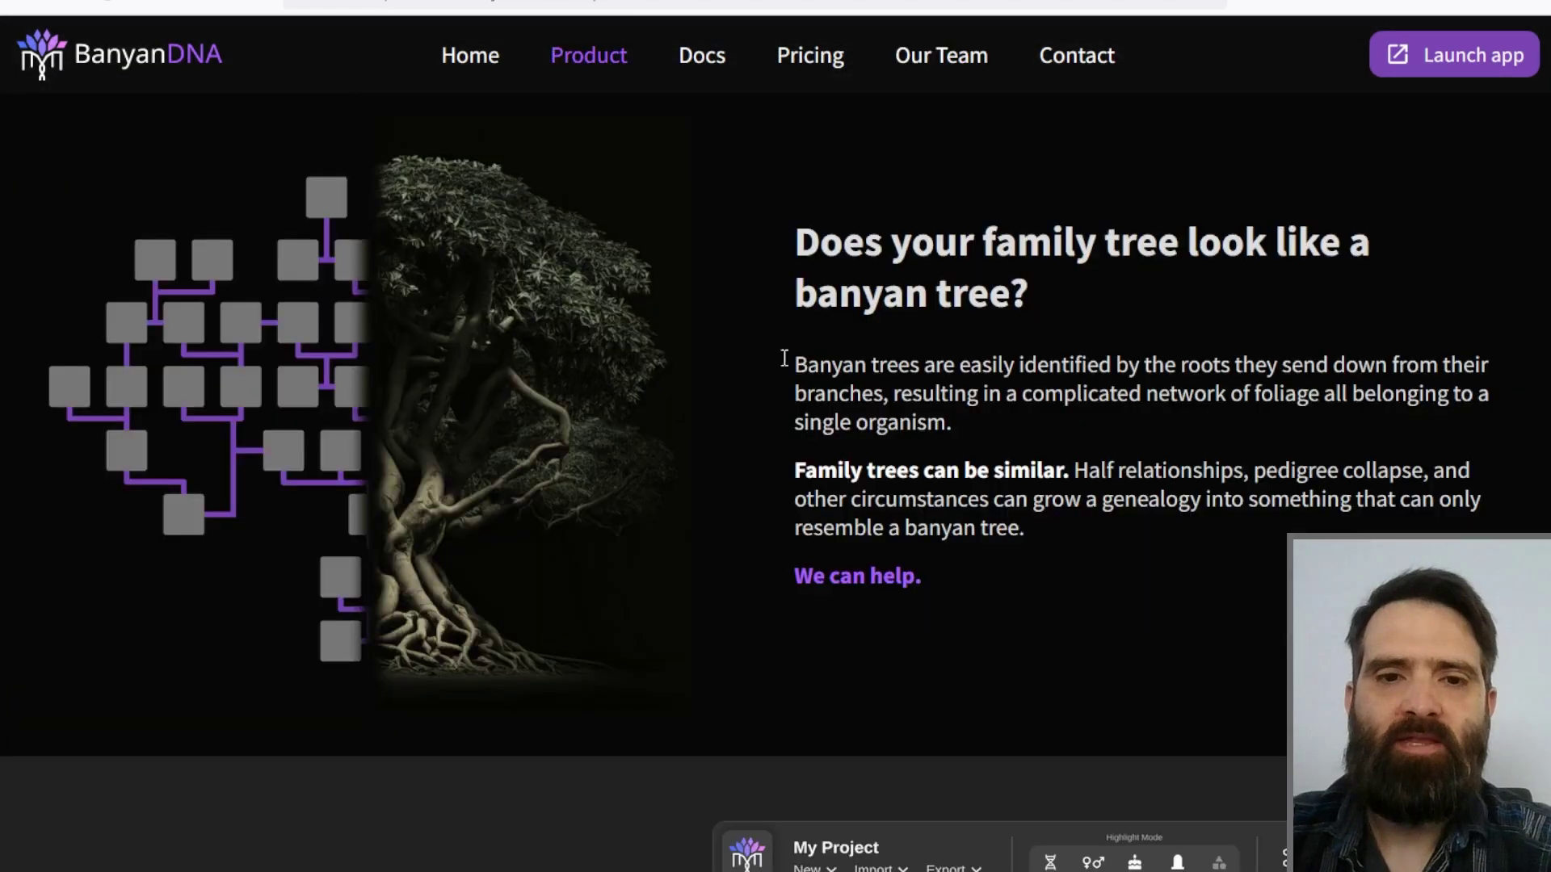
{"action": "scroll", "coordinate": [782, 356], "scroll_direction": "down", "scroll_amount": 10}
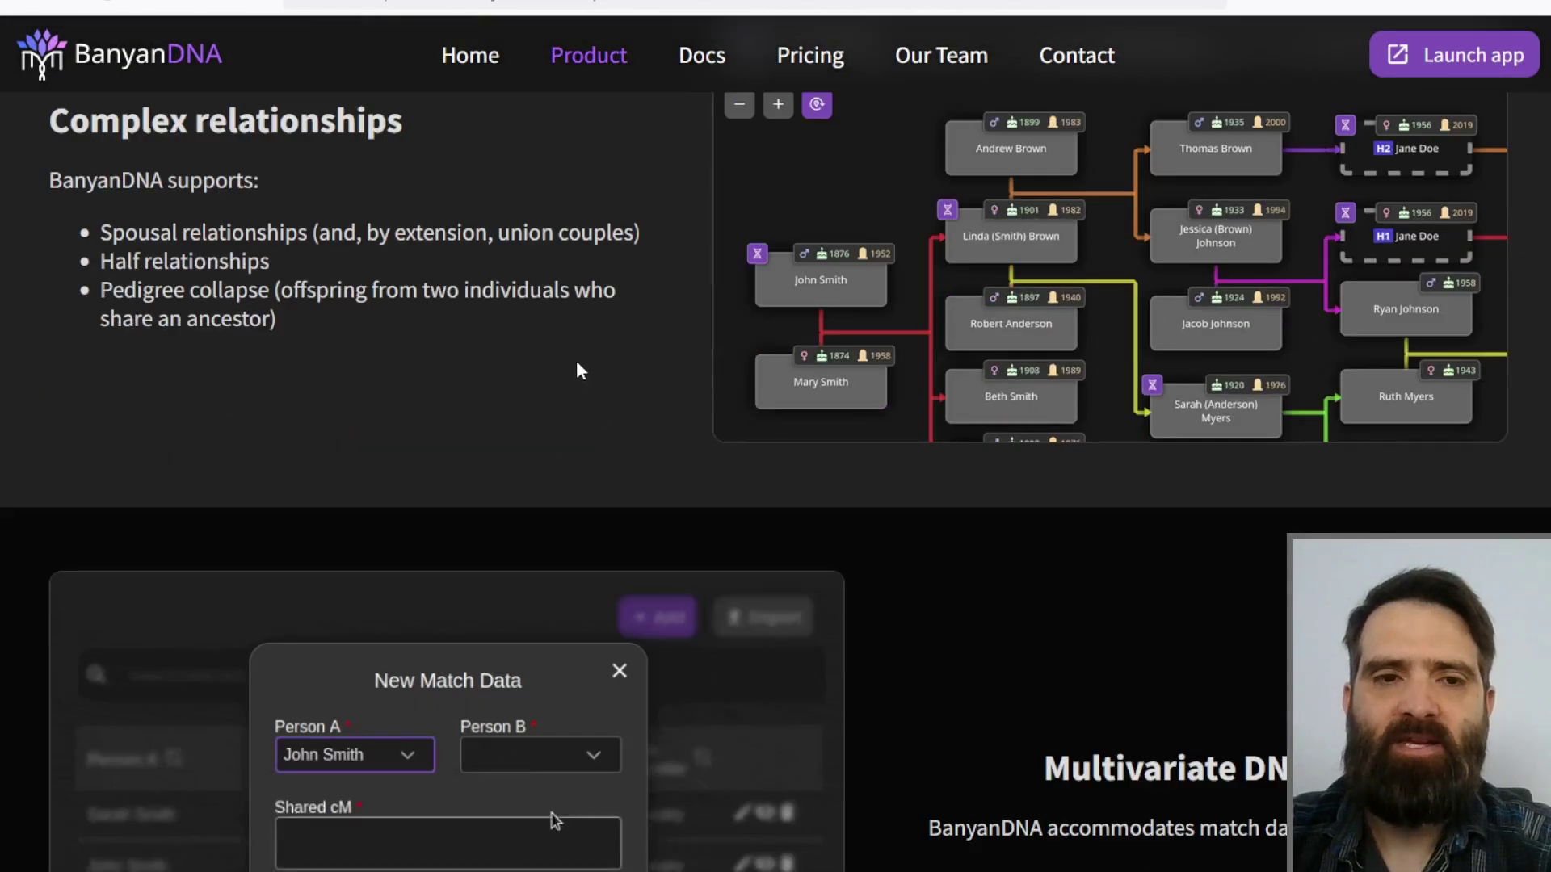
{"action": "scroll", "coordinate": [597, 340], "scroll_direction": "down", "scroll_amount": 1}
{"action": "scroll", "coordinate": [596, 343], "scroll_direction": "down", "scroll_amount": 10}
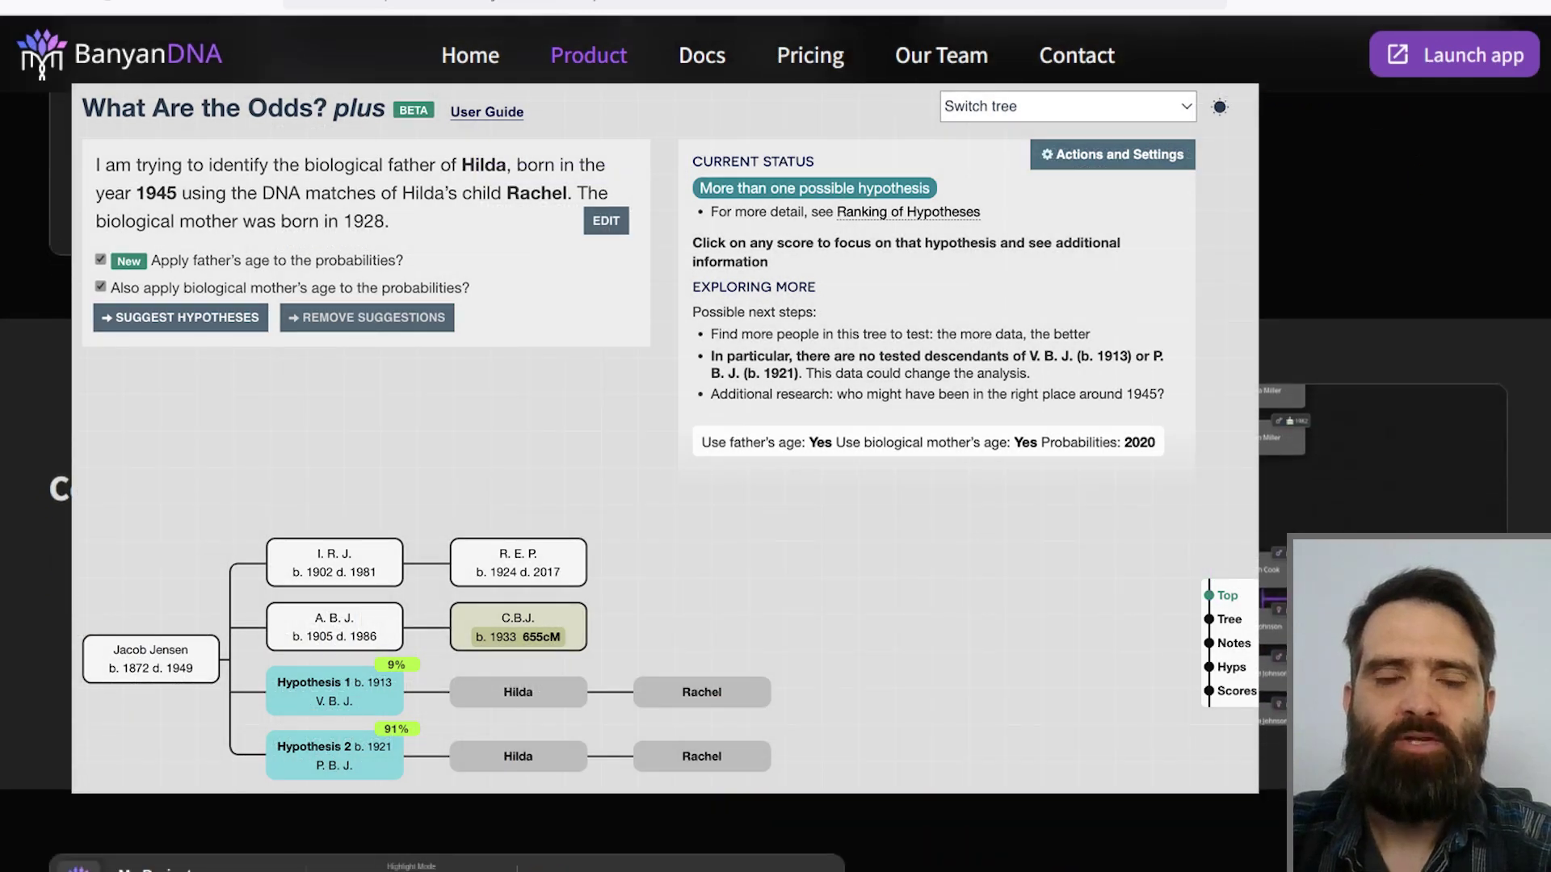
{"action": "scroll", "coordinate": [596, 343], "scroll_direction": "down", "scroll_amount": 5}
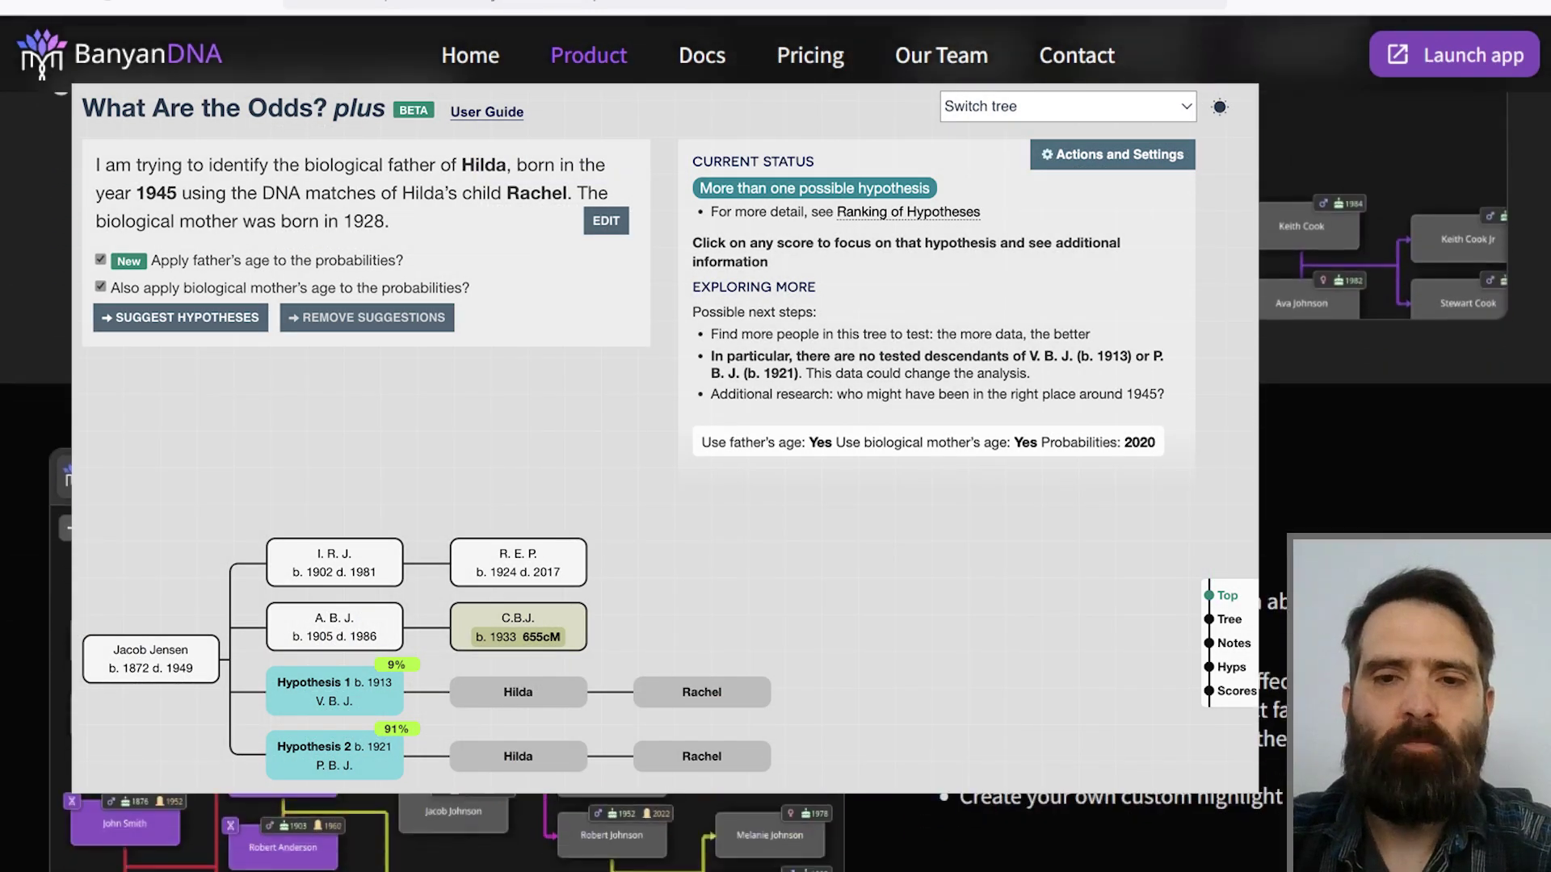
{"action": "scroll", "coordinate": [531, 159], "scroll_direction": "down", "scroll_amount": 2}
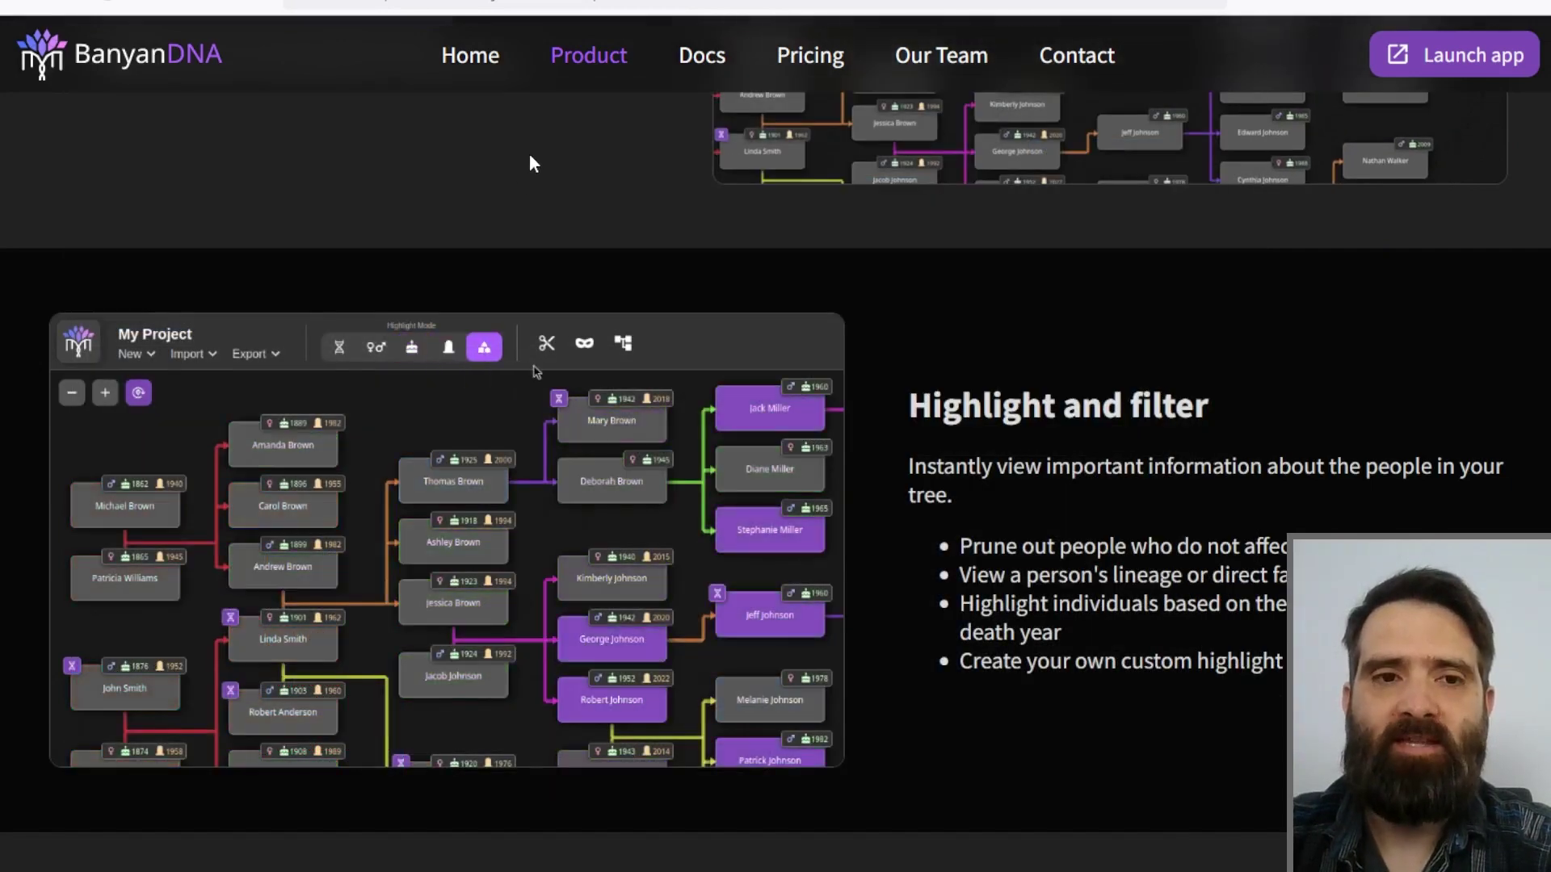
{"action": "scroll", "coordinate": [525, 129], "scroll_direction": "down", "scroll_amount": 2}
{"action": "scroll", "coordinate": [400, 400], "scroll_direction": "down", "scroll_amount": 4}
{"action": "scroll", "coordinate": [387, 526], "scroll_direction": "down", "scroll_amount": 5}
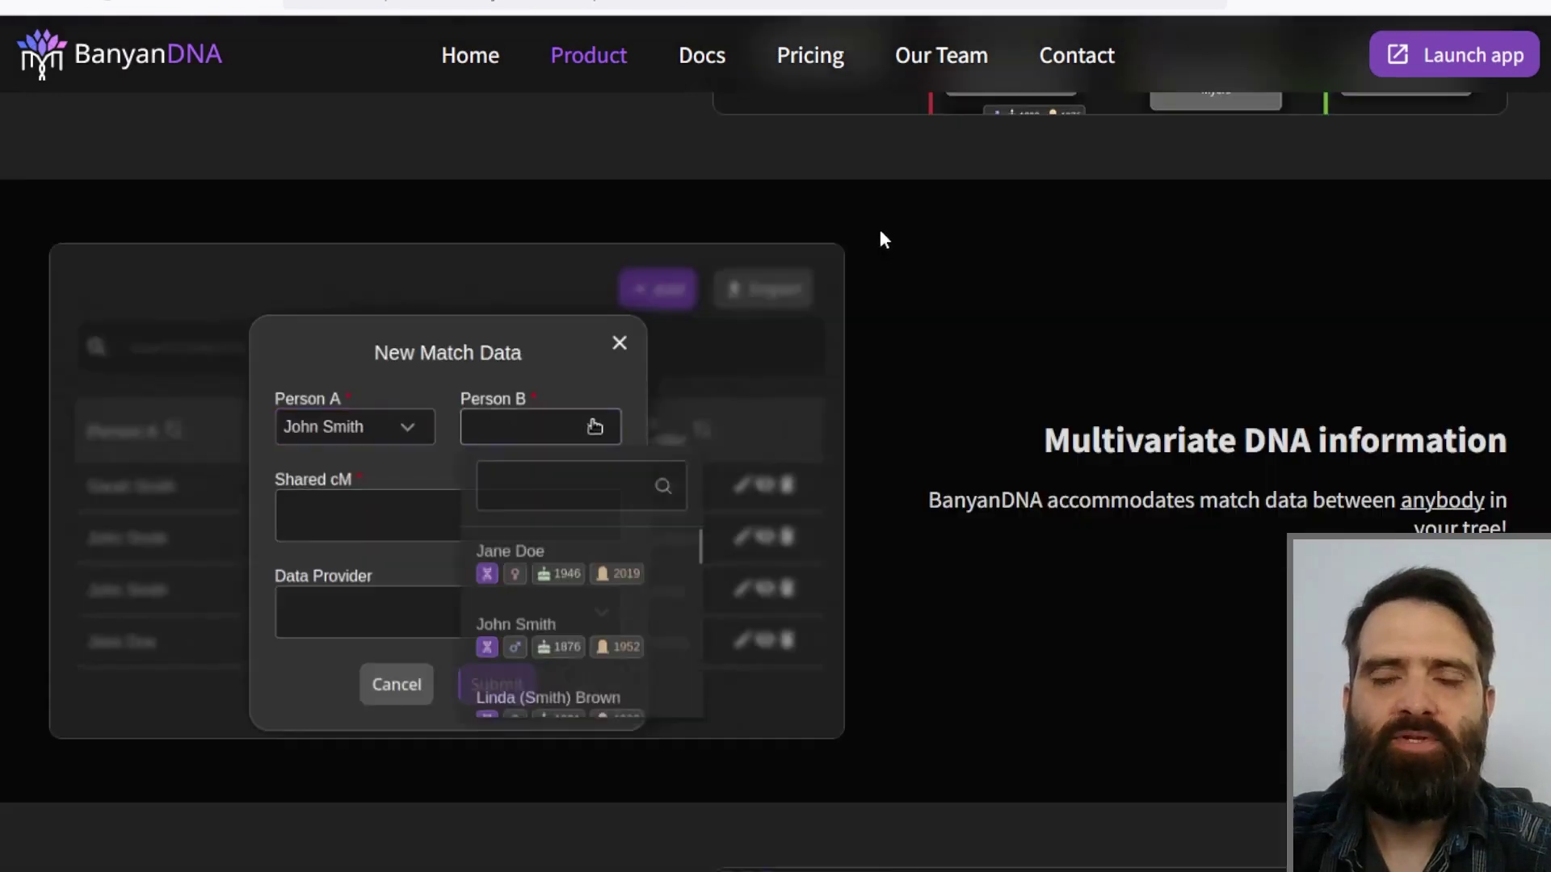
{"action": "scroll", "coordinate": [878, 228], "scroll_direction": "down", "scroll_amount": 2}
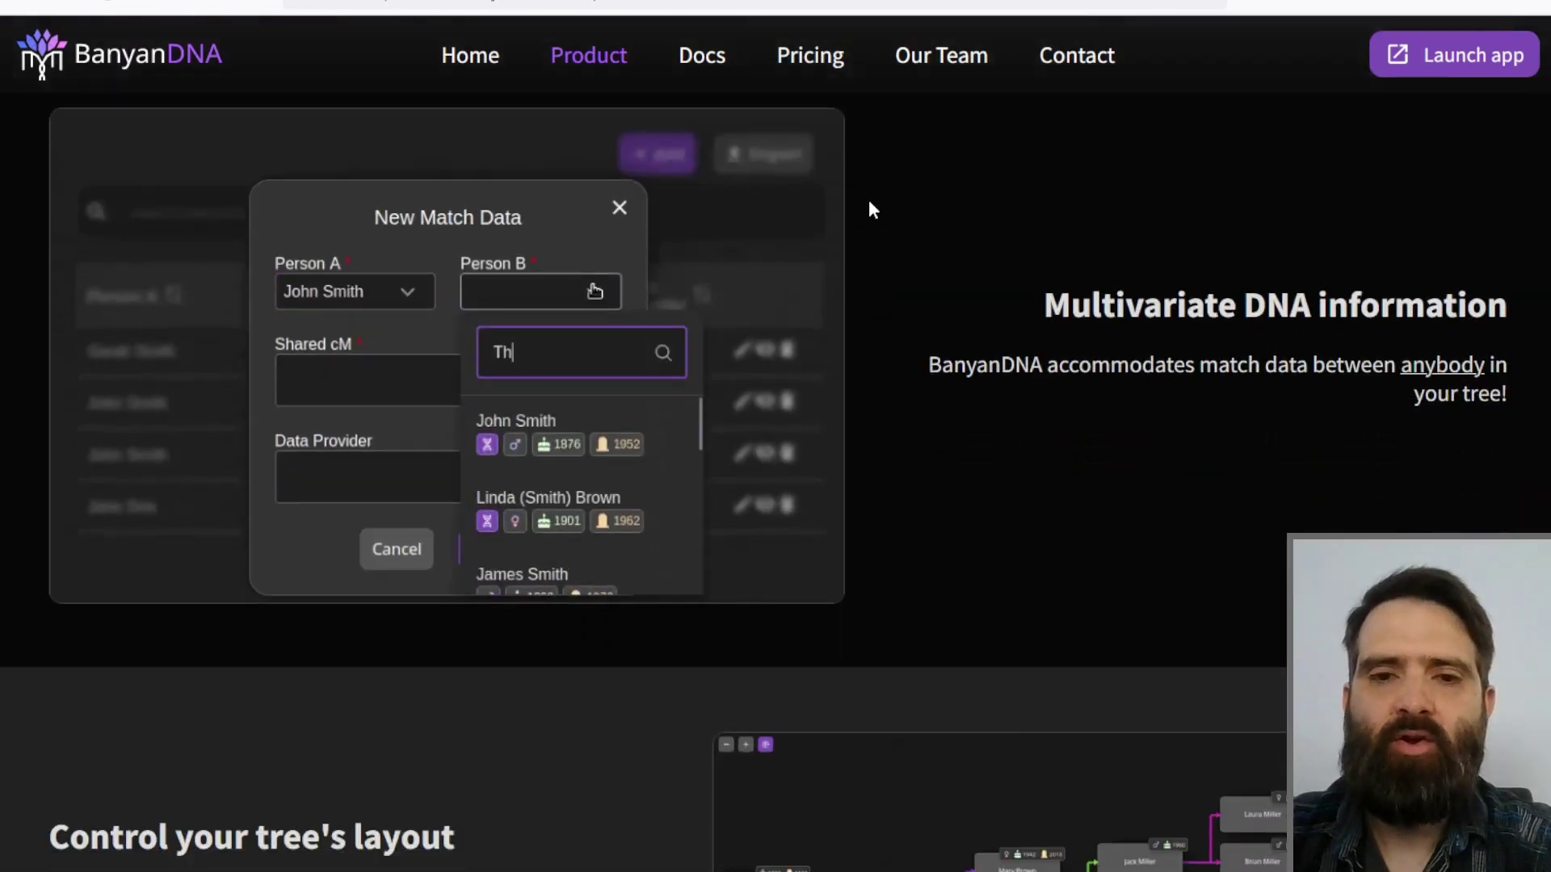
{"action": "scroll", "coordinate": [907, 208], "scroll_direction": "down", "scroll_amount": 2}
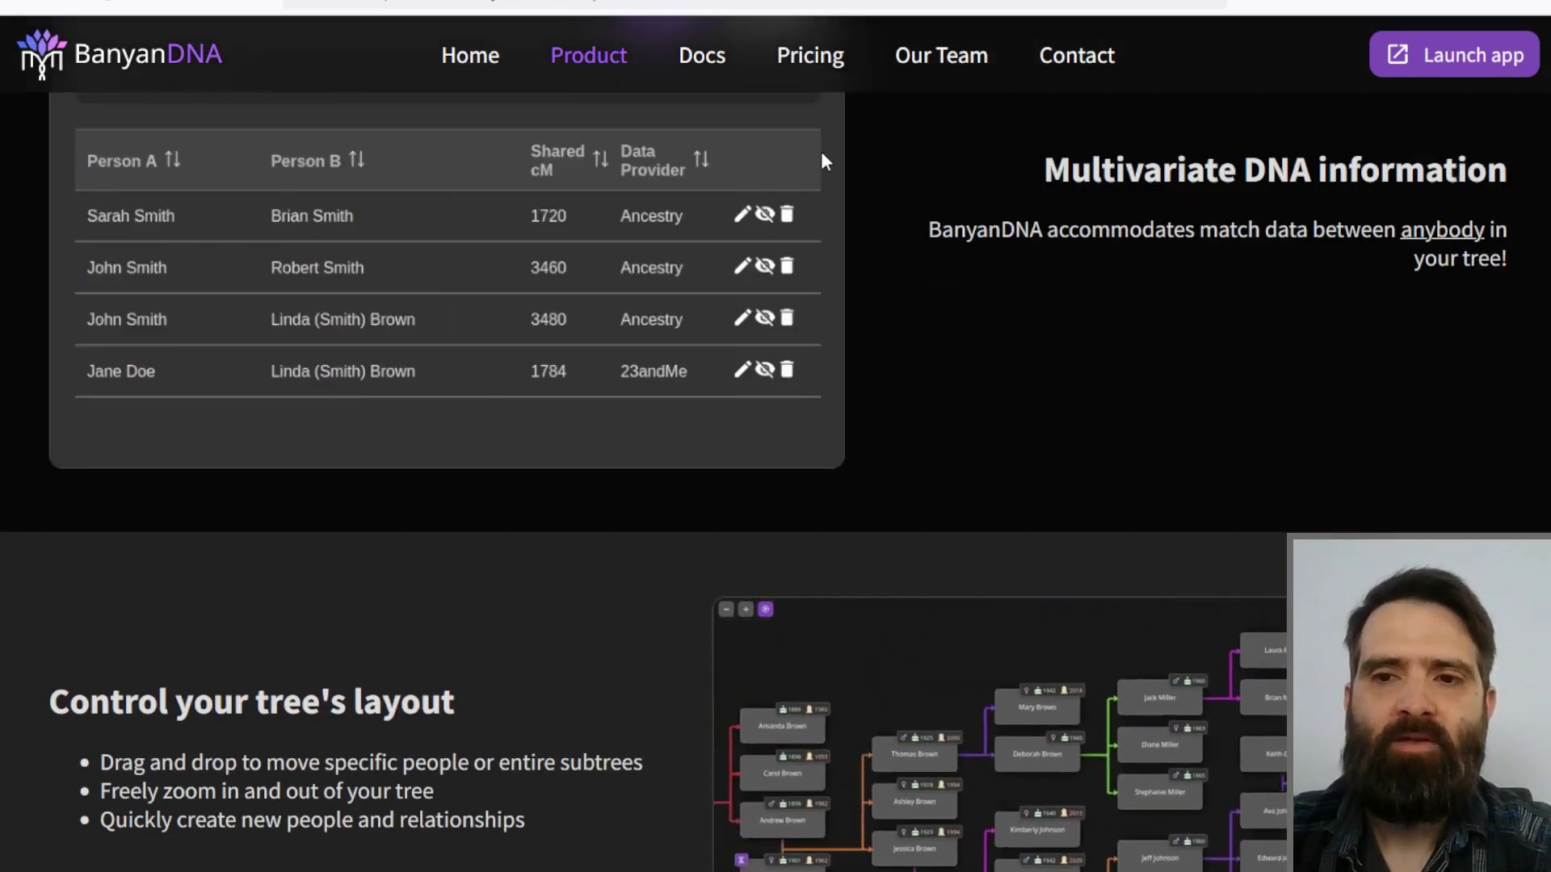
{"action": "scroll", "coordinate": [830, 151], "scroll_direction": "down", "scroll_amount": 2}
{"action": "scroll", "coordinate": [824, 144], "scroll_direction": "up", "scroll_amount": 1}
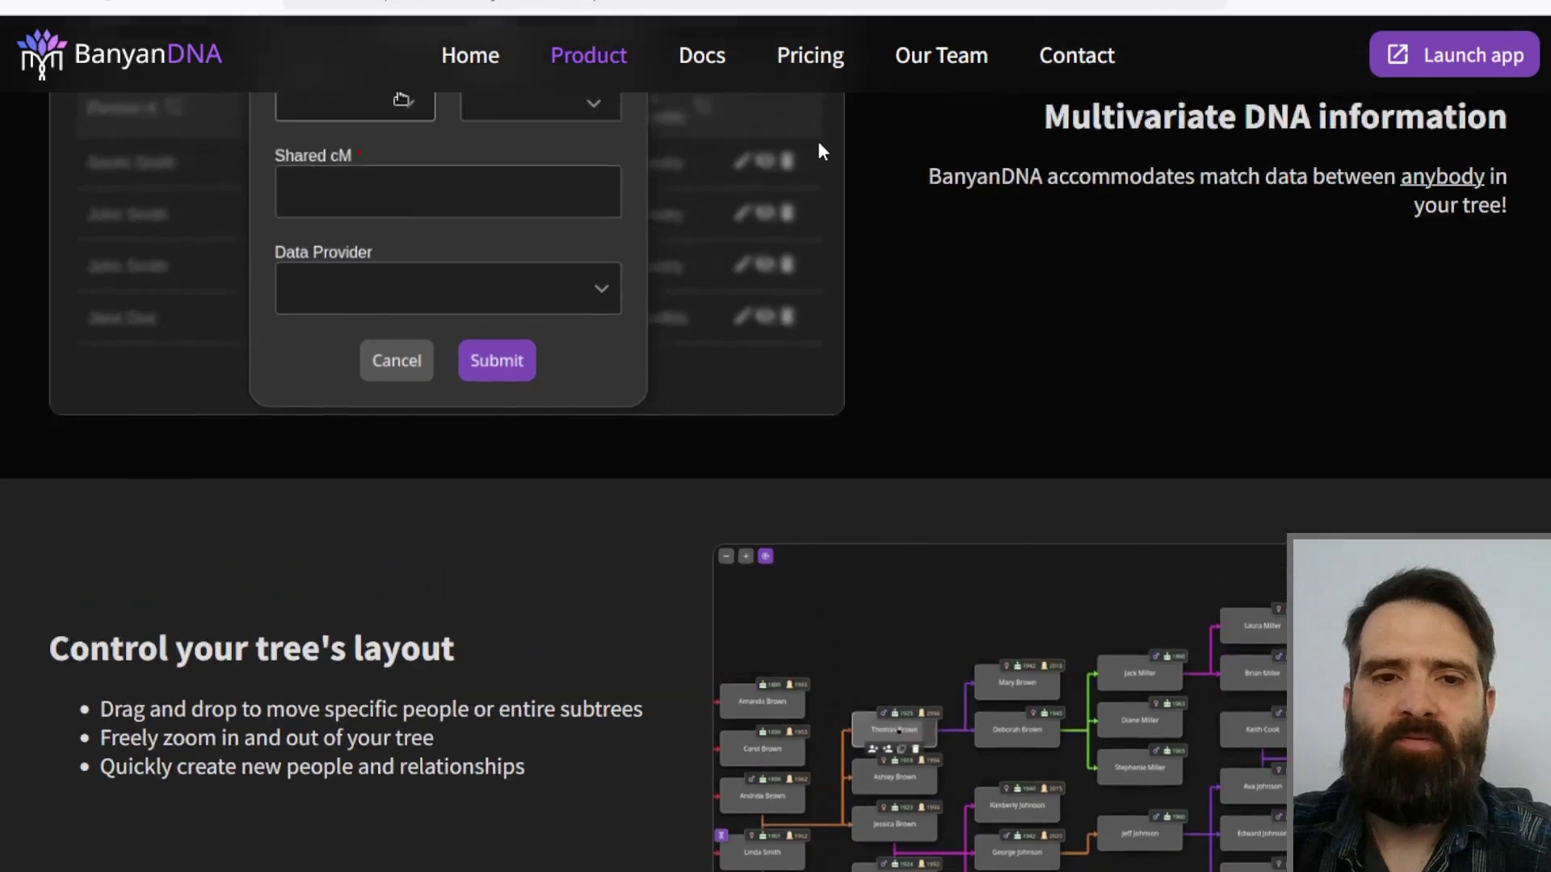
{"action": "scroll", "coordinate": [820, 151], "scroll_direction": "up", "scroll_amount": 1}
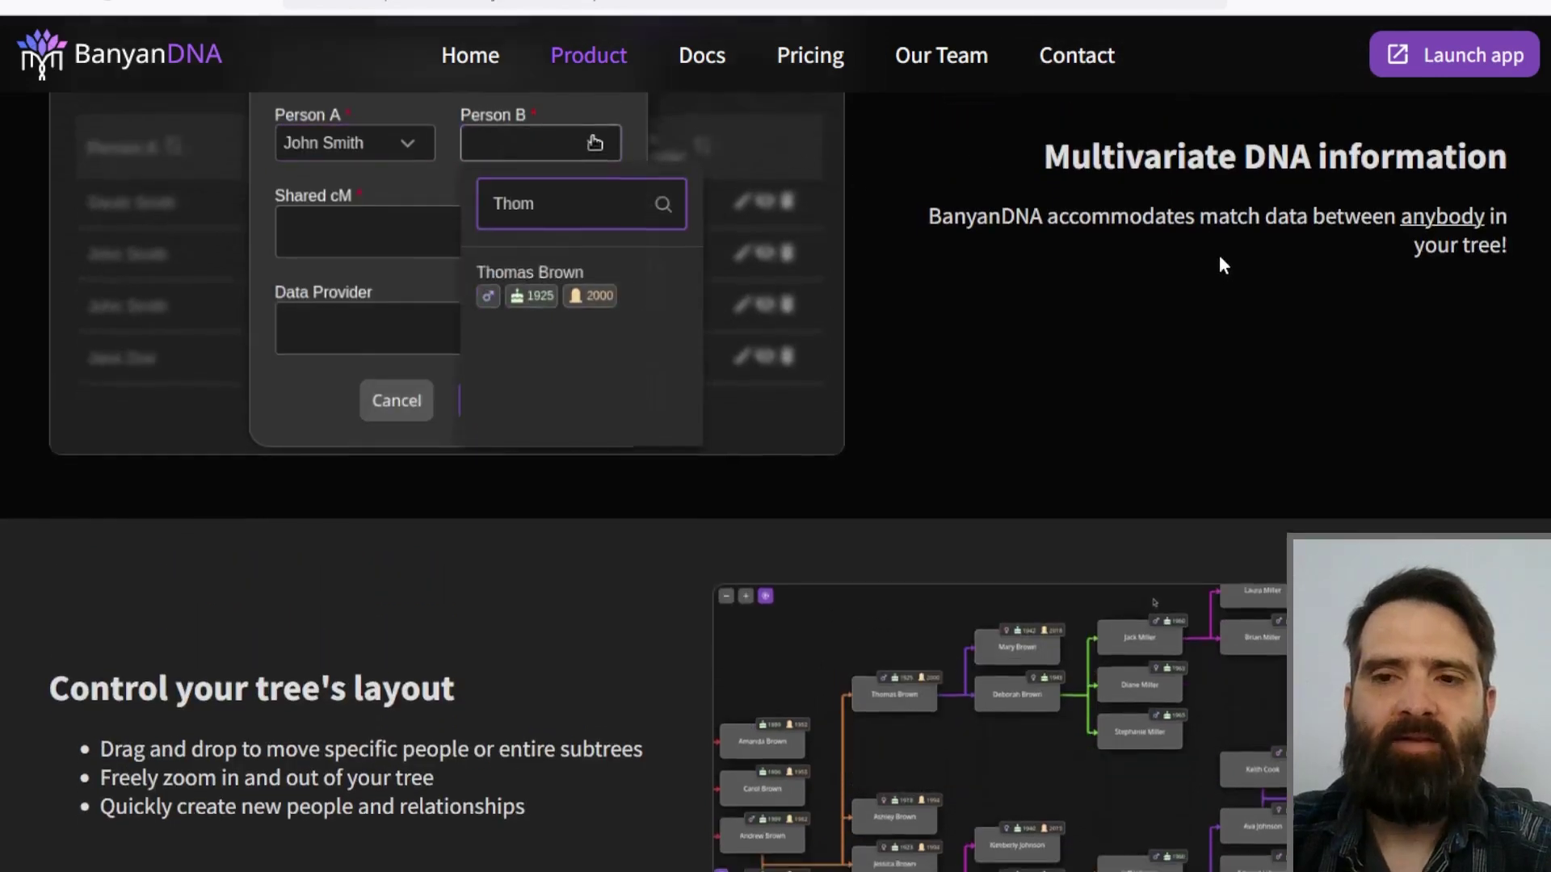
{"action": "scroll", "coordinate": [1333, 202], "scroll_direction": "down", "scroll_amount": 3}
{"action": "scroll", "coordinate": [1440, 145], "scroll_direction": "up", "scroll_amount": 3}
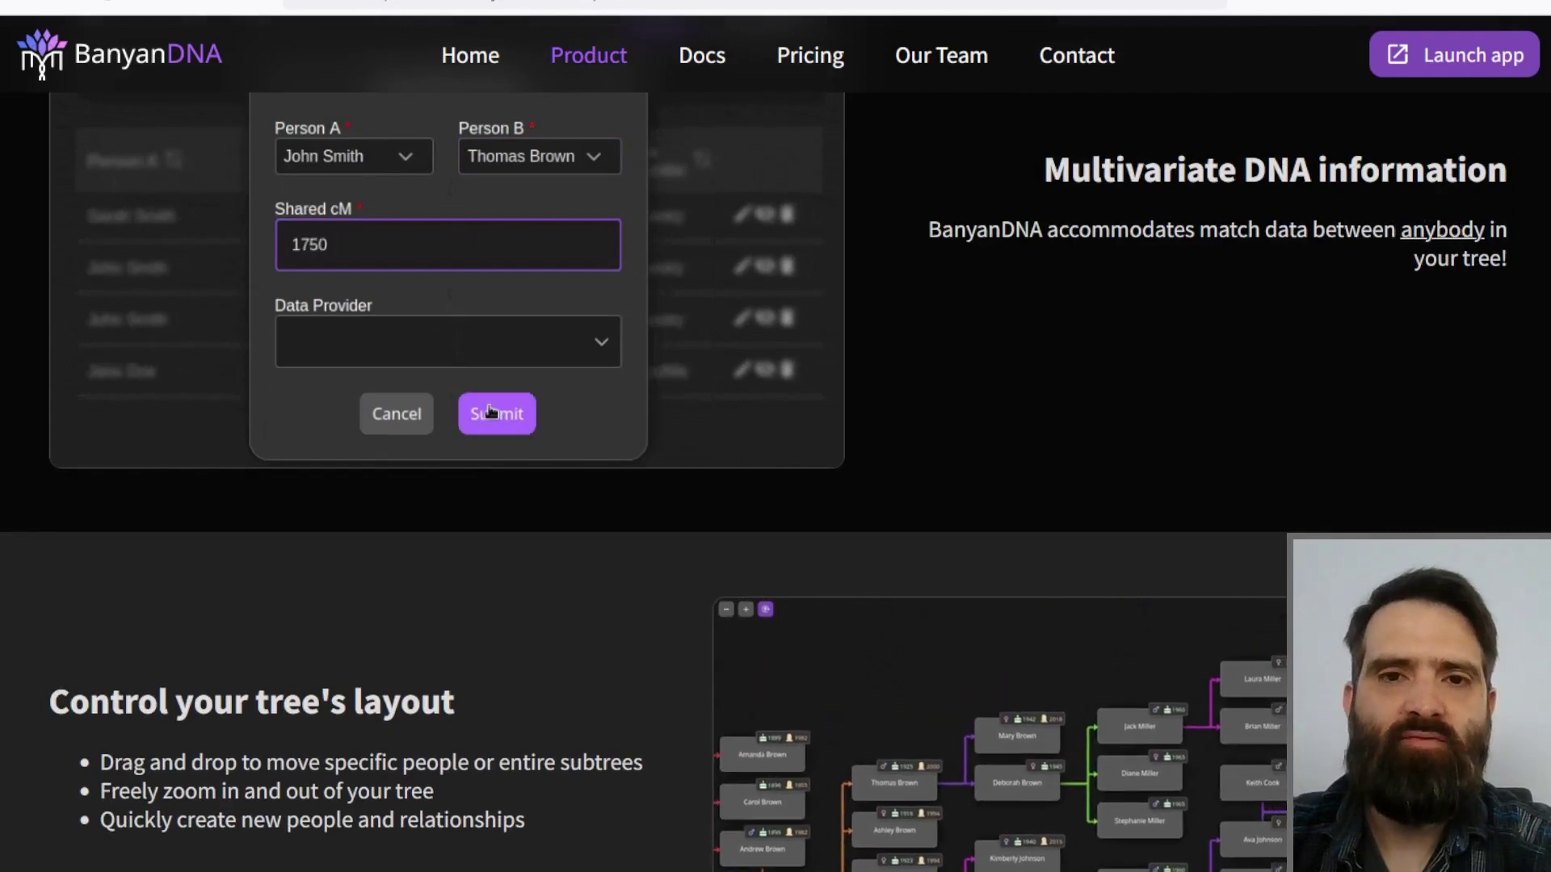
{"action": "key", "text": "Home"}
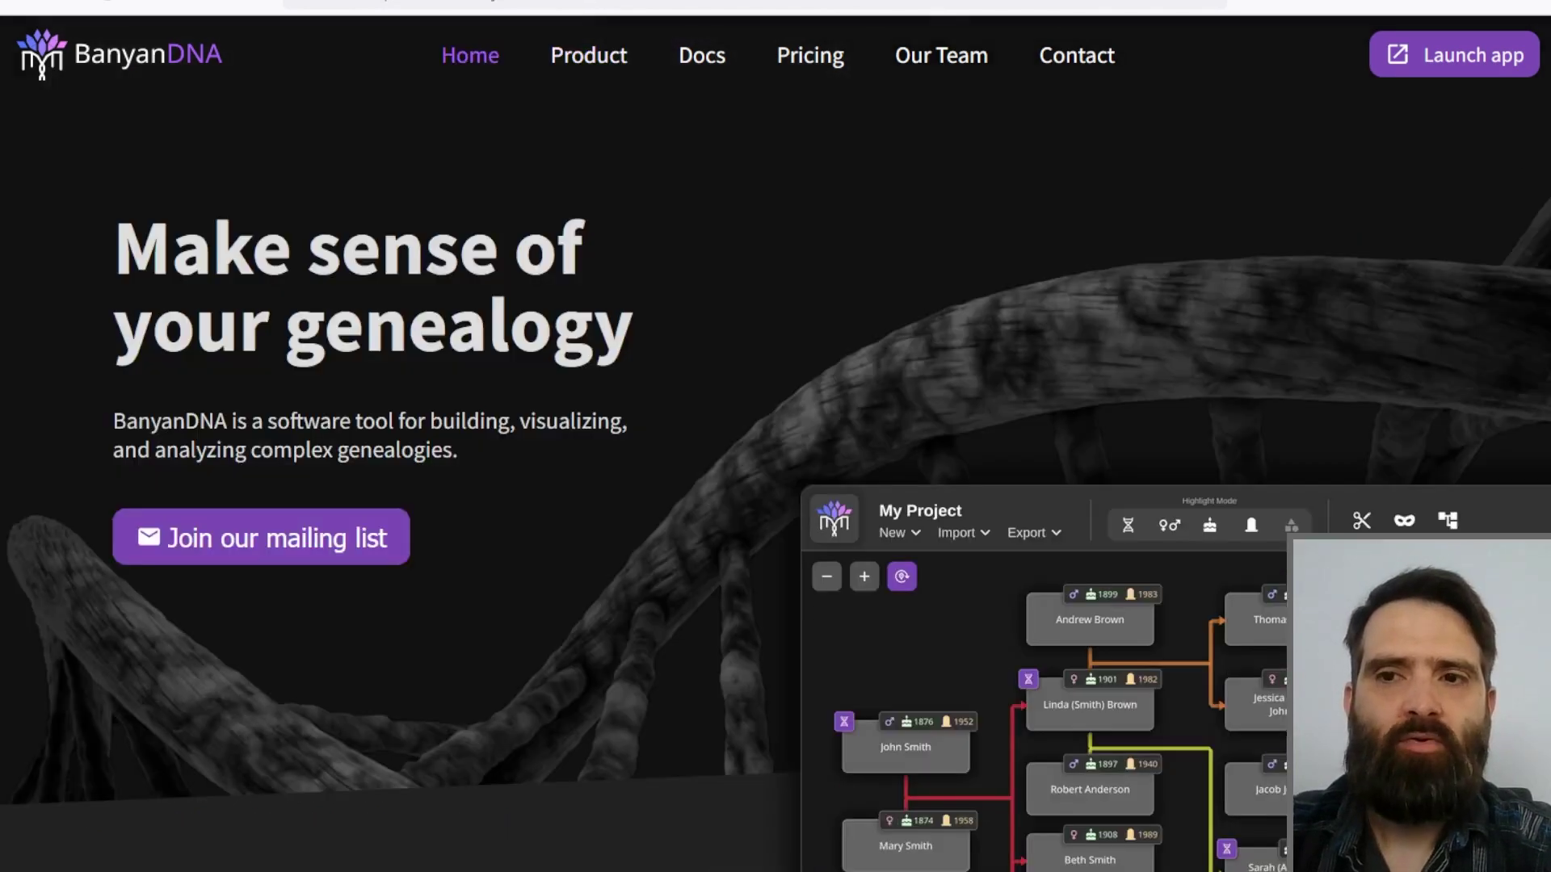
Step: Launch the BanyanDNA app from the top-right of the website navigation bar
{"action": "left_click", "coordinate": [1446, 55]}
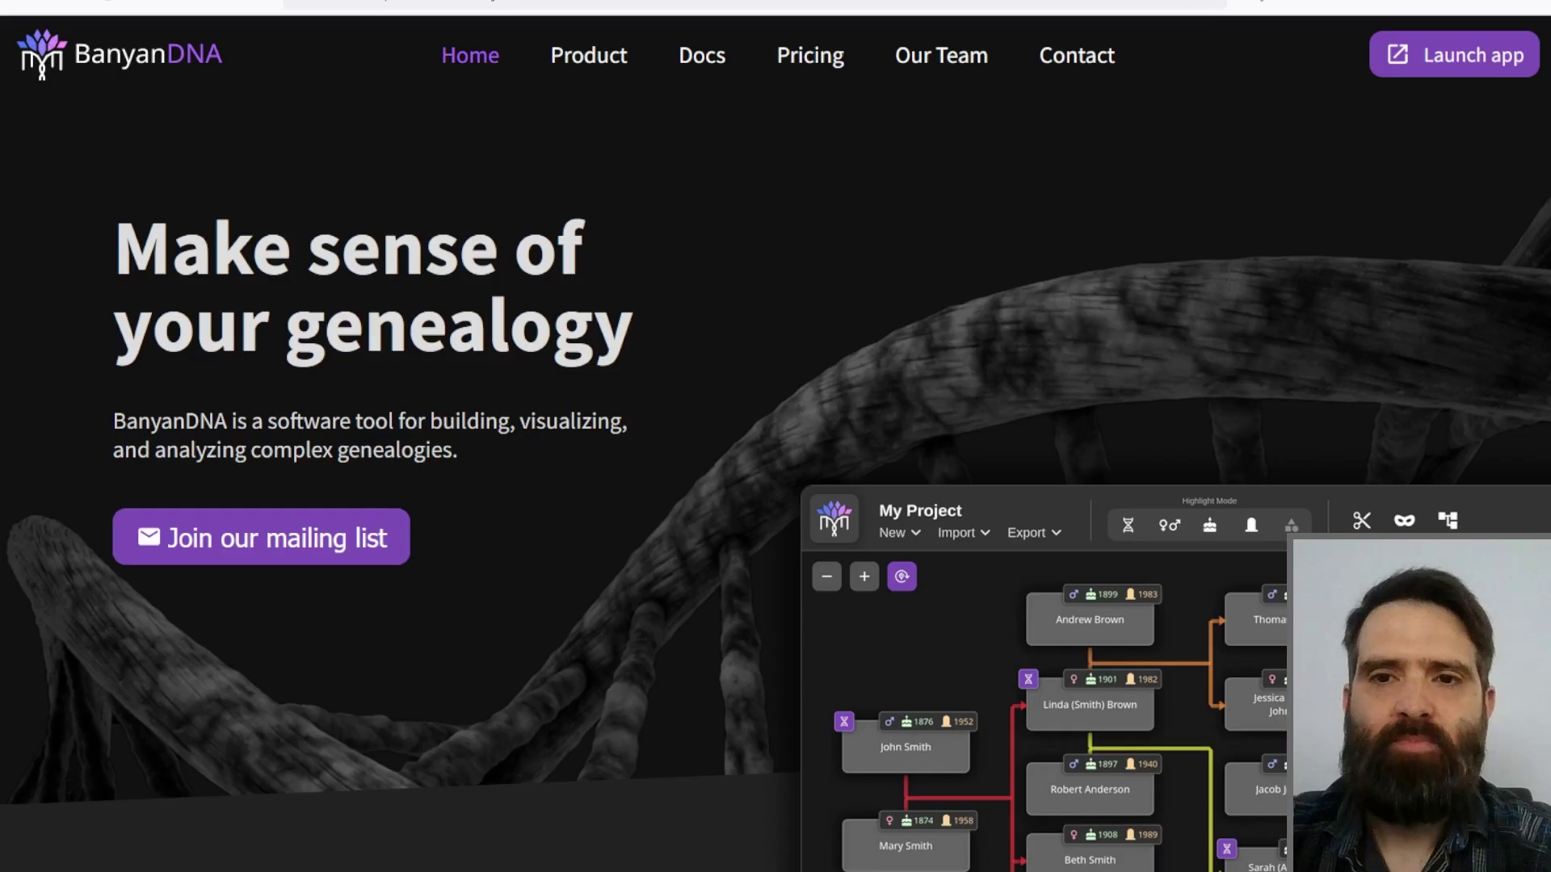
{"action": "scroll", "coordinate": [776, 436], "scroll_direction": "down", "scroll_amount": 15}
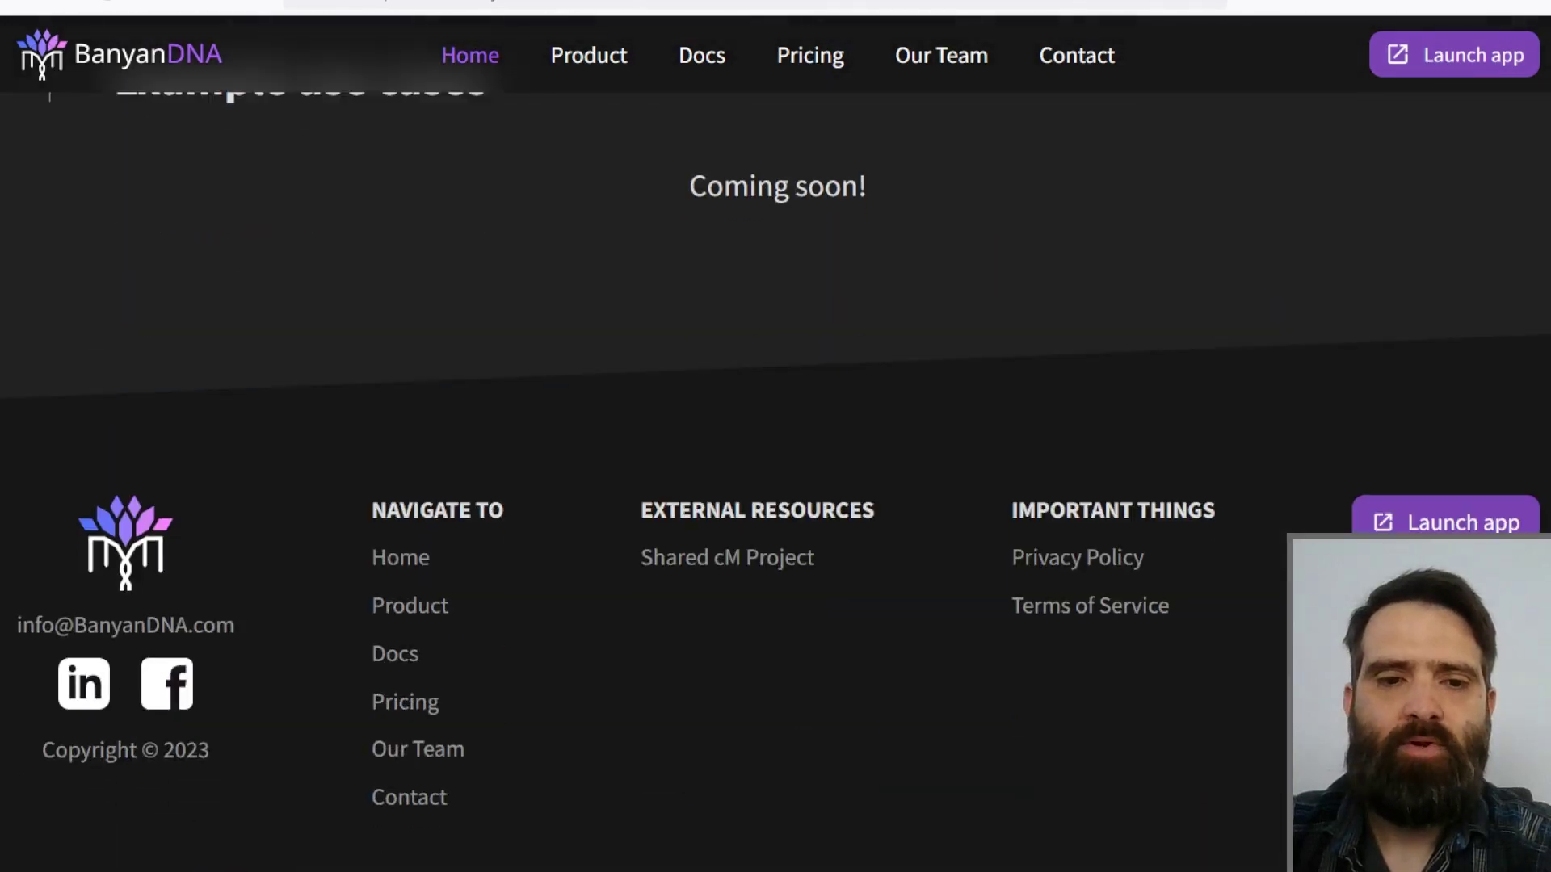
{"action": "scroll", "coordinate": [1495, 371], "scroll_direction": "up", "scroll_amount": 15}
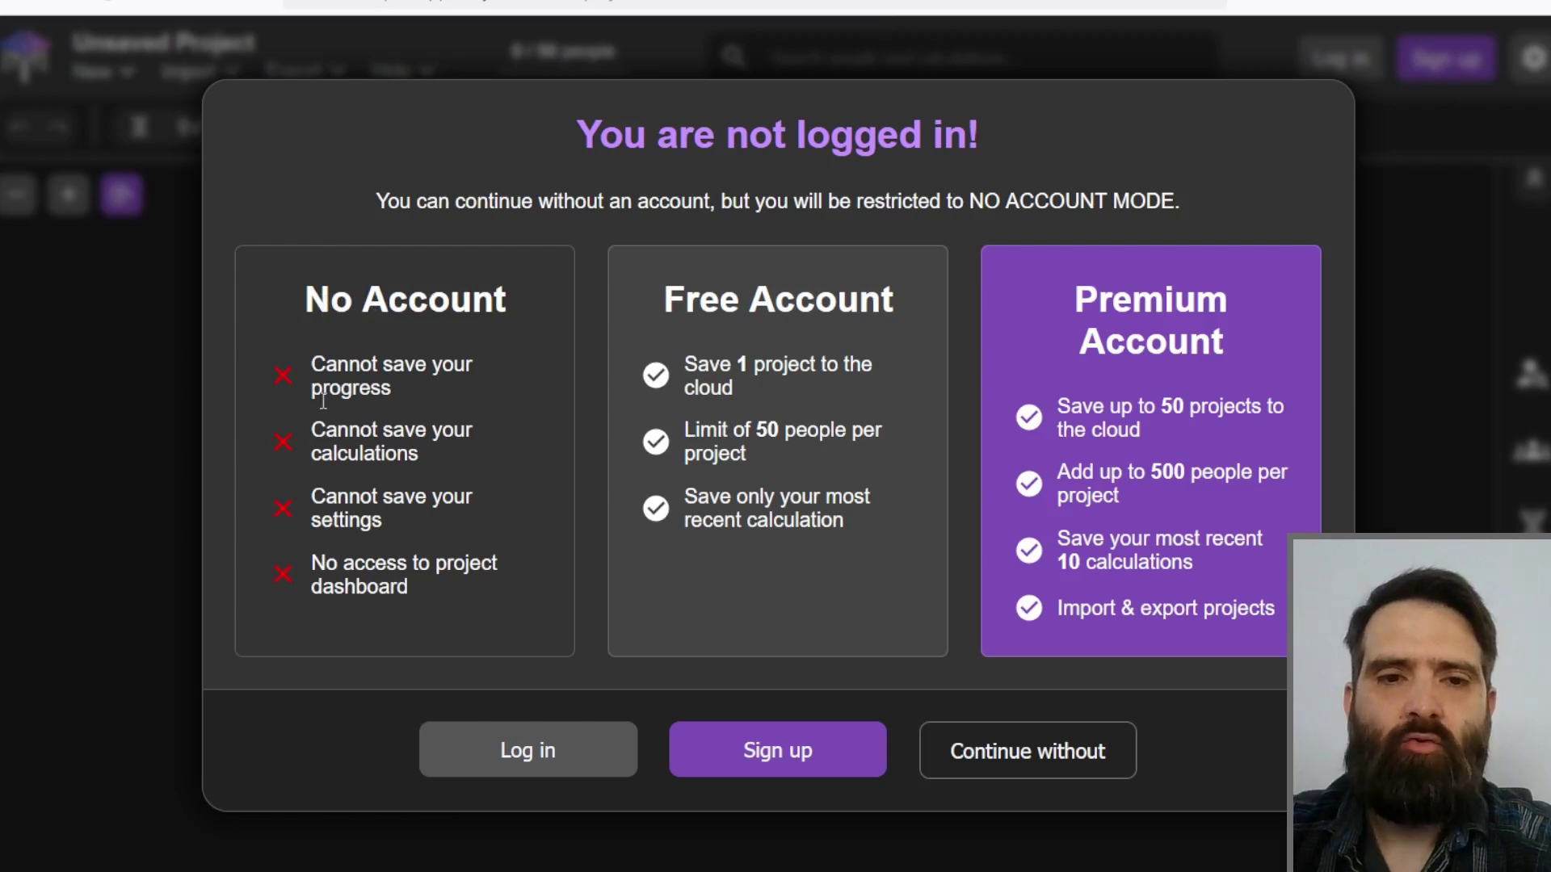
Step: Log in with the saved credentials to reach the empty All Projects dashboard (0 / 1 projects)
{"action": "left_click_drag", "start_coordinate": [391, 364], "coordinate": [414, 395]}
{"action": "left_click", "coordinate": [407, 451]}
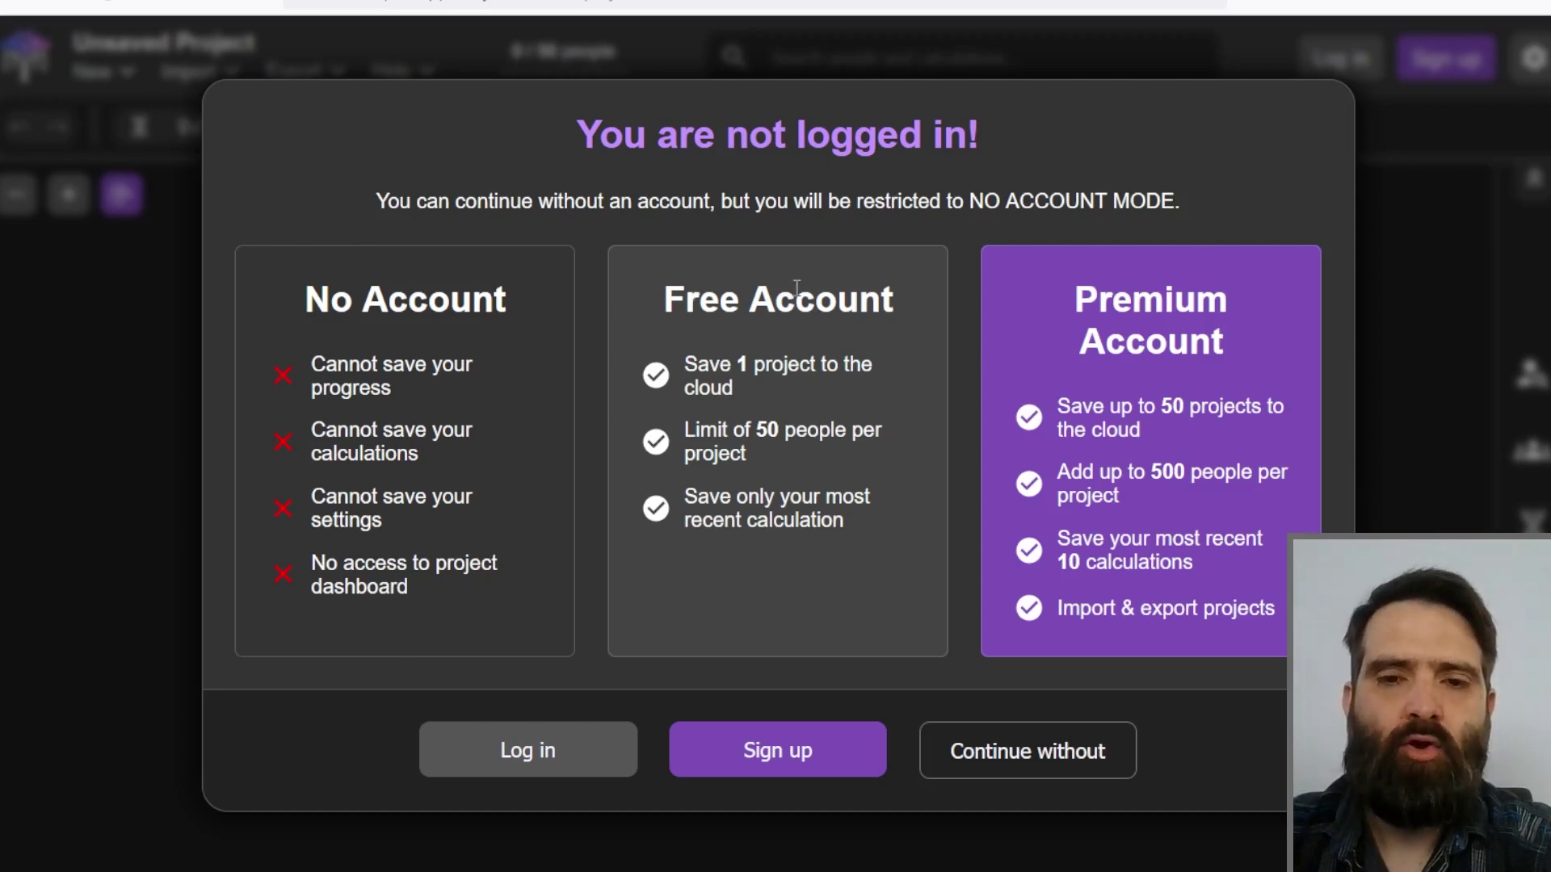
{"action": "left_click", "coordinate": [507, 777]}
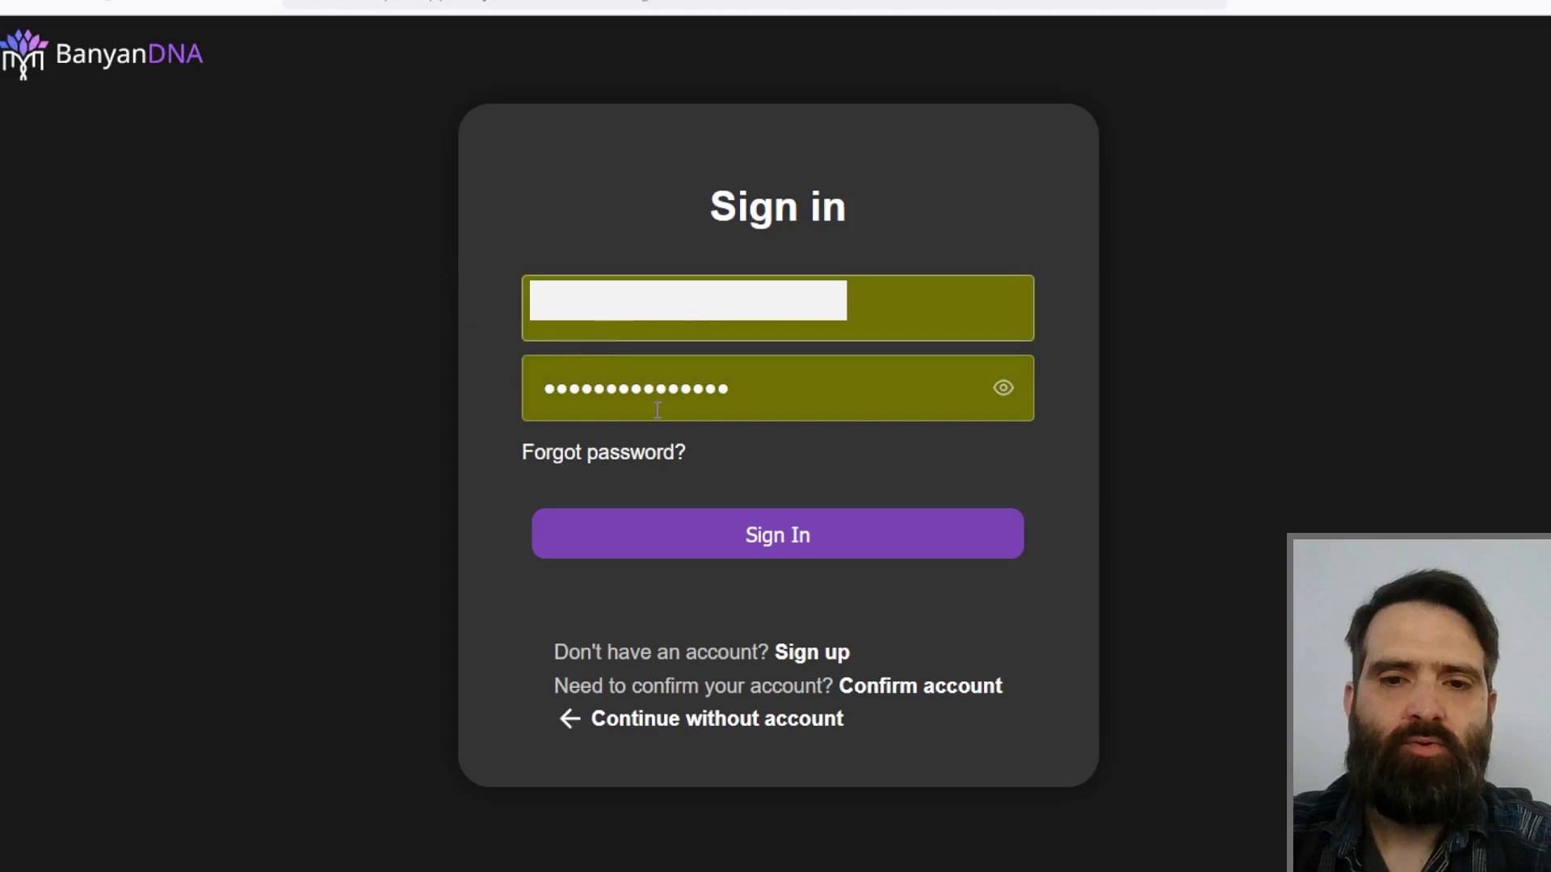
{"action": "left_click", "coordinate": [809, 543]}
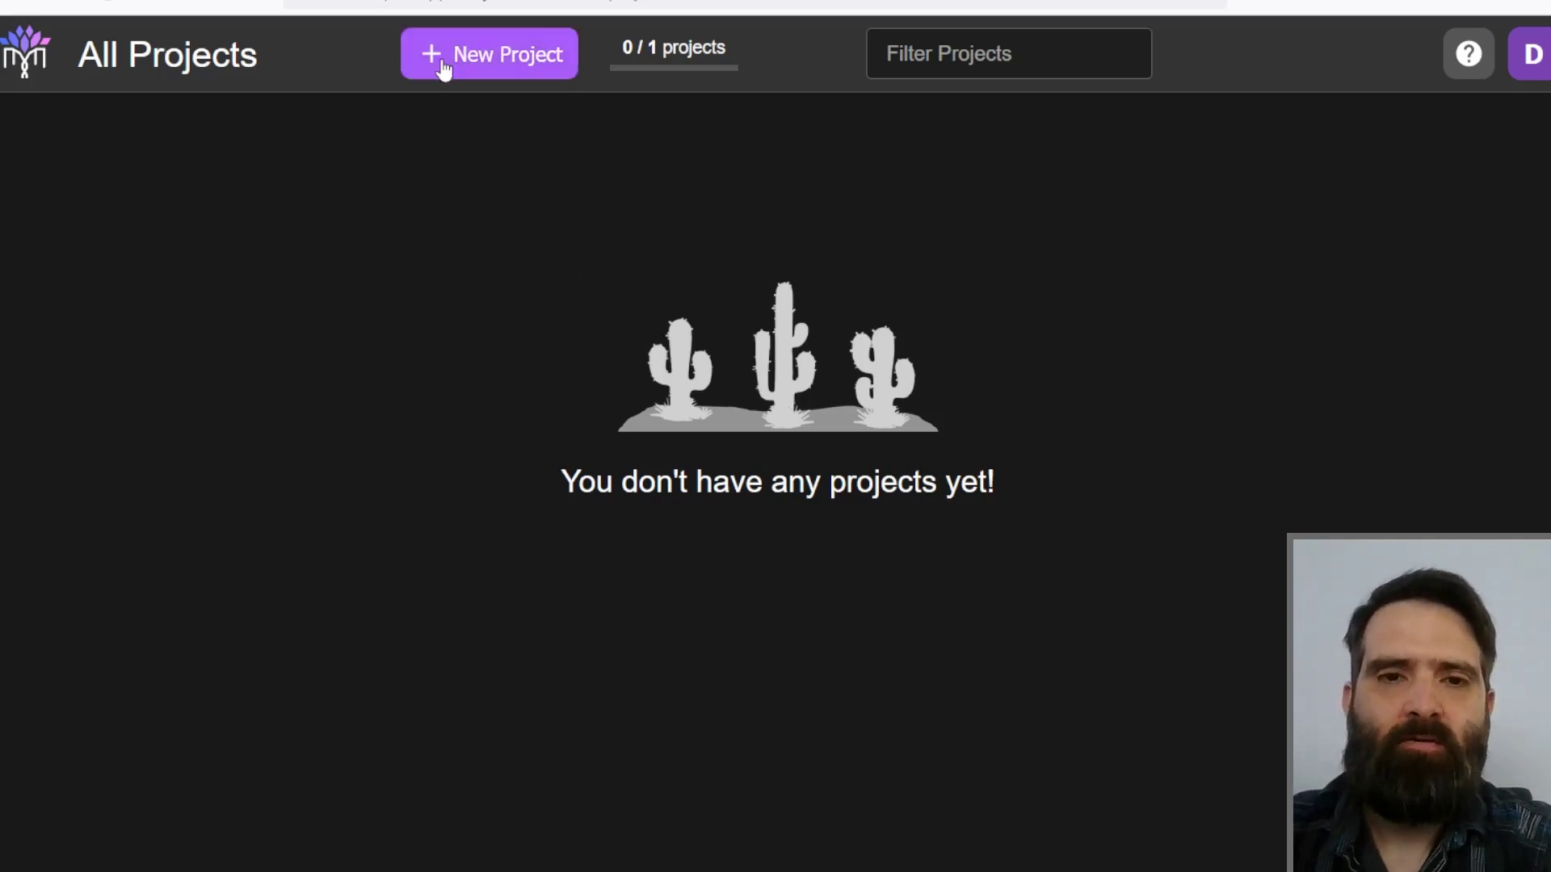
Step: Create a new project named 'test', opening its empty 0 / 50 tree
{"action": "left_click", "coordinate": [505, 65]}
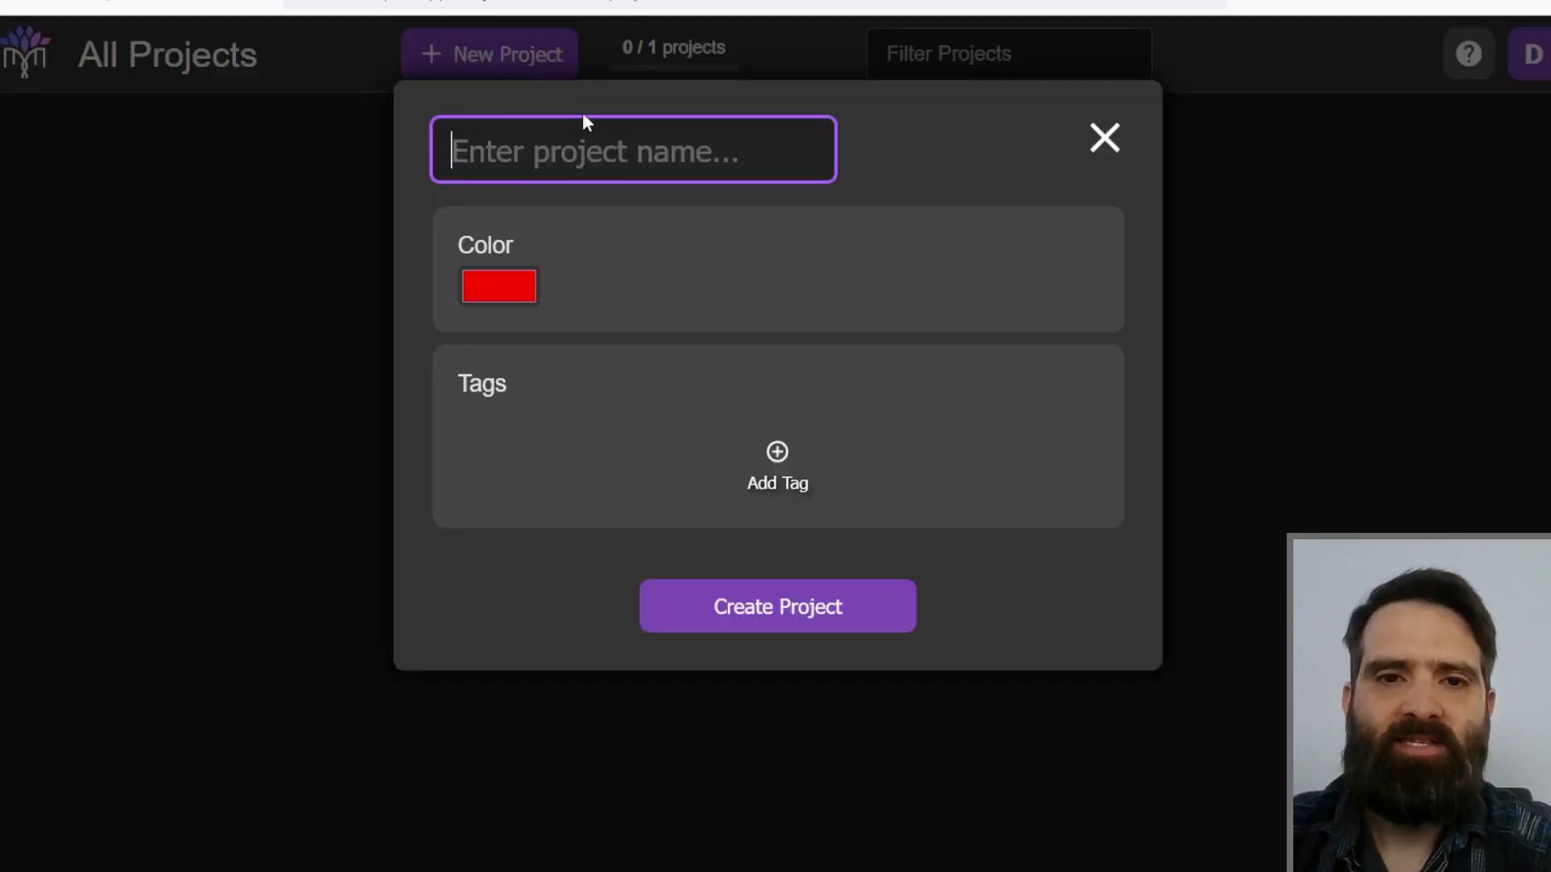
{"action": "type", "text": "test"}
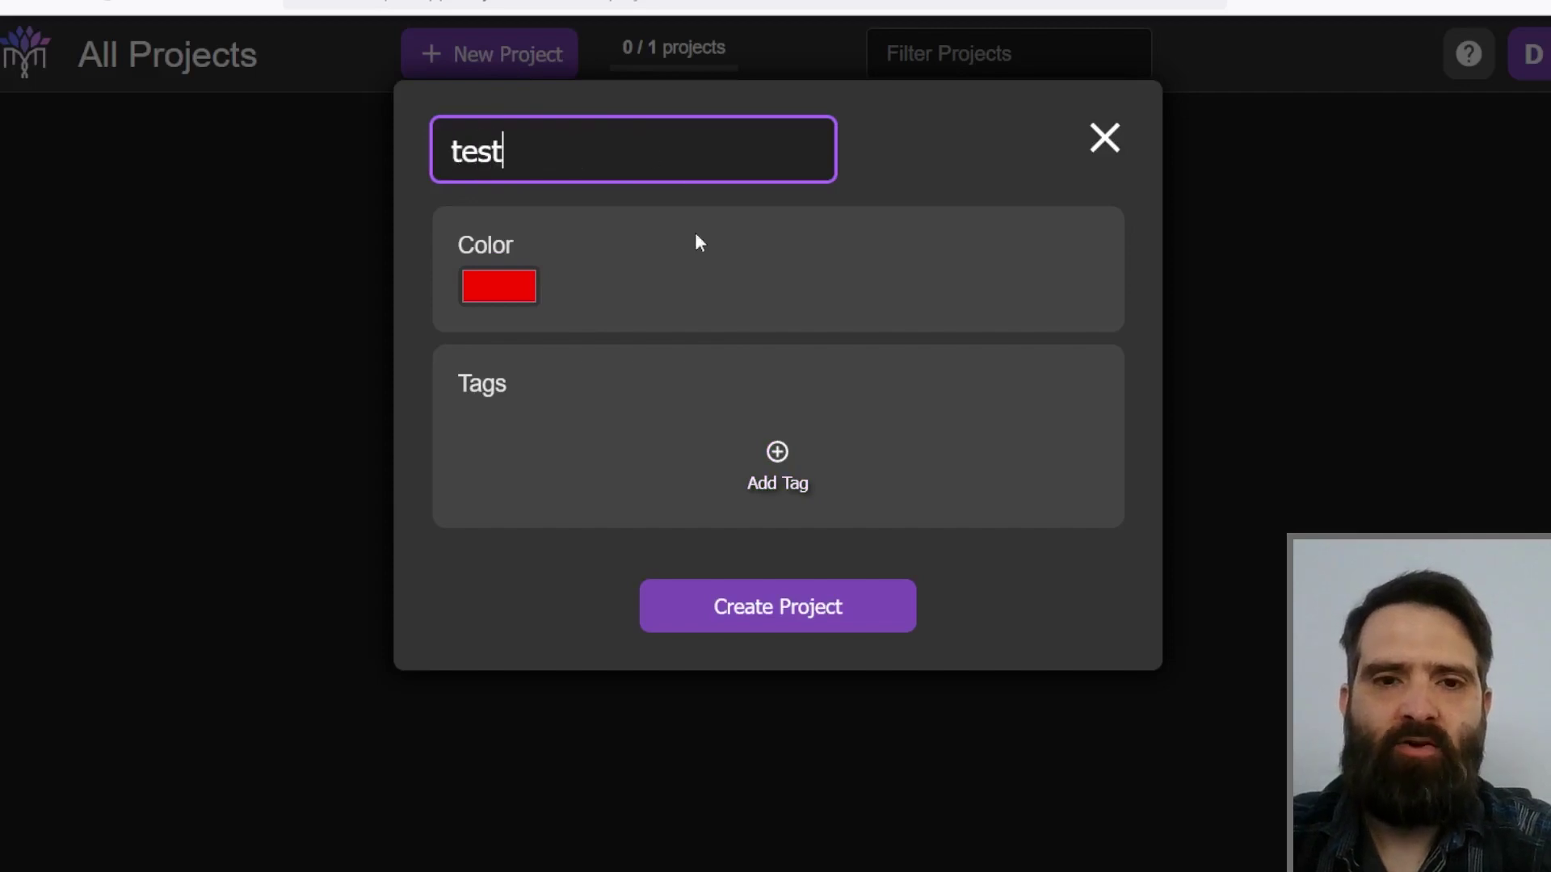
{"action": "left_click", "coordinate": [788, 622]}
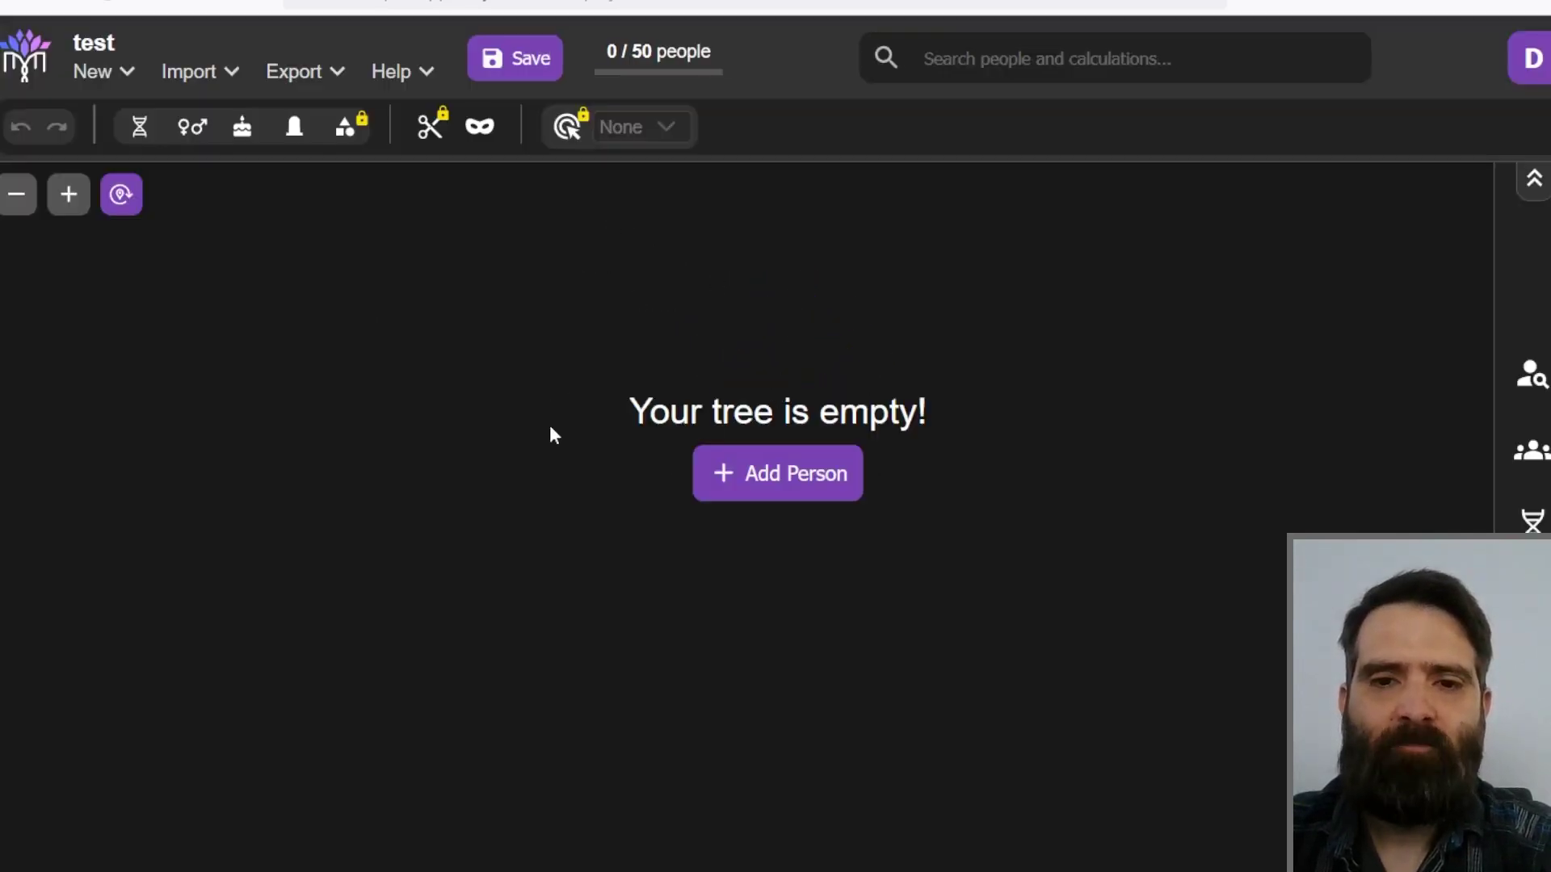
{"action": "left_click", "coordinate": [779, 494]}
{"action": "mouse_move", "coordinate": [777, 521]}
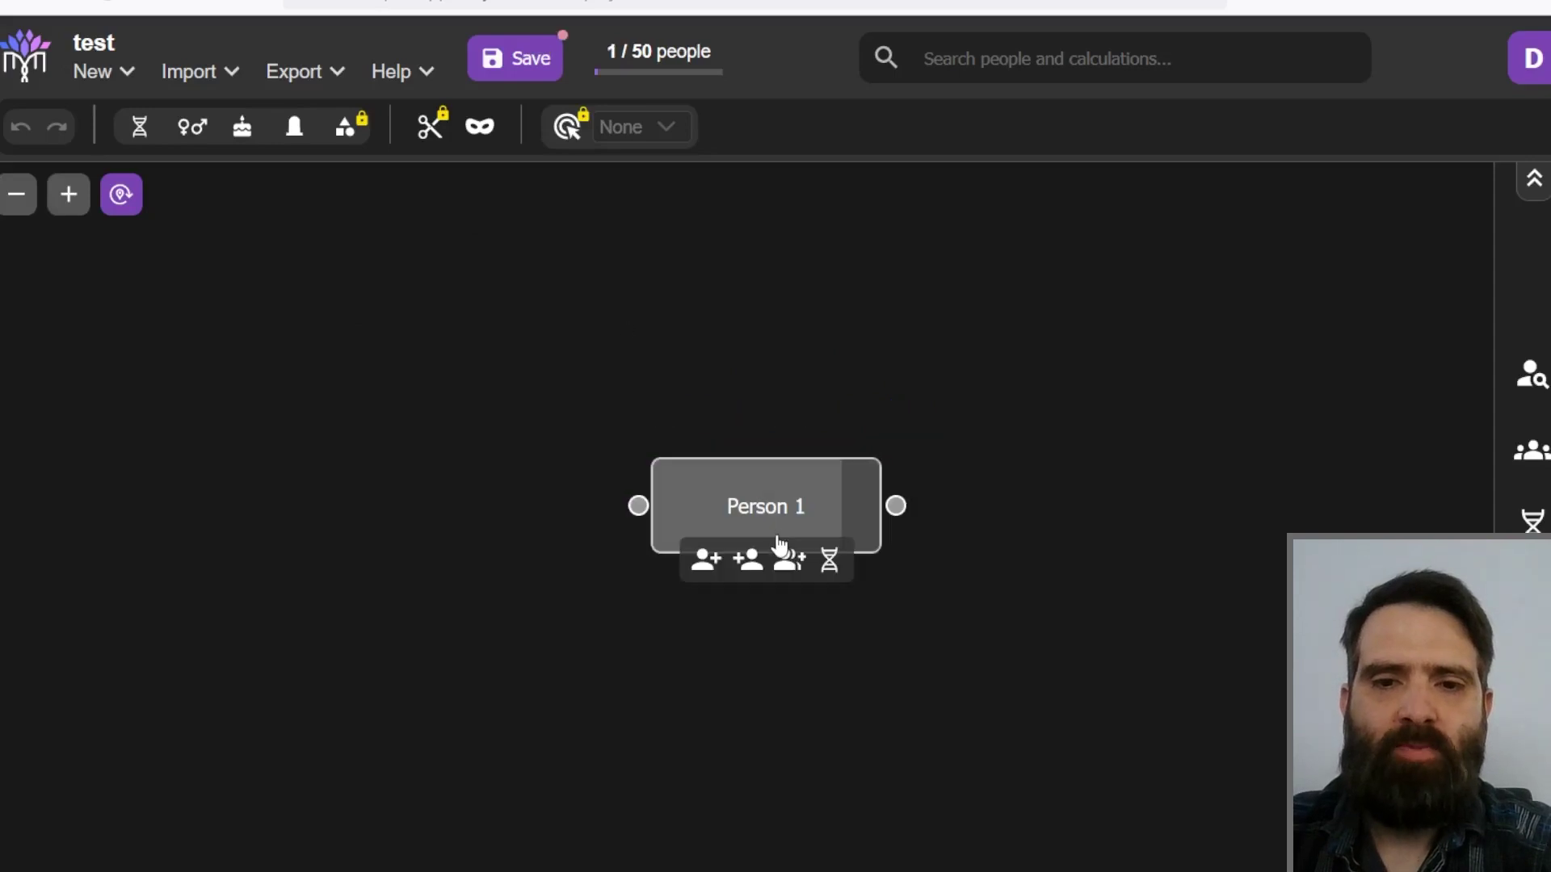
{"action": "double_click", "coordinate": [759, 507]}
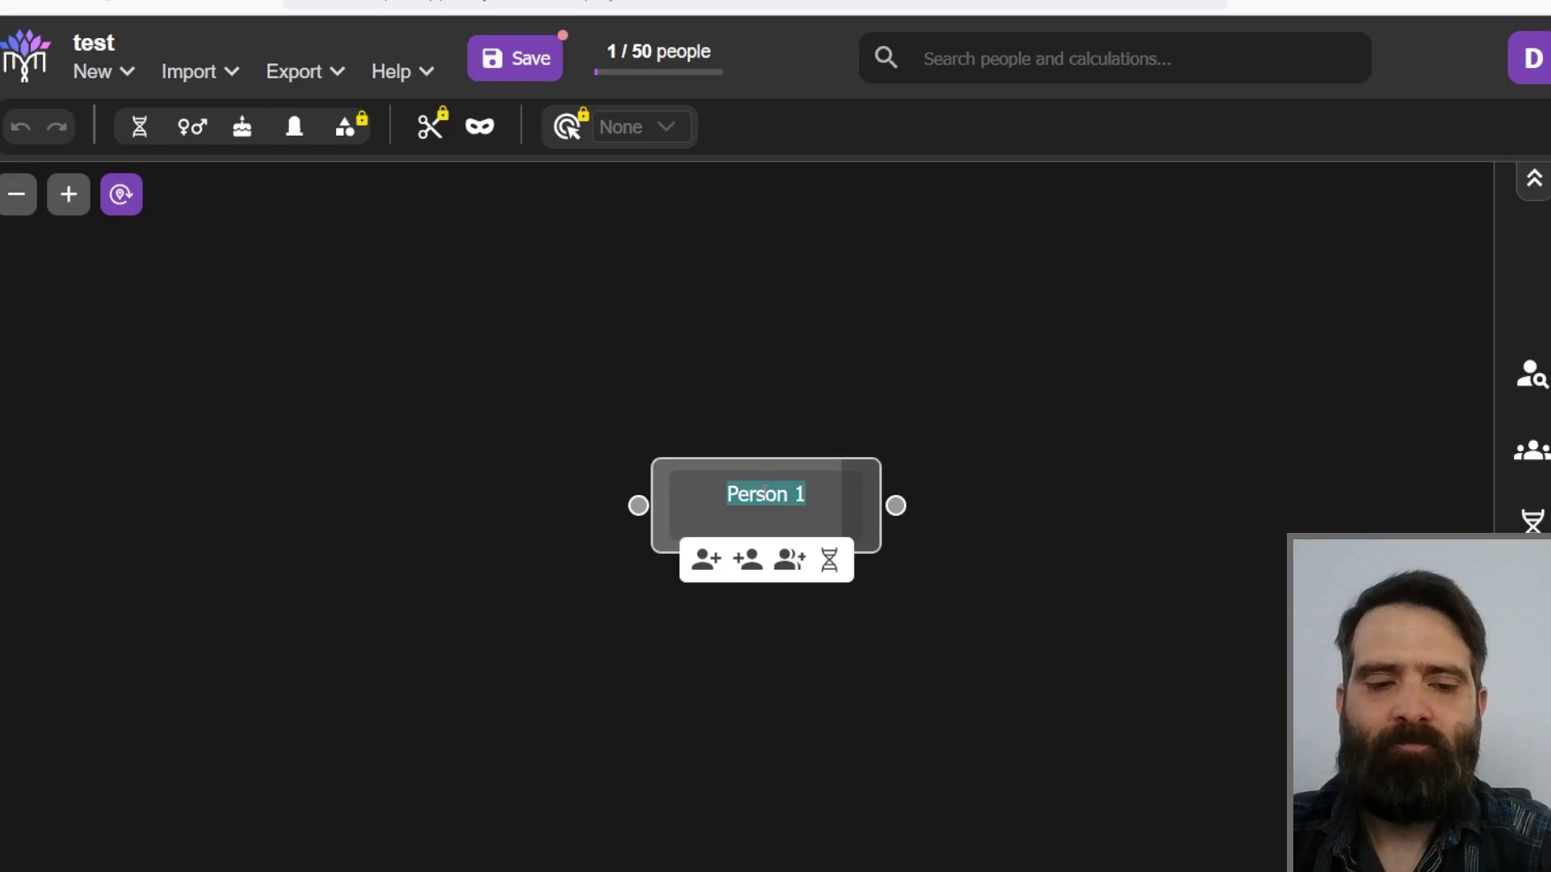
{"action": "type", "text": "Marcel"}
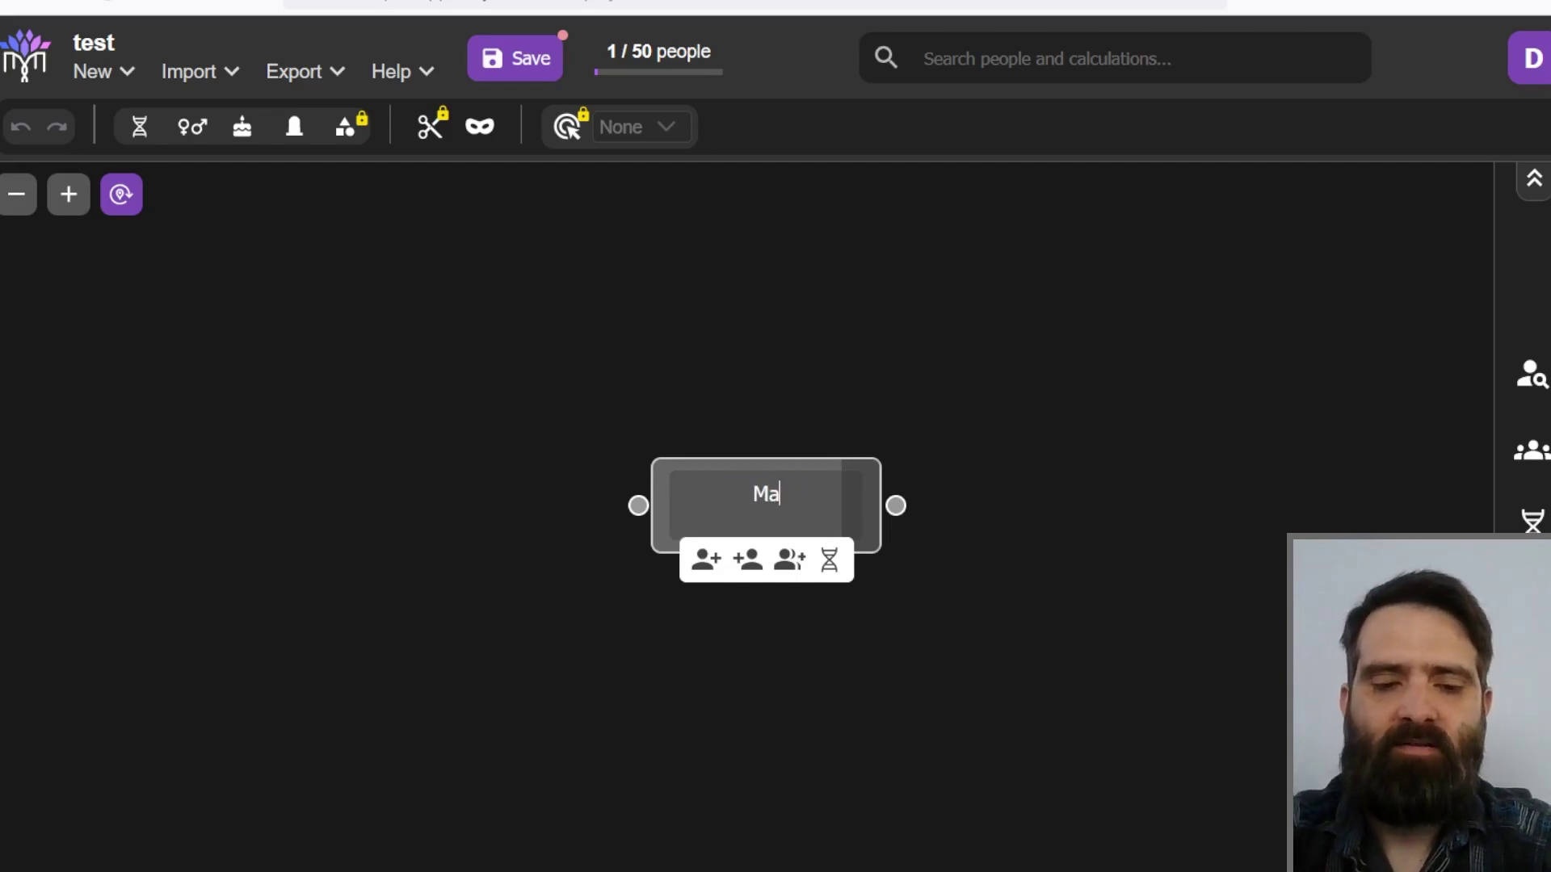
{"action": "left_click", "coordinate": [751, 361]}
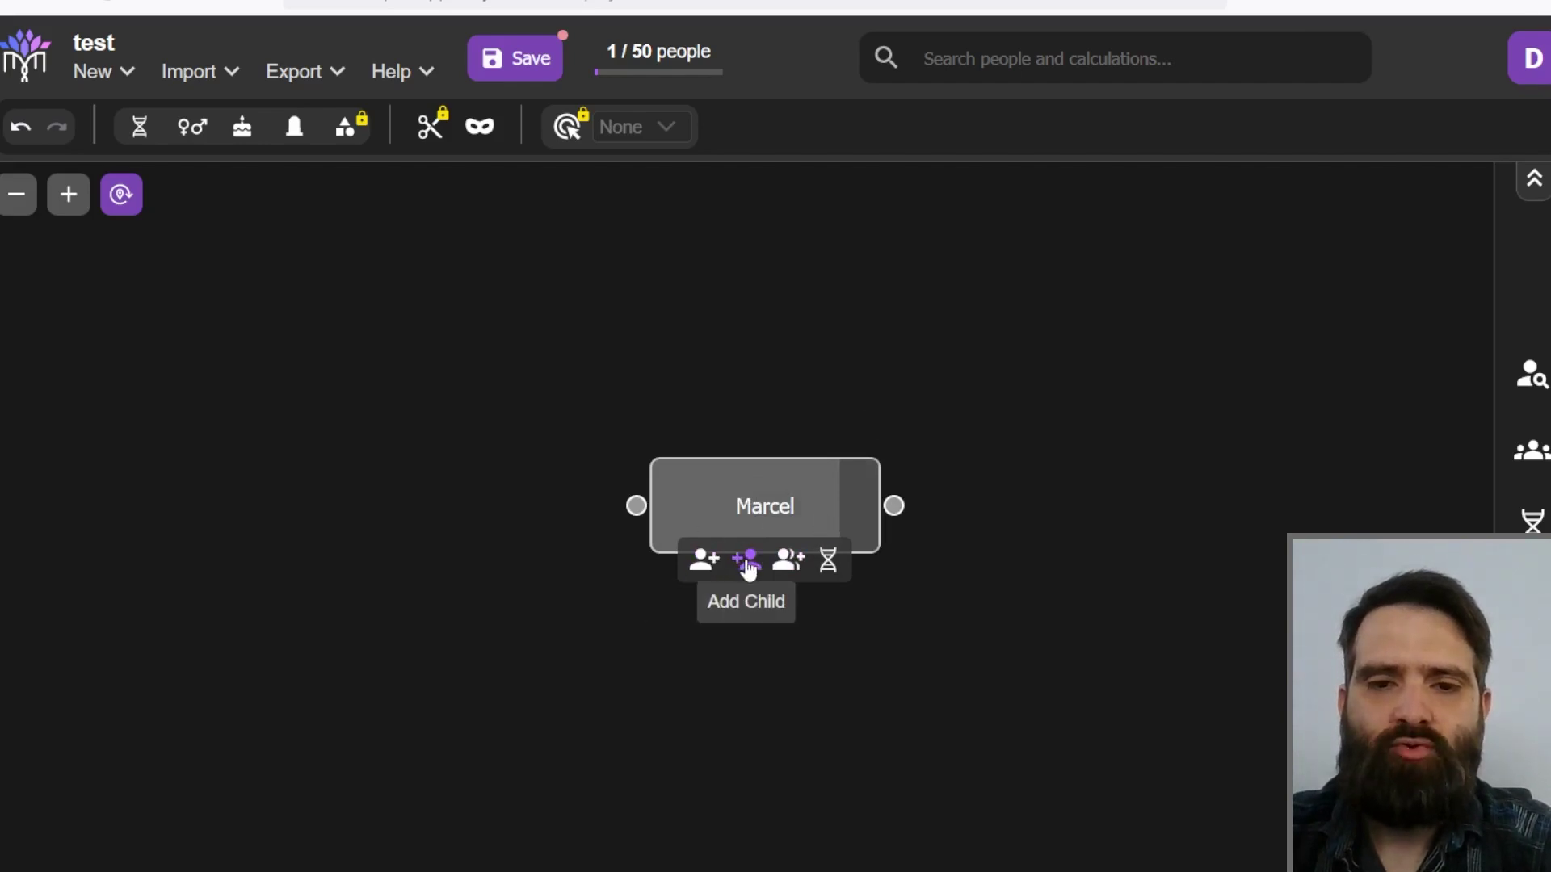
{"action": "left_click", "coordinate": [789, 563]}
{"action": "left_click_drag", "start_coordinate": [865, 419], "coordinate": [780, 444]}
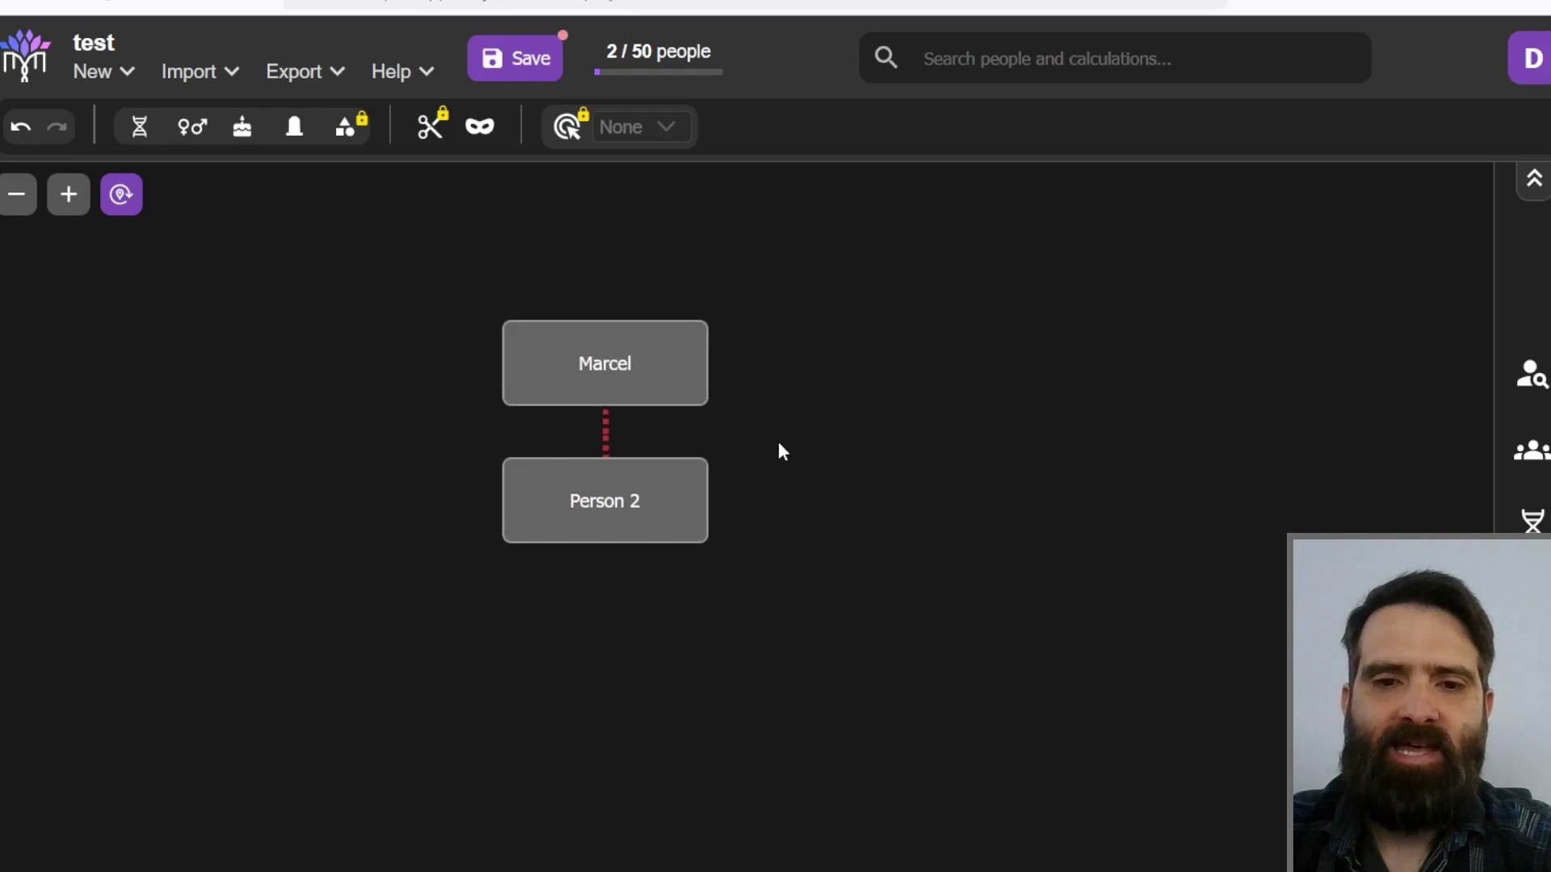
{"action": "scroll", "coordinate": [757, 436], "scroll_direction": "up", "scroll_amount": 3}
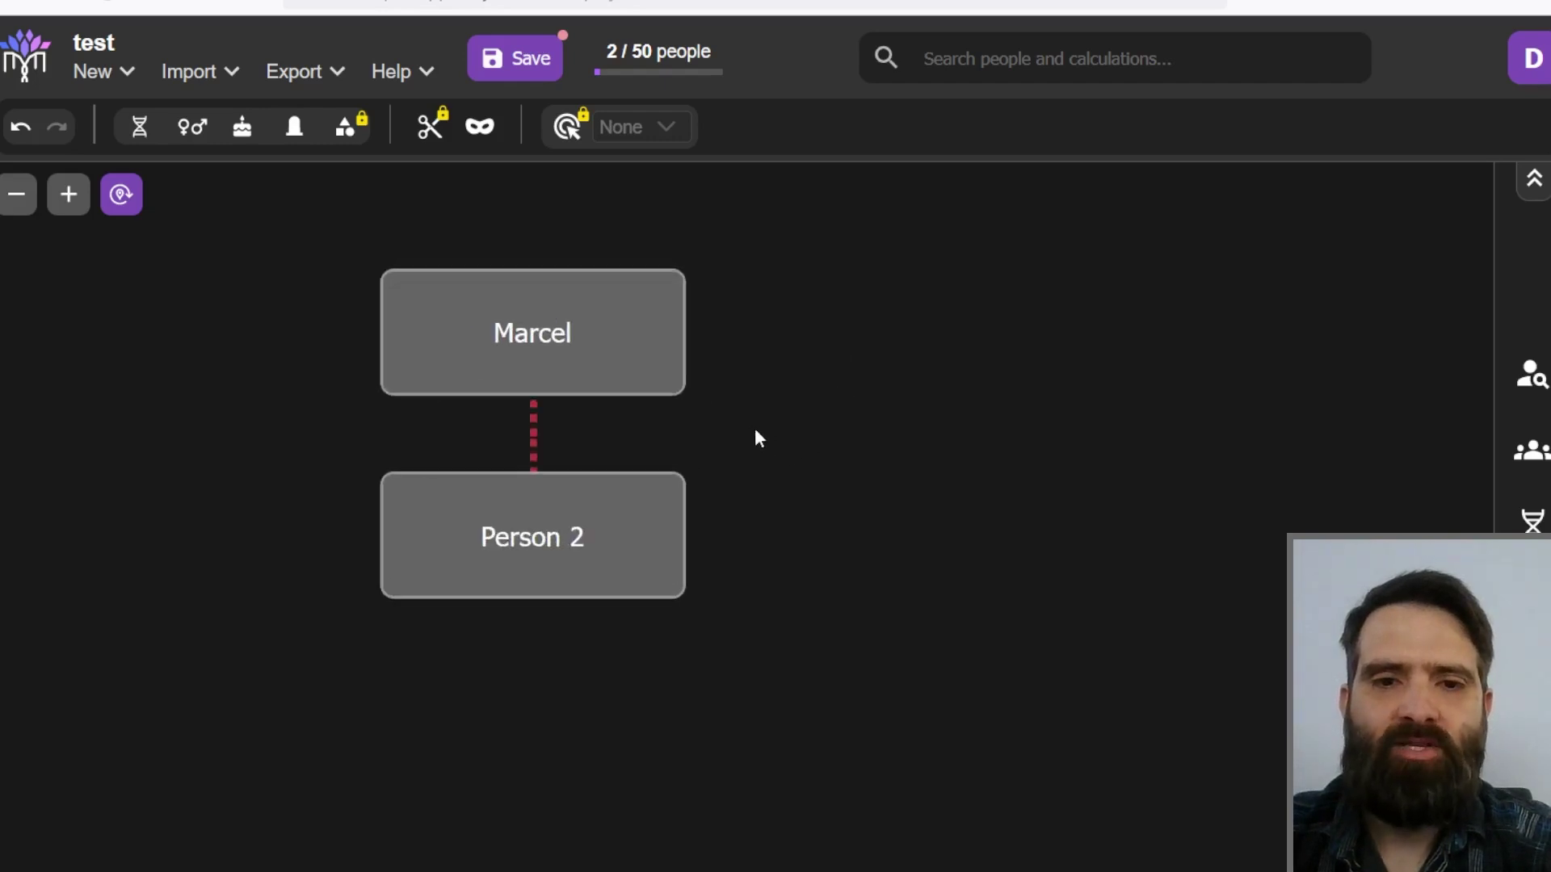
{"action": "scroll", "coordinate": [759, 433], "scroll_direction": "down", "scroll_amount": 2}
Step: Rename the Person 2 node to 'Marcelline'
{"action": "mouse_move", "coordinate": [585, 531]}
{"action": "double_click", "coordinate": [585, 525]}
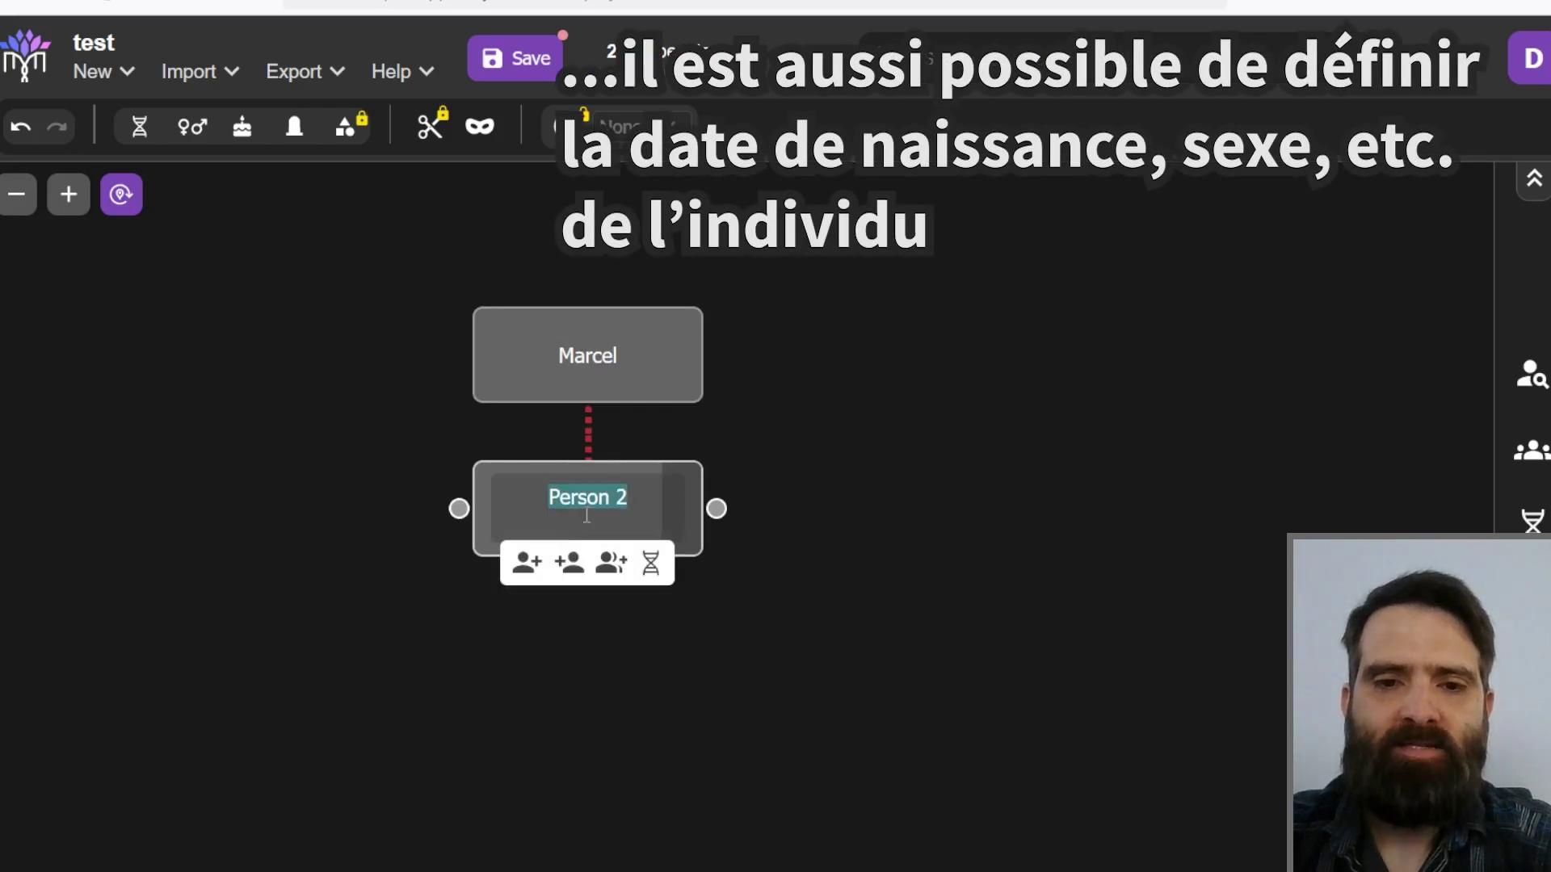
{"action": "type", "text": "Ma"}
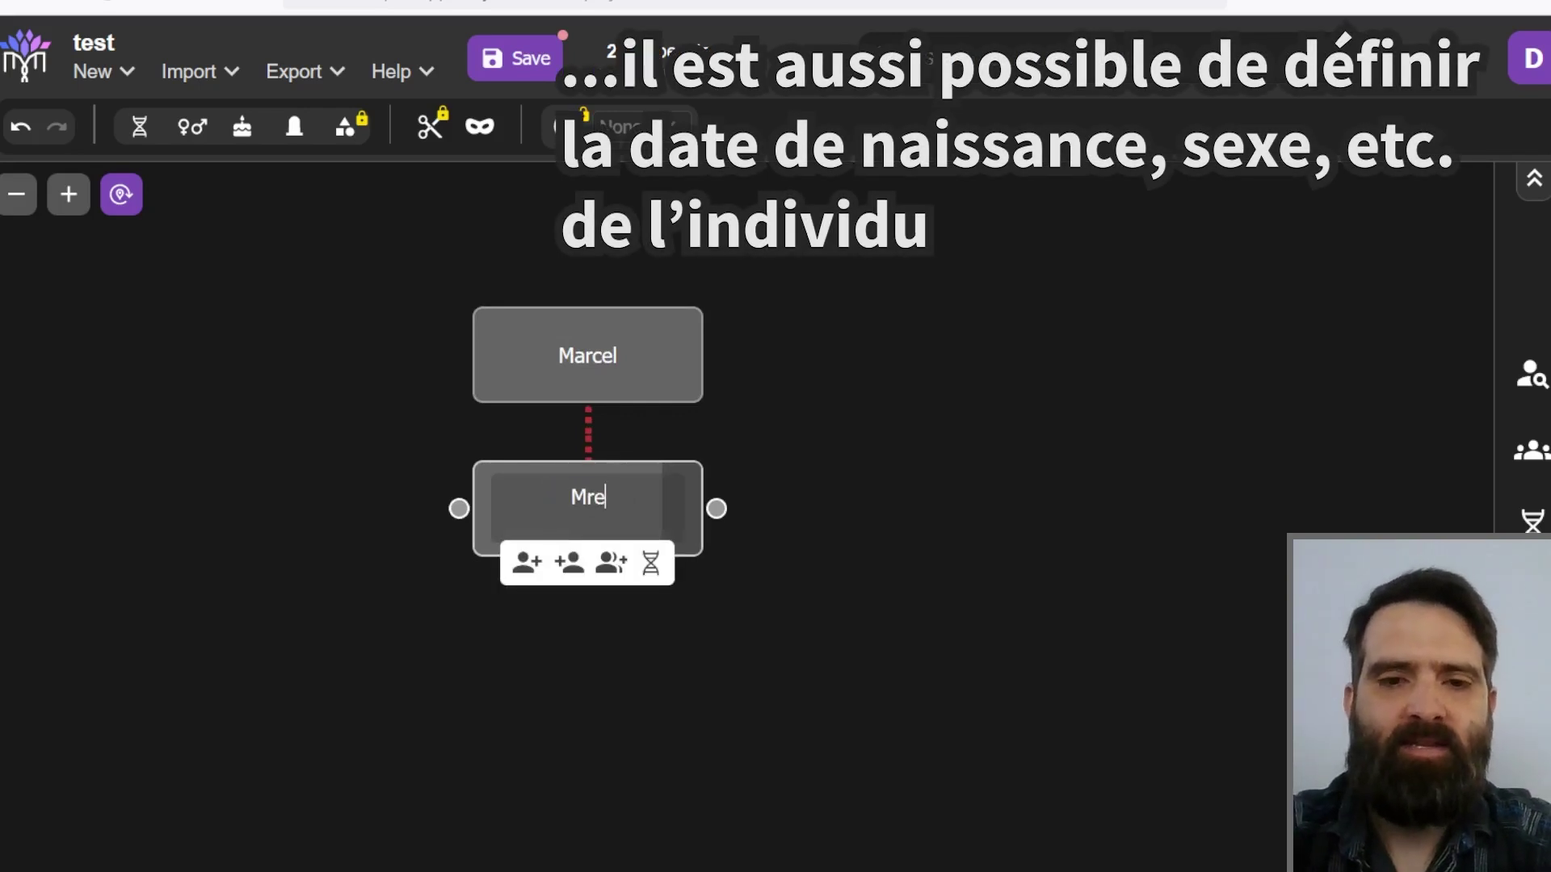
{"action": "type", "text": "rc"}
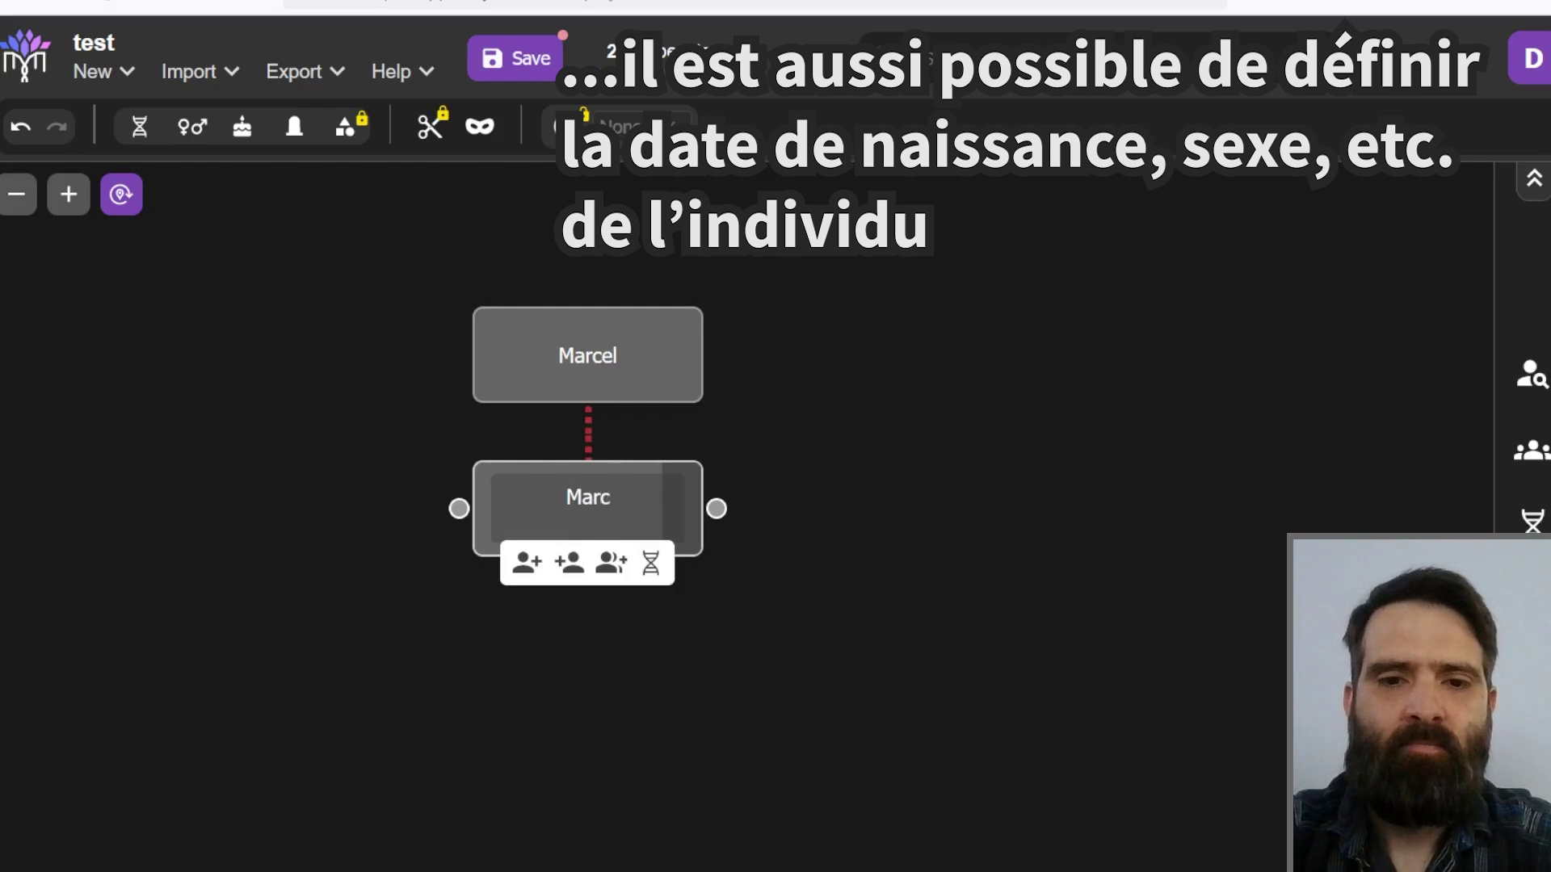
{"action": "type", "text": "elline"}
{"action": "key", "text": "Return"}
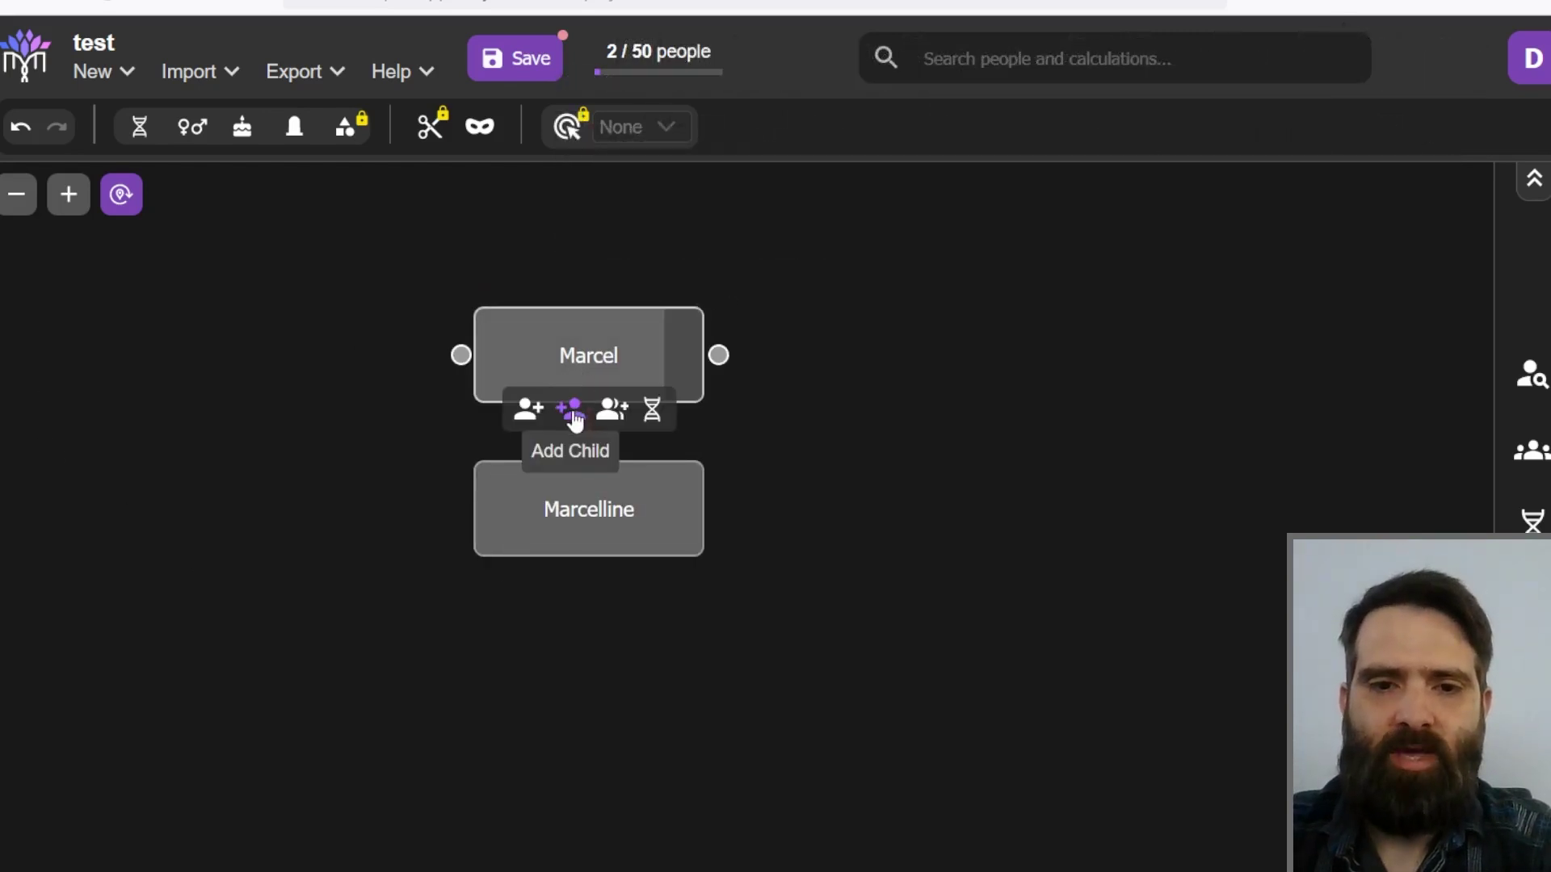
Step: Add a child 'Marc' to Marcel and link Marcelline as Marc's other parent
{"action": "left_click", "coordinate": [571, 412]}
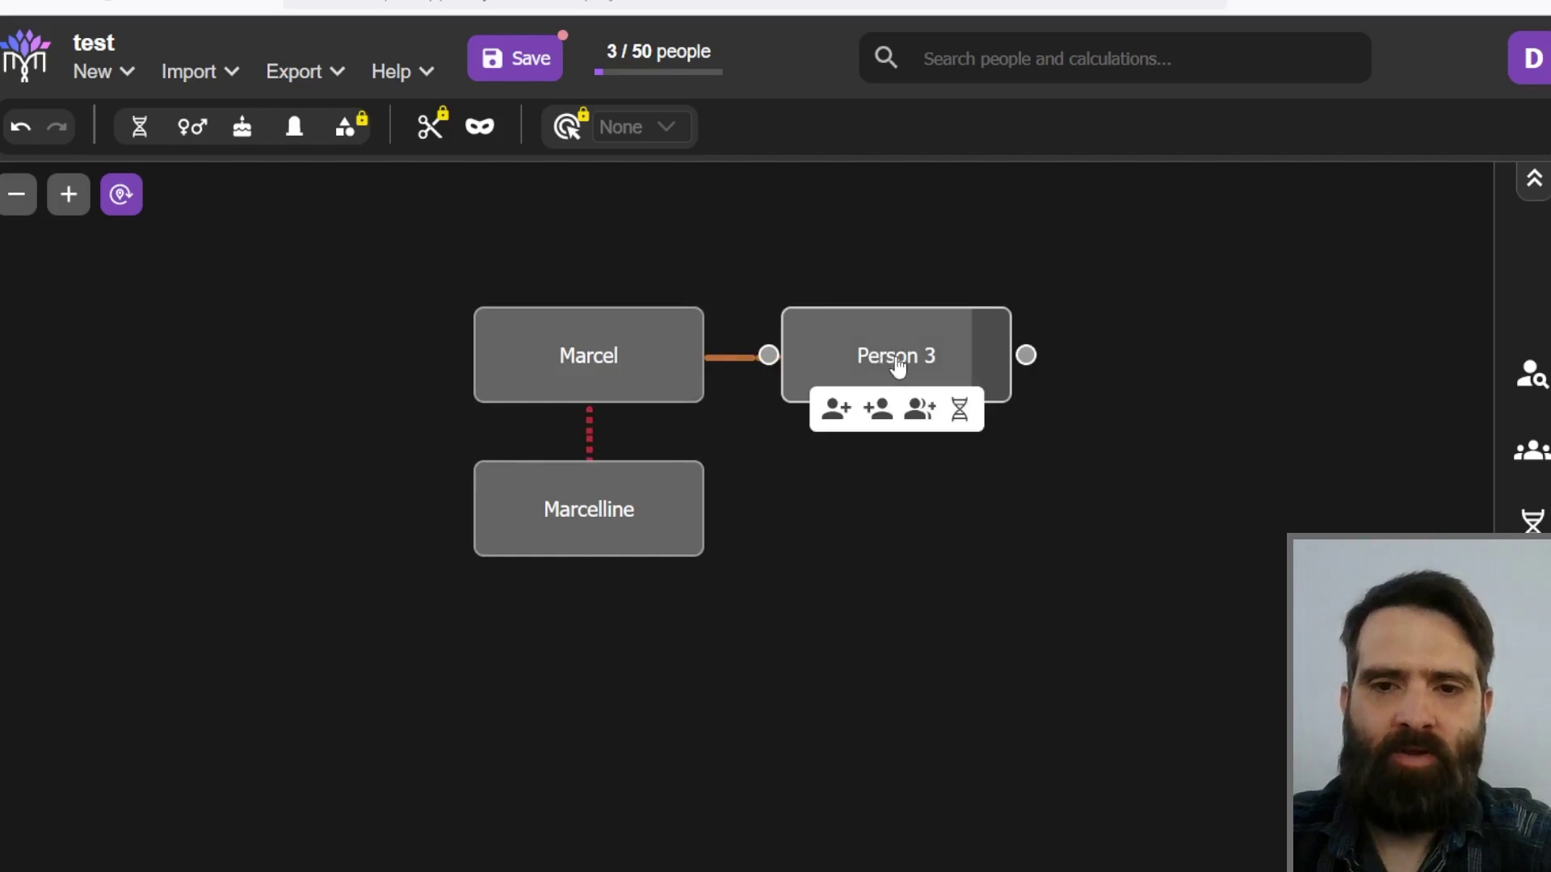
{"action": "double_click", "coordinate": [902, 355]}
{"action": "type", "text": "Marc"}
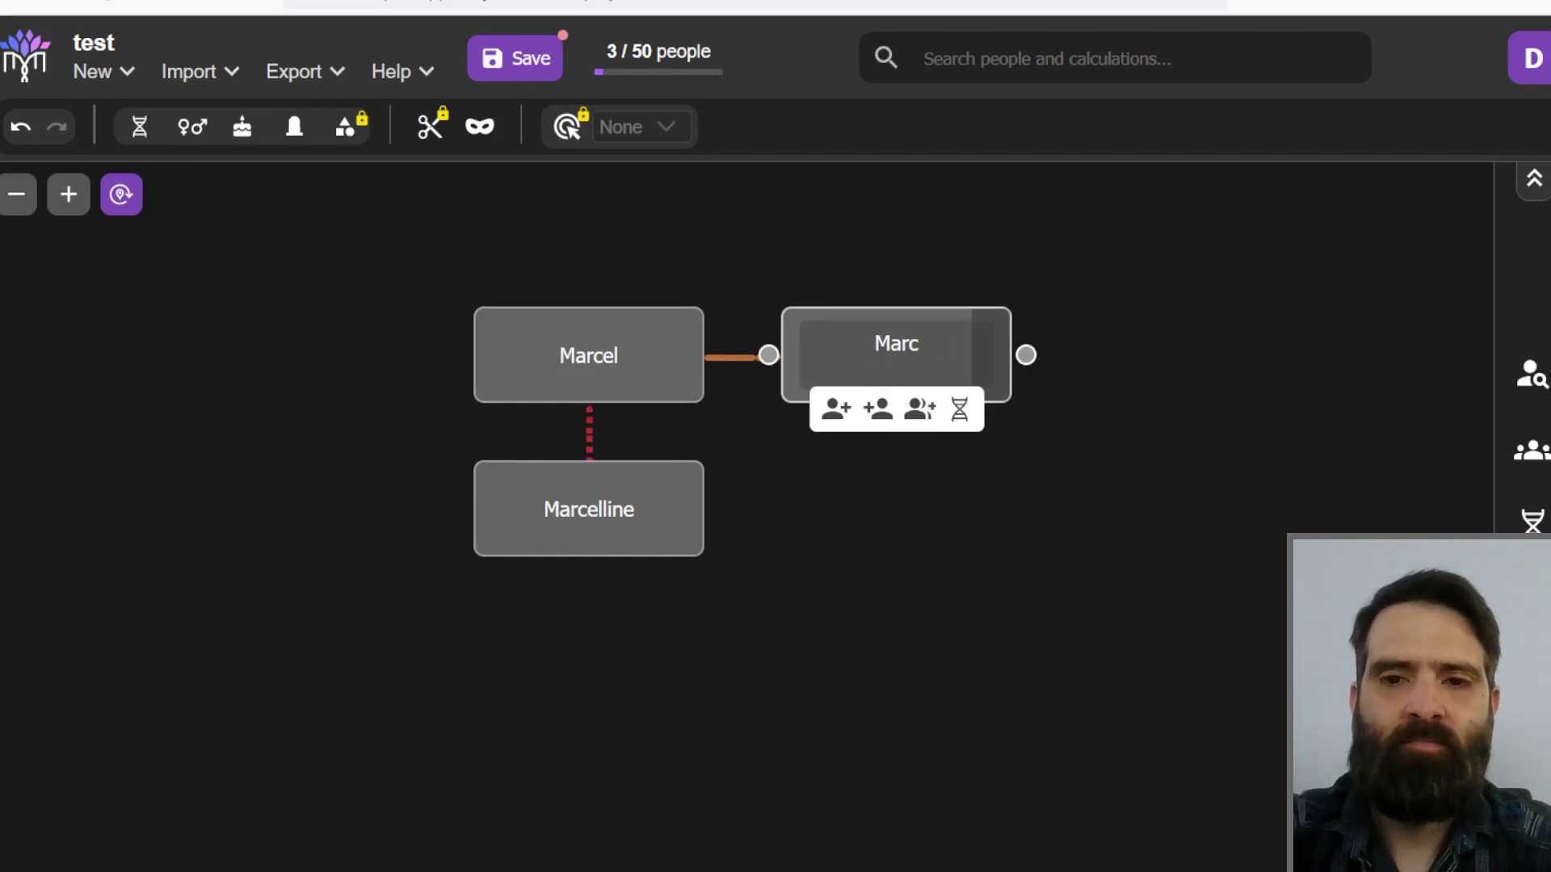
{"action": "key", "text": "Return"}
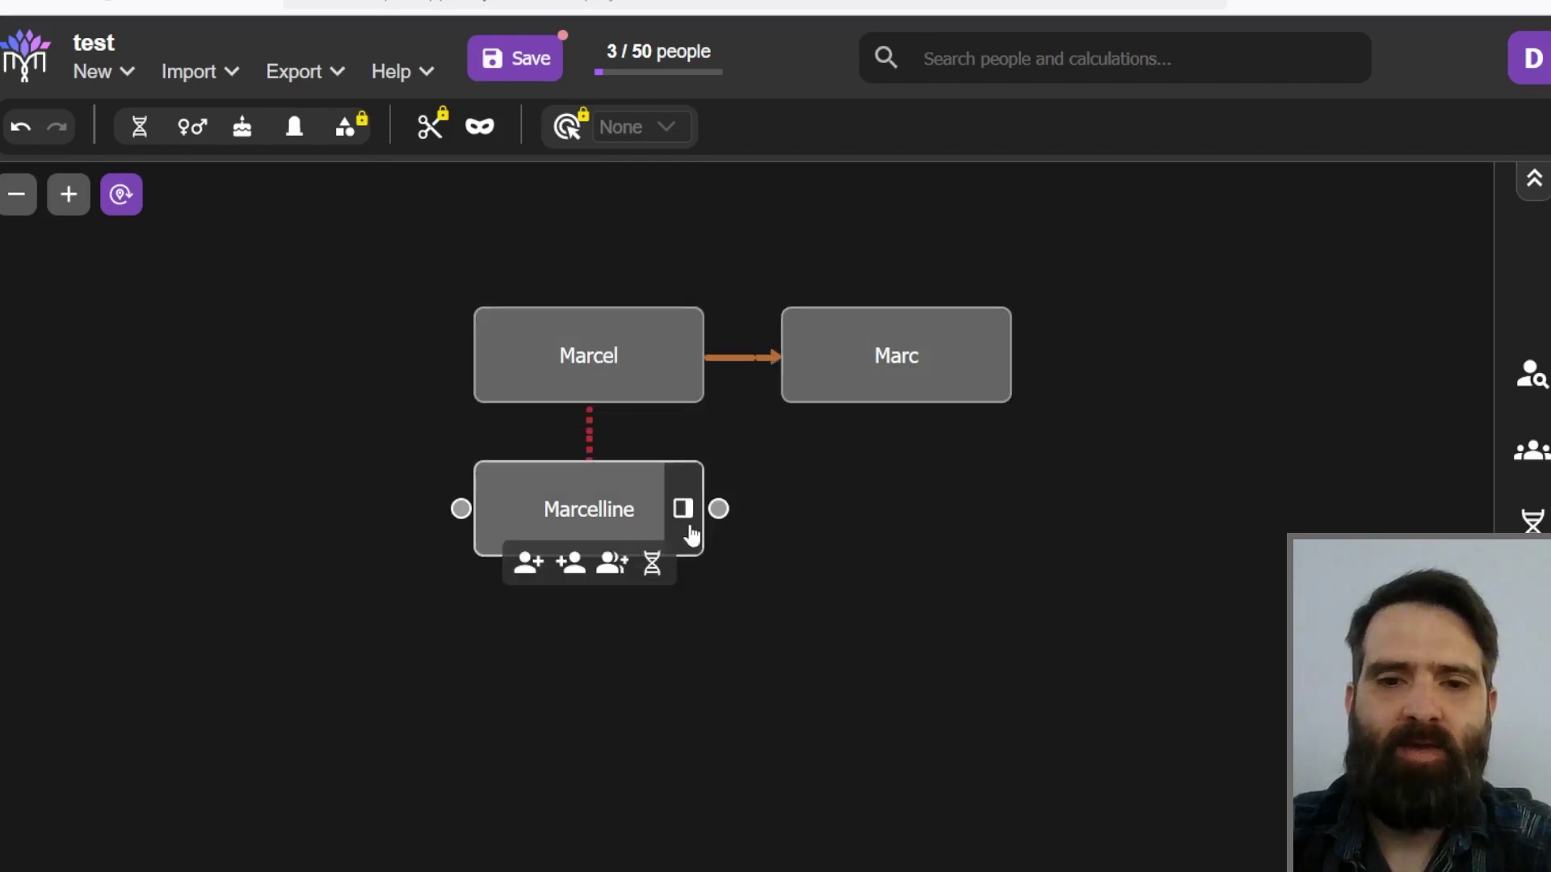
{"action": "left_click_drag", "start_coordinate": [718, 509], "coordinate": [769, 357]}
{"action": "left_click_drag", "start_coordinate": [917, 351], "coordinate": [879, 438]}
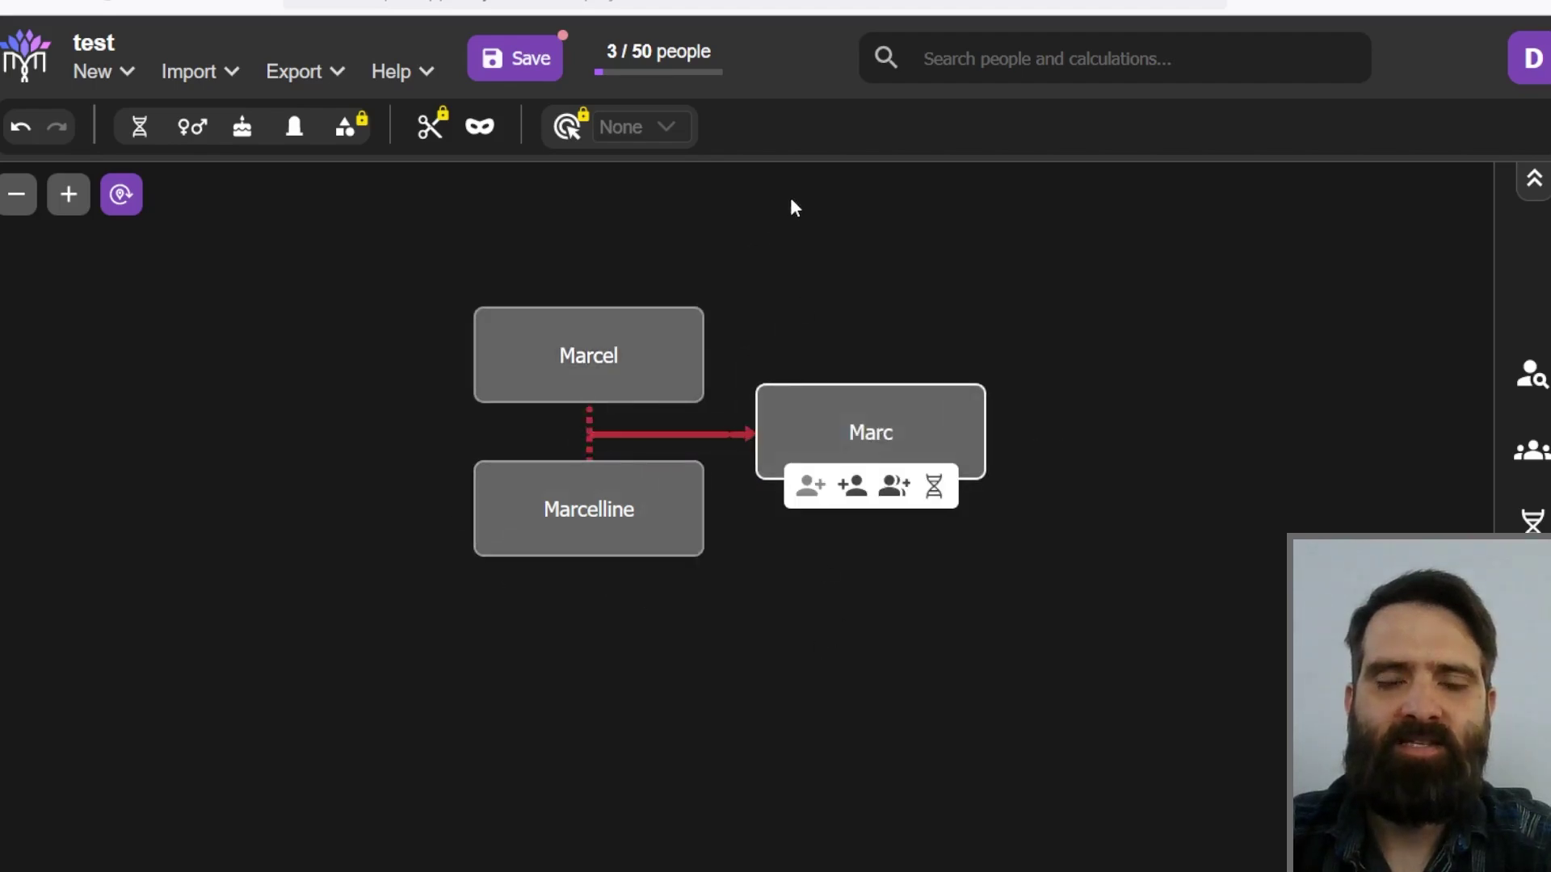
{"action": "left_click", "coordinate": [870, 282]}
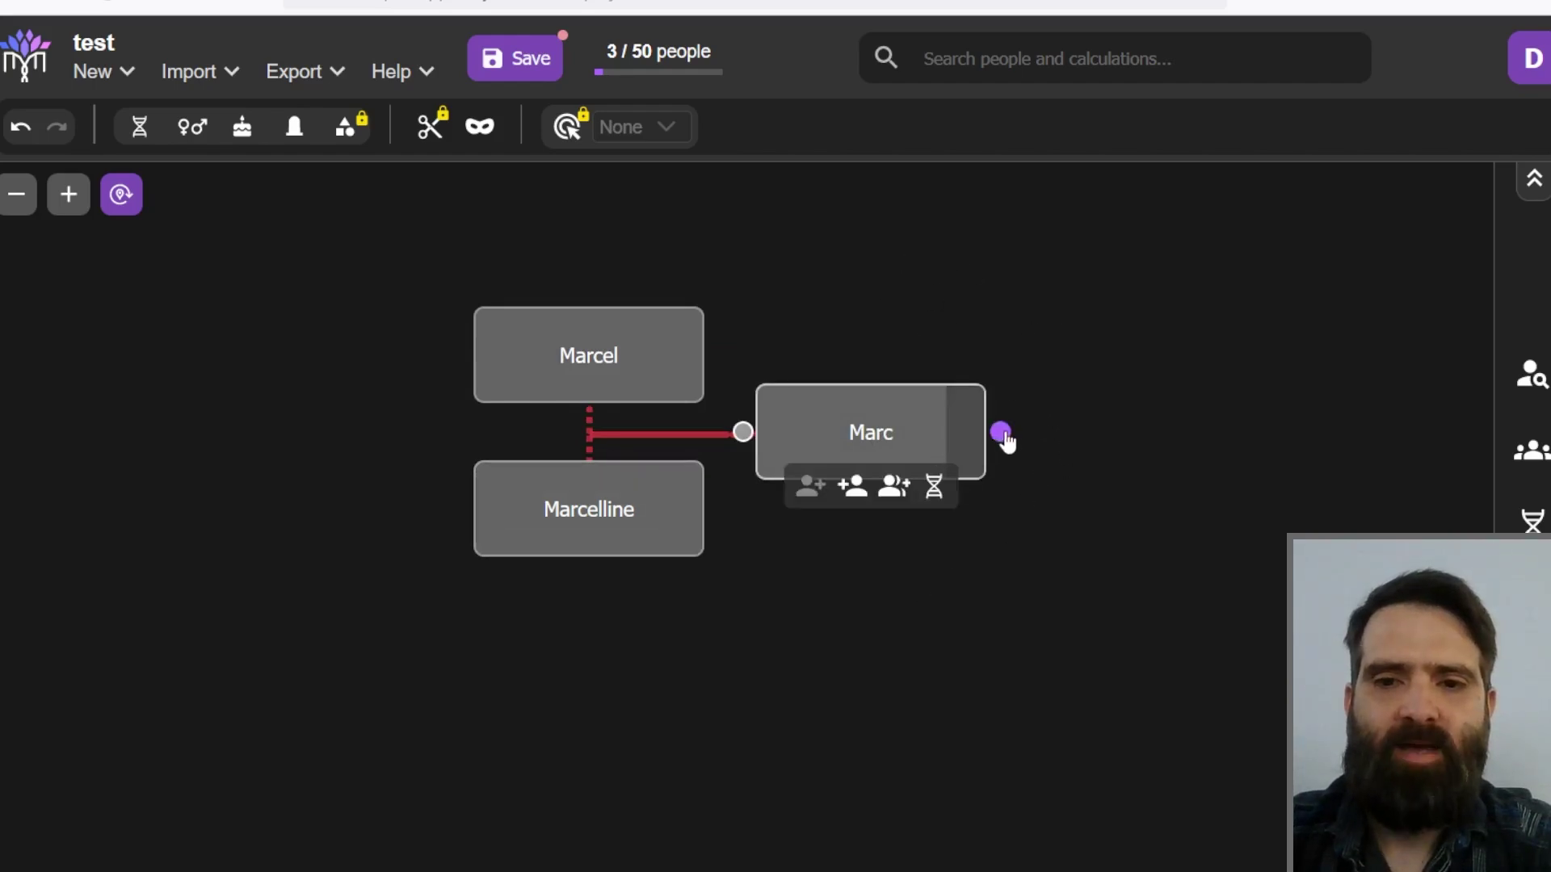
Step: Add a child 'Marthe' under Marc, bringing the tree to 4 / 50 people
{"action": "left_click", "coordinate": [855, 494]}
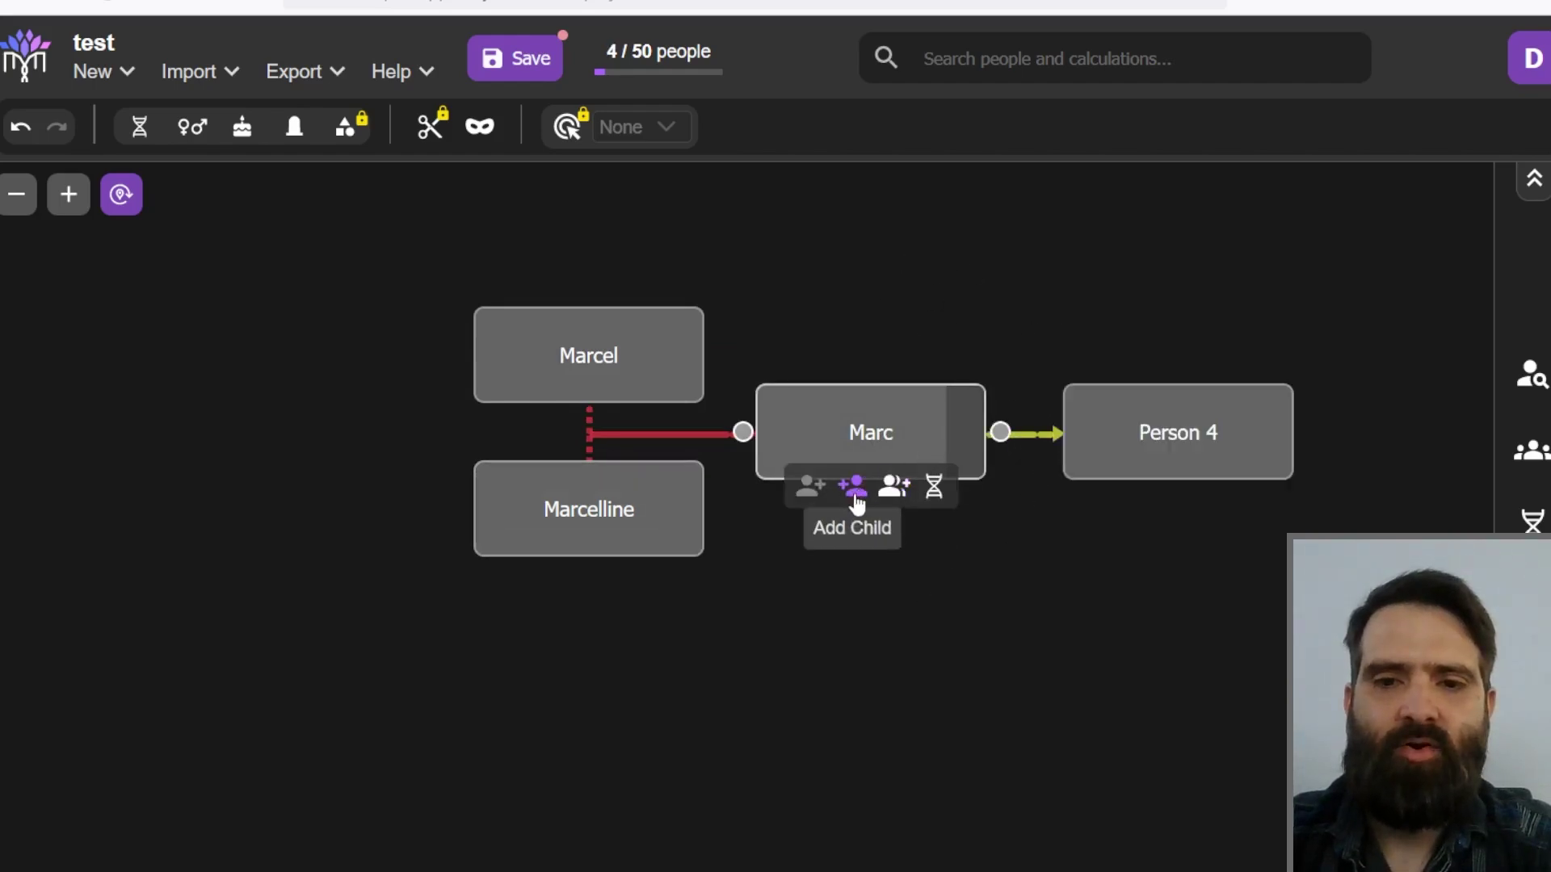
{"action": "double_click", "coordinate": [1165, 432]}
{"action": "type", "text": "Marthe"}
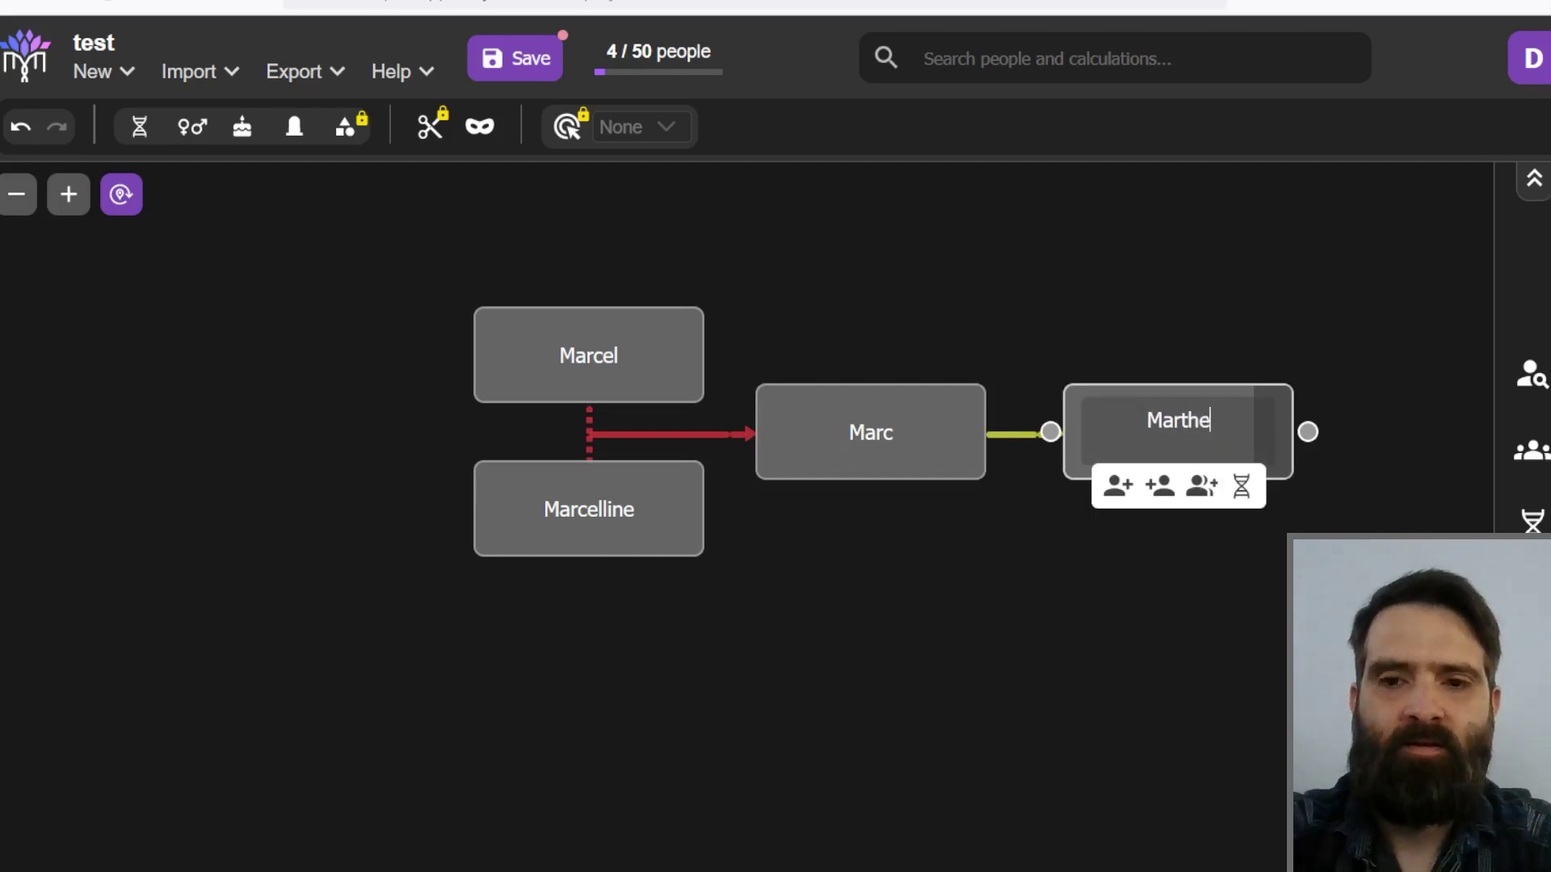
{"action": "key", "text": "Return"}
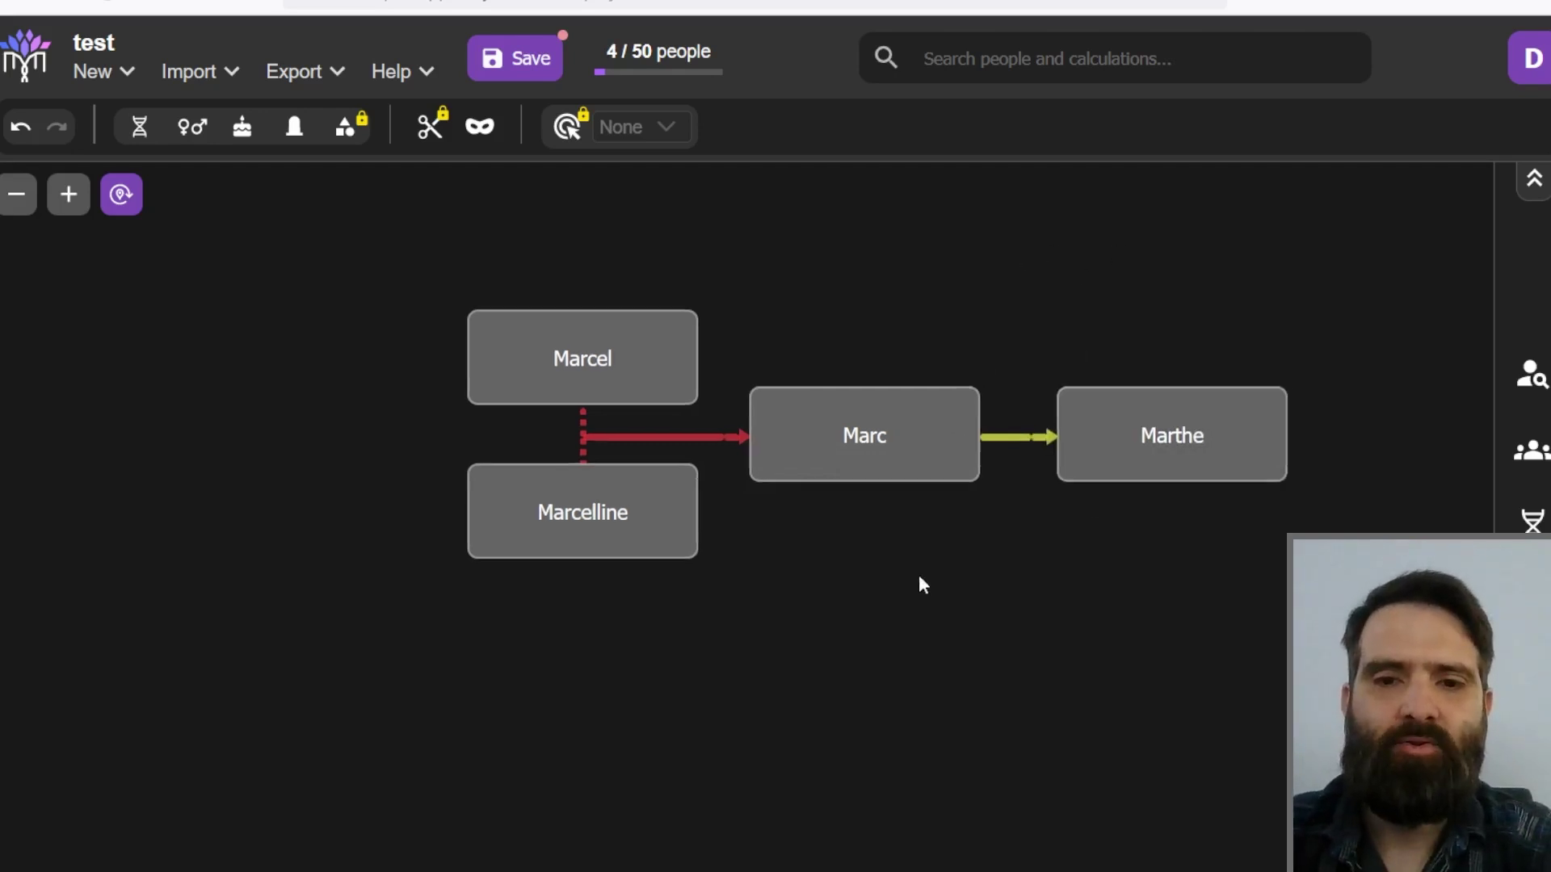
{"action": "left_click_drag", "start_coordinate": [928, 582], "coordinate": [678, 582]}
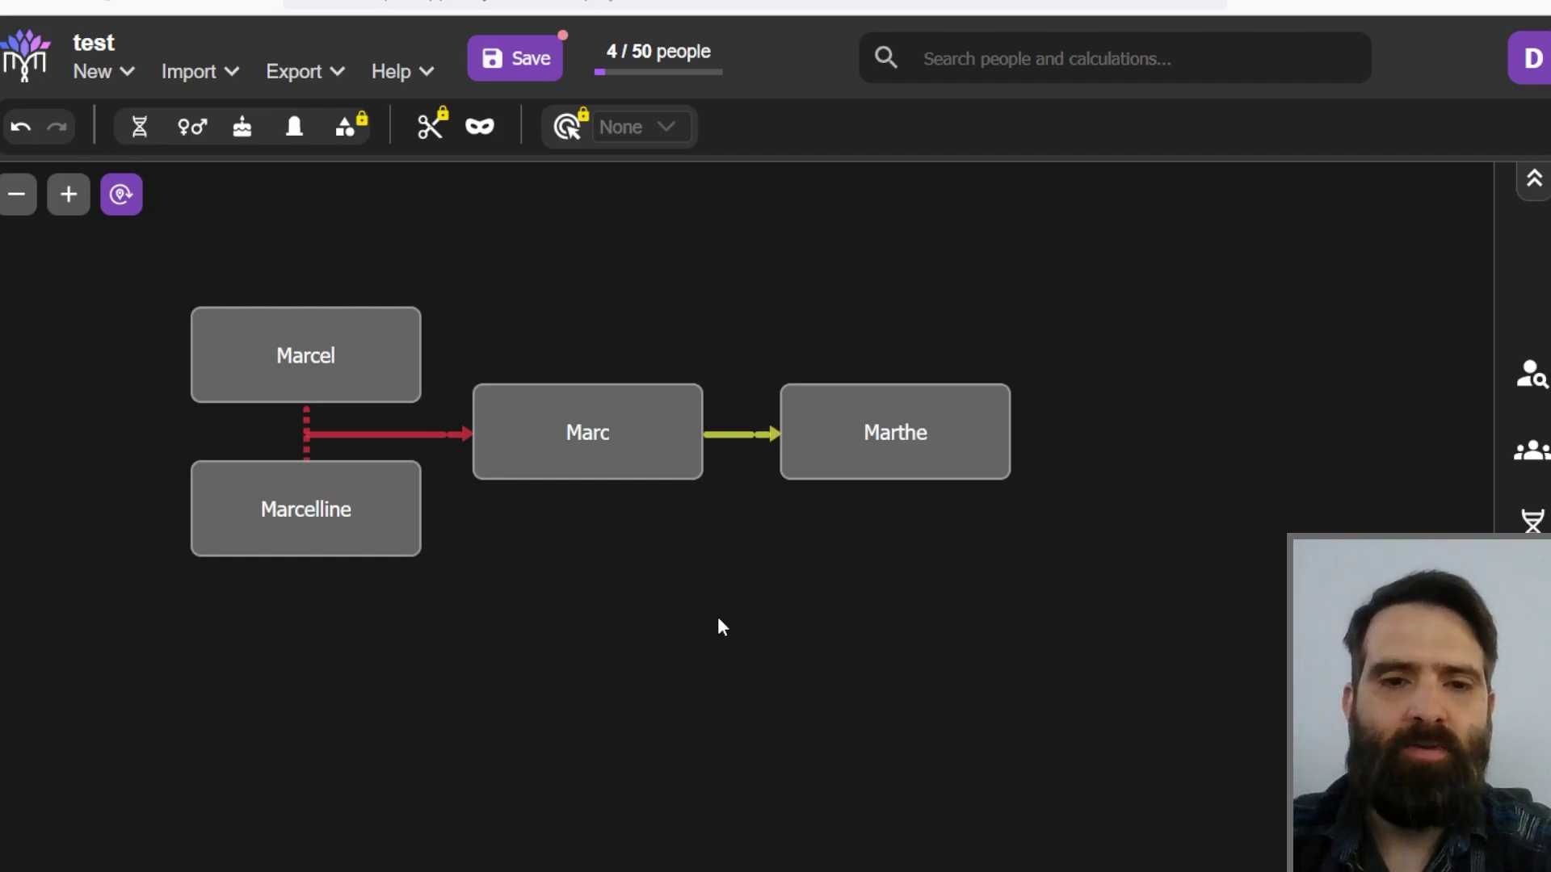
{"action": "mouse_move", "coordinate": [682, 632]}
{"action": "left_mouse_down"}
{"action": "mouse_move", "coordinate": [689, 646]}
{"action": "mouse_move", "coordinate": [710, 606]}
{"action": "mouse_move", "coordinate": [686, 602]}
{"action": "left_mouse_up"}
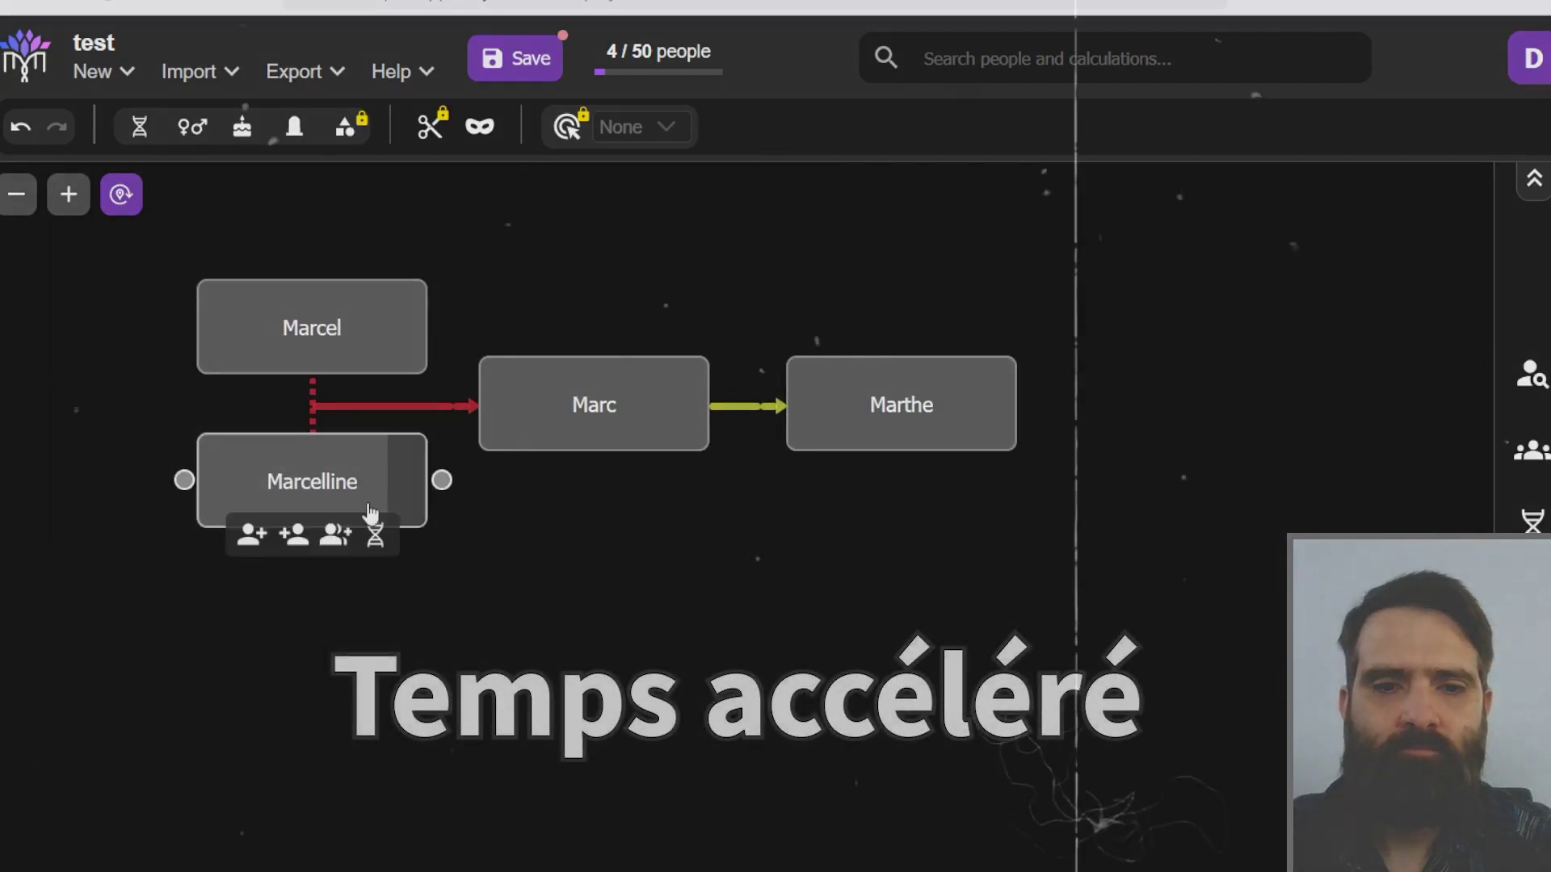
Step: Add 'Sylvie' as a child of Marcelline and Marcel, placing her below Marc
{"action": "left_click_drag", "start_coordinate": [427, 483], "coordinate": [533, 481]}
{"action": "type", "text": "Sylvi"}
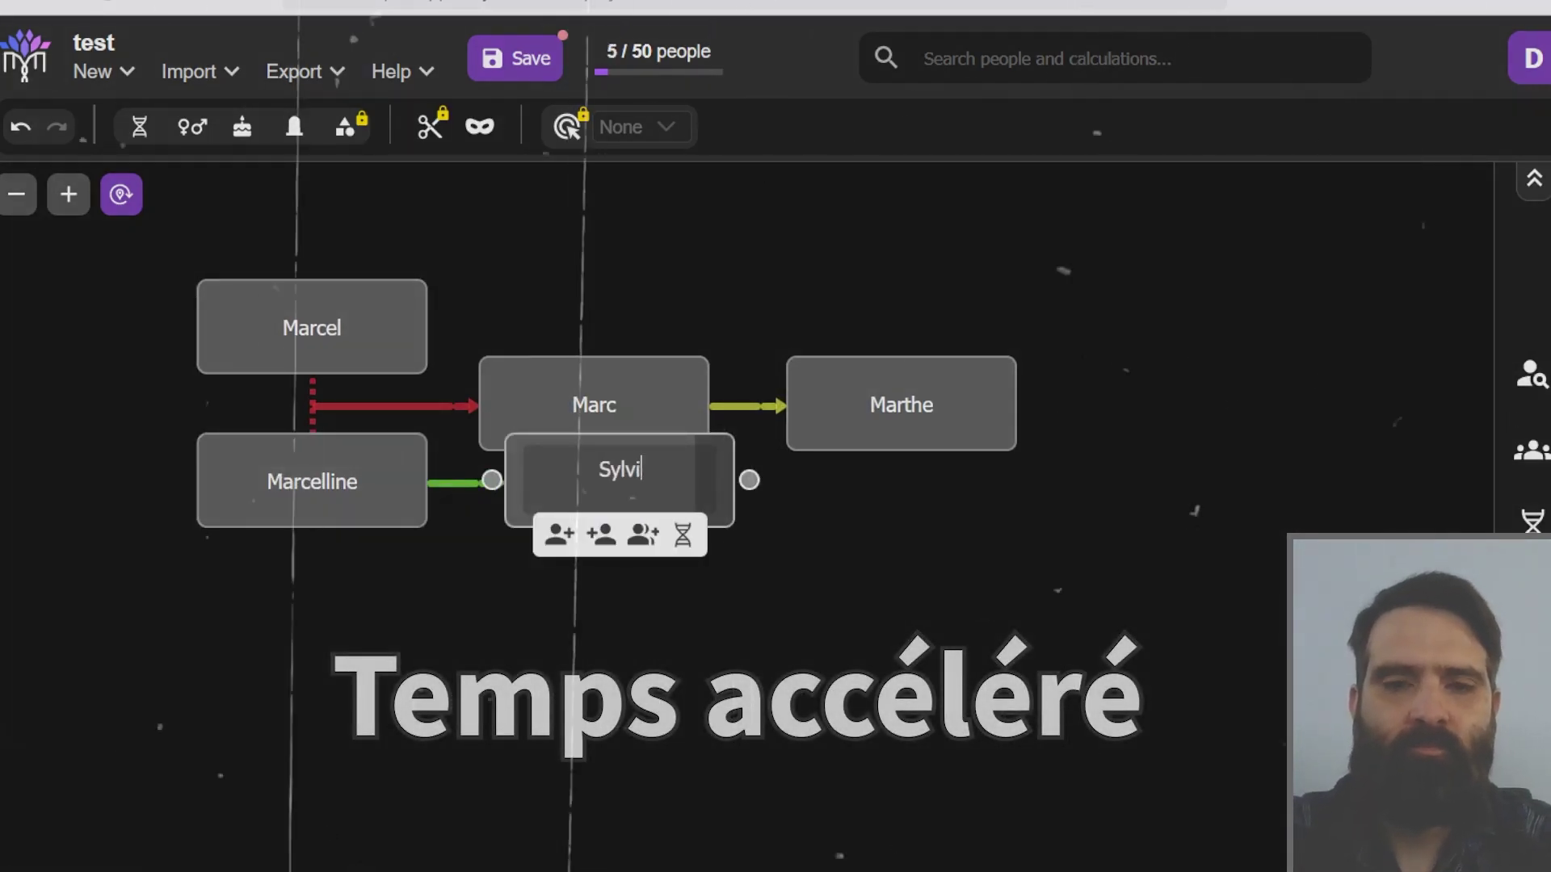
{"action": "type", "text": "e"}
{"action": "key", "text": "Return"}
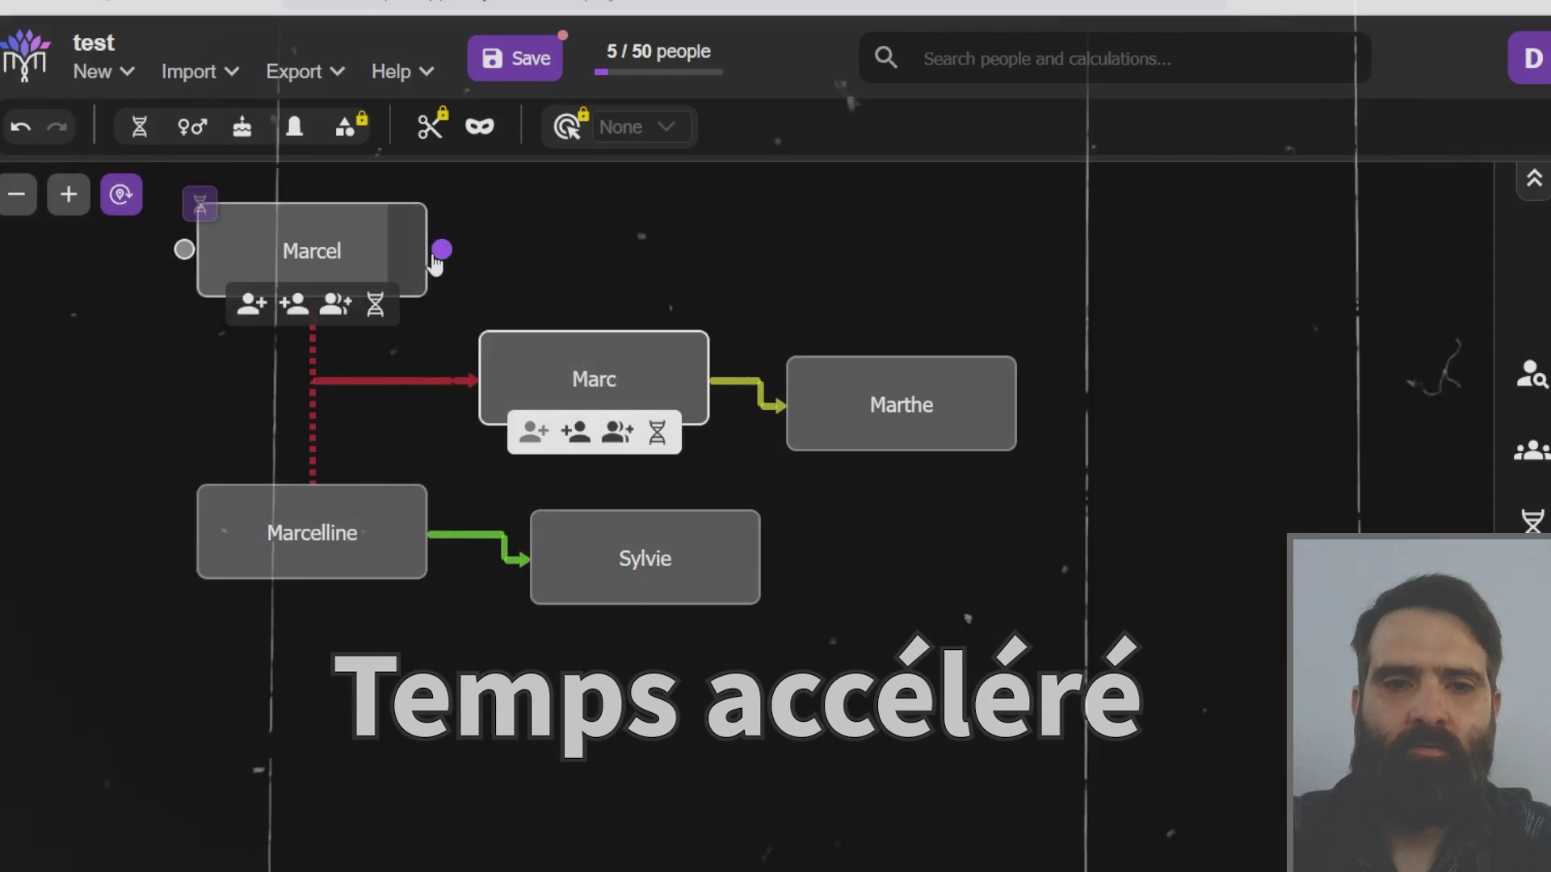
{"action": "left_click_drag", "start_coordinate": [439, 253], "coordinate": [517, 557]}
{"action": "left_click_drag", "start_coordinate": [637, 390], "coordinate": [664, 339]}
{"action": "left_click_drag", "start_coordinate": [637, 580], "coordinate": [611, 529]}
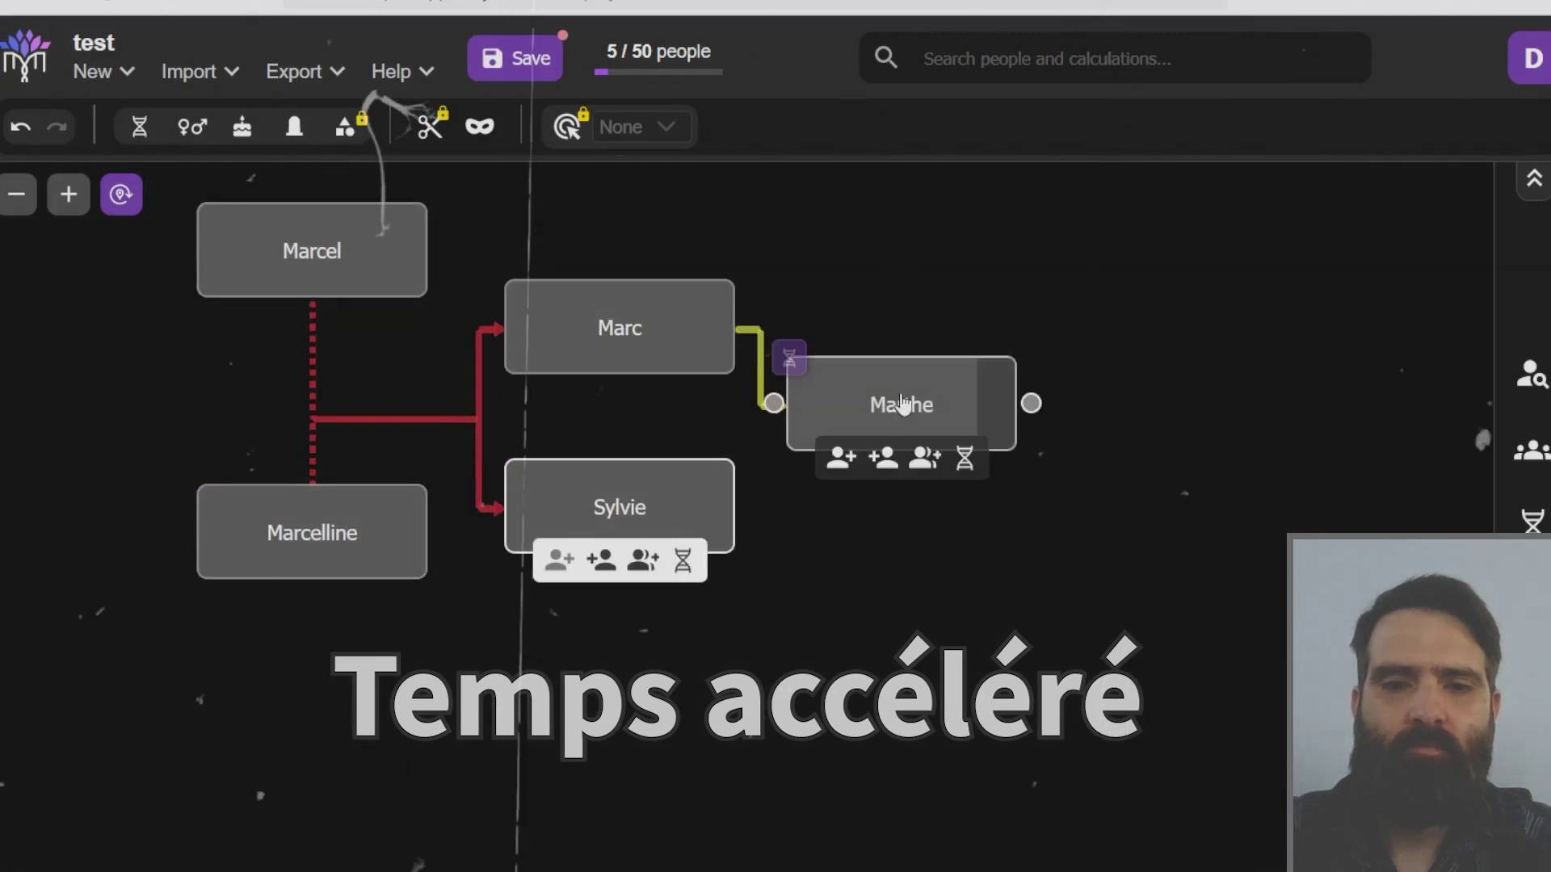
Step: Add 'Sylvain' as Sylvie's child and 'Sarah' as Sylvain's child, reaching 7 / 50 people
{"action": "left_click_drag", "start_coordinate": [744, 505], "coordinate": [913, 519]}
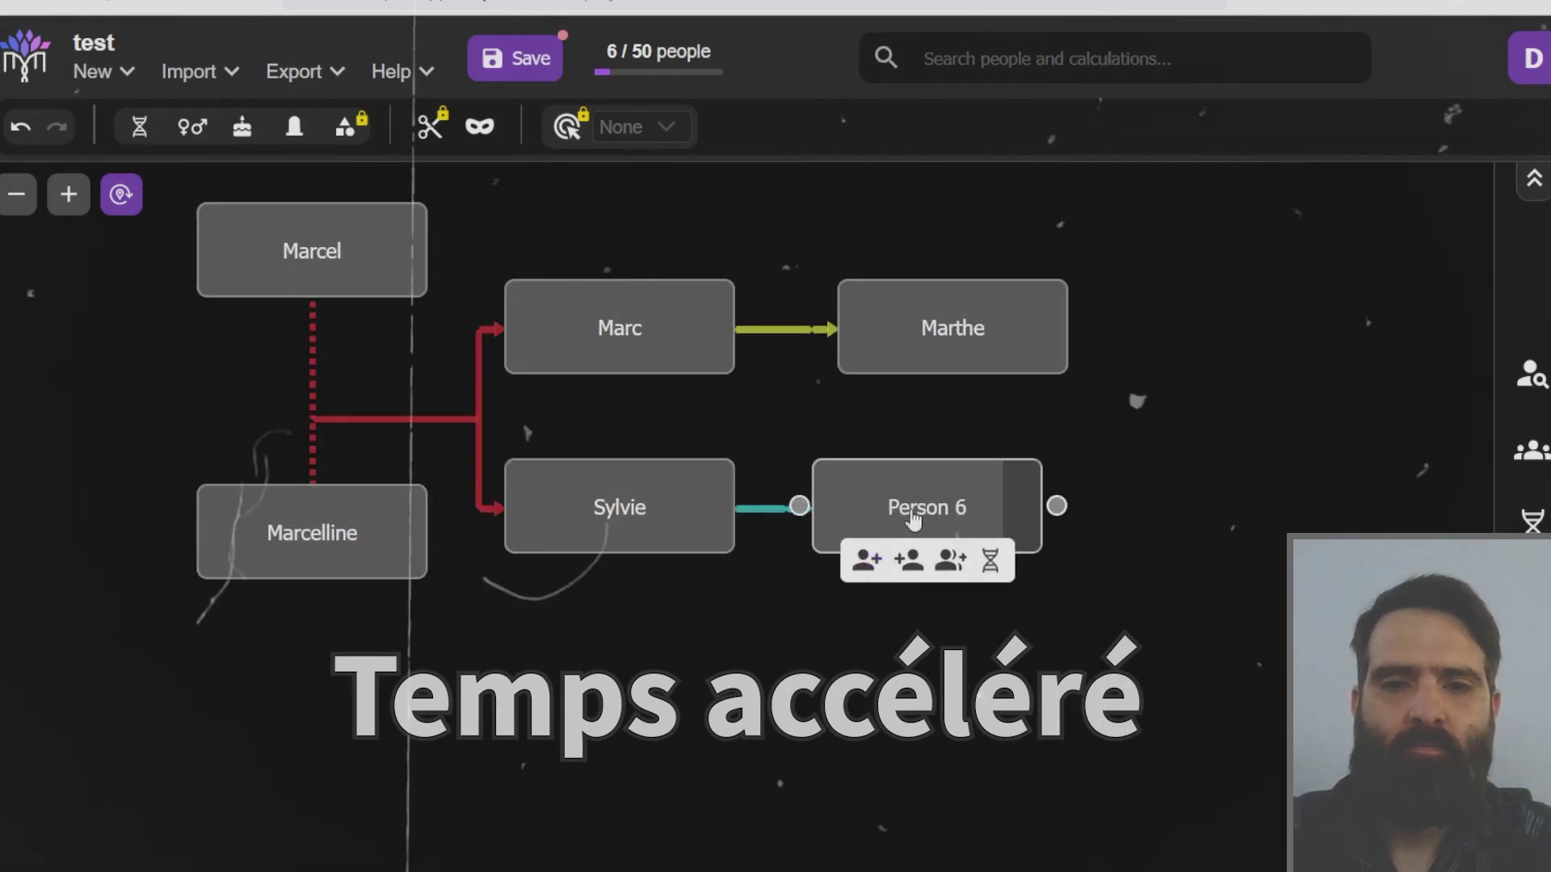
{"action": "type", "text": "Sylvain"}
{"action": "key", "text": "Return"}
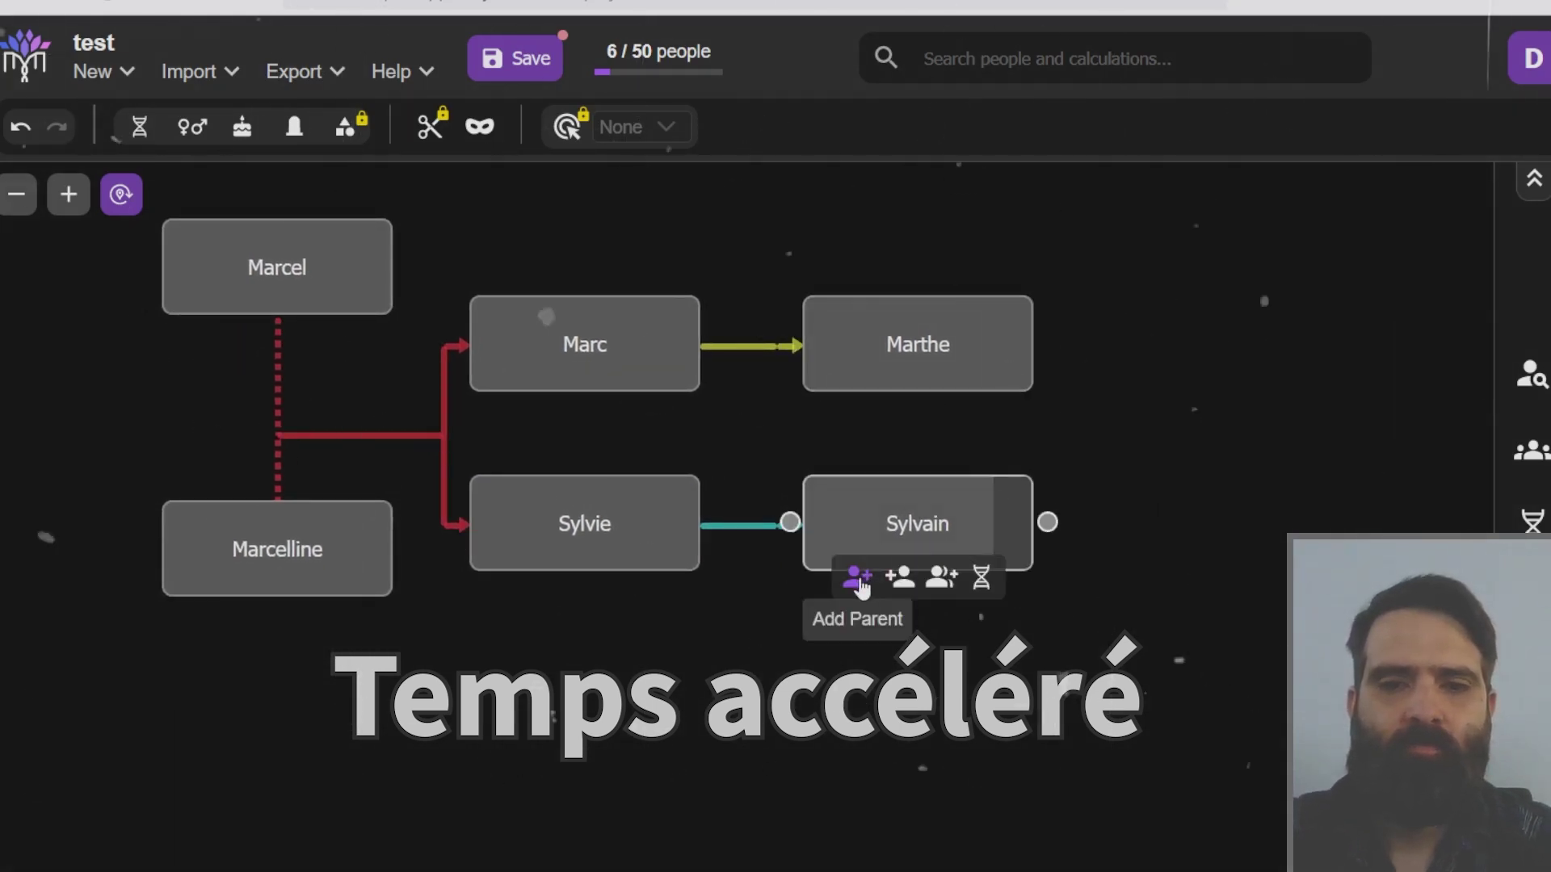
{"action": "left_click_drag", "start_coordinate": [1046, 521], "coordinate": [1069, 509]}
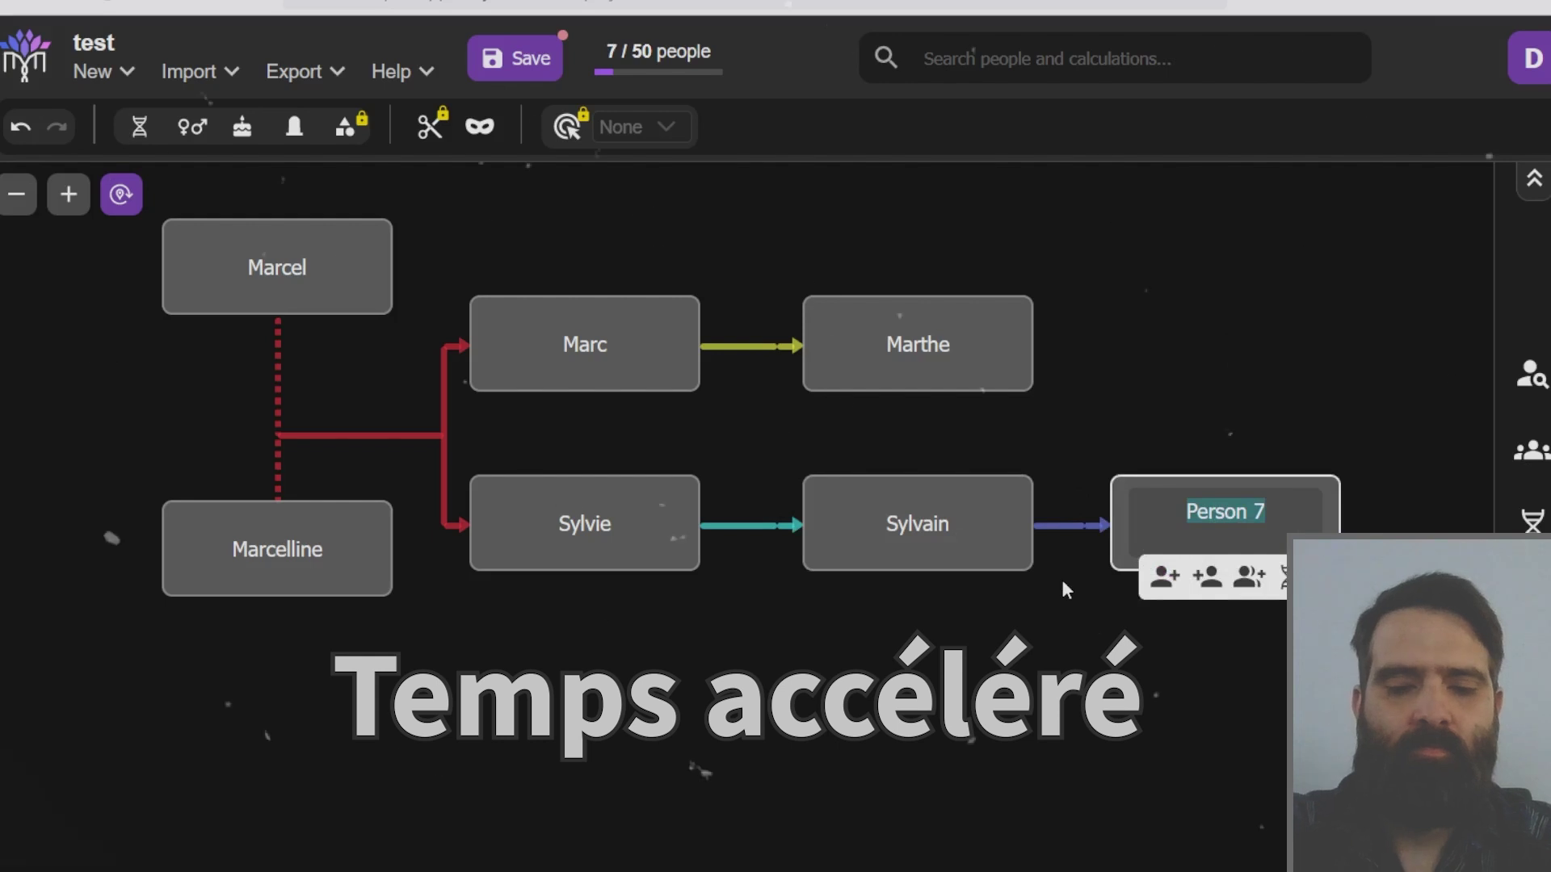
{"action": "type", "text": "Sarah"}
{"action": "key", "text": "Return"}
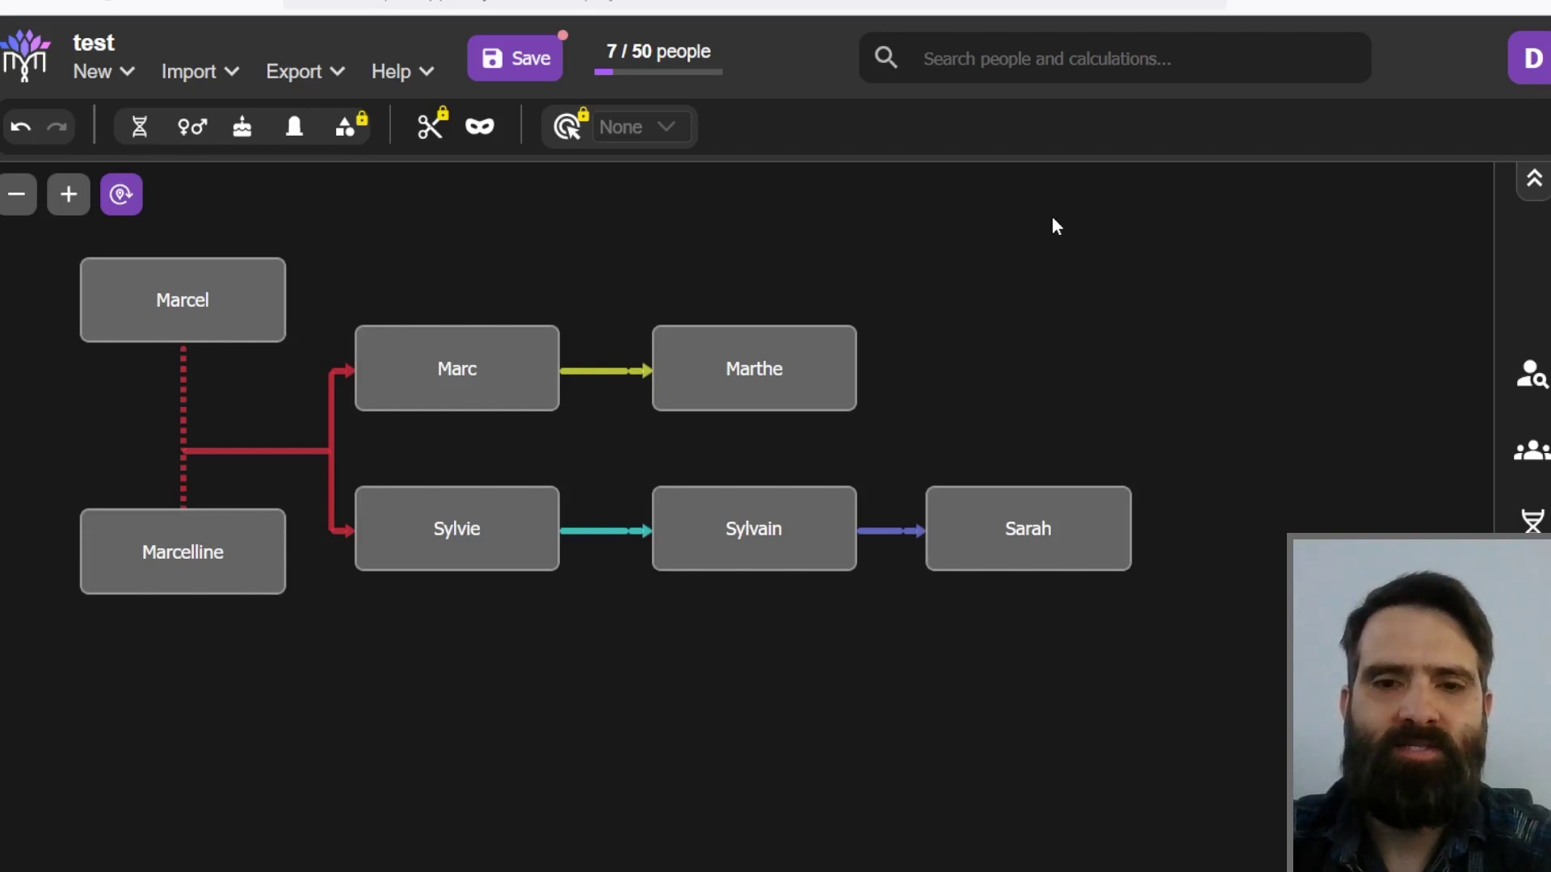
Step: Pan the tree slightly, then switch to DNA Painter's Shared cM Project 4.0 tool
{"action": "left_click_drag", "start_coordinate": [1013, 290], "coordinate": [966, 292]}
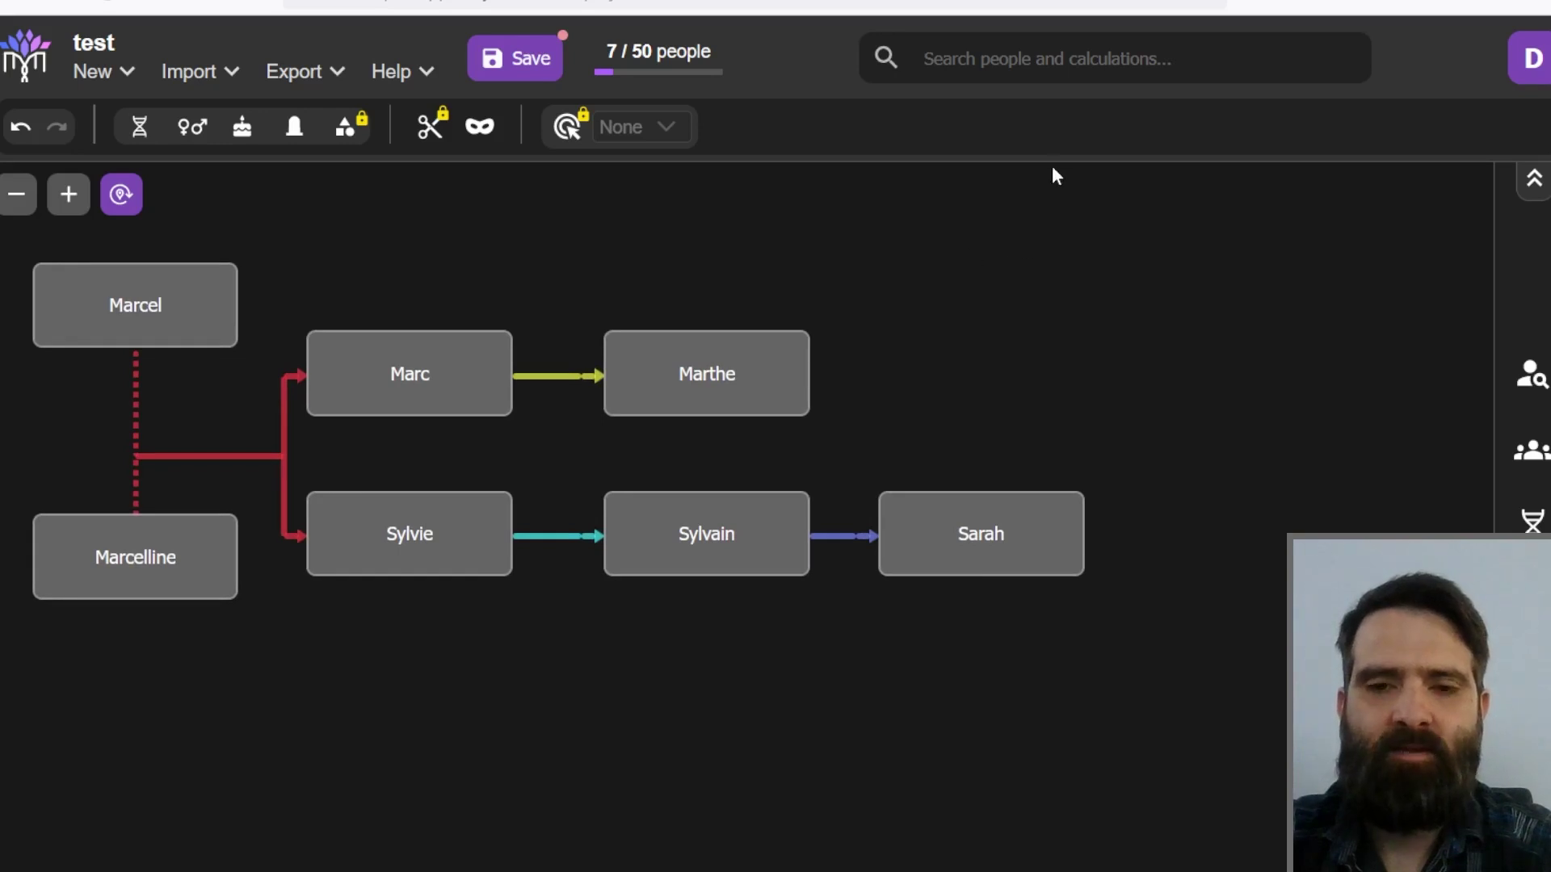
{"action": "mouse_move", "coordinate": [730, 388]}
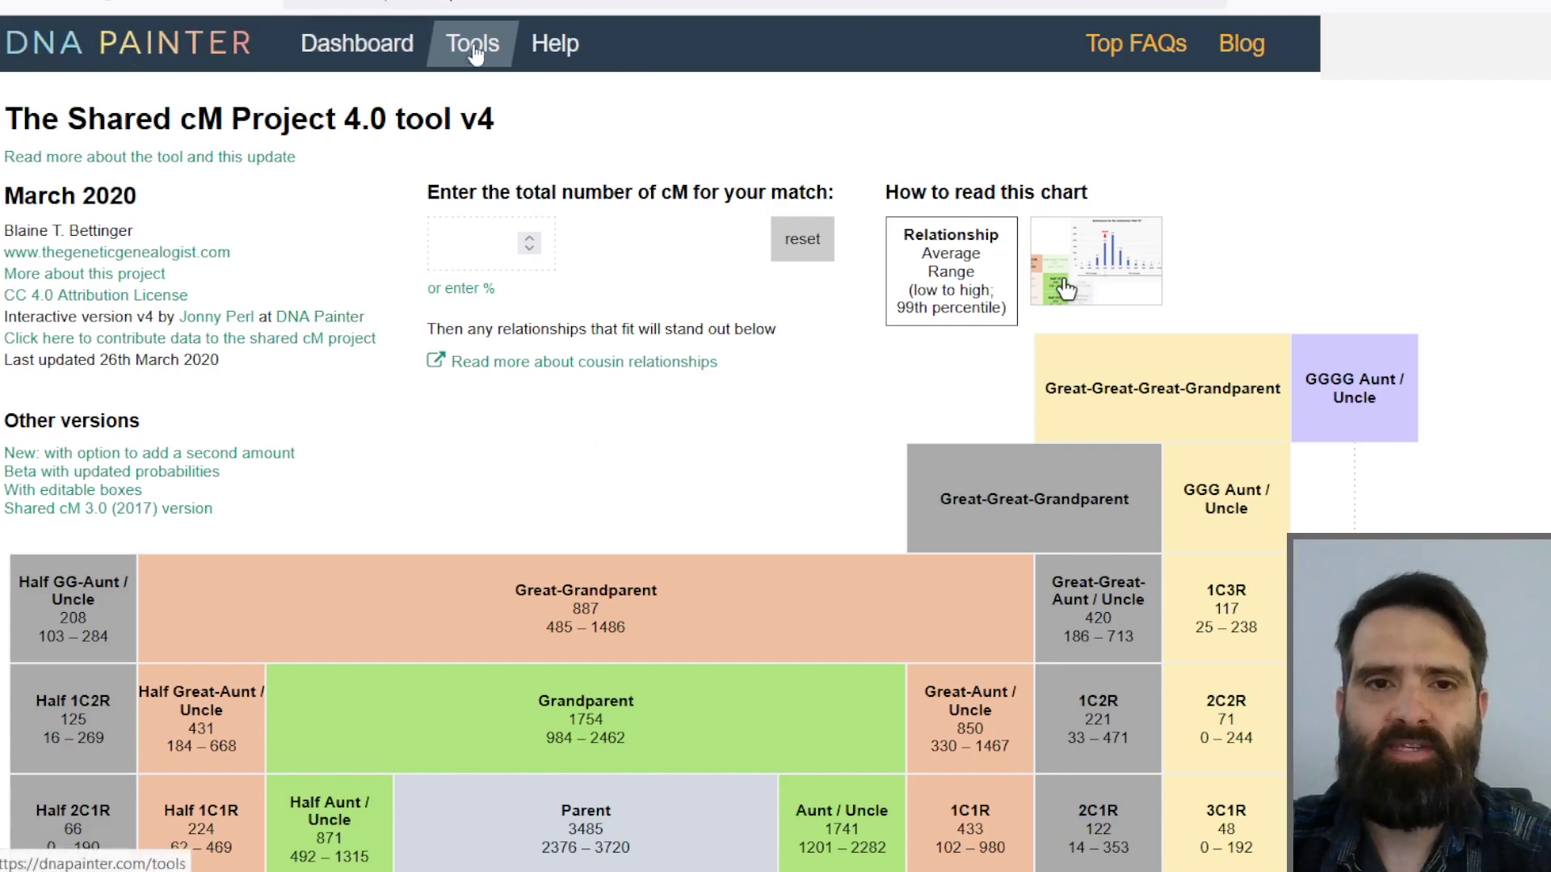
Step: Enter 515 cM in the Shared cM Project tool and scroll through the relationship probabilities
{"action": "left_click_drag", "start_coordinate": [59, 119], "coordinate": [374, 110]}
{"action": "left_click", "coordinate": [687, 174]}
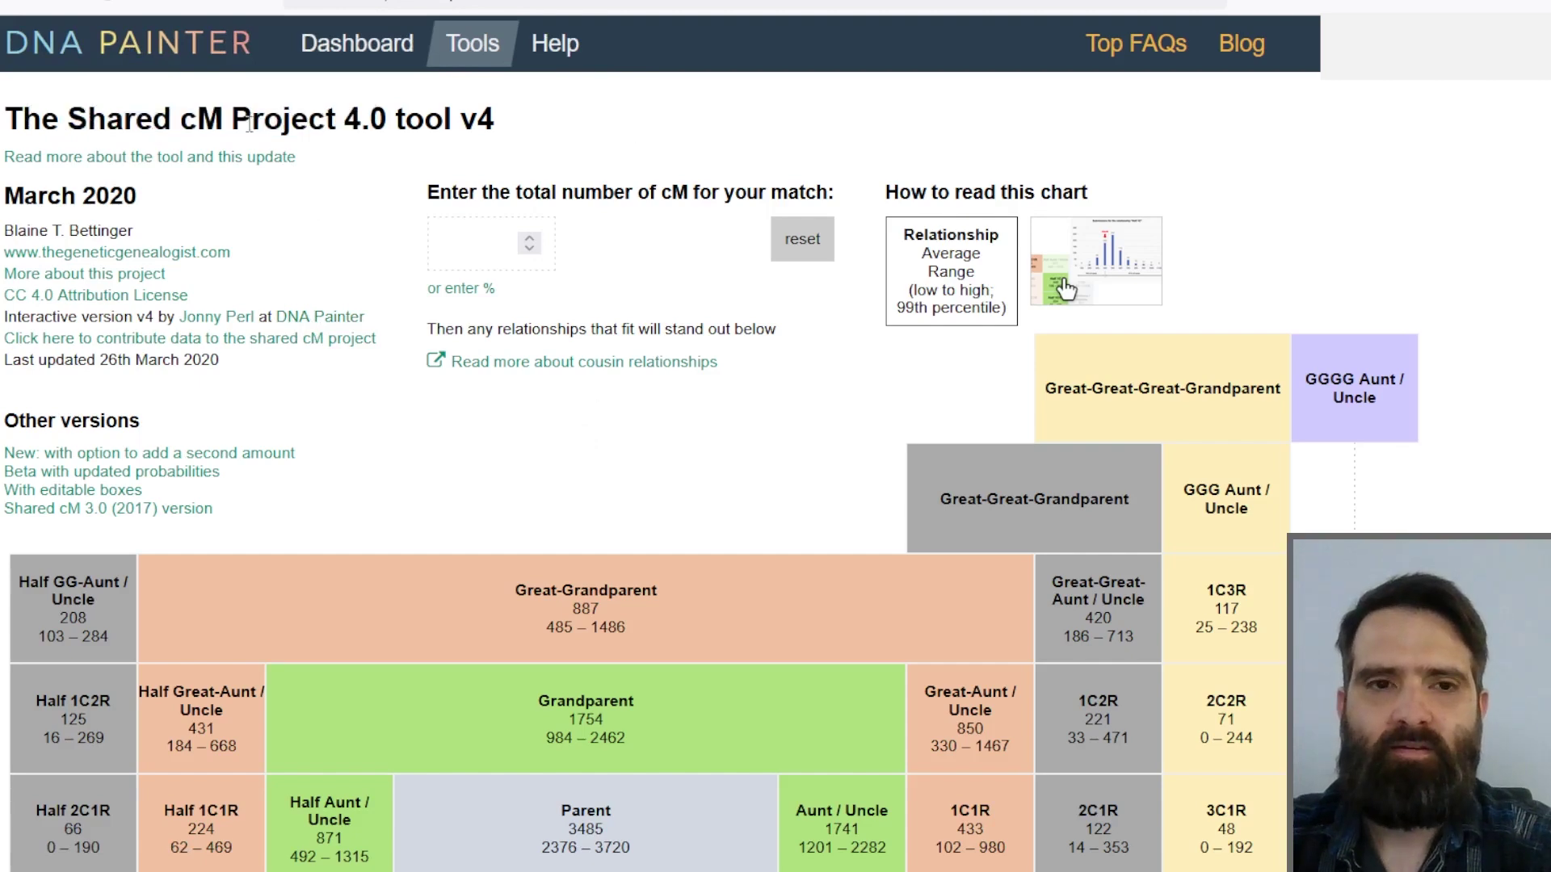
{"action": "left_click", "coordinate": [491, 232]}
{"action": "type", "text": "515"}
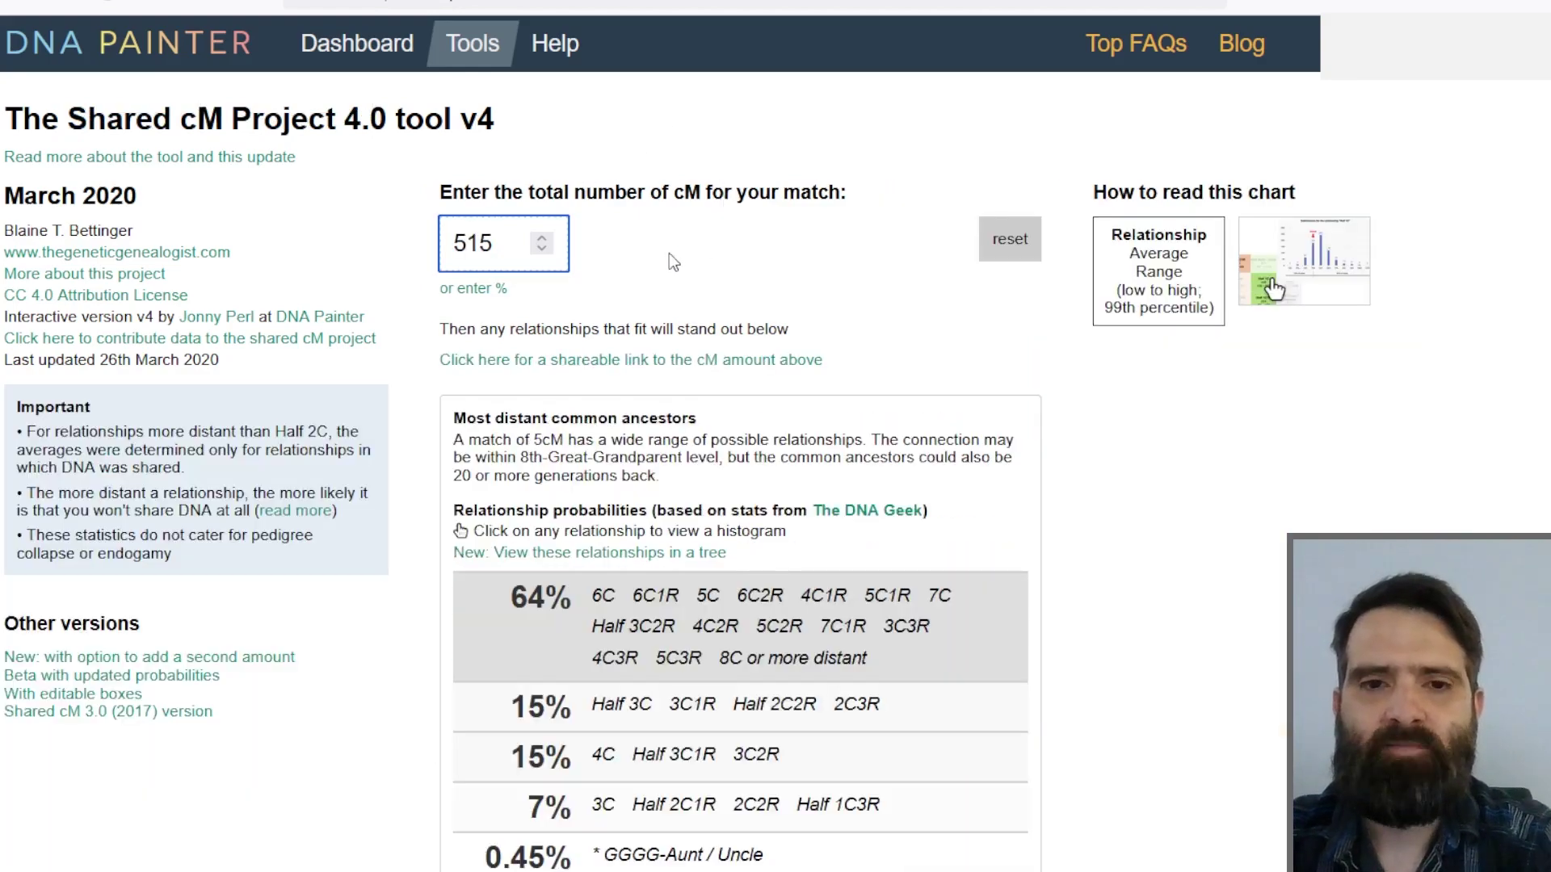
{"action": "left_click", "coordinate": [670, 239]}
{"action": "scroll", "coordinate": [671, 236], "scroll_direction": "down", "scroll_amount": 3}
{"action": "scroll", "coordinate": [666, 231], "scroll_direction": "down", "scroll_amount": 2}
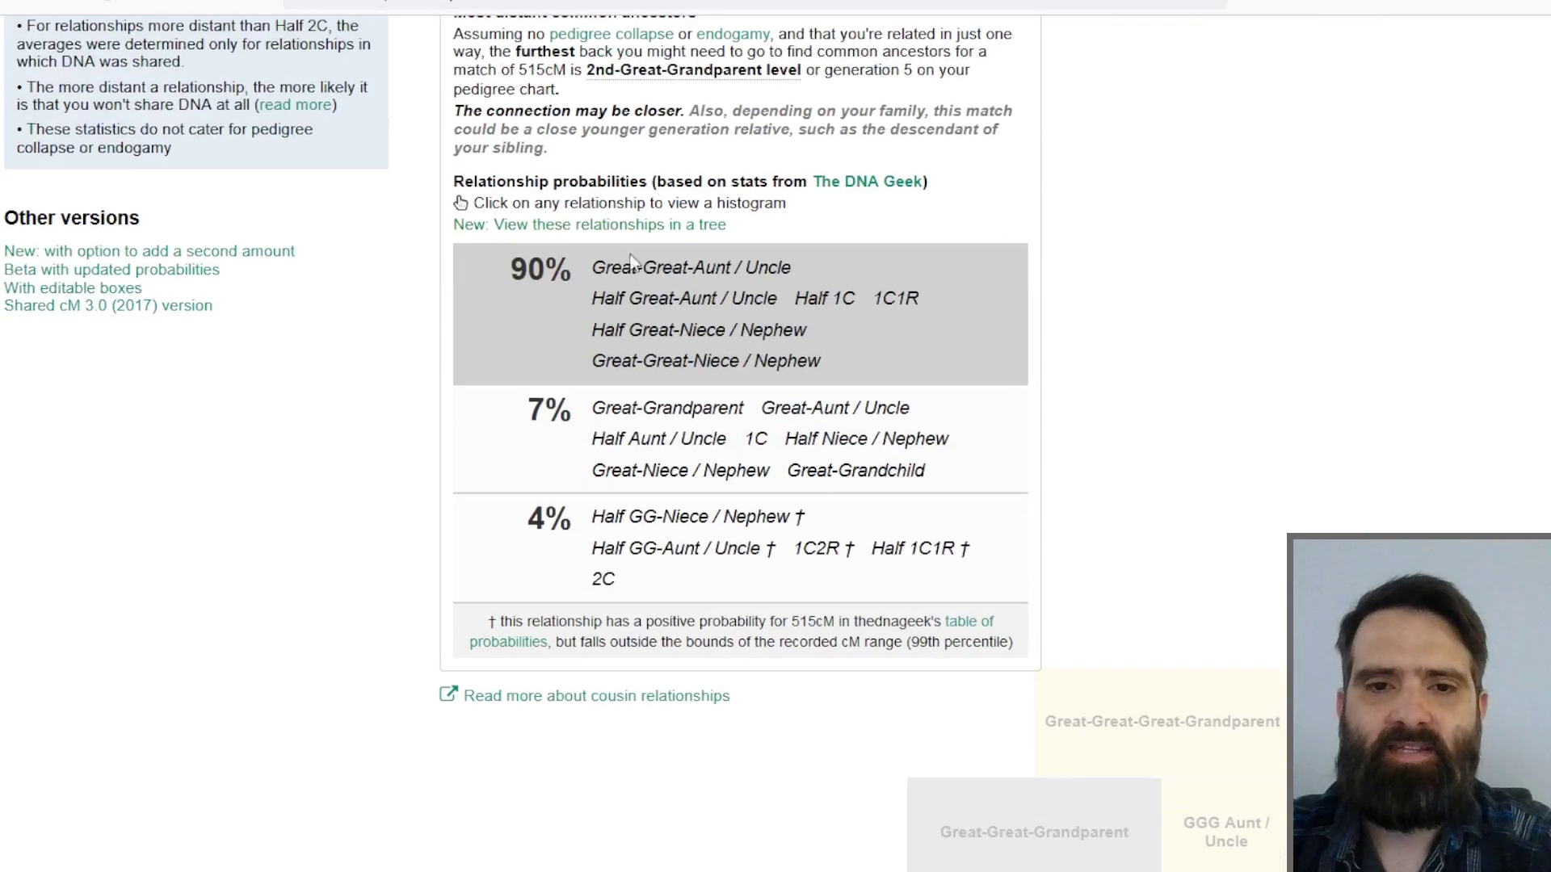
{"action": "scroll", "coordinate": [284, 327], "scroll_direction": "down", "scroll_amount": 8}
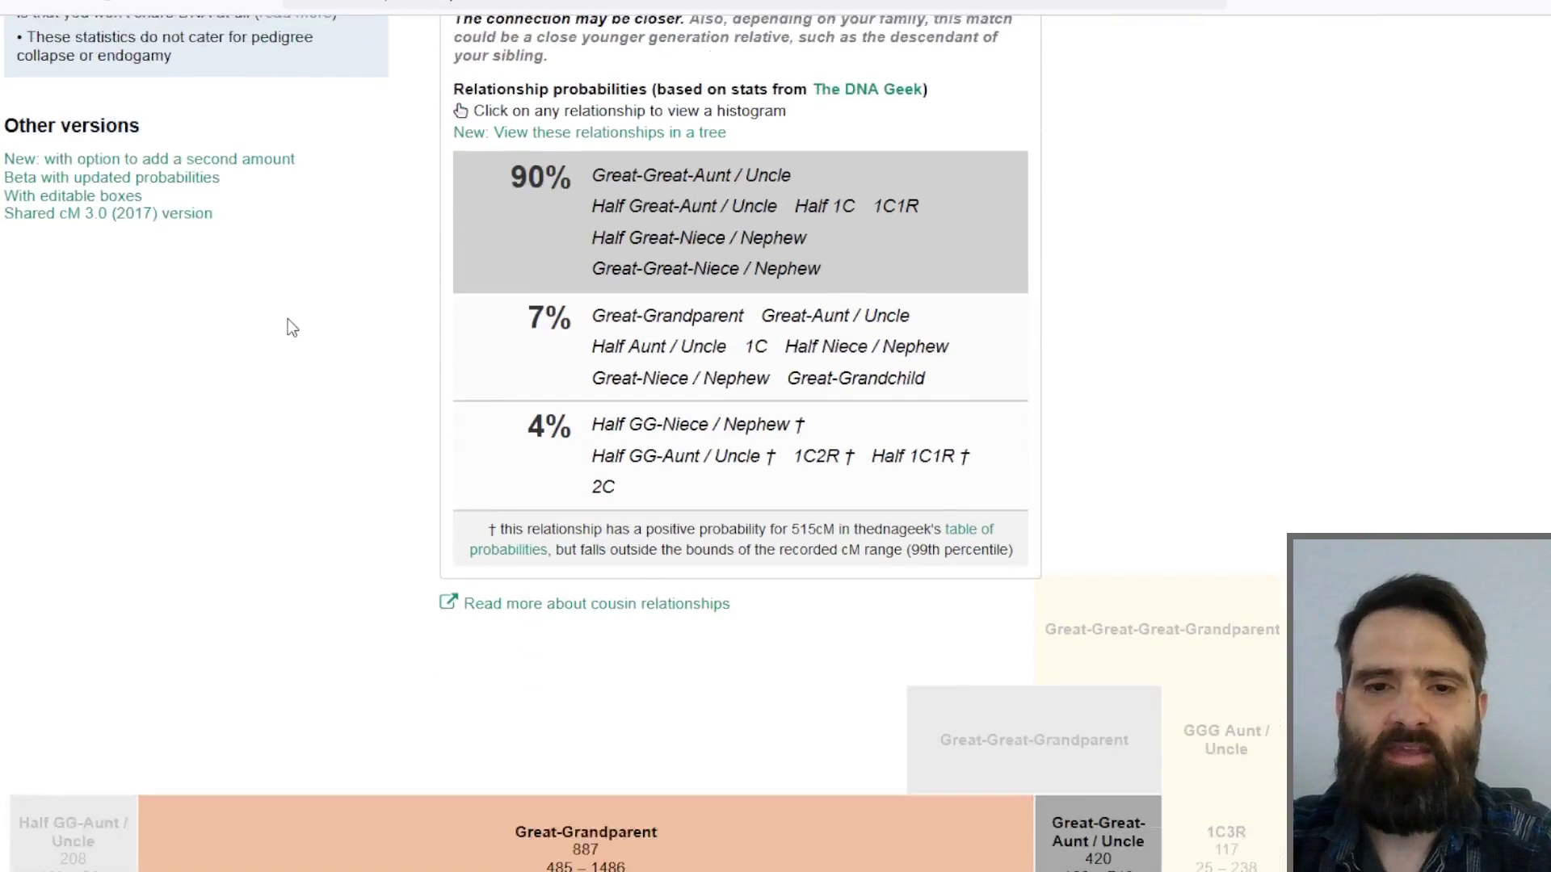
{"action": "scroll", "coordinate": [202, 70], "scroll_direction": "down", "scroll_amount": 2}
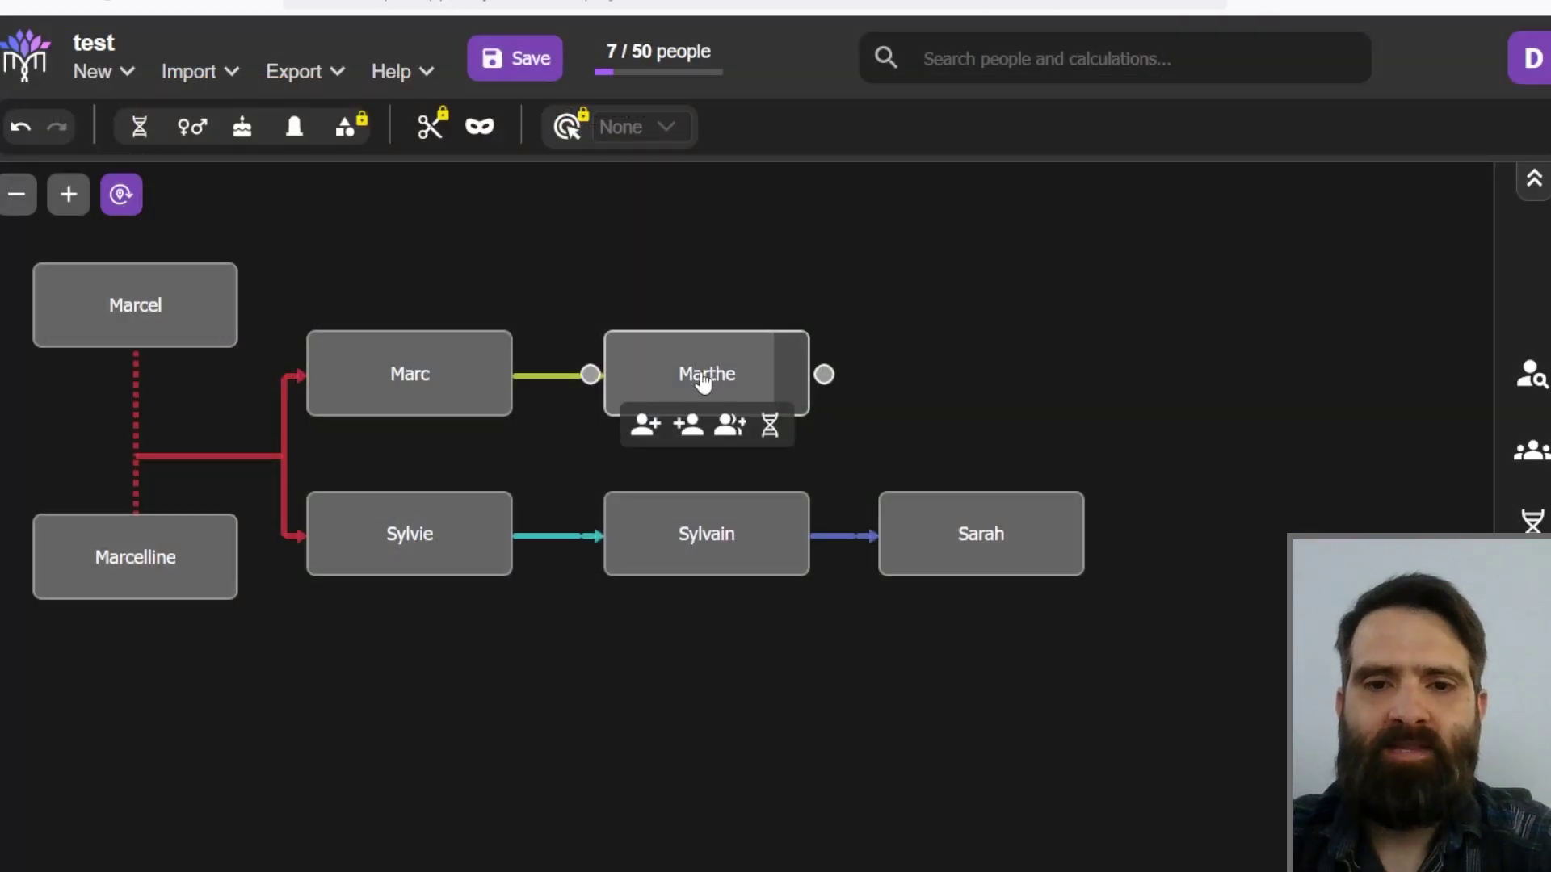
Step: Review the seven-person tree from Marcel and Marcelline, then bring up DNA Painter's relationship chart
{"action": "mouse_move", "coordinate": [979, 549]}
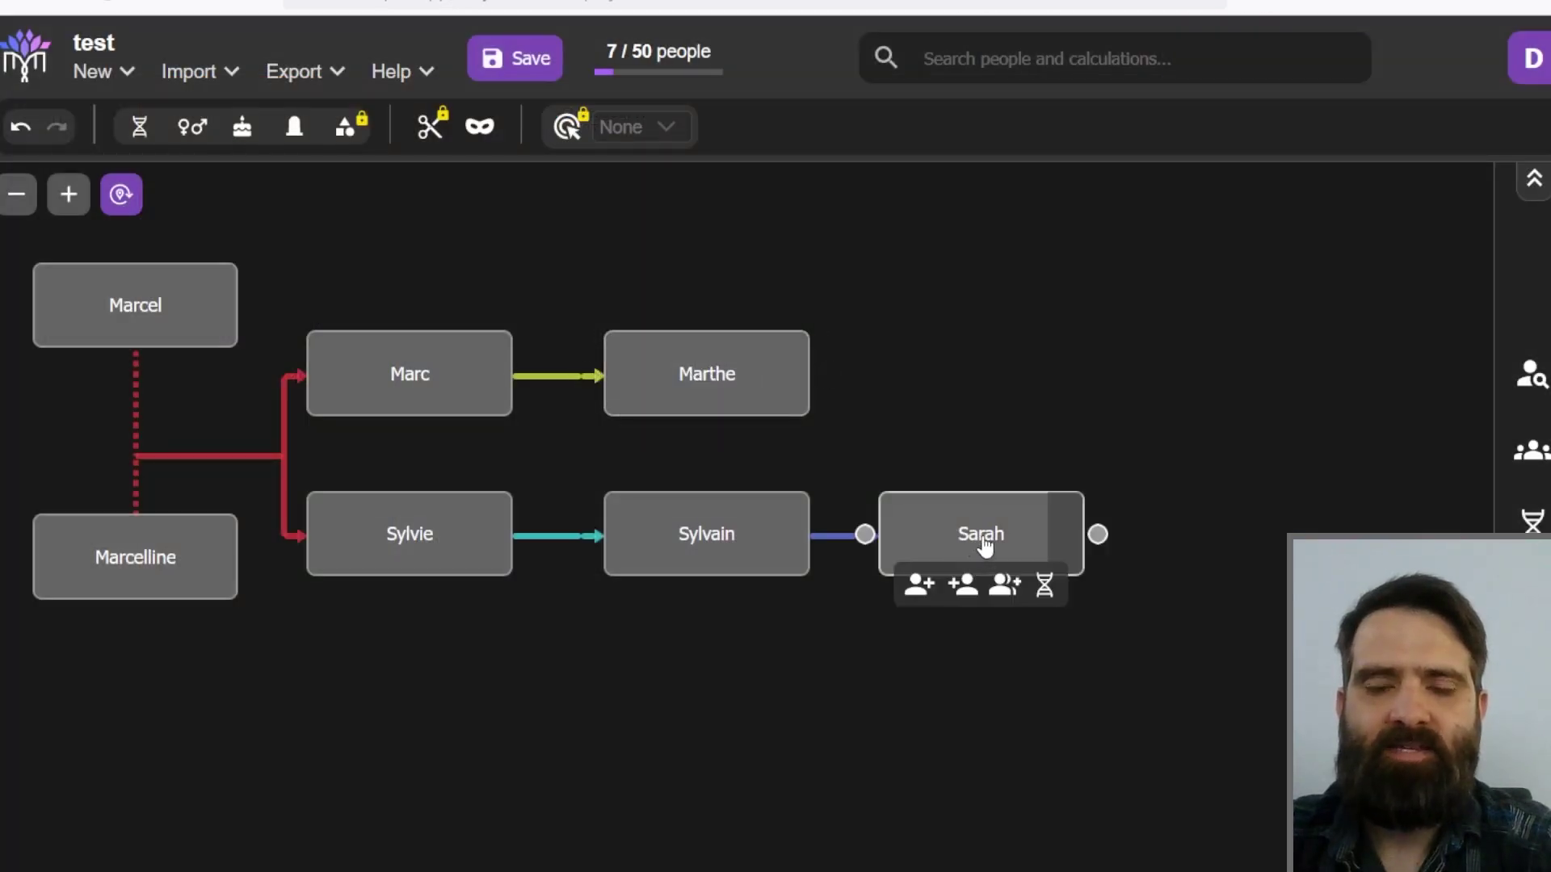
{"action": "mouse_move", "coordinate": [762, 353]}
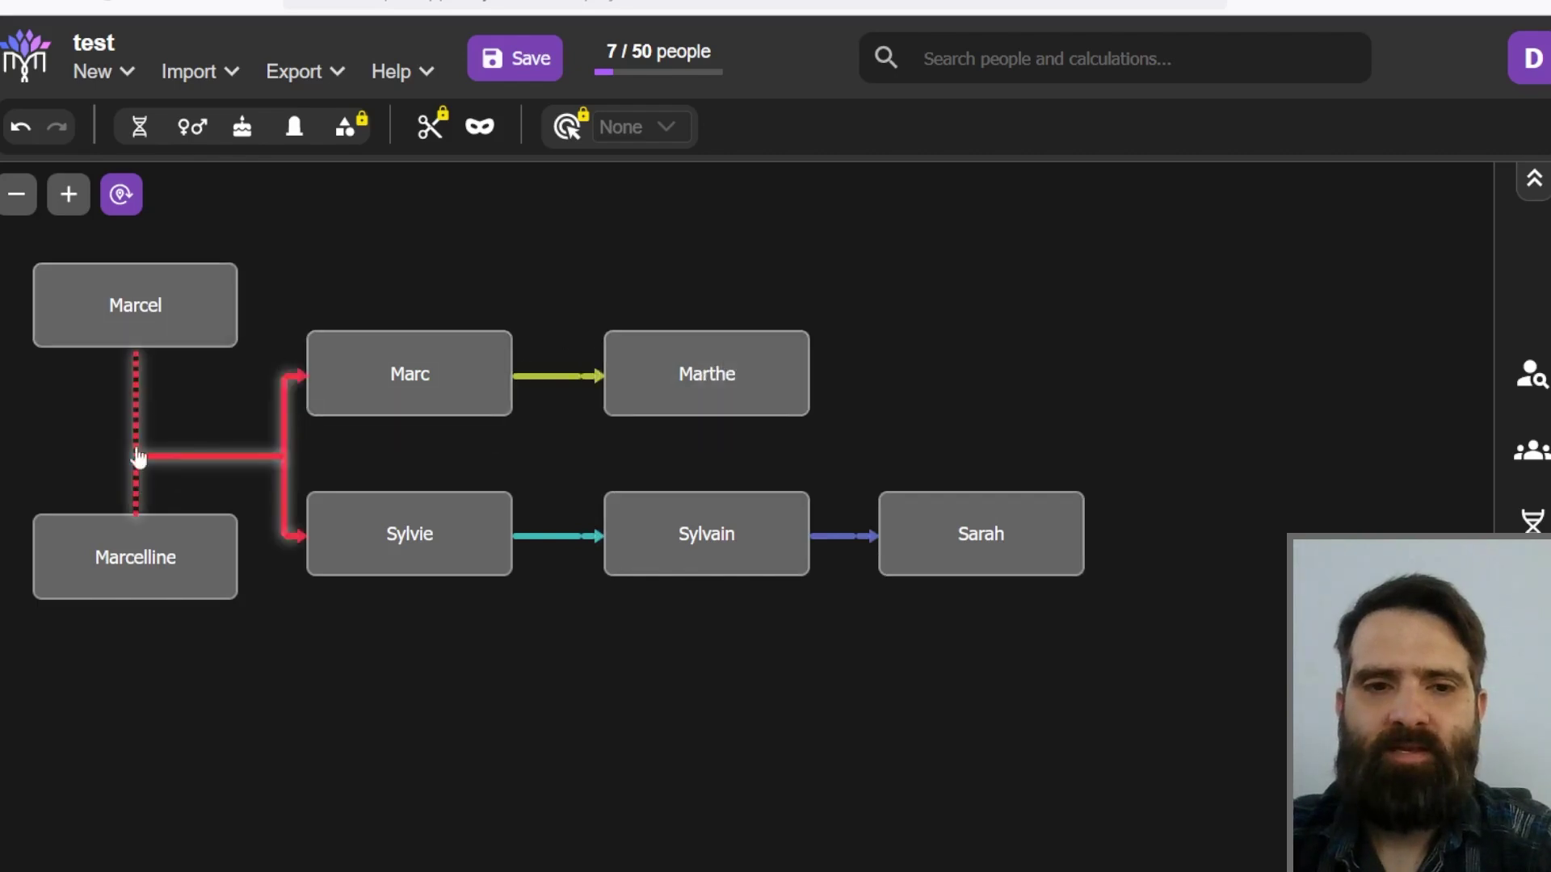
{"action": "mouse_move", "coordinate": [198, 331]}
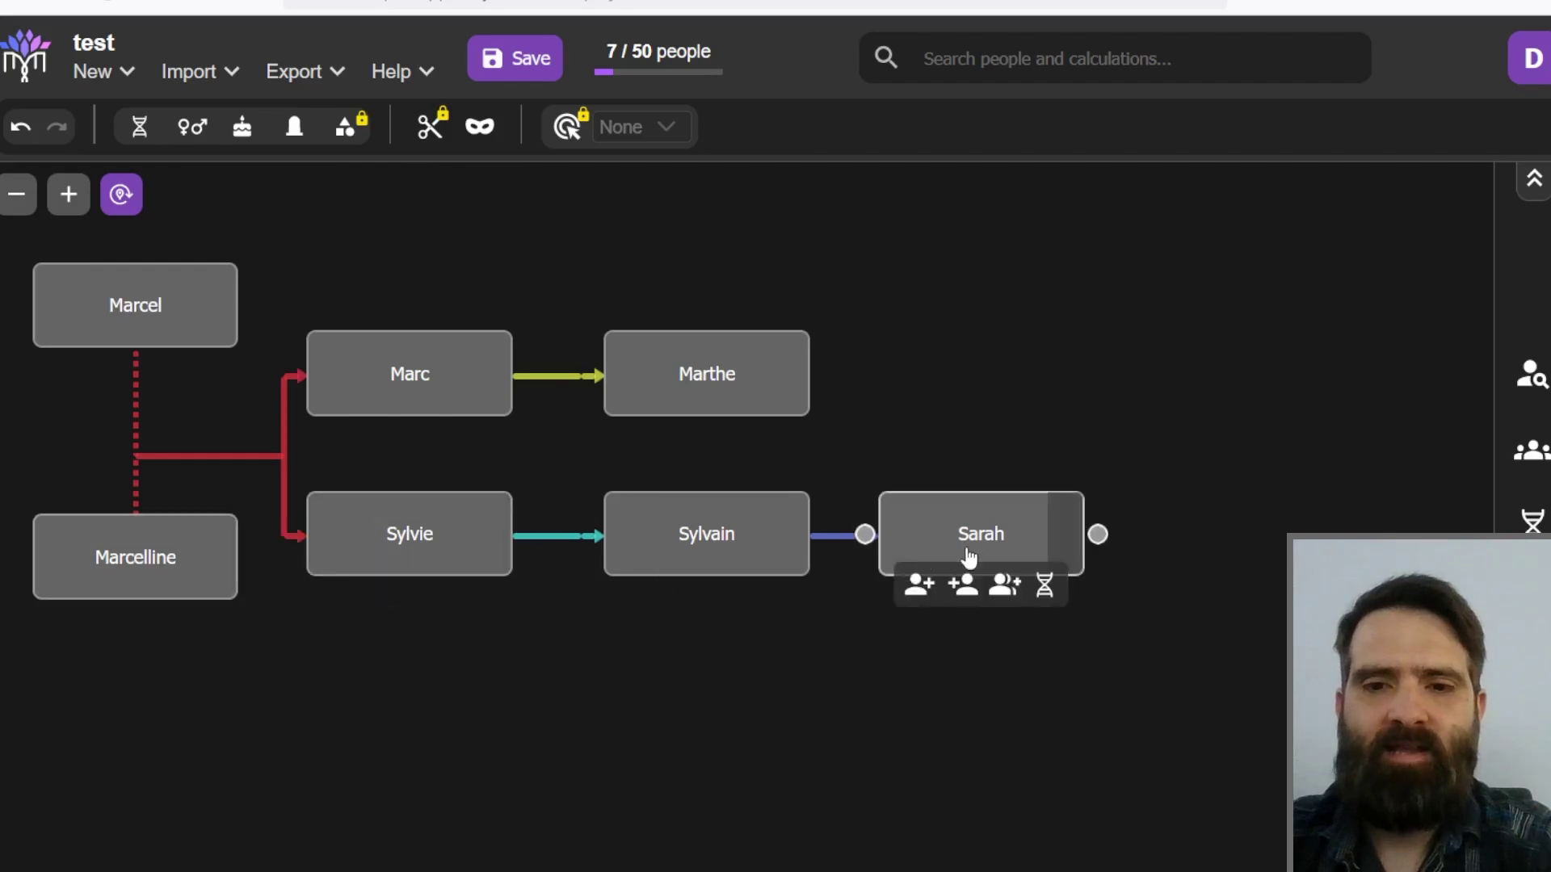
{"action": "mouse_move", "coordinate": [690, 388]}
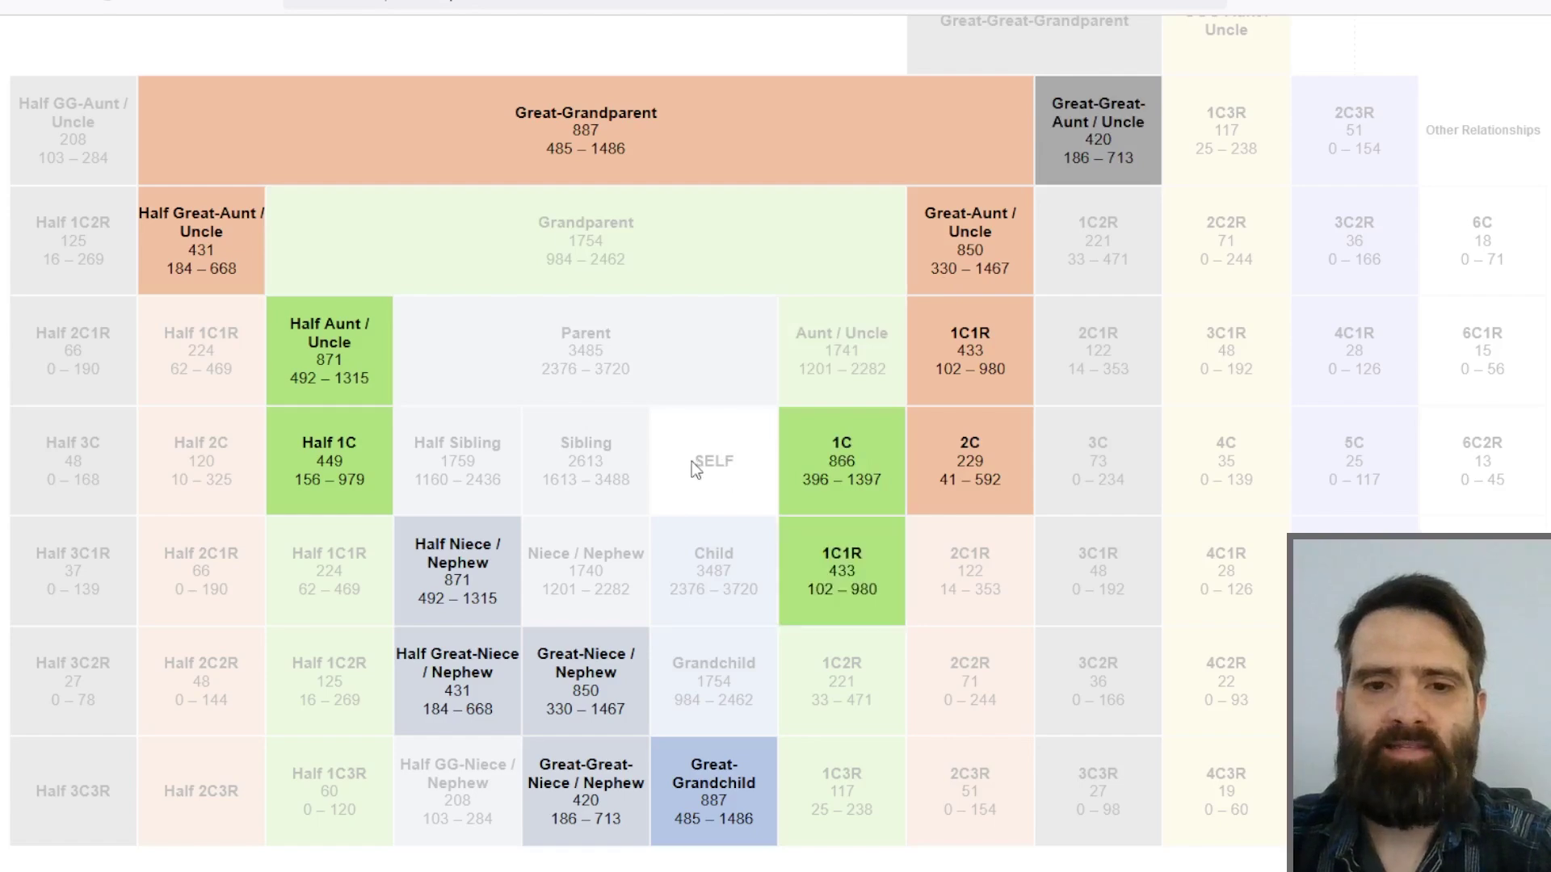
Step: Open the 1C1R histogram placing 515 cM in the 600 bin, then return to the tree
{"action": "left_click", "coordinate": [861, 572]}
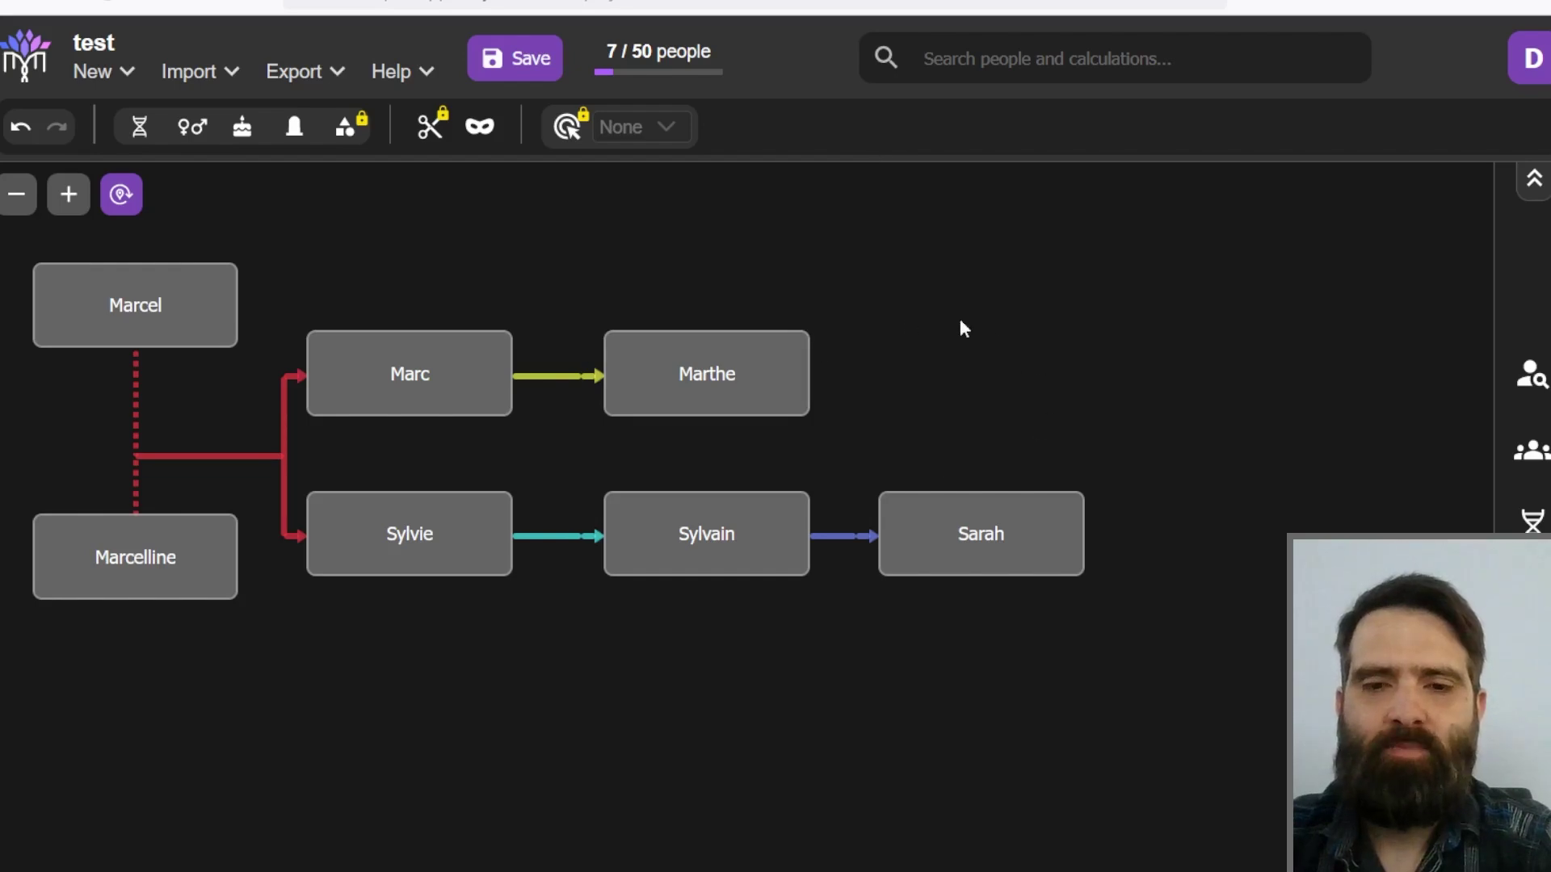
{"action": "mouse_move", "coordinate": [1025, 467]}
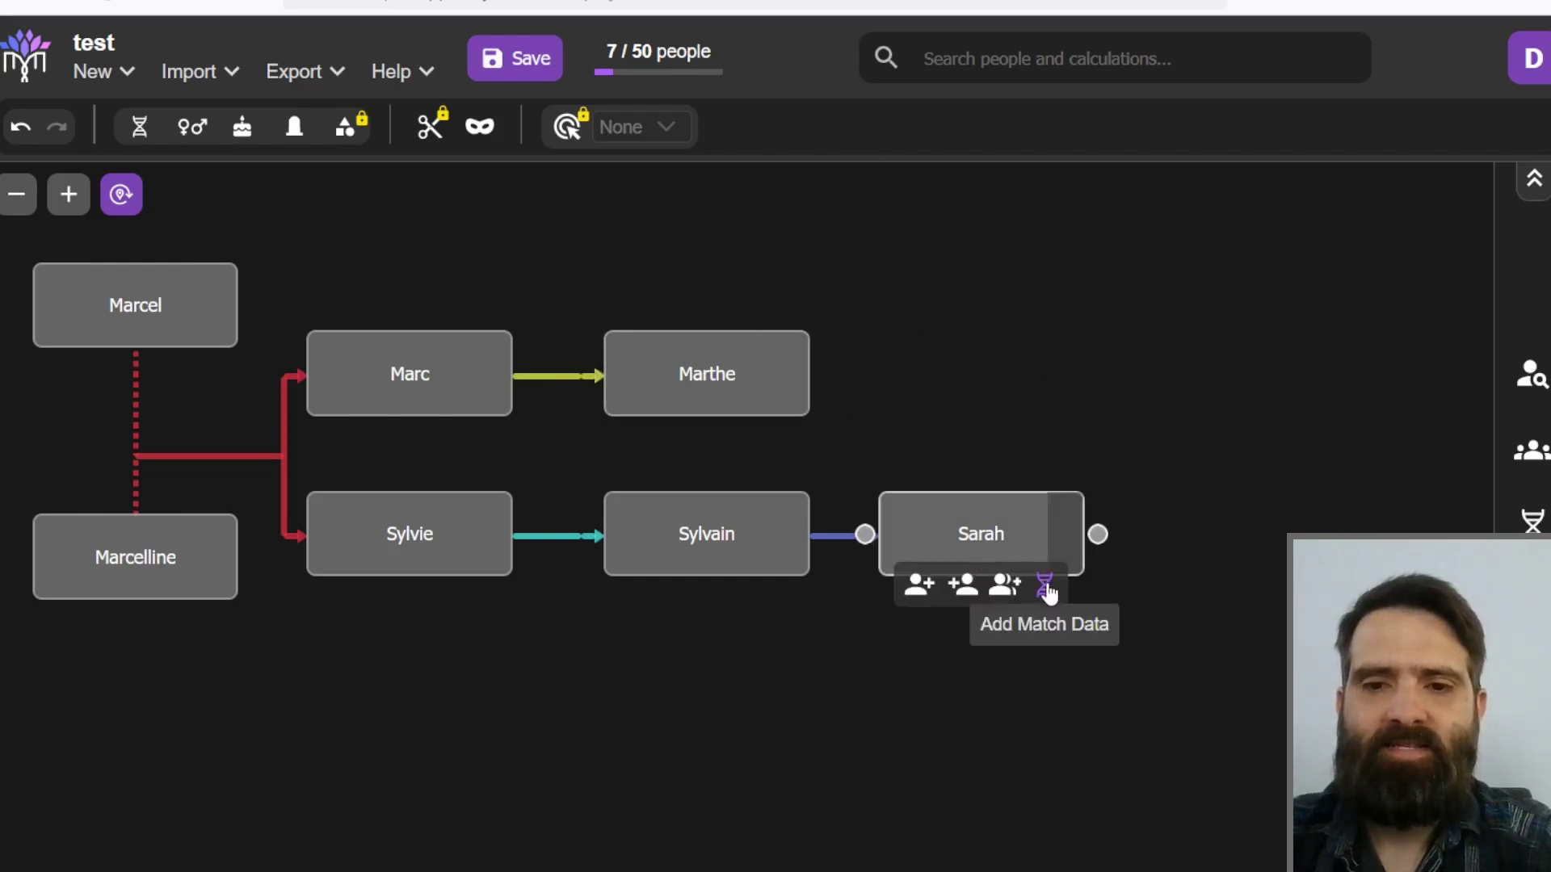
Step: Add match data under Sarah: Person B Marthe, 515 shared cM, Ancestry as provider
{"action": "left_click", "coordinate": [1045, 588]}
{"action": "left_click", "coordinate": [625, 393]}
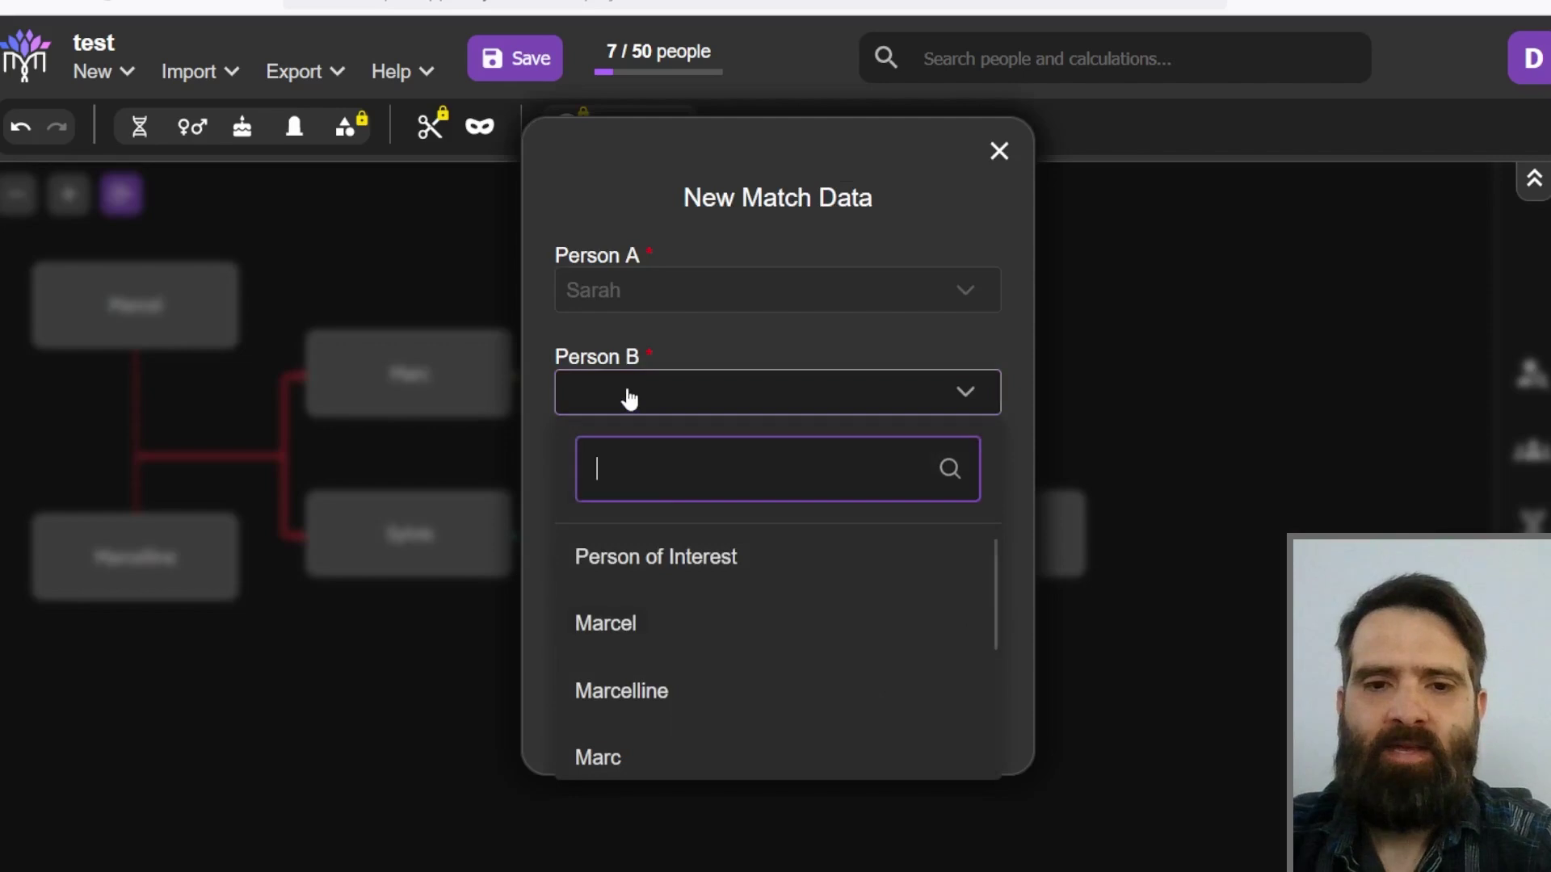
{"action": "scroll", "coordinate": [630, 709], "scroll_direction": "down", "scroll_amount": 3}
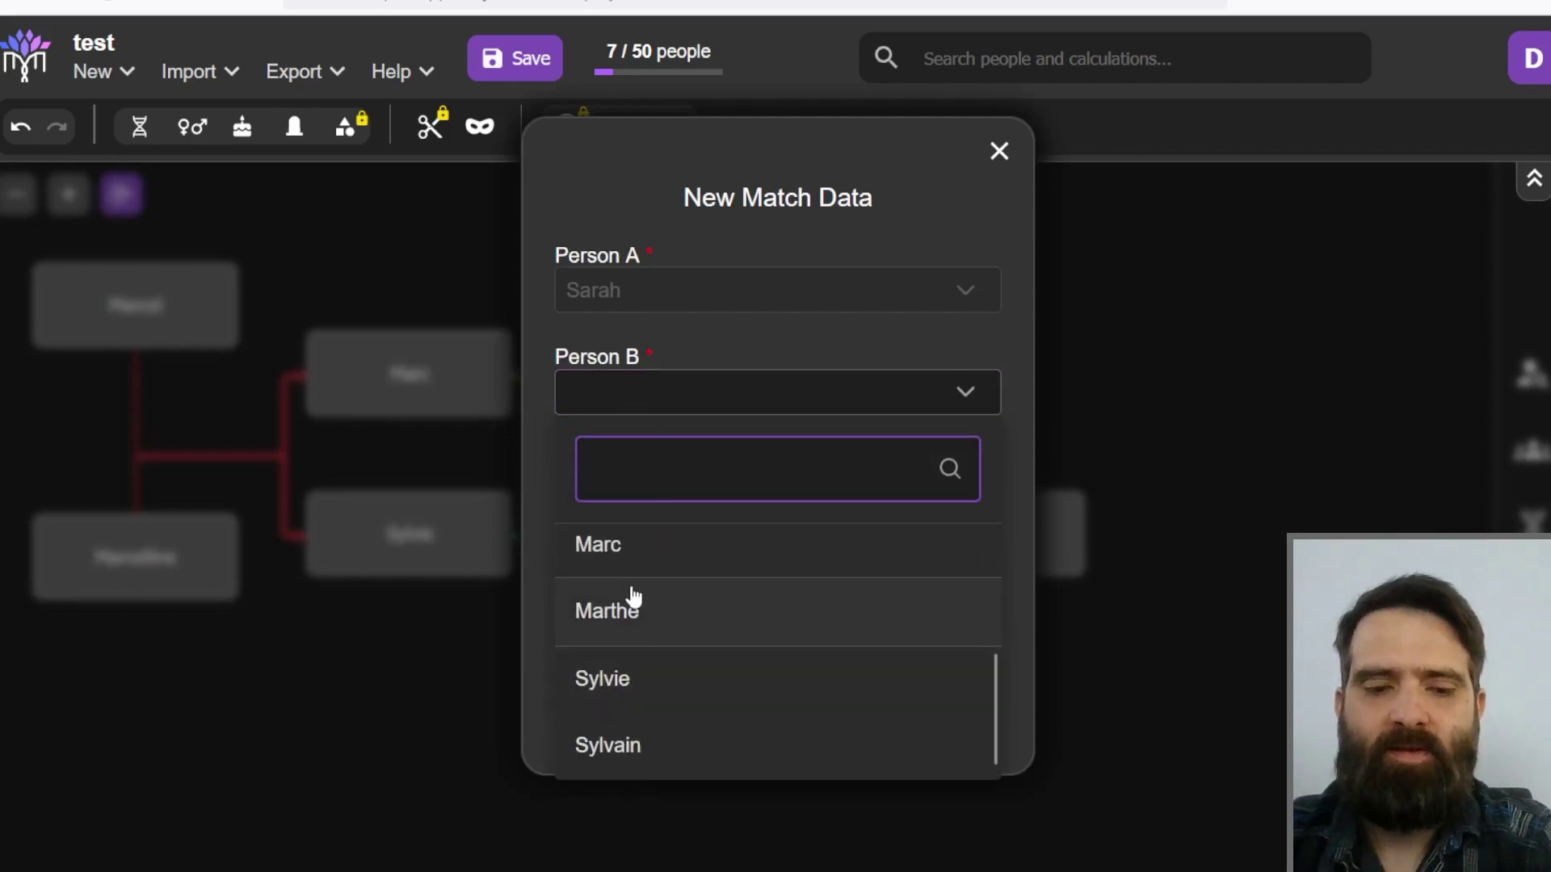
{"action": "type", "text": "mar"}
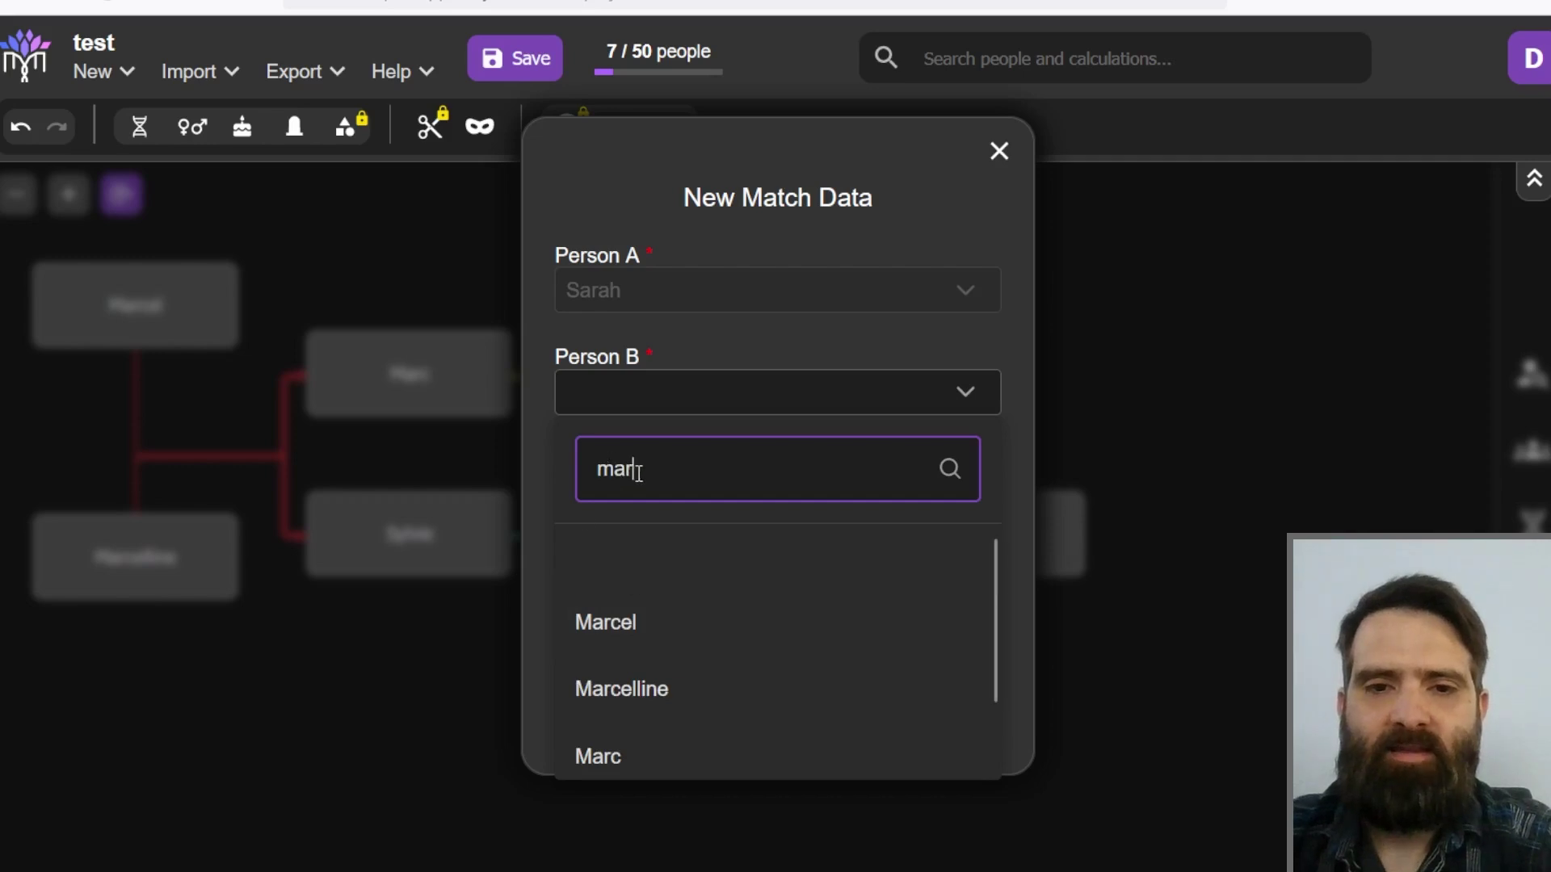
{"action": "scroll", "coordinate": [672, 659], "scroll_direction": "down", "scroll_amount": 1}
{"action": "left_click", "coordinate": [608, 744]}
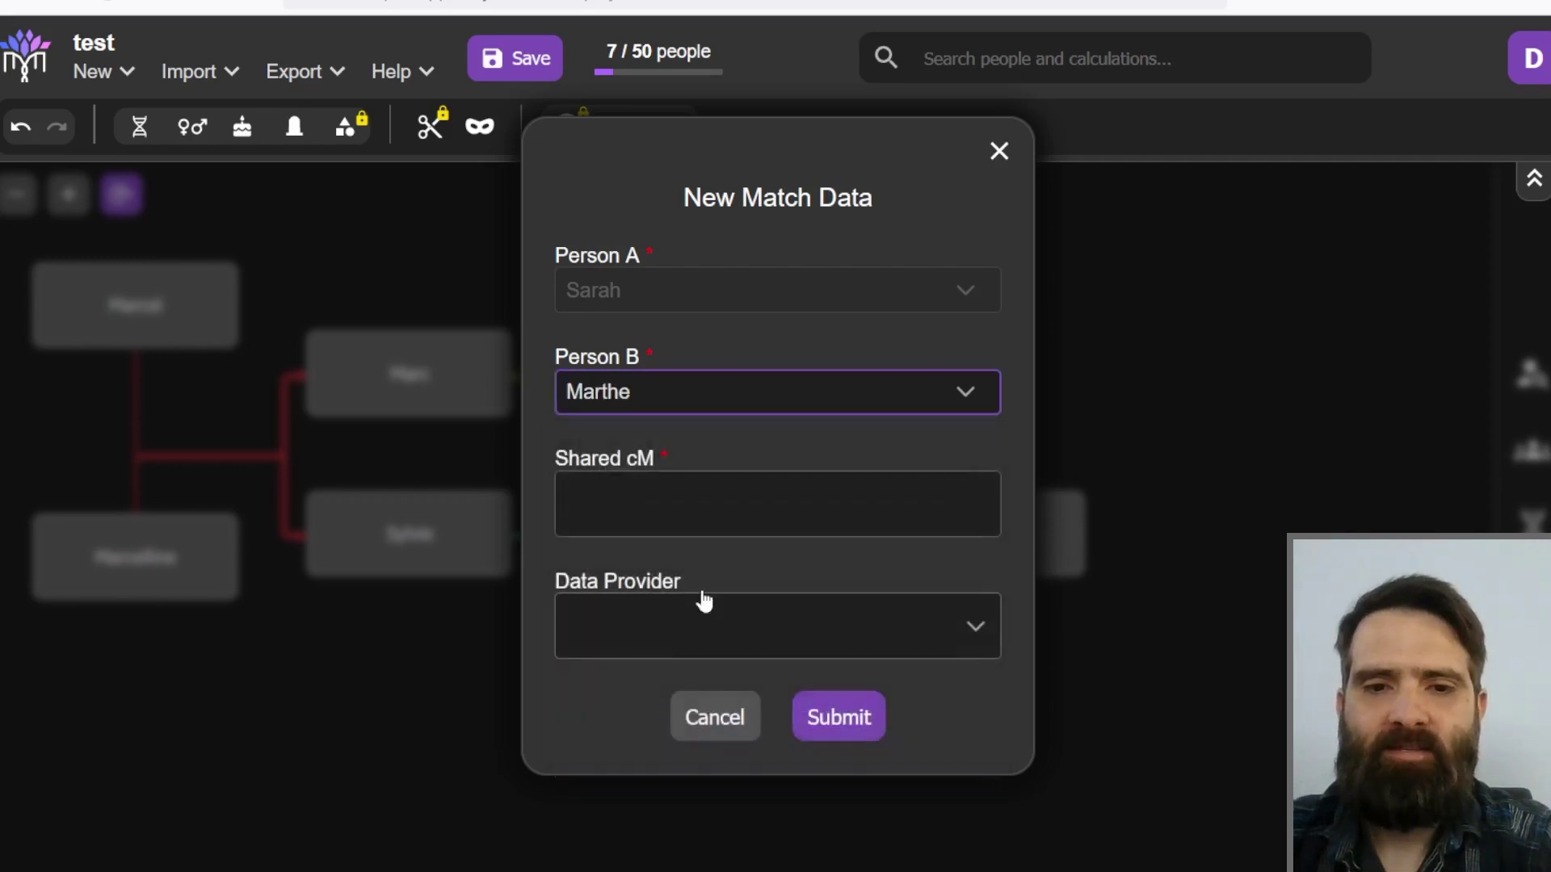
{"action": "left_click", "coordinate": [654, 496]}
{"action": "type", "text": "515"}
{"action": "left_click", "coordinate": [639, 621]}
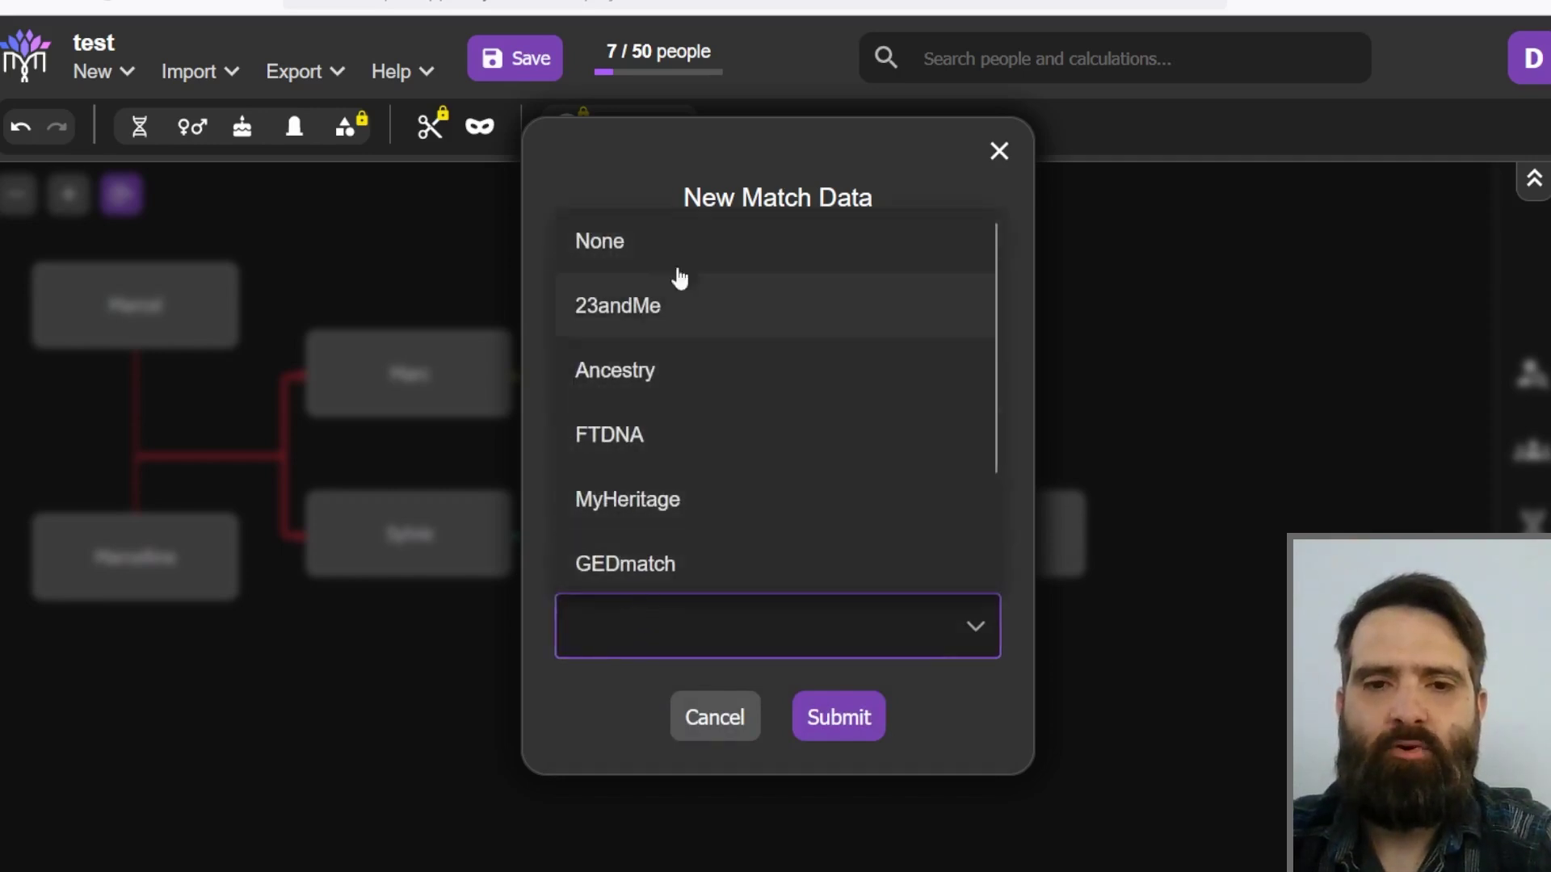
{"action": "left_click", "coordinate": [633, 391]}
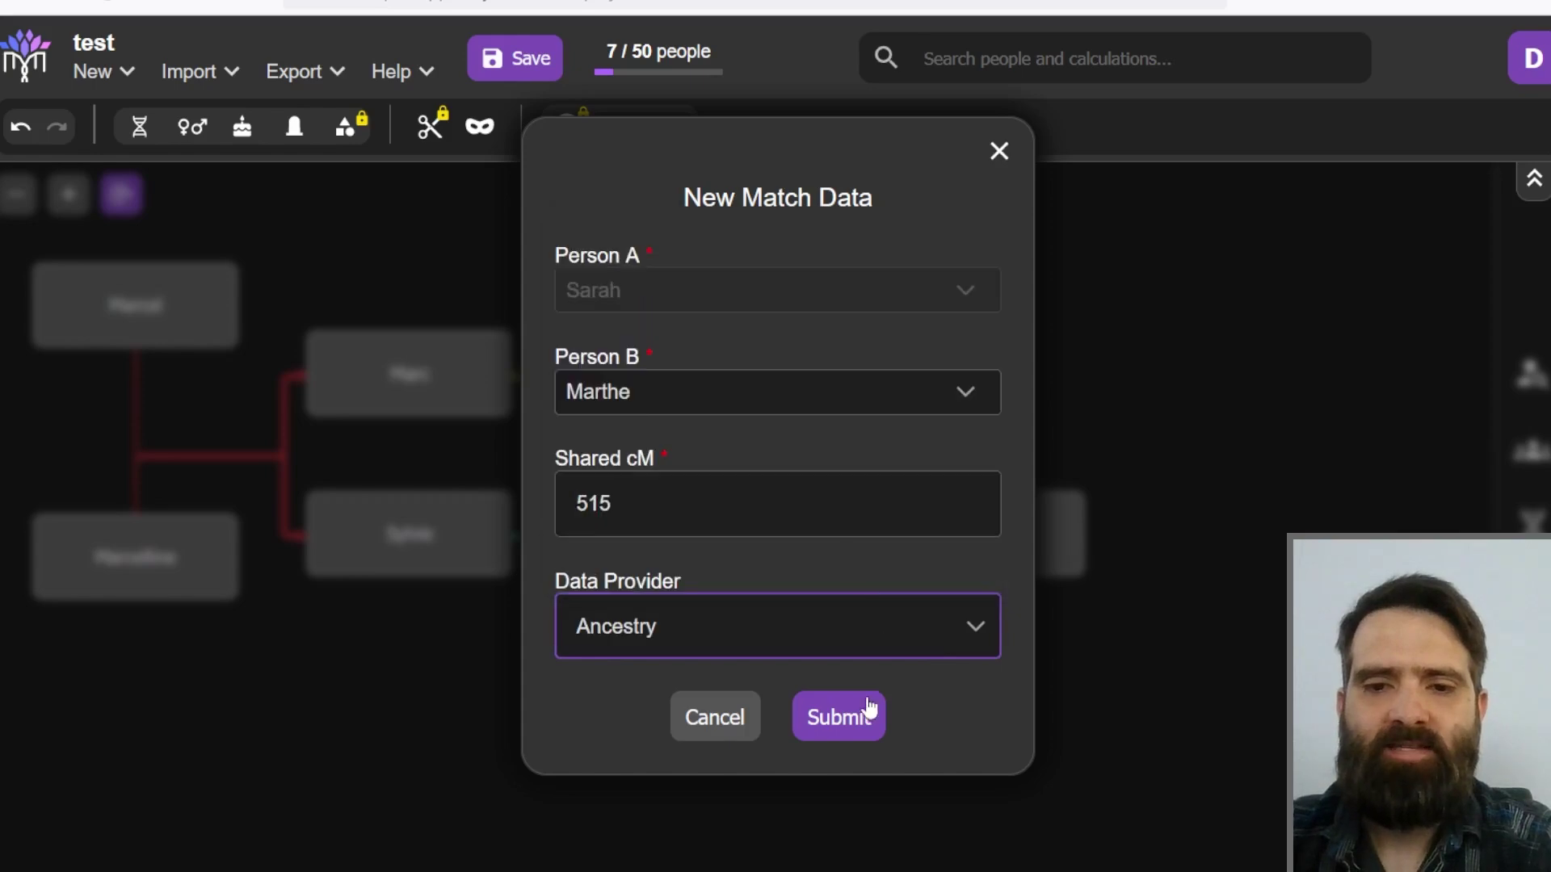
{"action": "left_click", "coordinate": [845, 725]}
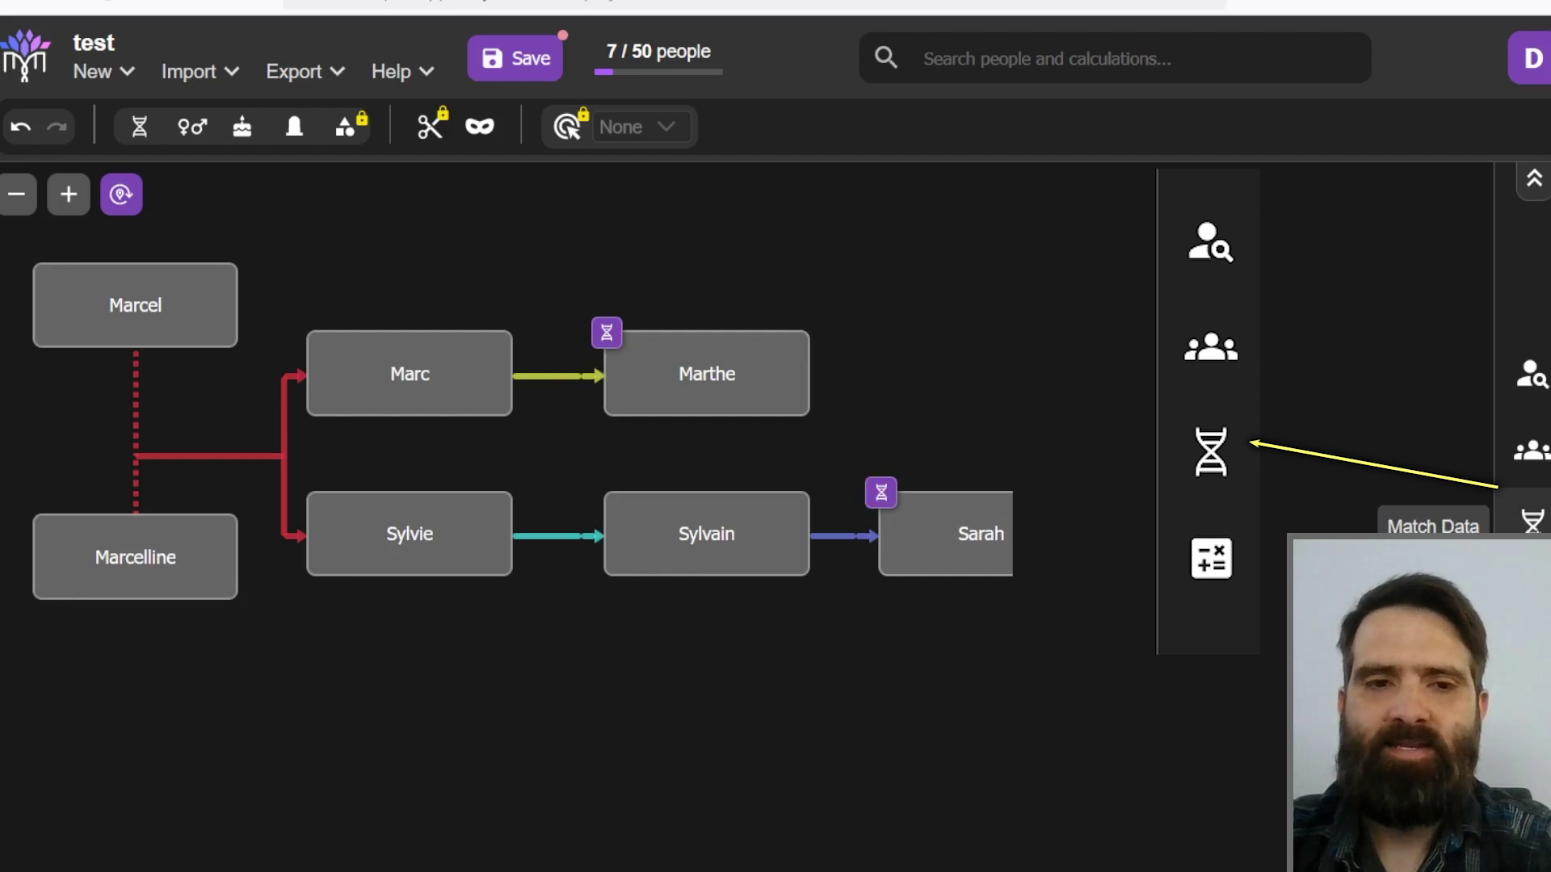
Step: Check the Match Data list for the Sarah–Marthe 515 cM entry, then close it
{"action": "left_click", "coordinate": [1532, 521]}
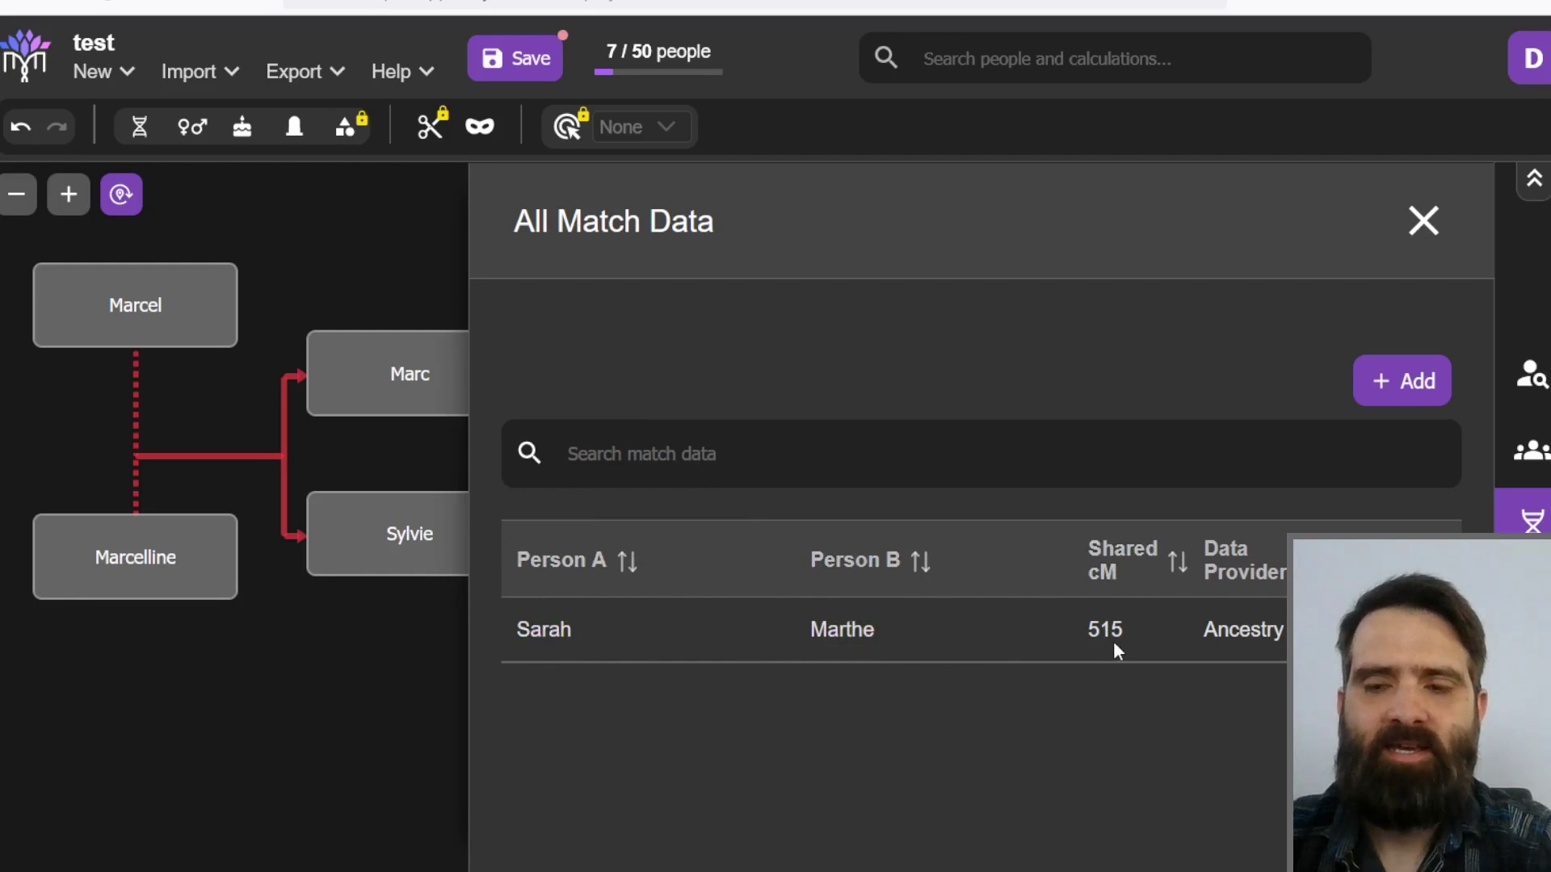
{"action": "left_click", "coordinate": [358, 700]}
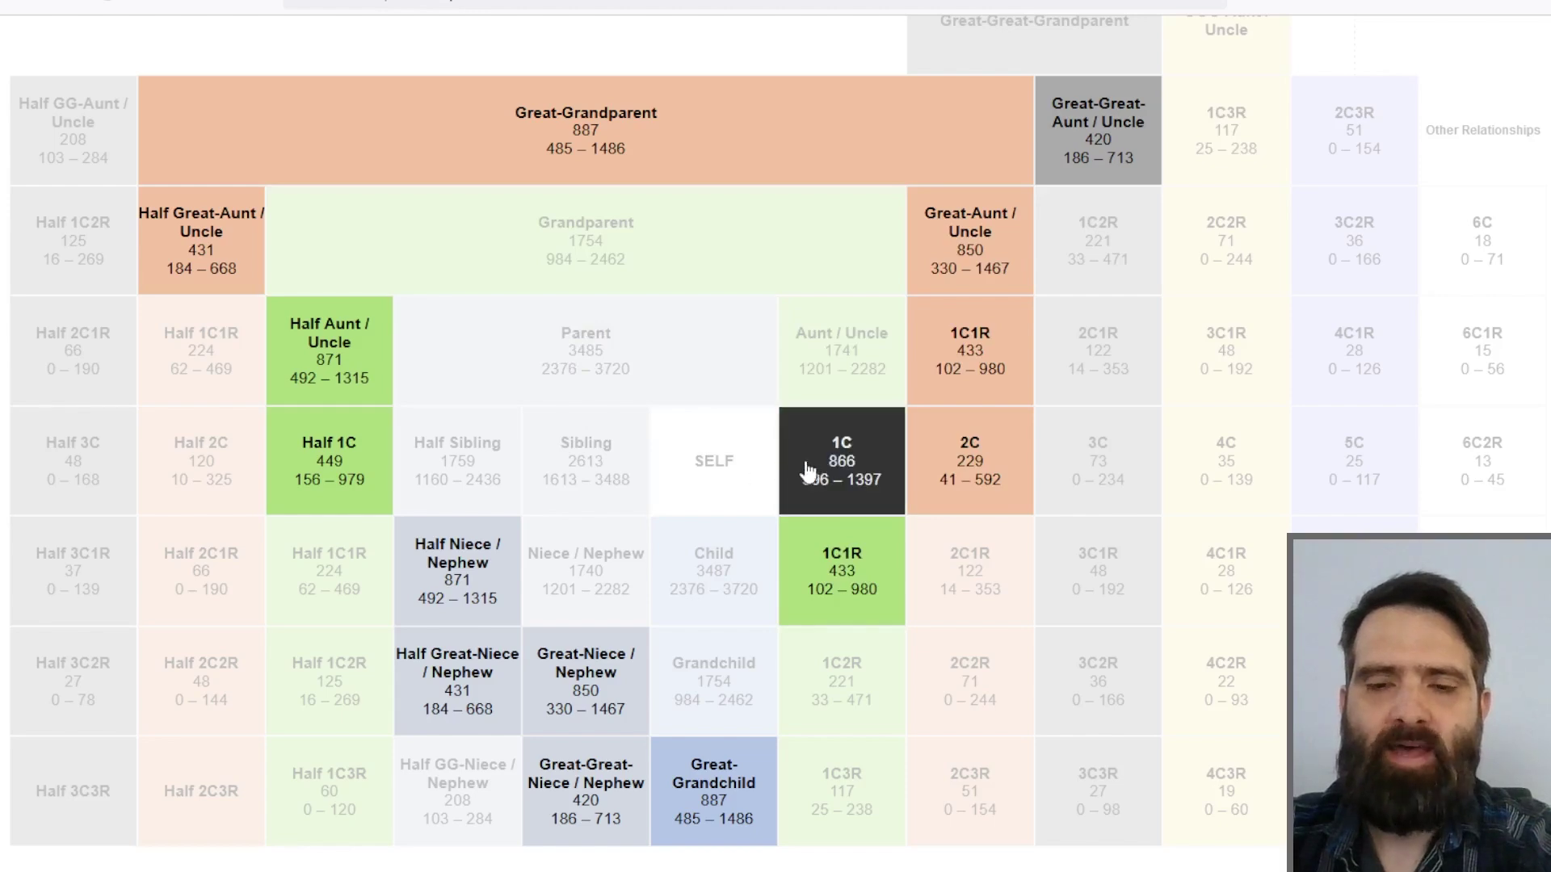
Step: View the 1C cM histogram for 515 cM, then begin a new match record for Sylvain
{"action": "left_click", "coordinate": [849, 476]}
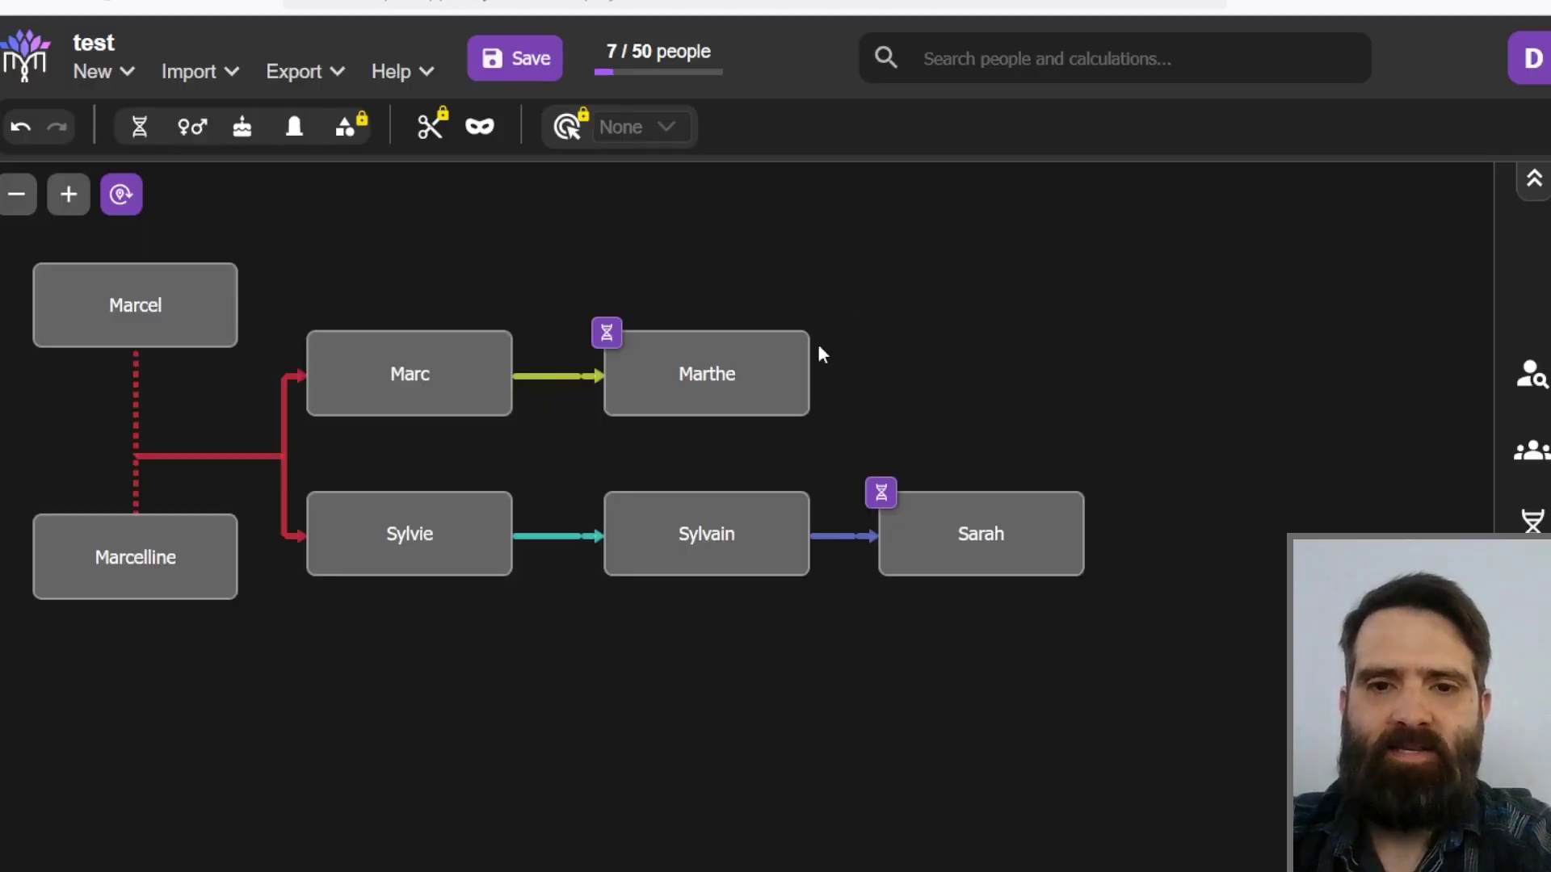
{"action": "mouse_move", "coordinate": [700, 563]}
{"action": "left_click", "coordinate": [762, 586]}
Step: Save an 880 cM Ancestry match between Sylvain and Marthe and check it in the Match Data list
{"action": "left_click", "coordinate": [687, 394]}
{"action": "scroll", "coordinate": [721, 587], "scroll_direction": "down", "scroll_amount": 5}
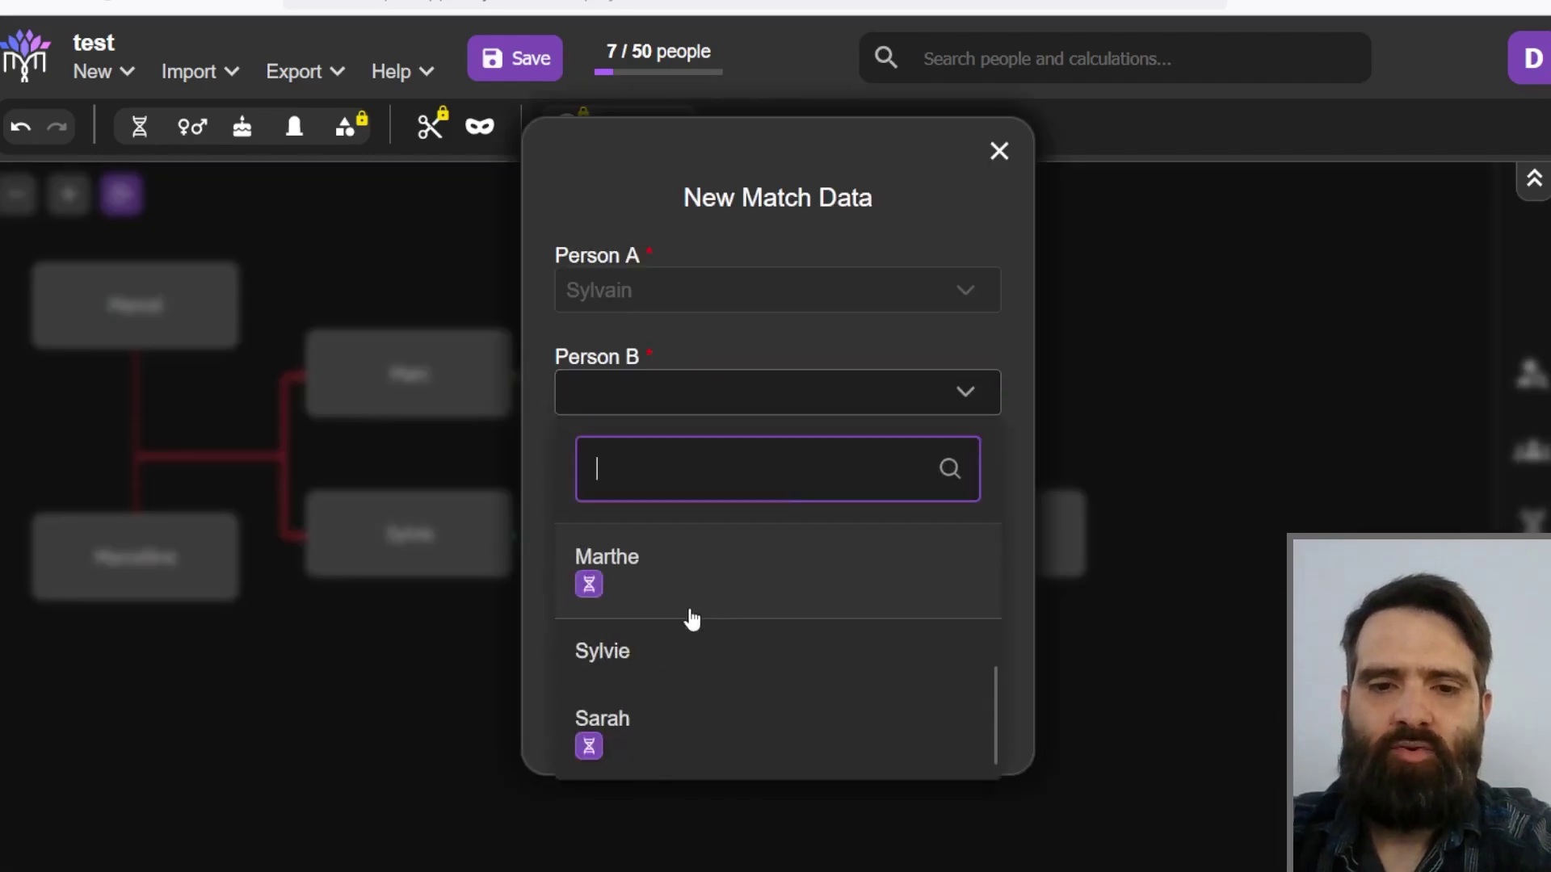
{"action": "left_click", "coordinate": [630, 589]}
{"action": "left_click", "coordinate": [671, 511]}
{"action": "type", "text": "880"}
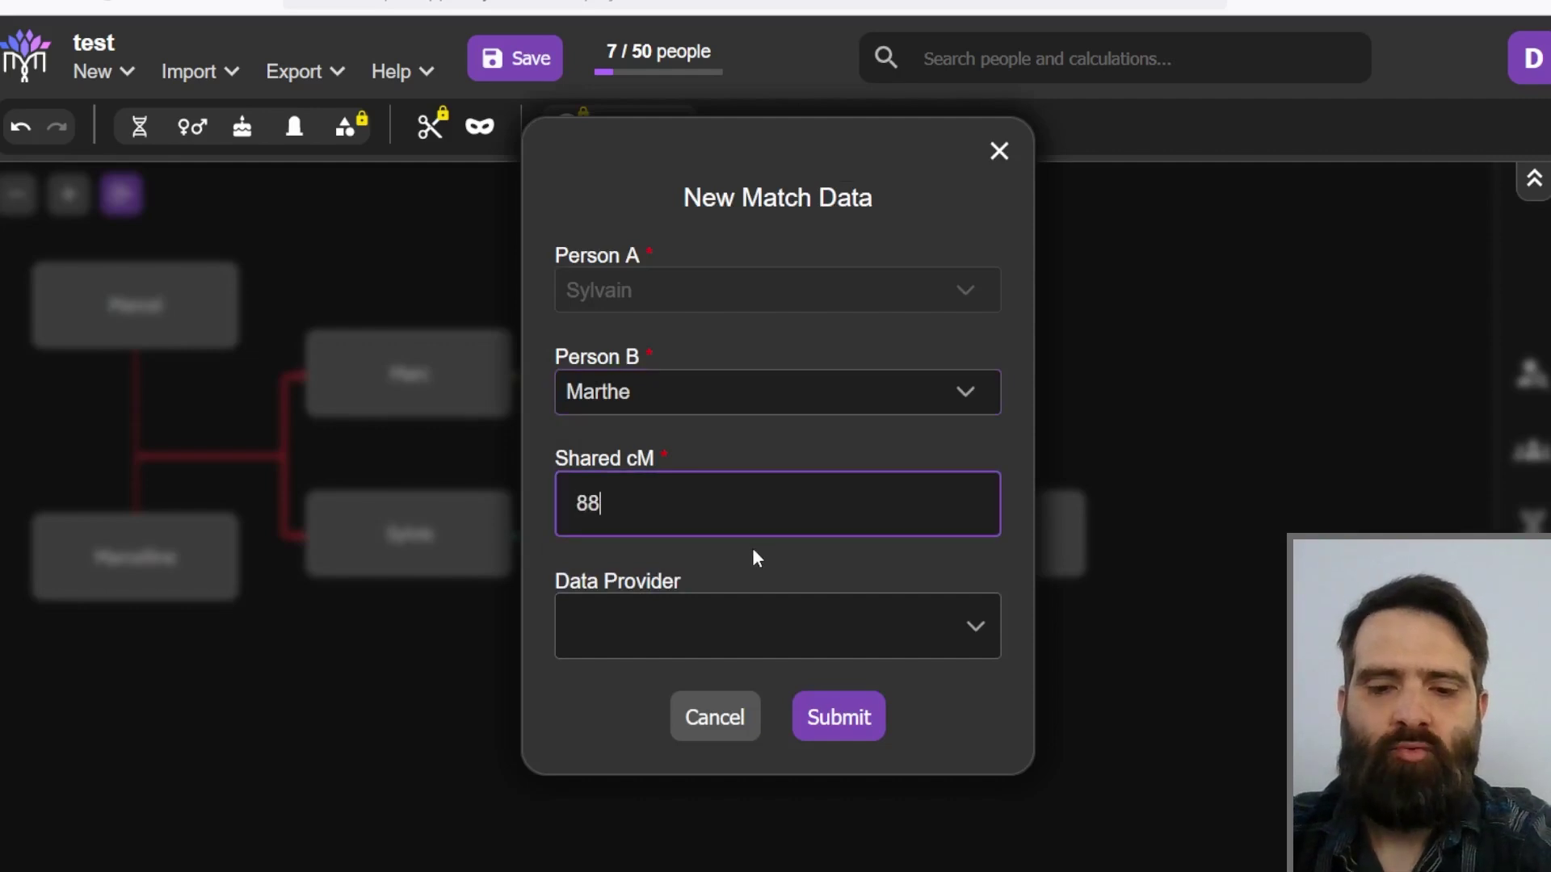
{"action": "left_click", "coordinate": [710, 651]}
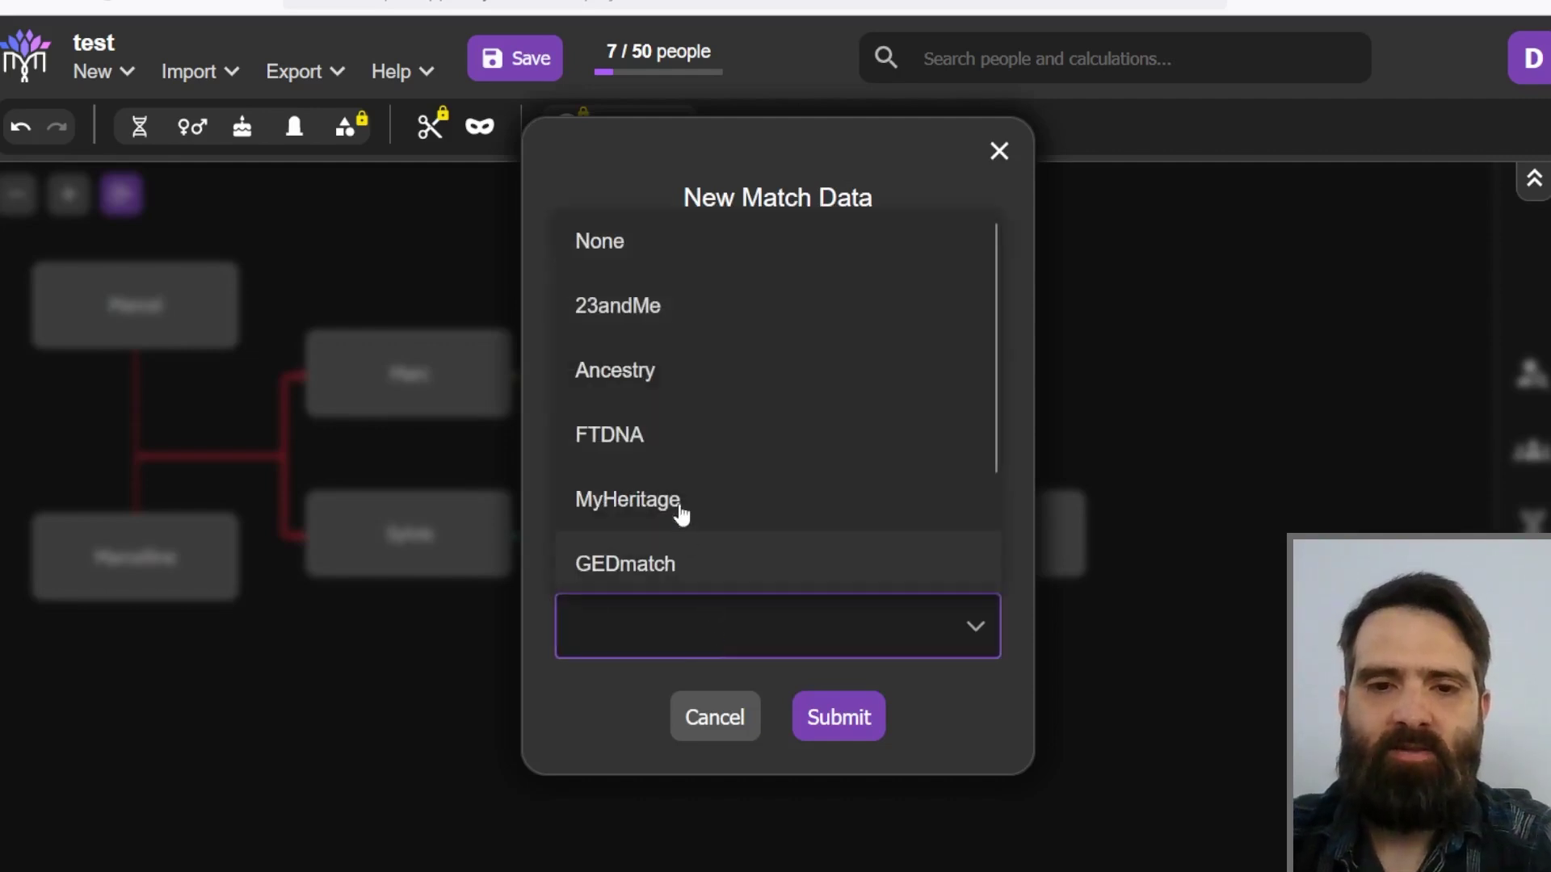
{"action": "left_click", "coordinate": [638, 372]}
{"action": "left_click", "coordinate": [844, 719]}
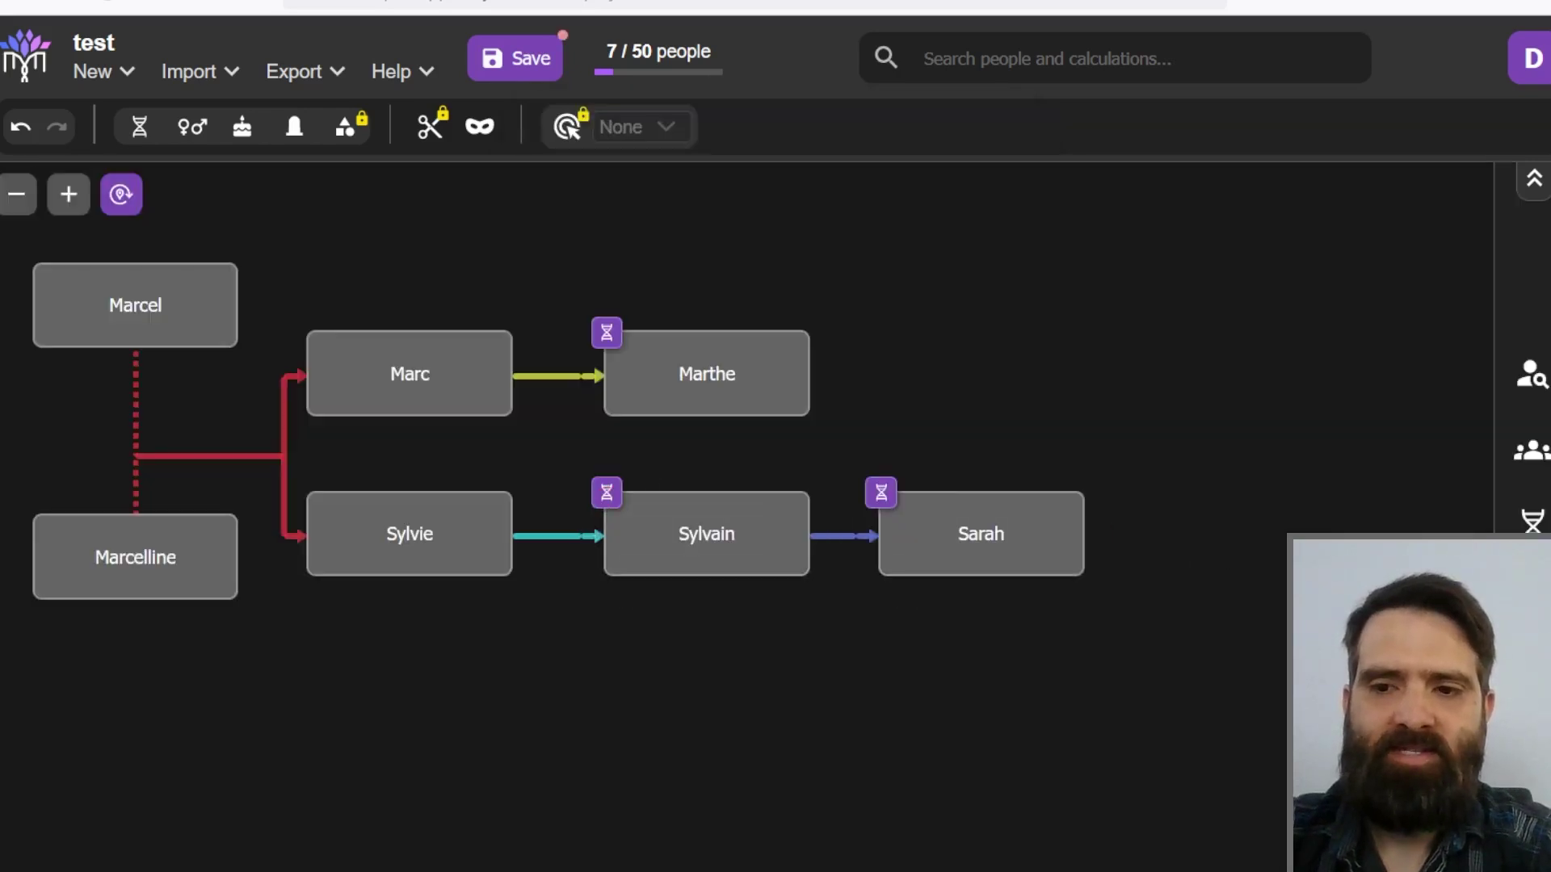
{"action": "left_click", "coordinate": [1533, 521]}
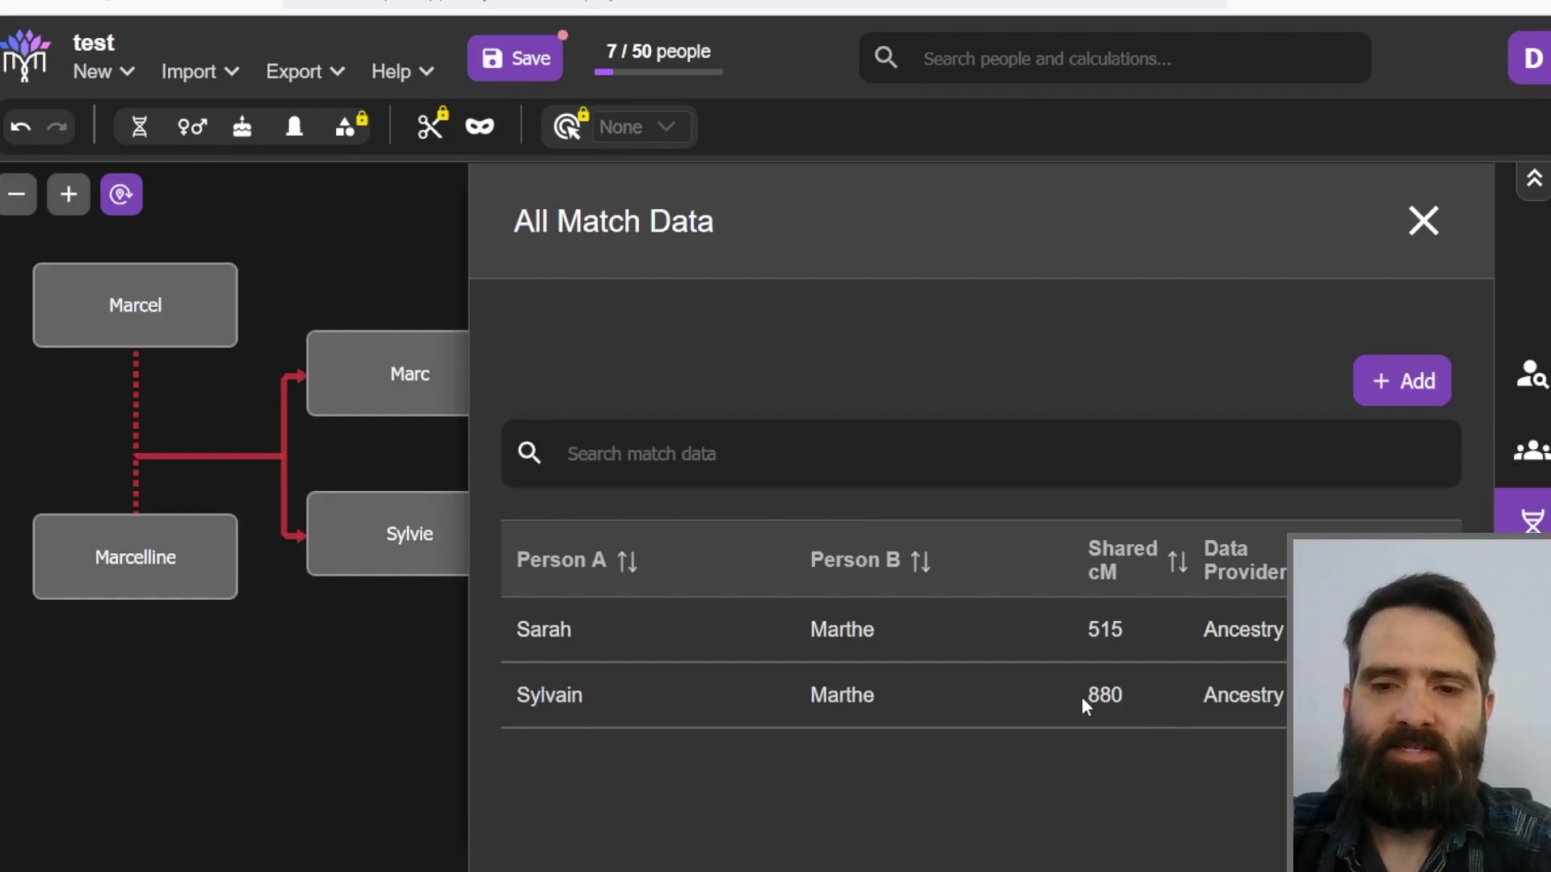
{"action": "left_click", "coordinate": [1422, 224]}
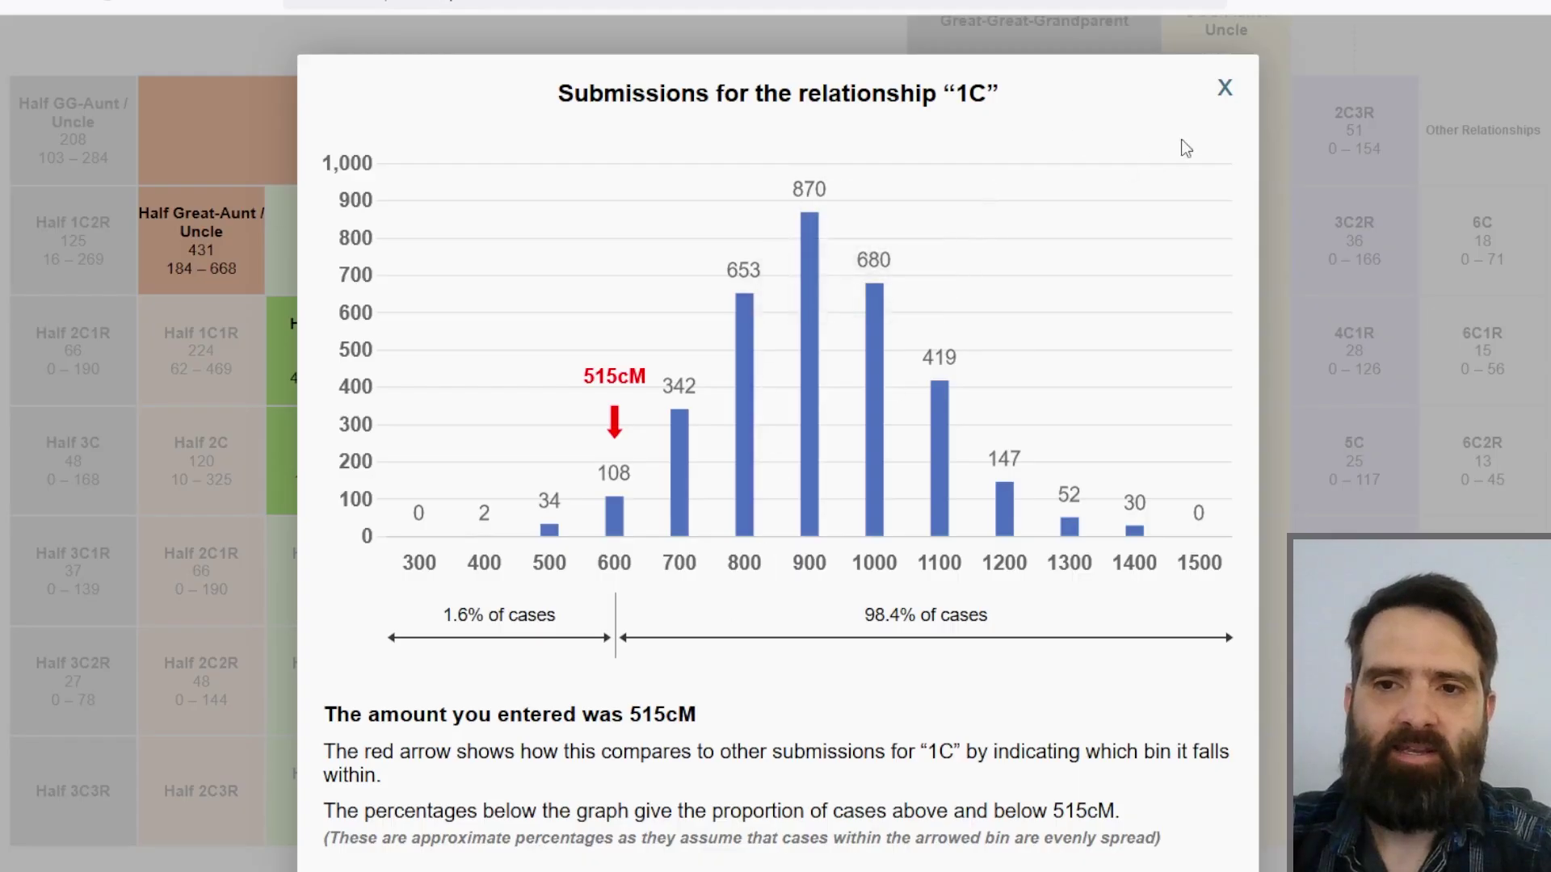
Step: Close the 1C submissions chart
{"action": "left_click", "coordinate": [1224, 91]}
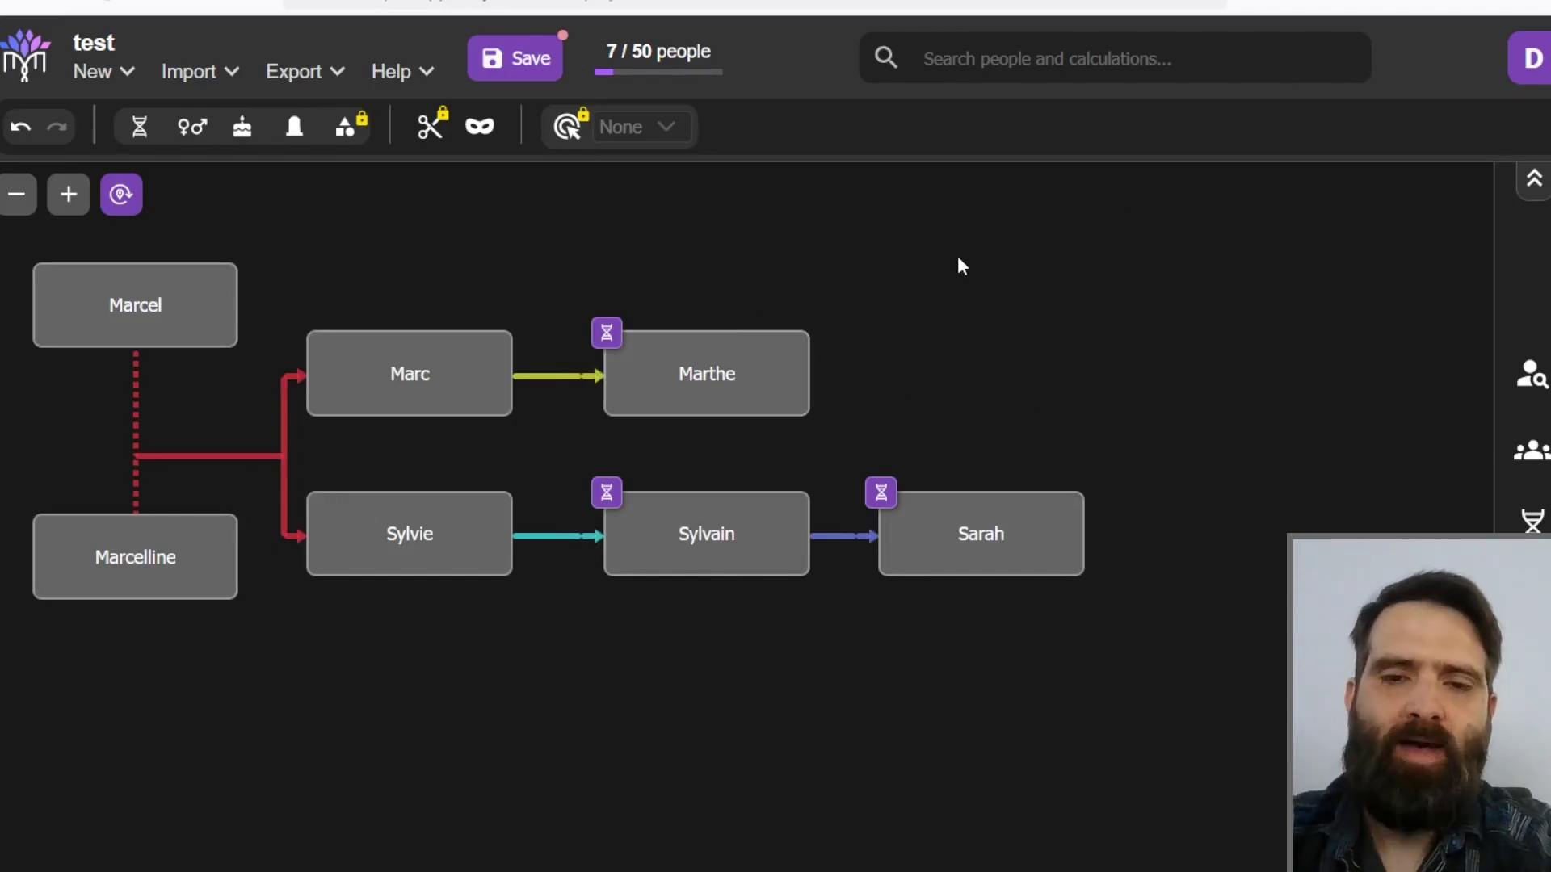
{"action": "mouse_move", "coordinate": [727, 371]}
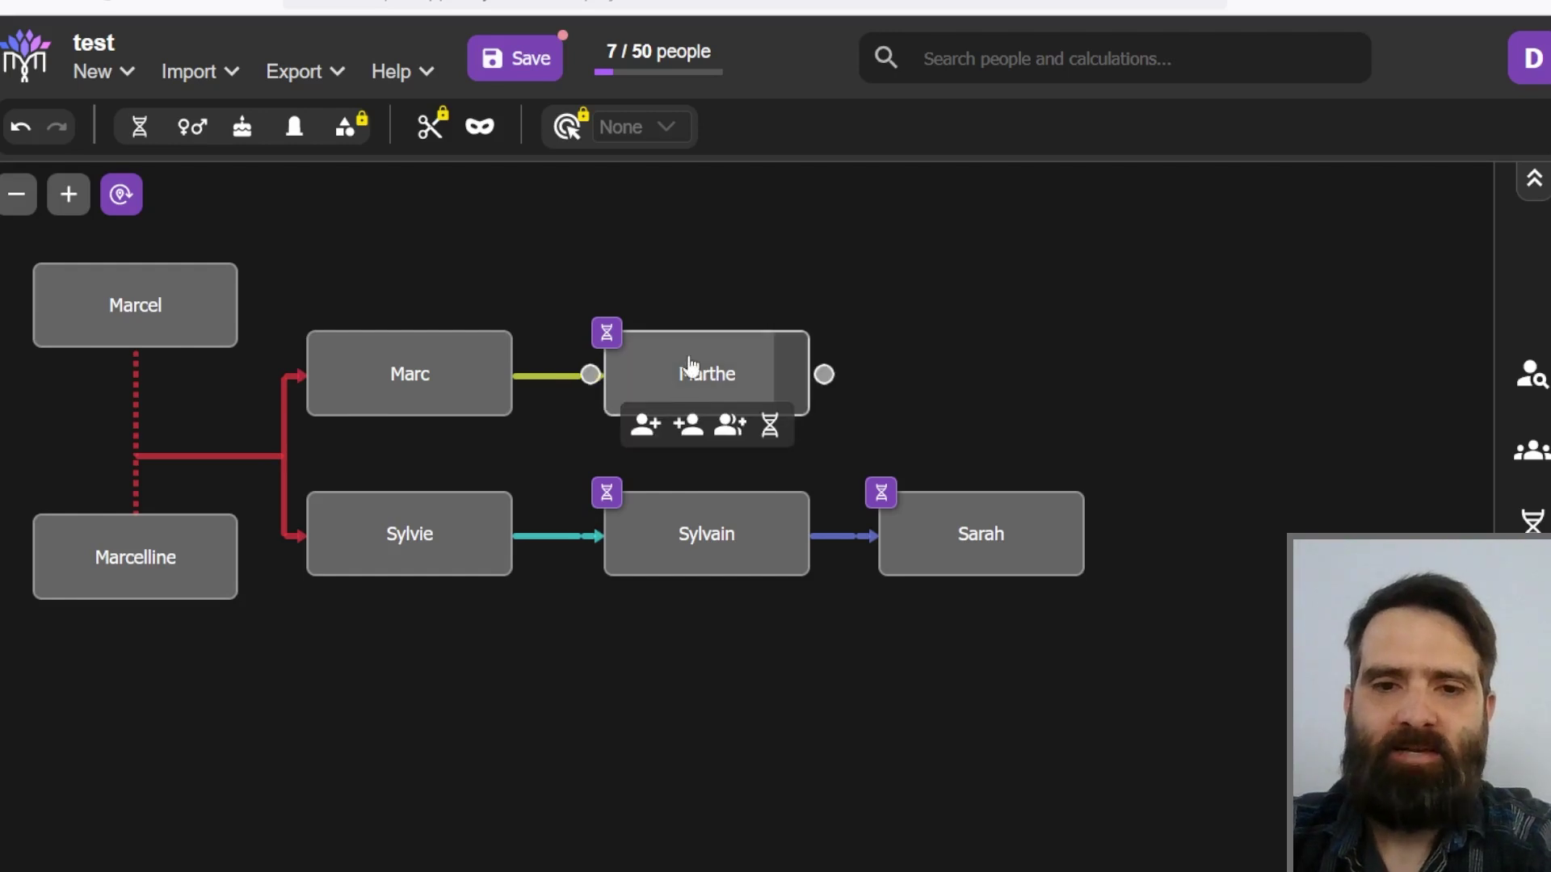
{"action": "mouse_move", "coordinate": [1008, 582]}
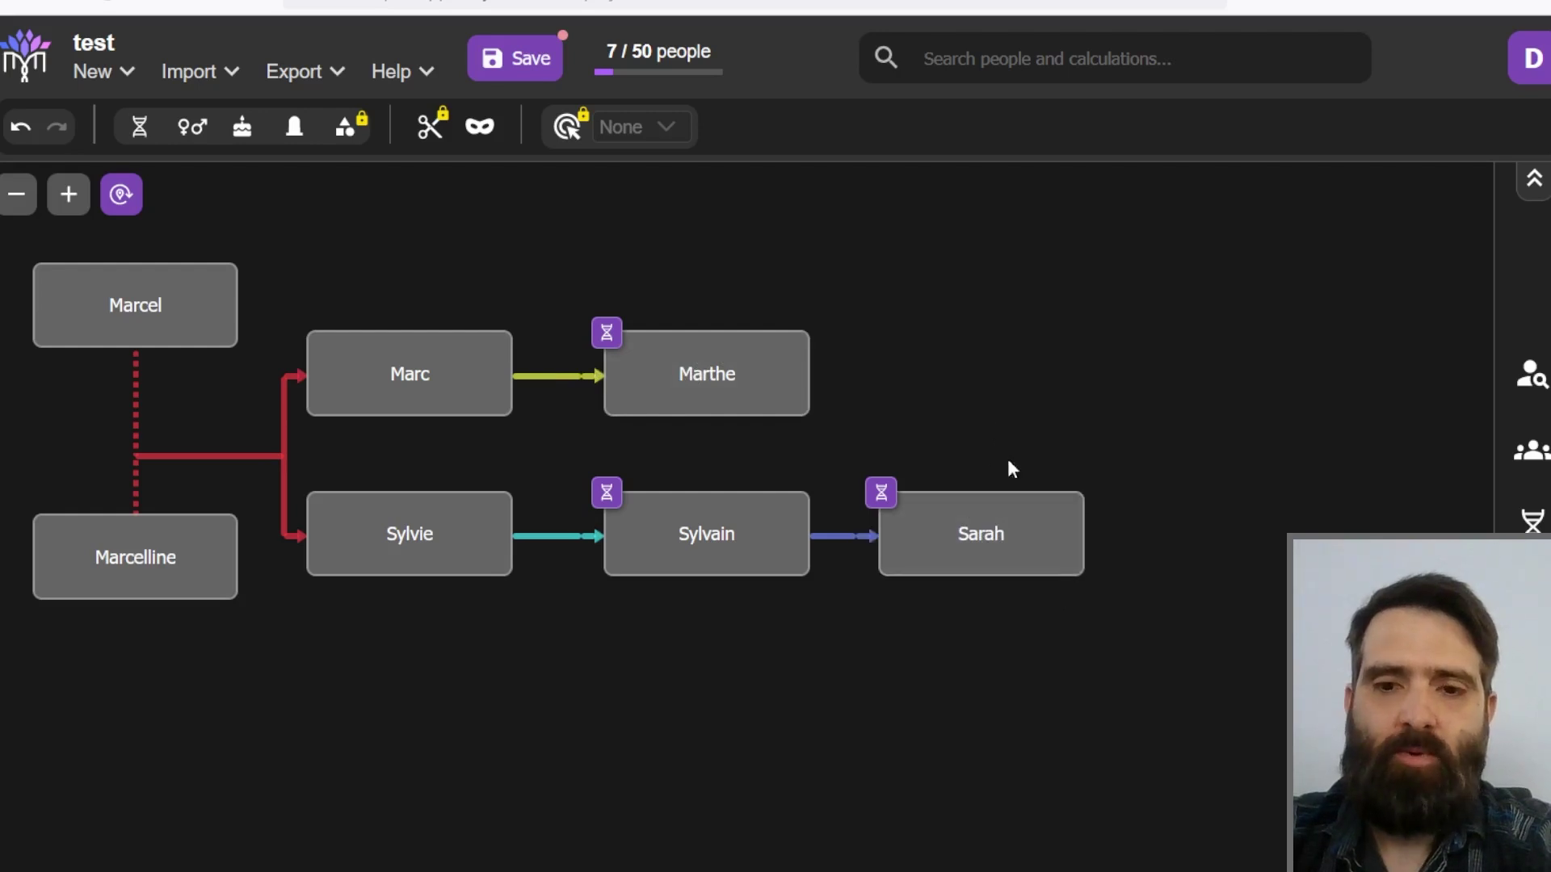
{"action": "mouse_move", "coordinate": [710, 530]}
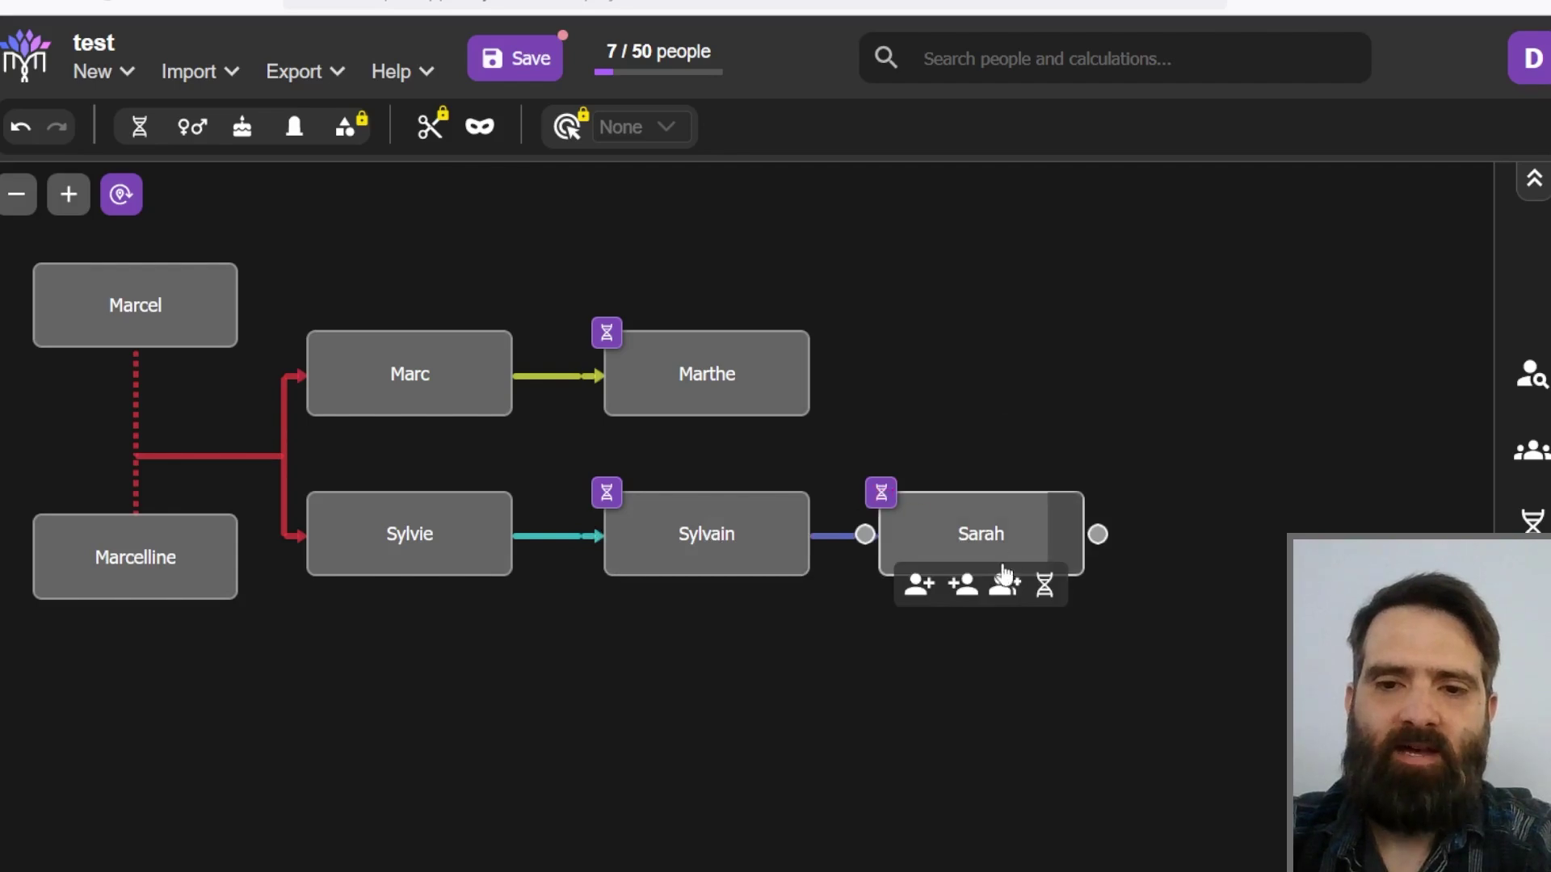
{"action": "left_click", "coordinate": [1044, 584]}
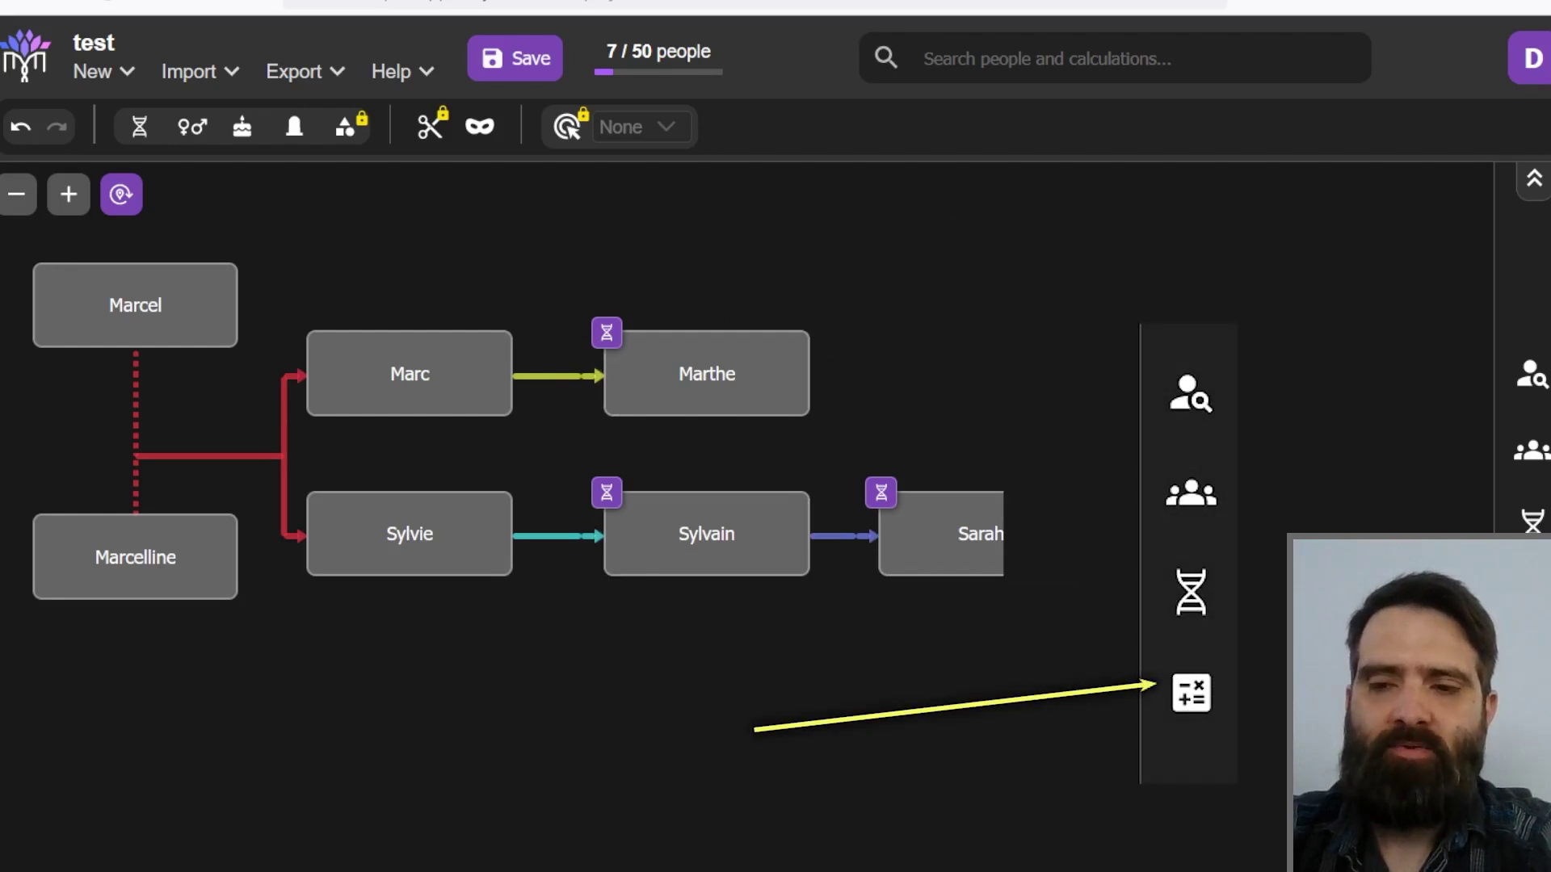
Step: Start a new calculation in the calculations panel with the Validation type
{"action": "left_click", "coordinate": [1533, 603]}
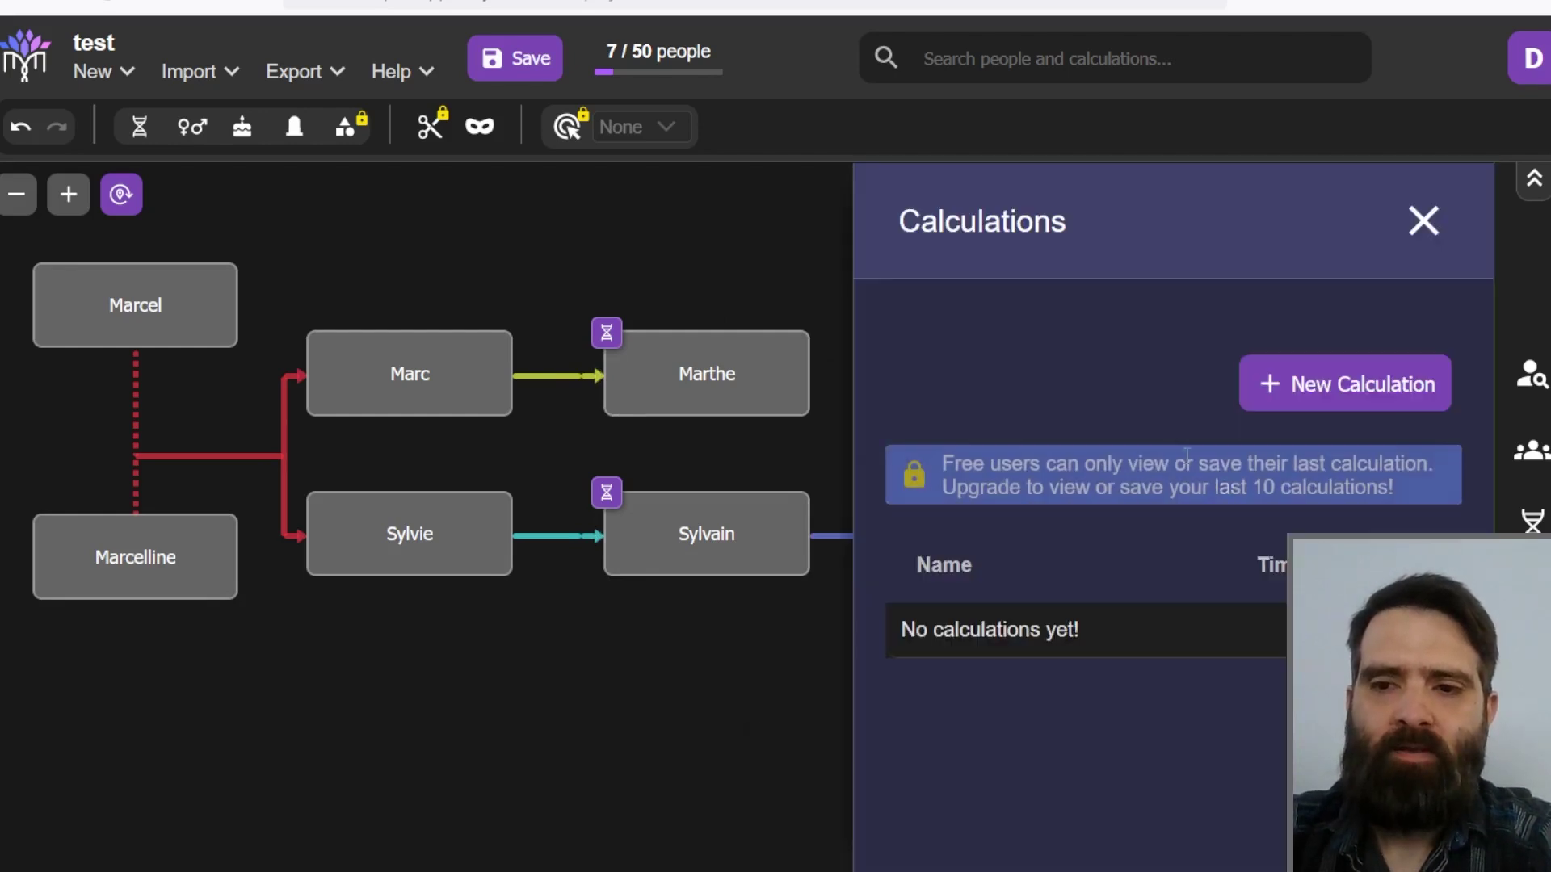
{"action": "left_click", "coordinate": [1309, 384]}
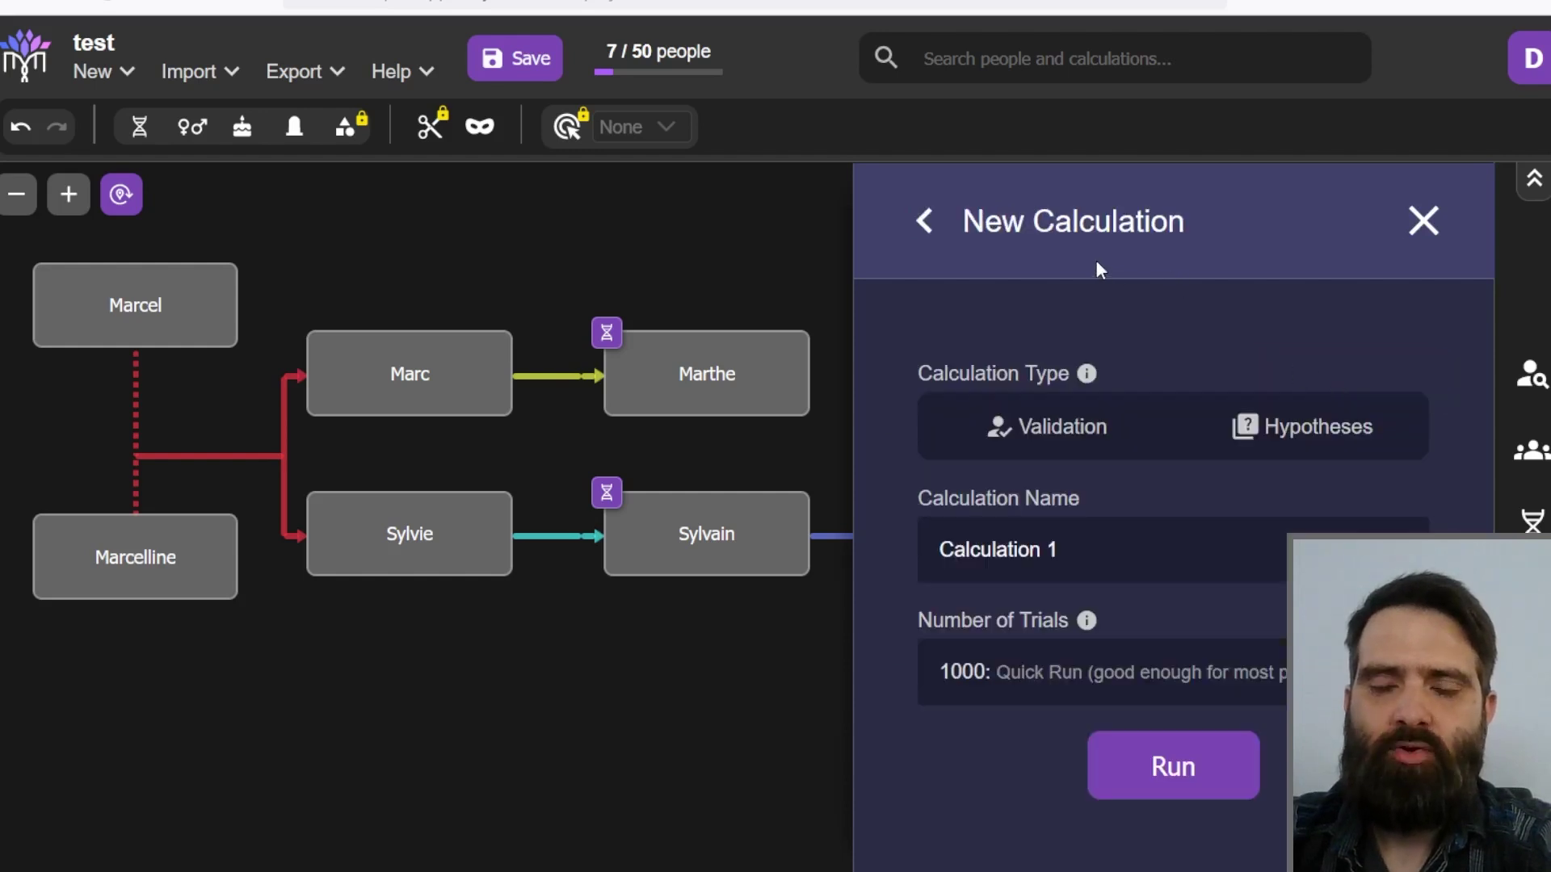
{"action": "left_click_drag", "start_coordinate": [1185, 202], "coordinate": [1127, 199]}
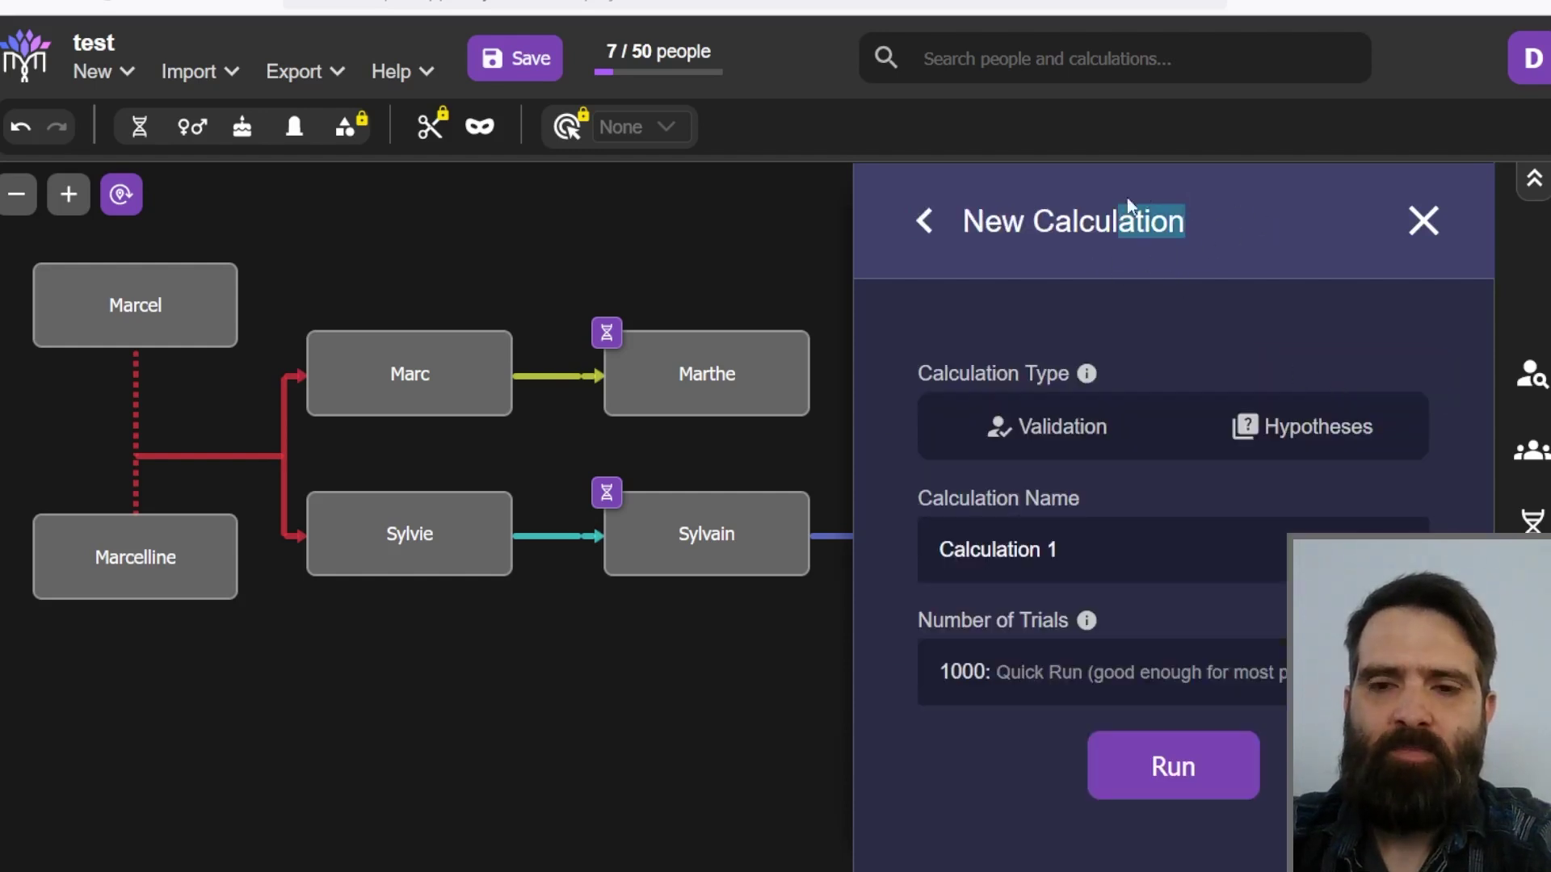
{"action": "left_click", "coordinate": [1179, 188]}
{"action": "left_click", "coordinate": [1055, 434]}
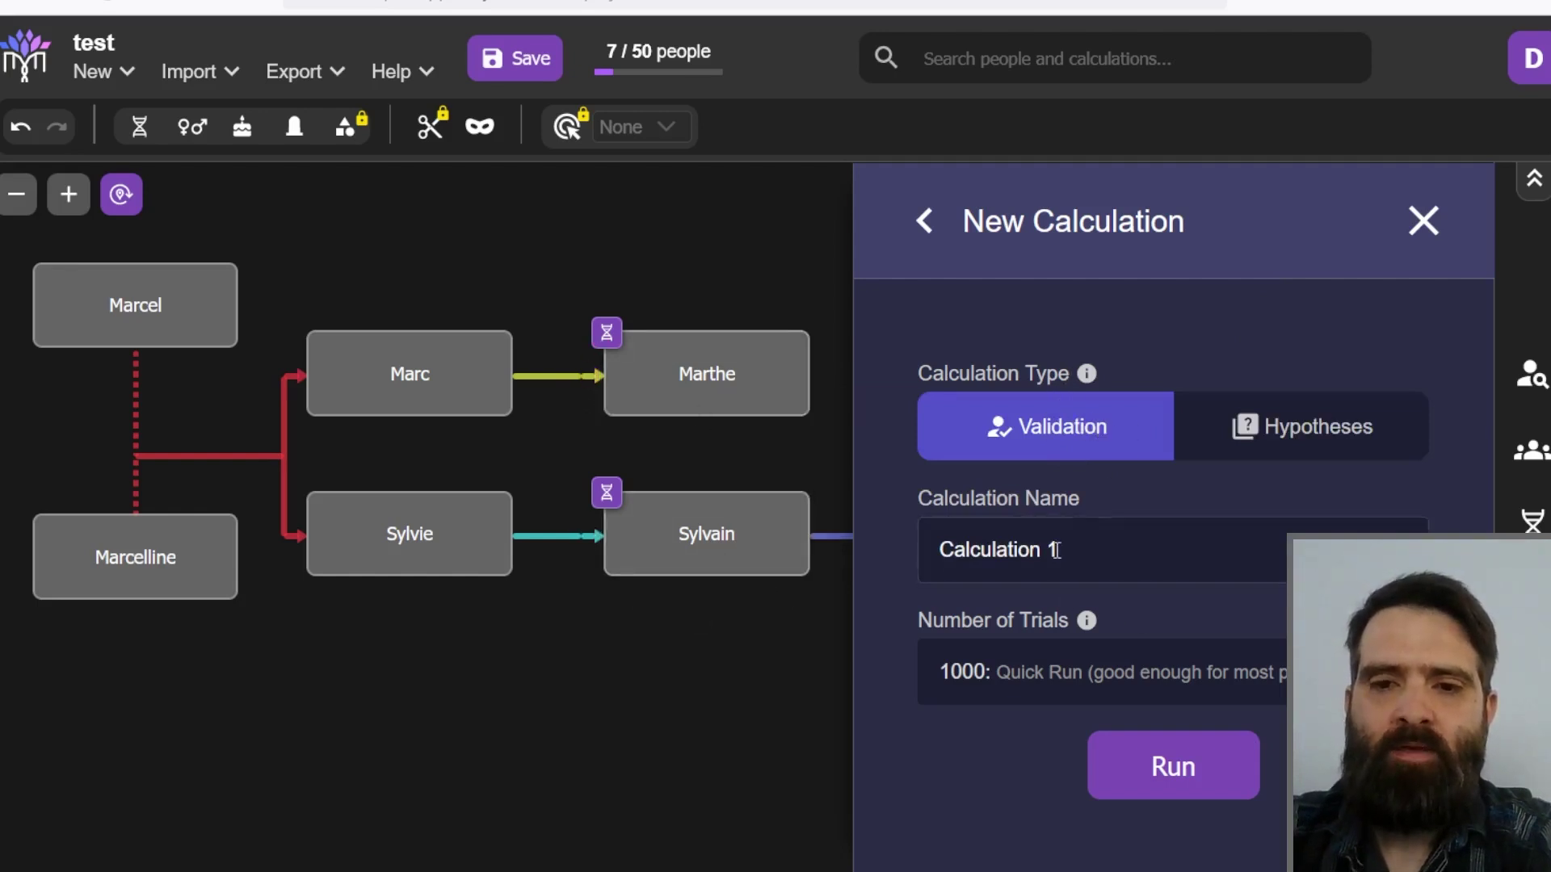
Step: Name it validation1, set 3000 trials (High Precision), and run it
{"action": "left_click_drag", "start_coordinate": [1058, 549], "coordinate": [893, 547]}
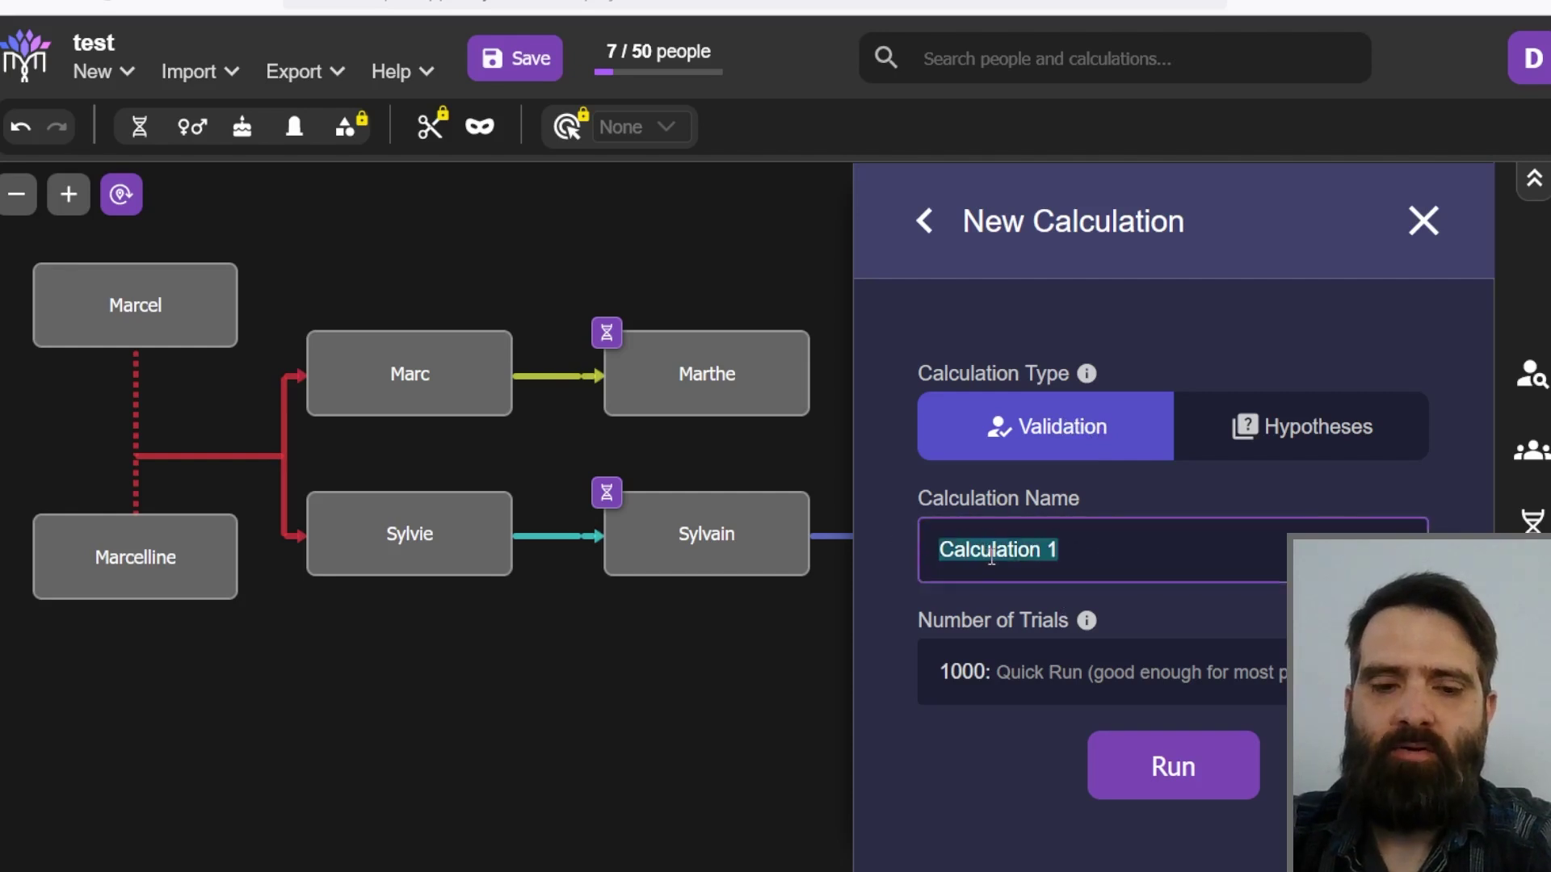
{"action": "type", "text": "validation"}
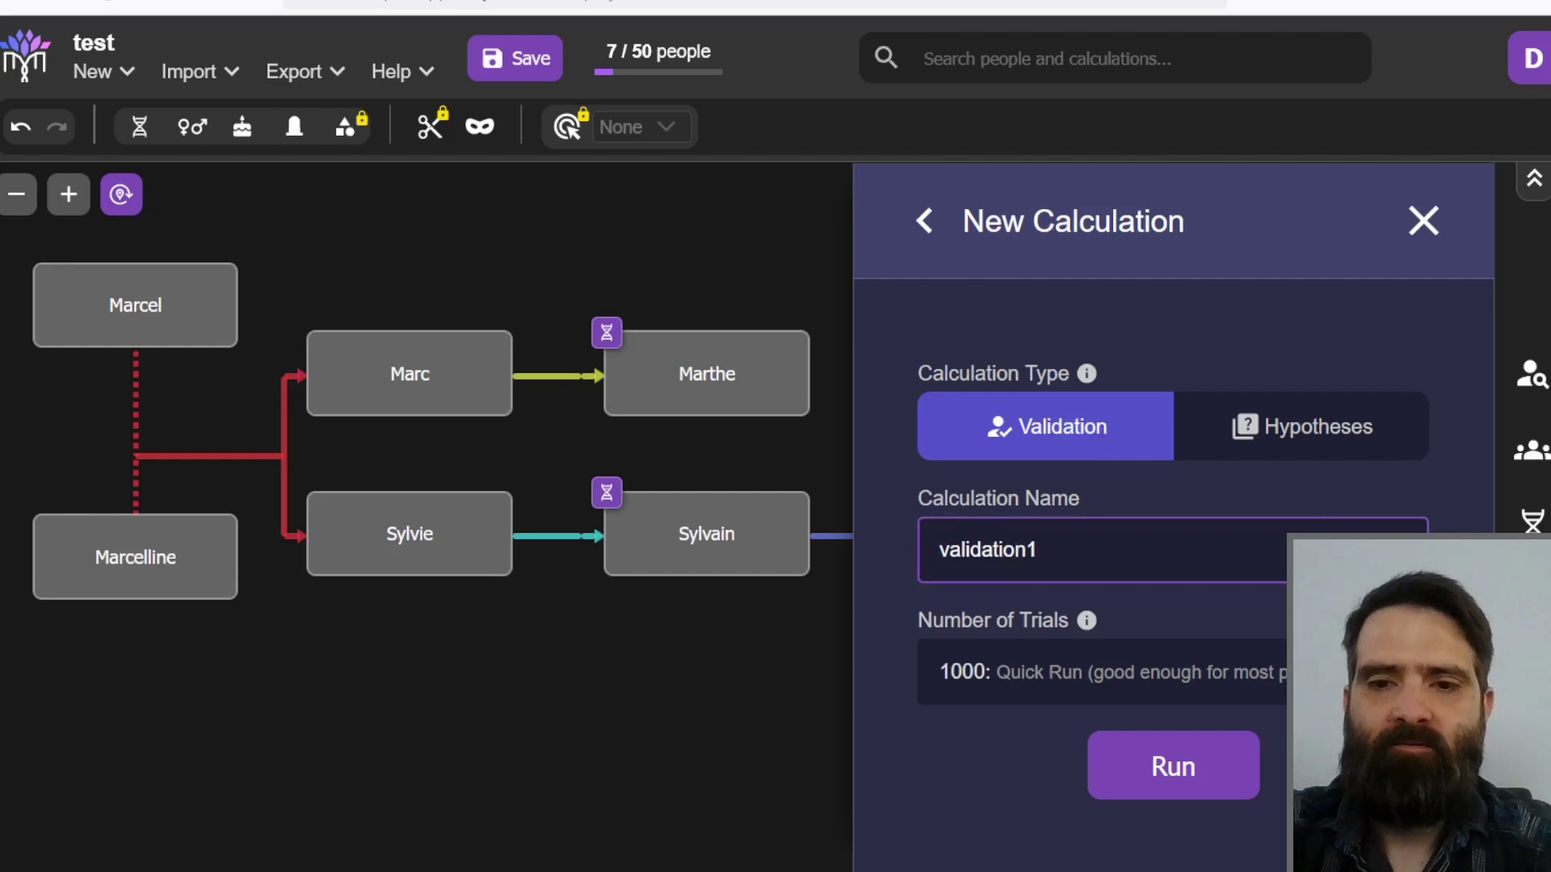
{"action": "left_click", "coordinate": [992, 679]}
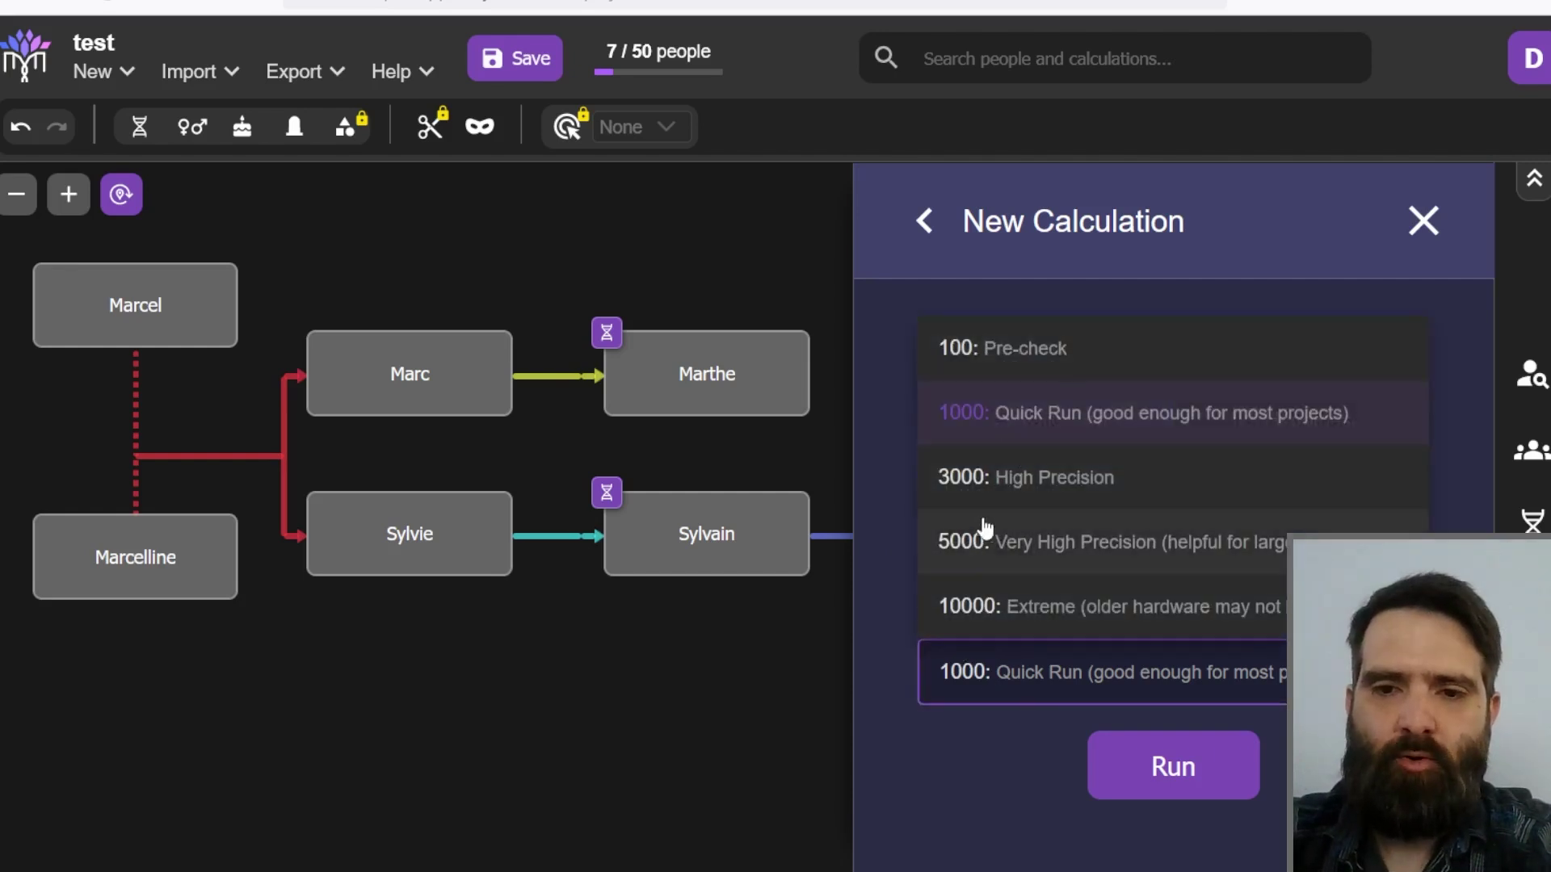
{"action": "left_click", "coordinate": [977, 682]}
{"action": "left_click", "coordinate": [980, 679]}
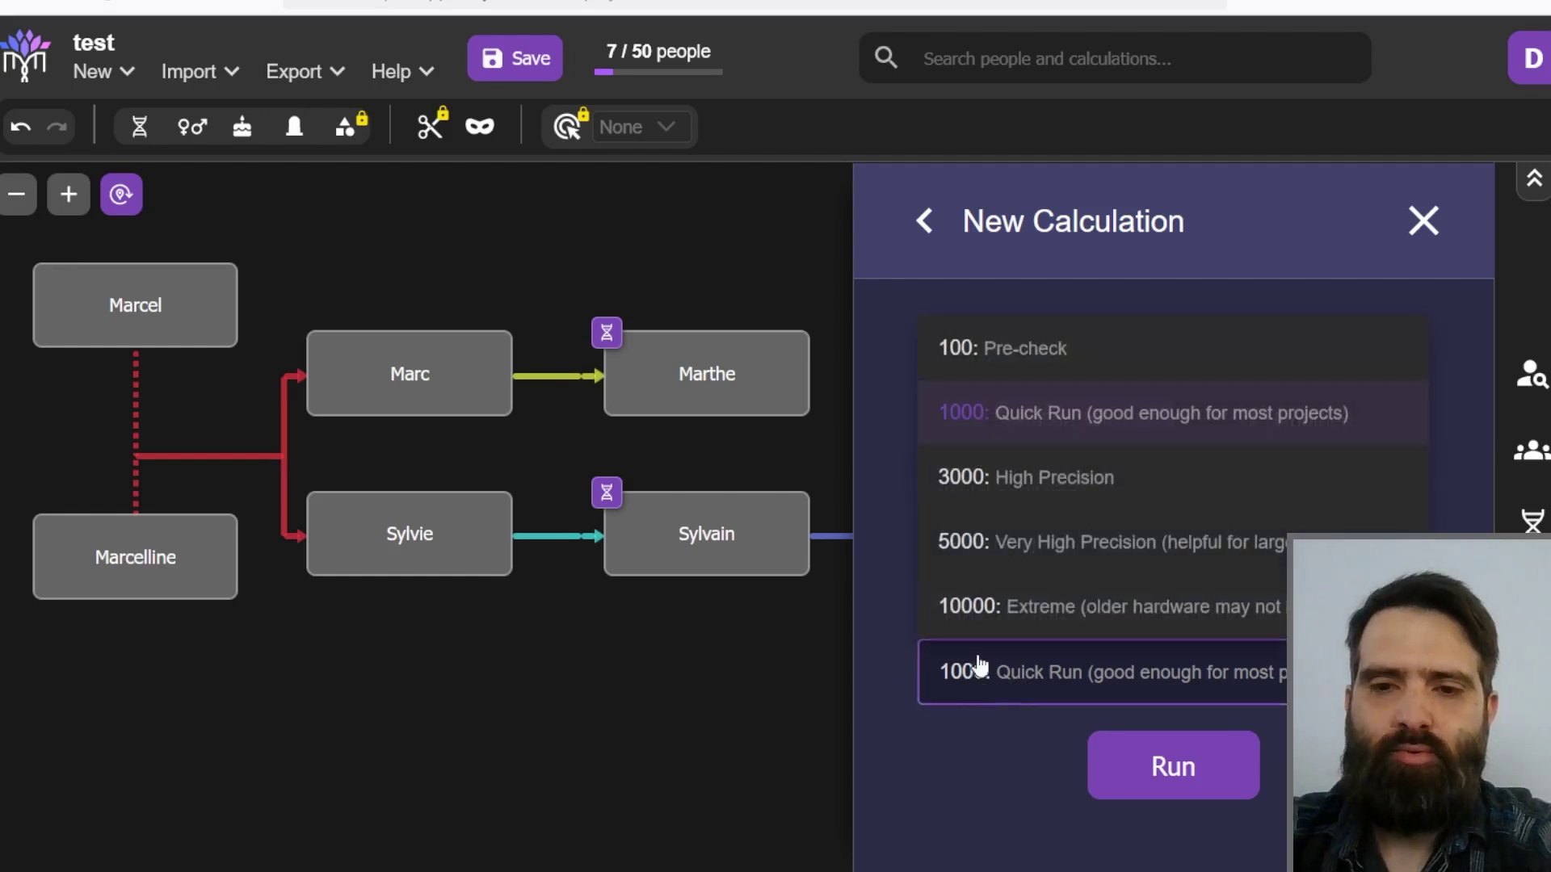
{"action": "left_click", "coordinate": [968, 477]}
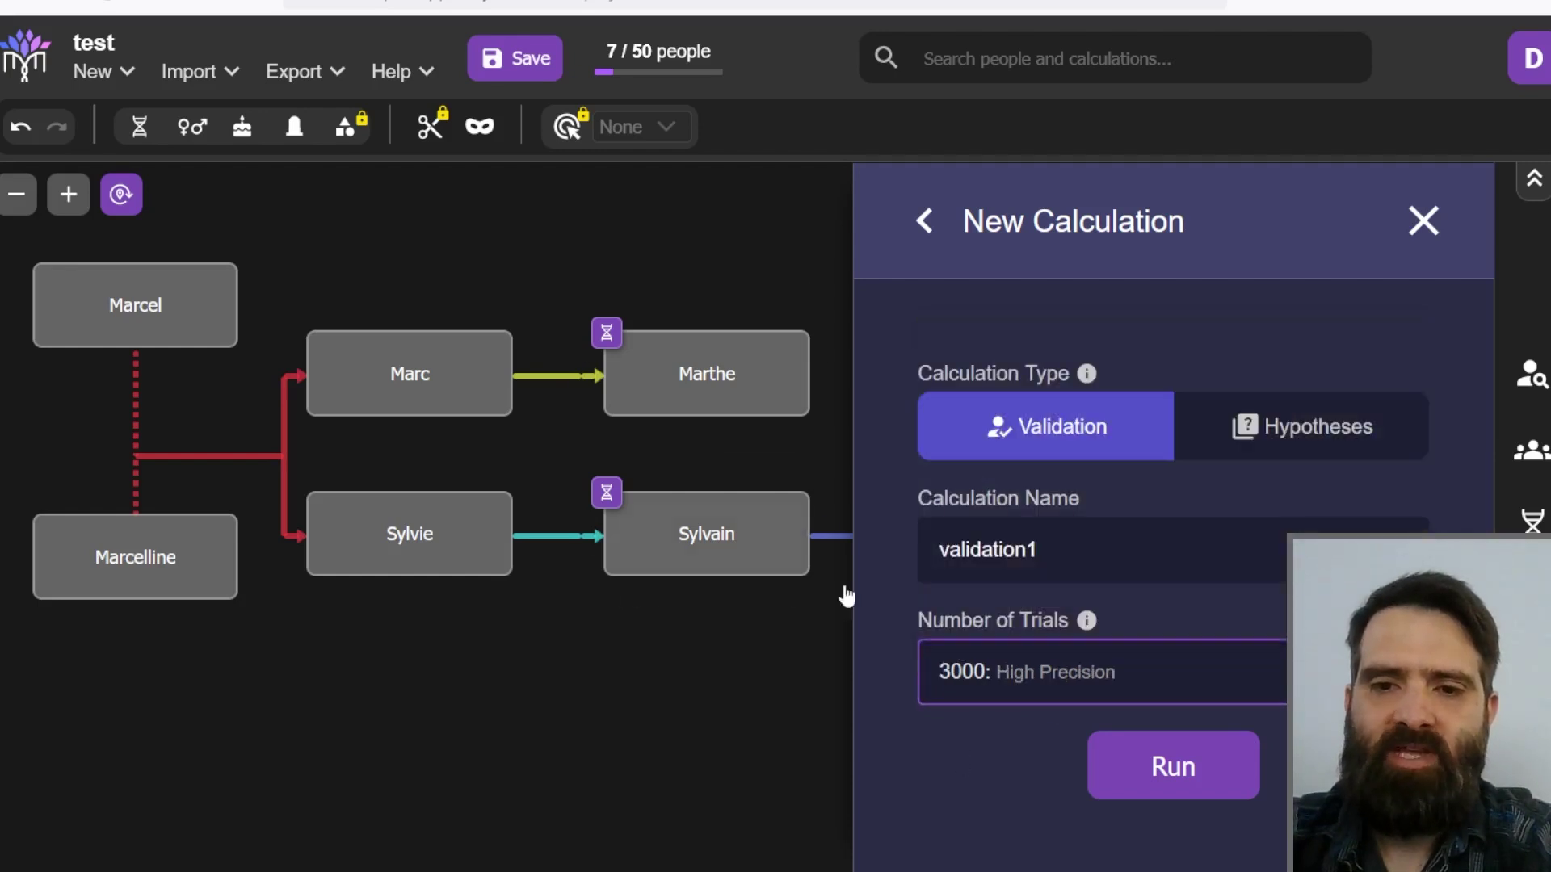
{"action": "left_click", "coordinate": [1123, 766]}
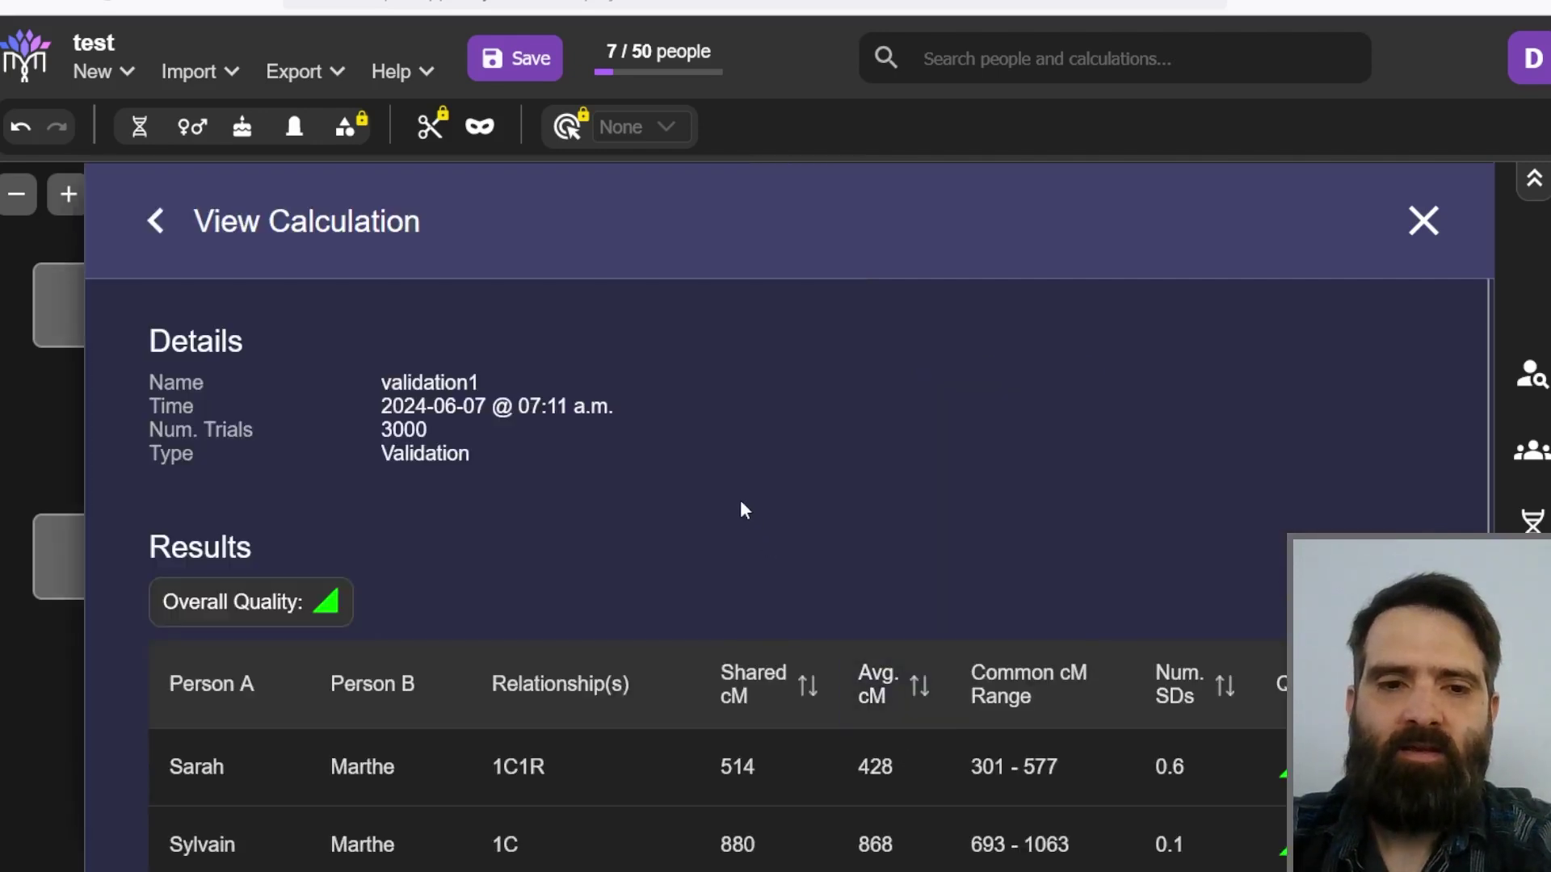
Step: Review the validation1 results, including the Num. SDs column, then close them
{"action": "scroll", "coordinate": [735, 493], "scroll_direction": "down", "scroll_amount": 1}
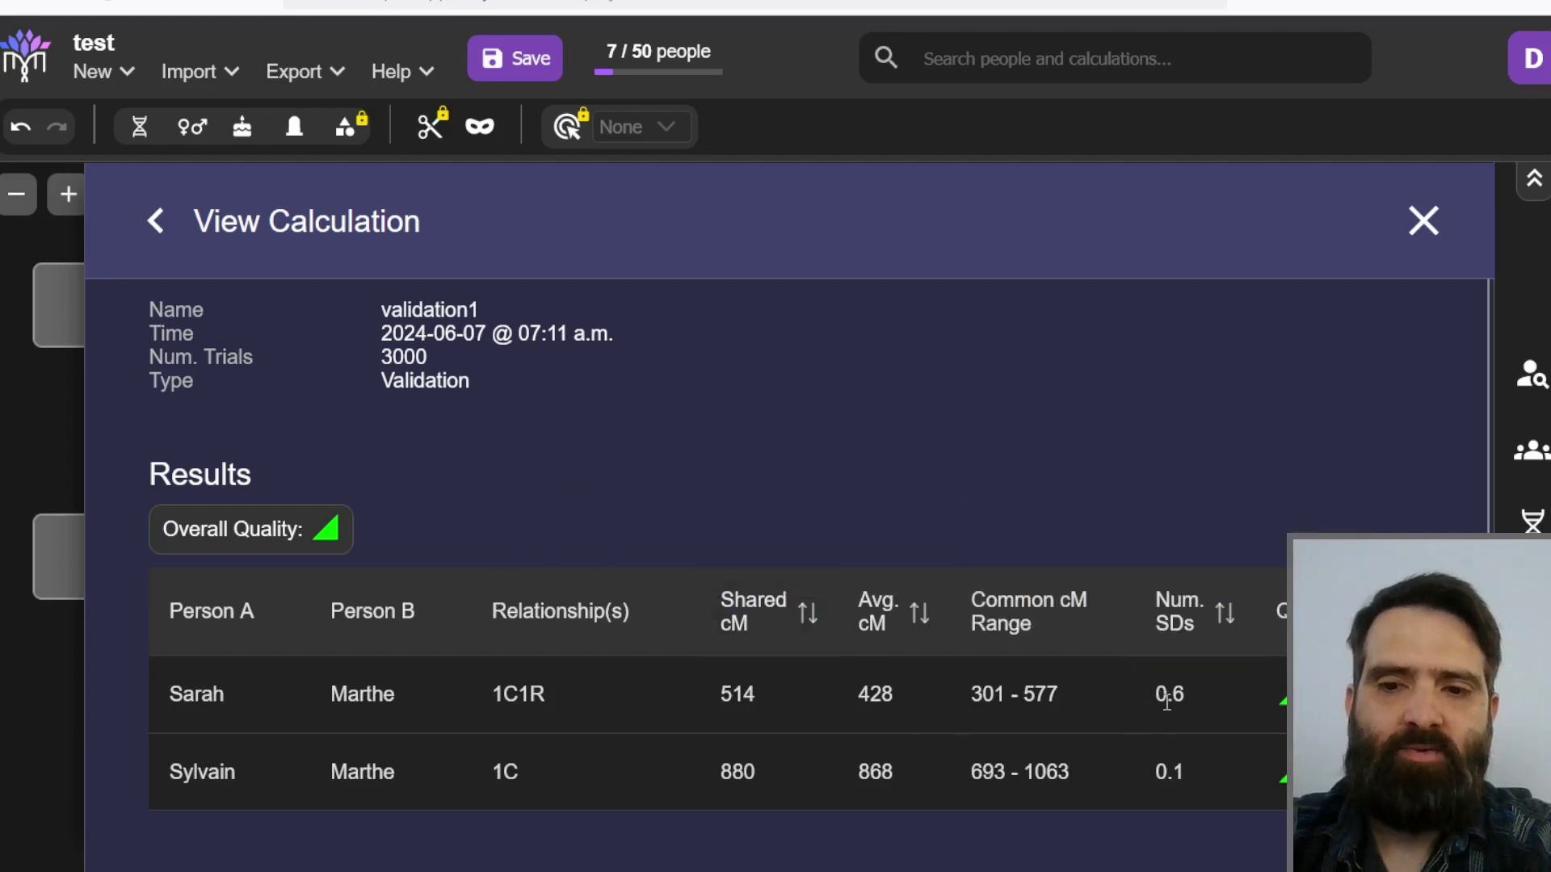
{"action": "mouse_move", "coordinate": [1156, 626]}
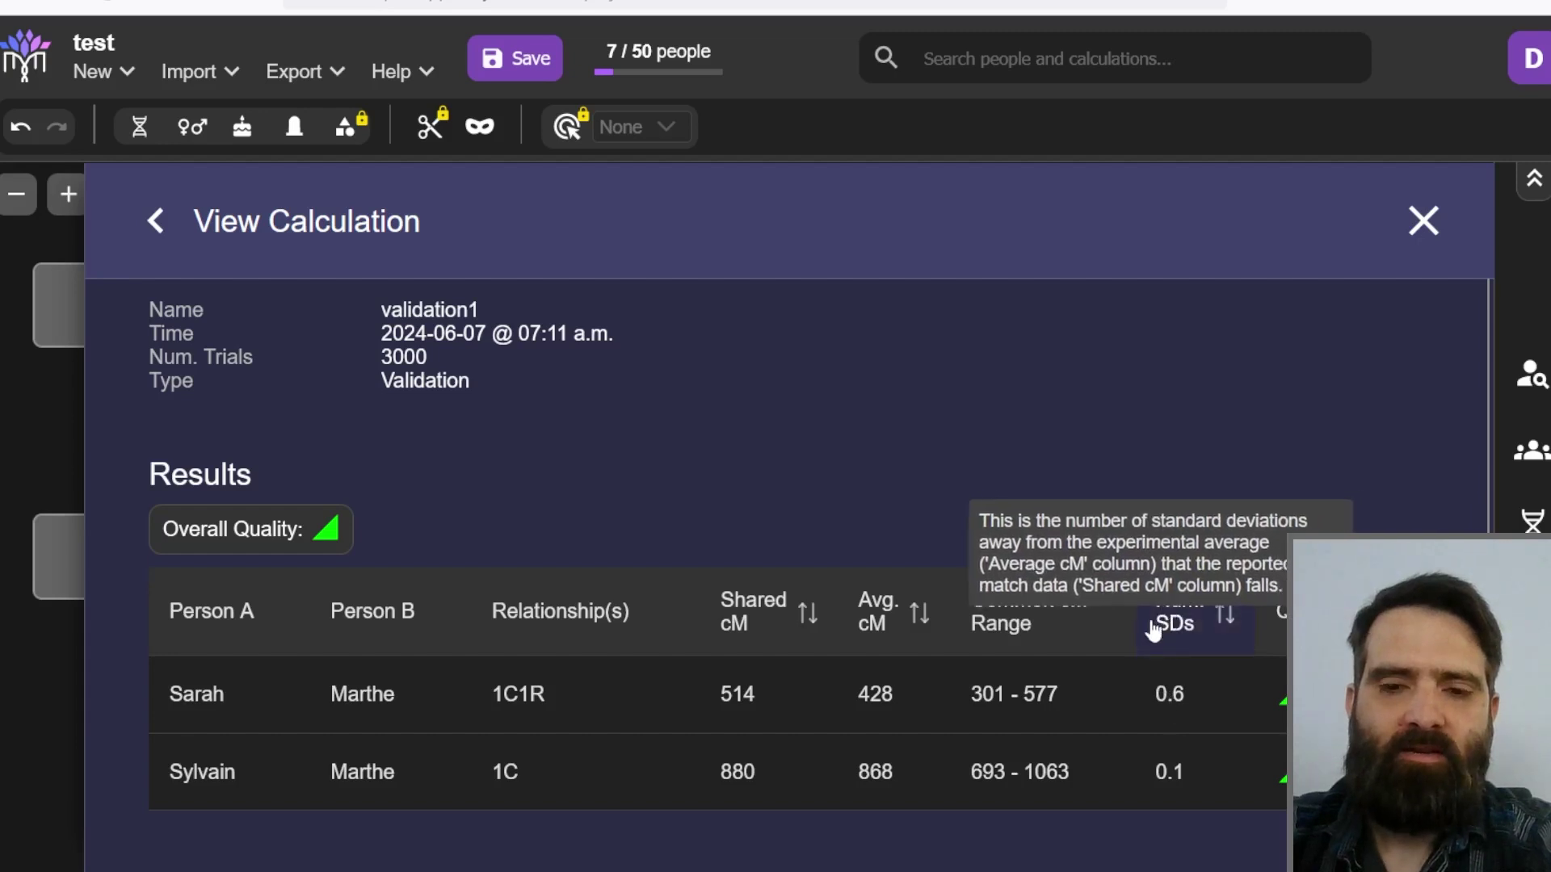
{"action": "left_click", "coordinate": [1423, 220]}
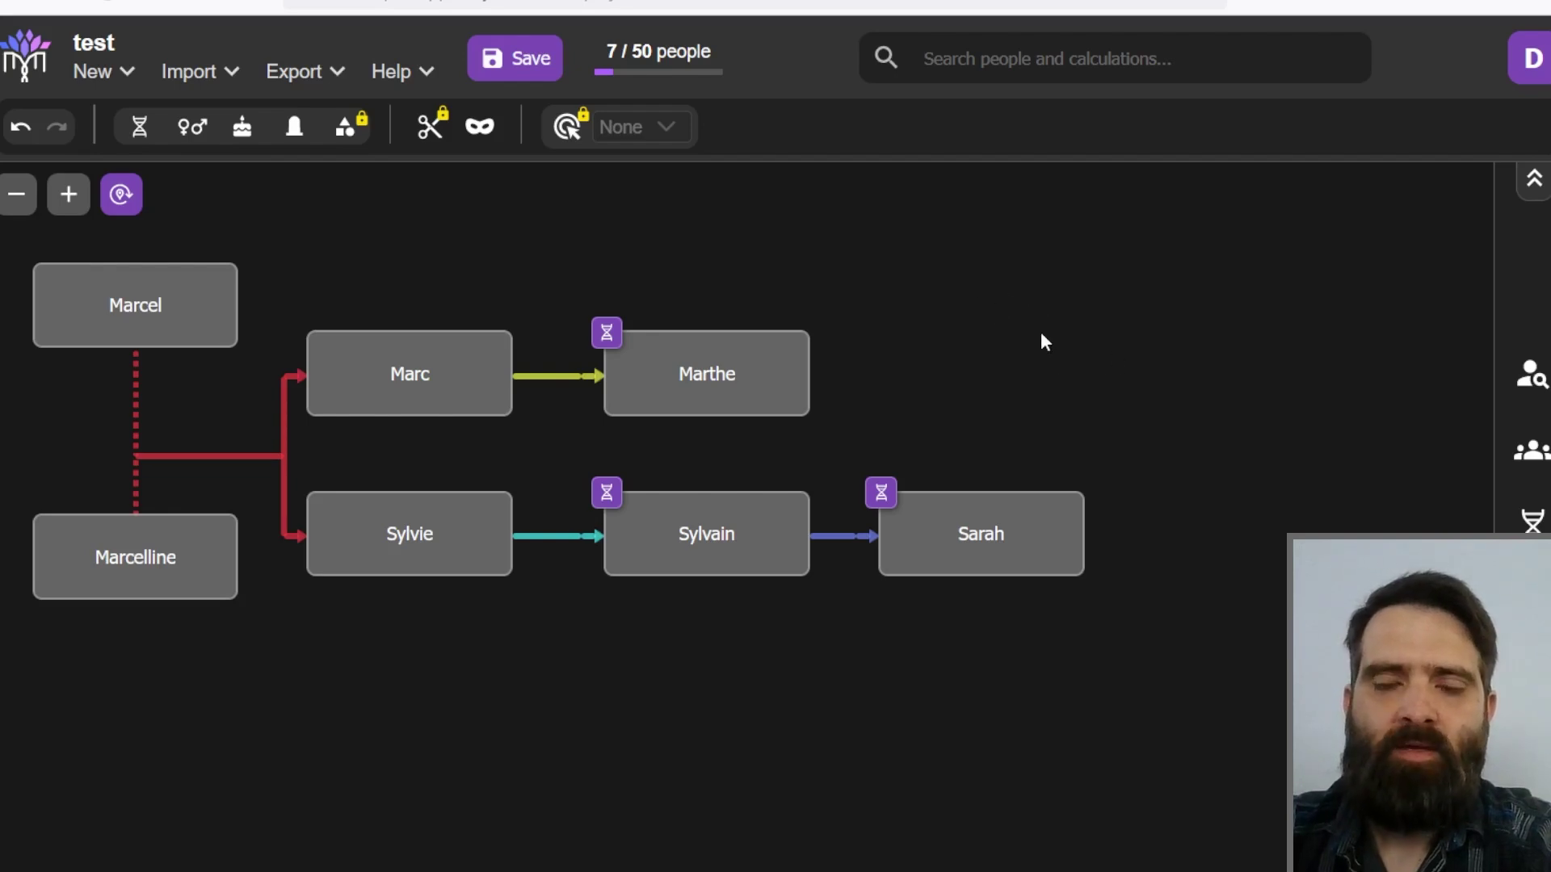
Step: Switch from the test tree to DNA Painter's Shared cM Project relationship chart
{"action": "mouse_move", "coordinate": [758, 349]}
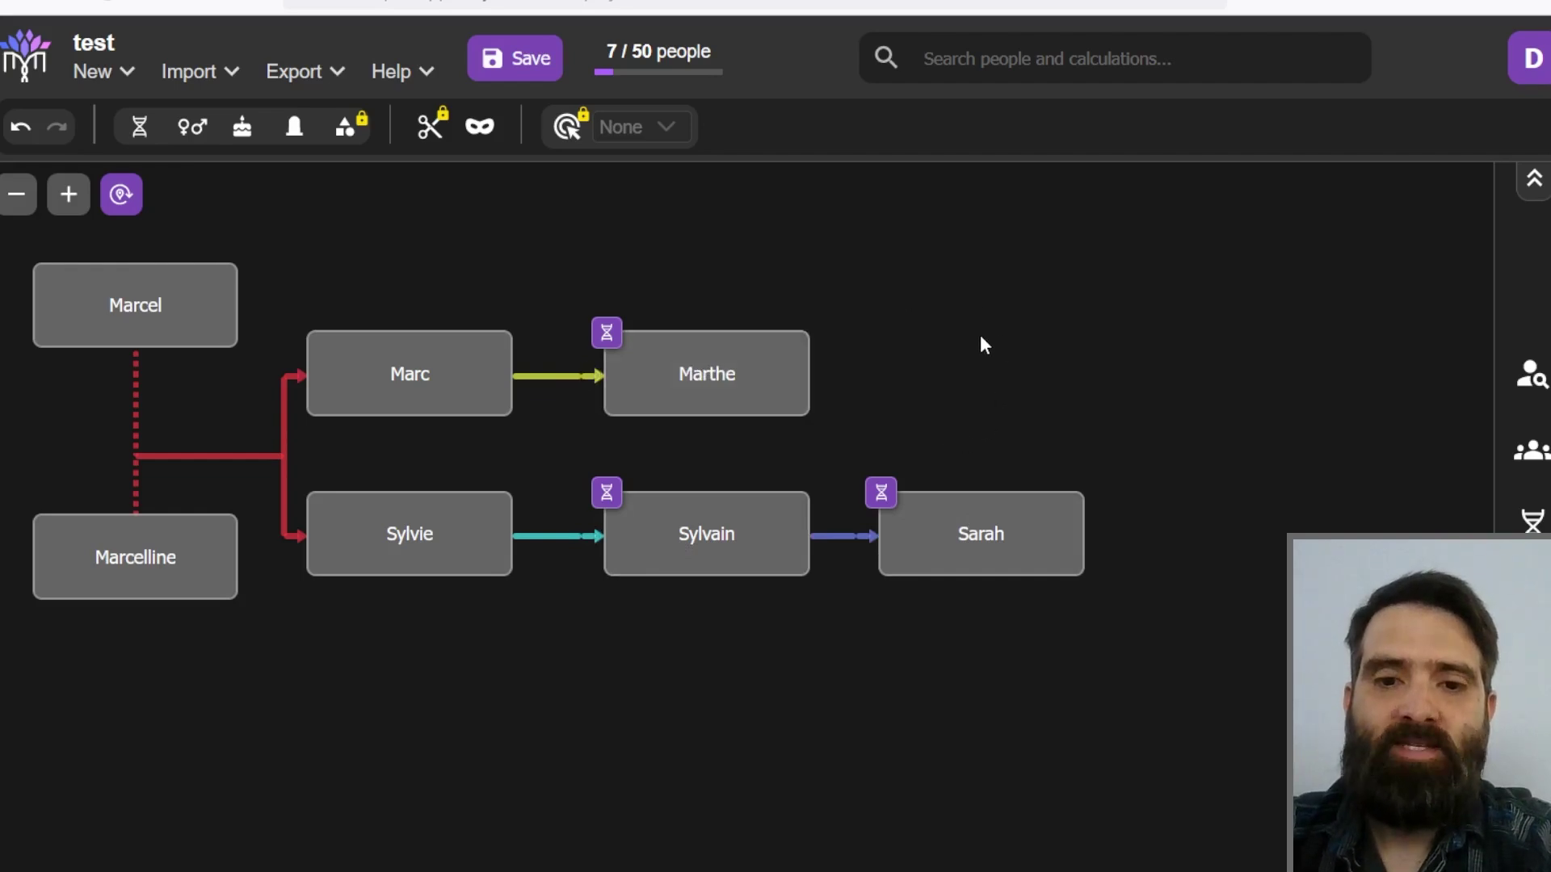
{"action": "mouse_move", "coordinate": [966, 569]}
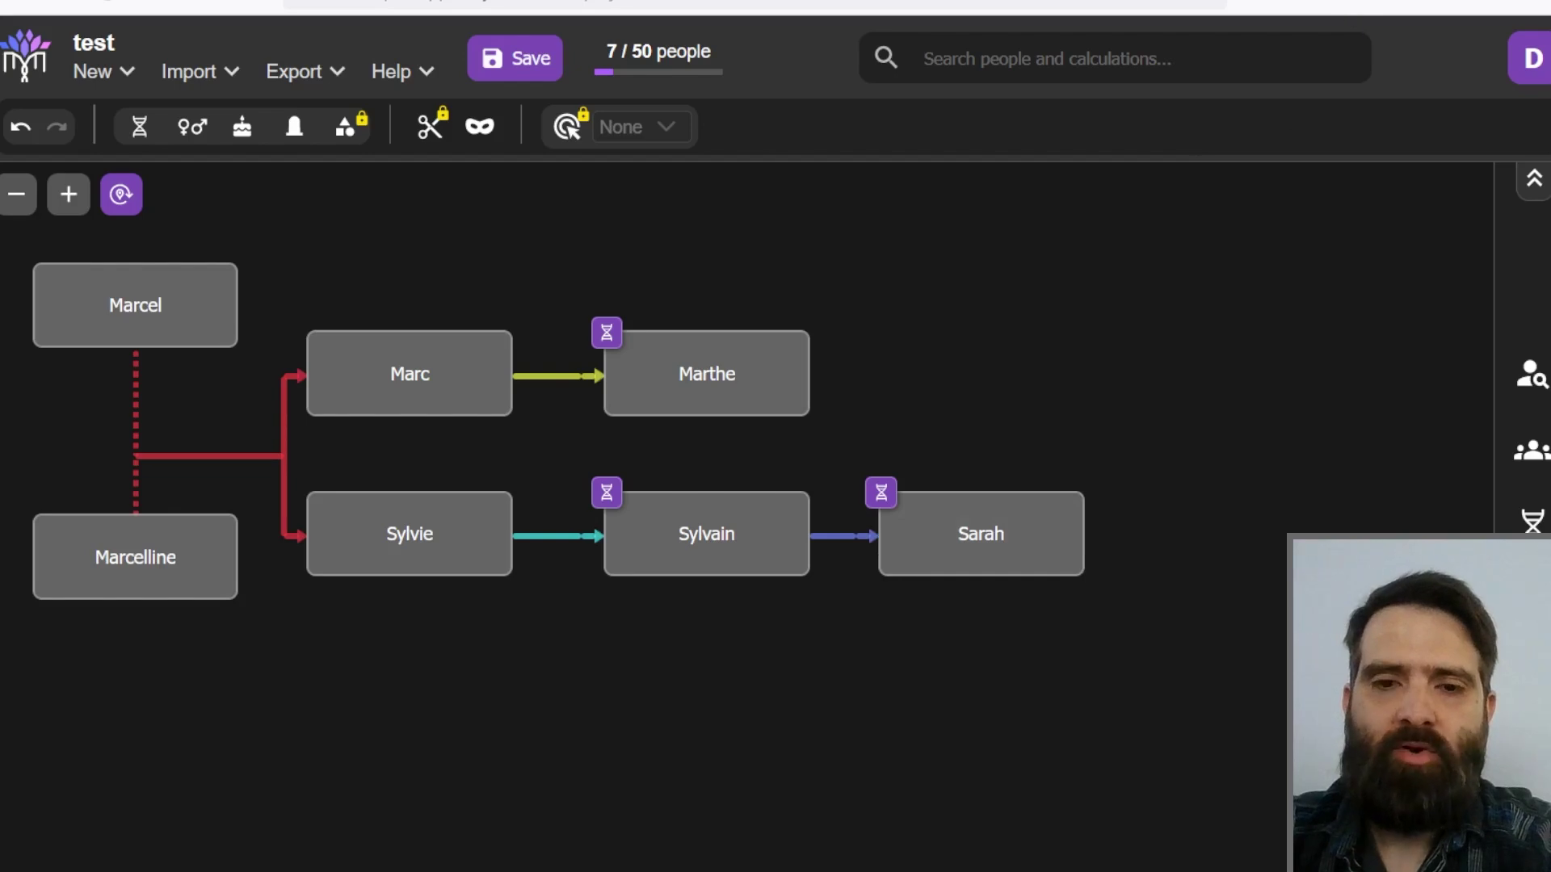
{"action": "left_click", "coordinate": [1341, 1]}
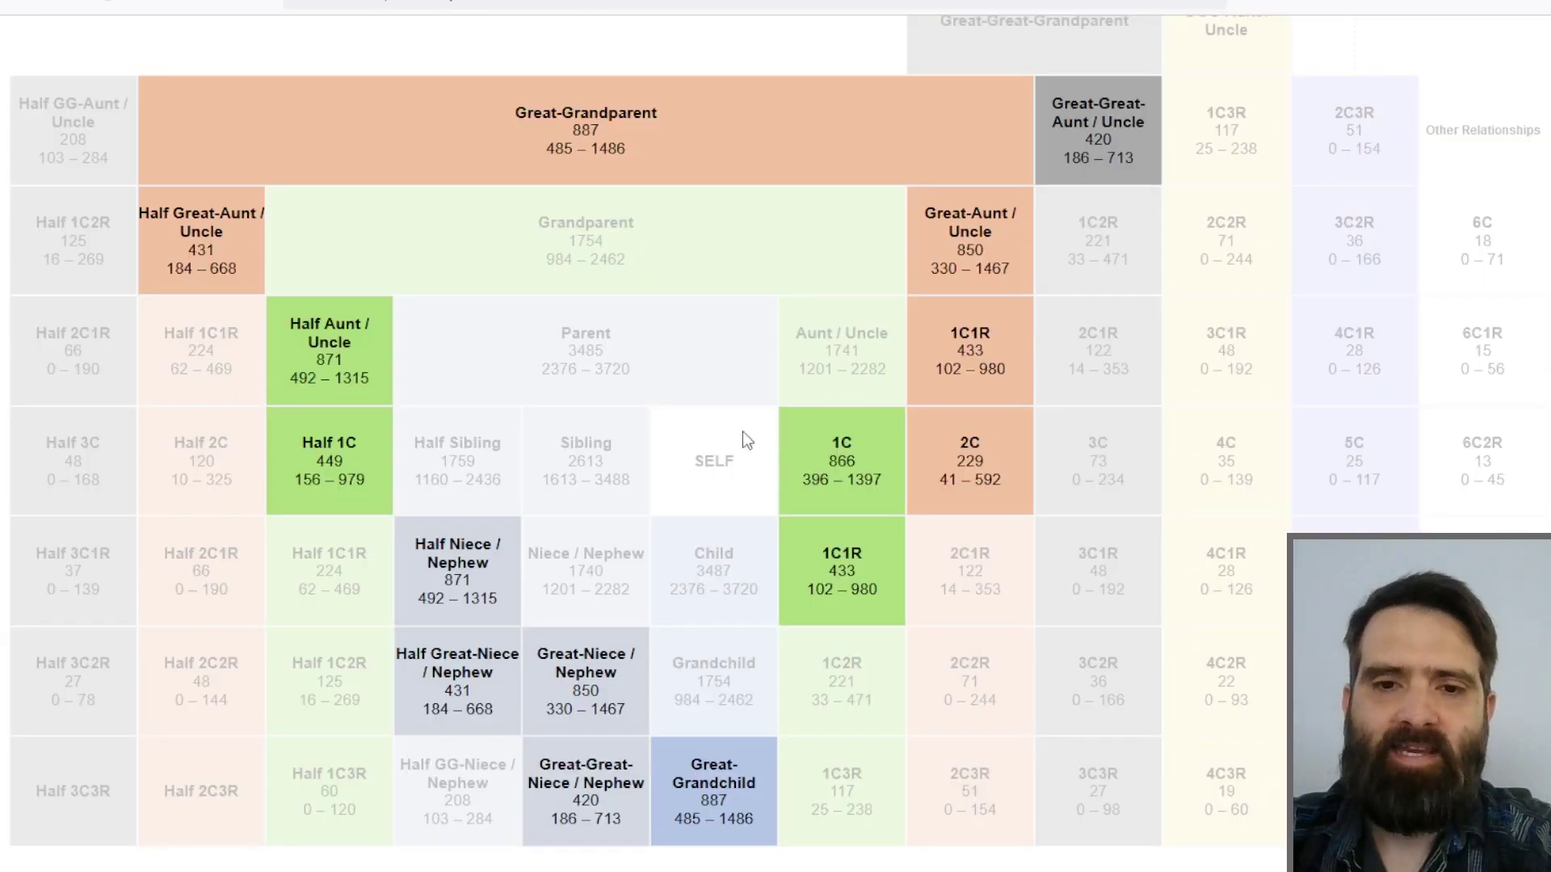
Step: Open the Parent histogram, highlight 515 cM to see it's outside the recorded bounds, and close it
{"action": "left_click", "coordinate": [599, 353]}
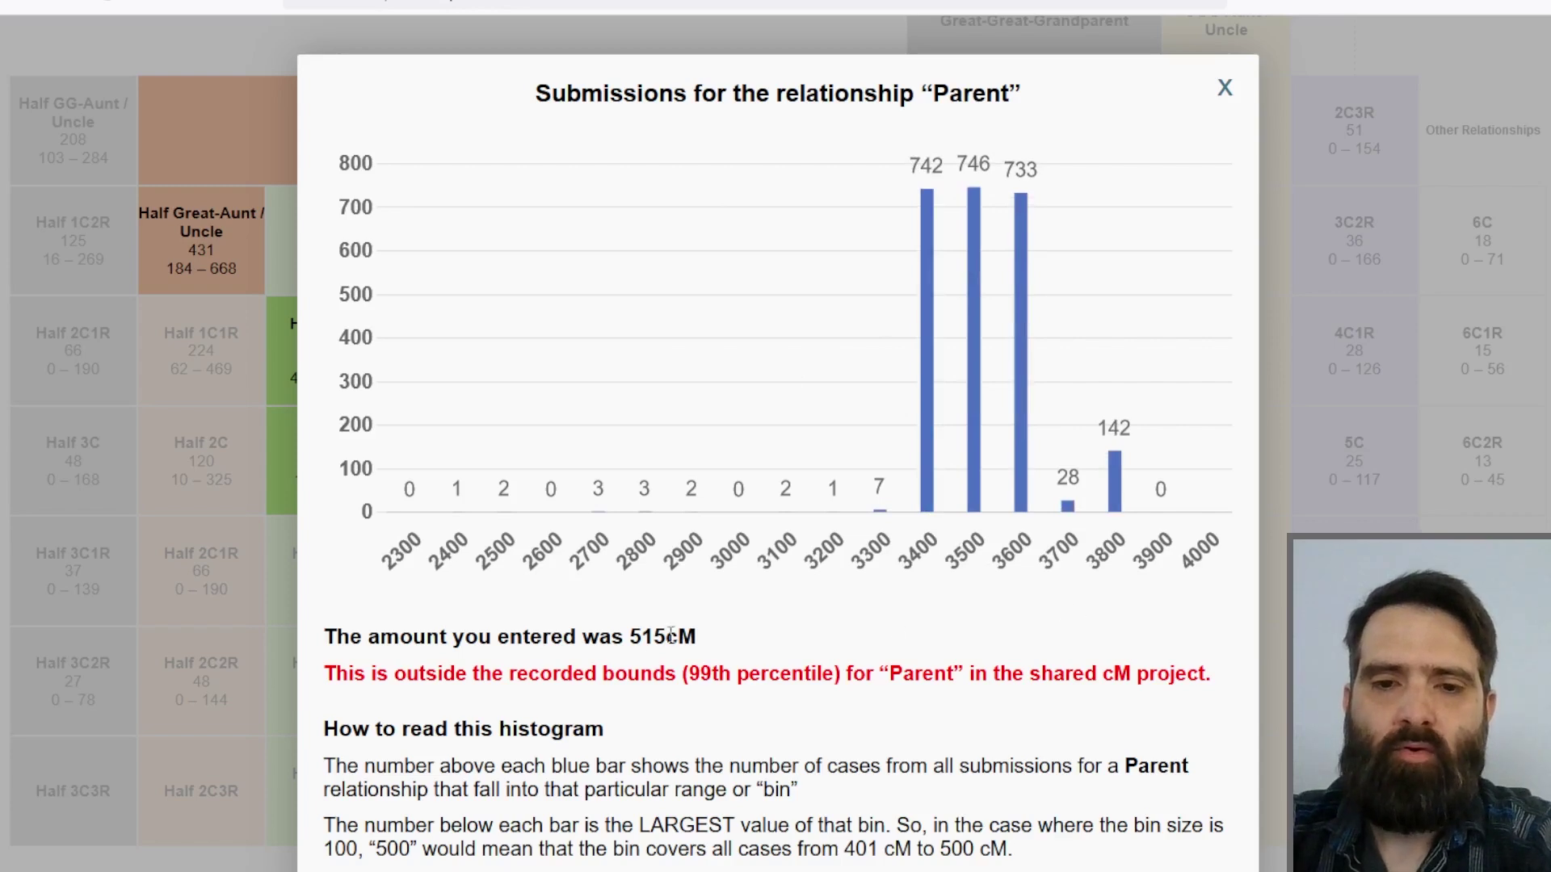
{"action": "left_click_drag", "start_coordinate": [635, 638], "coordinate": [666, 637]}
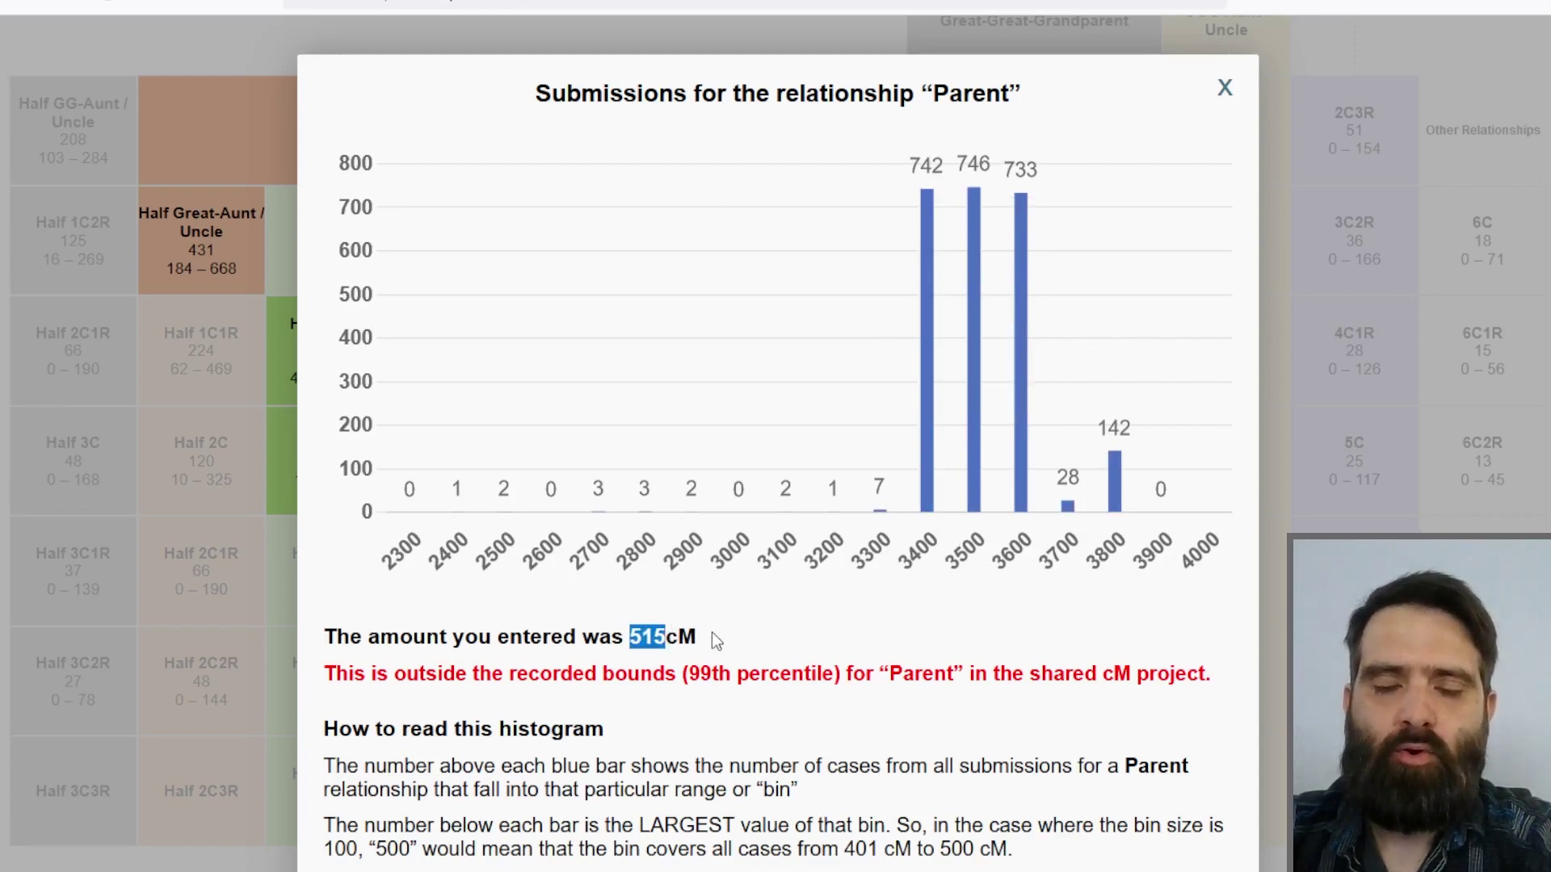
{"action": "left_click", "coordinate": [653, 638]}
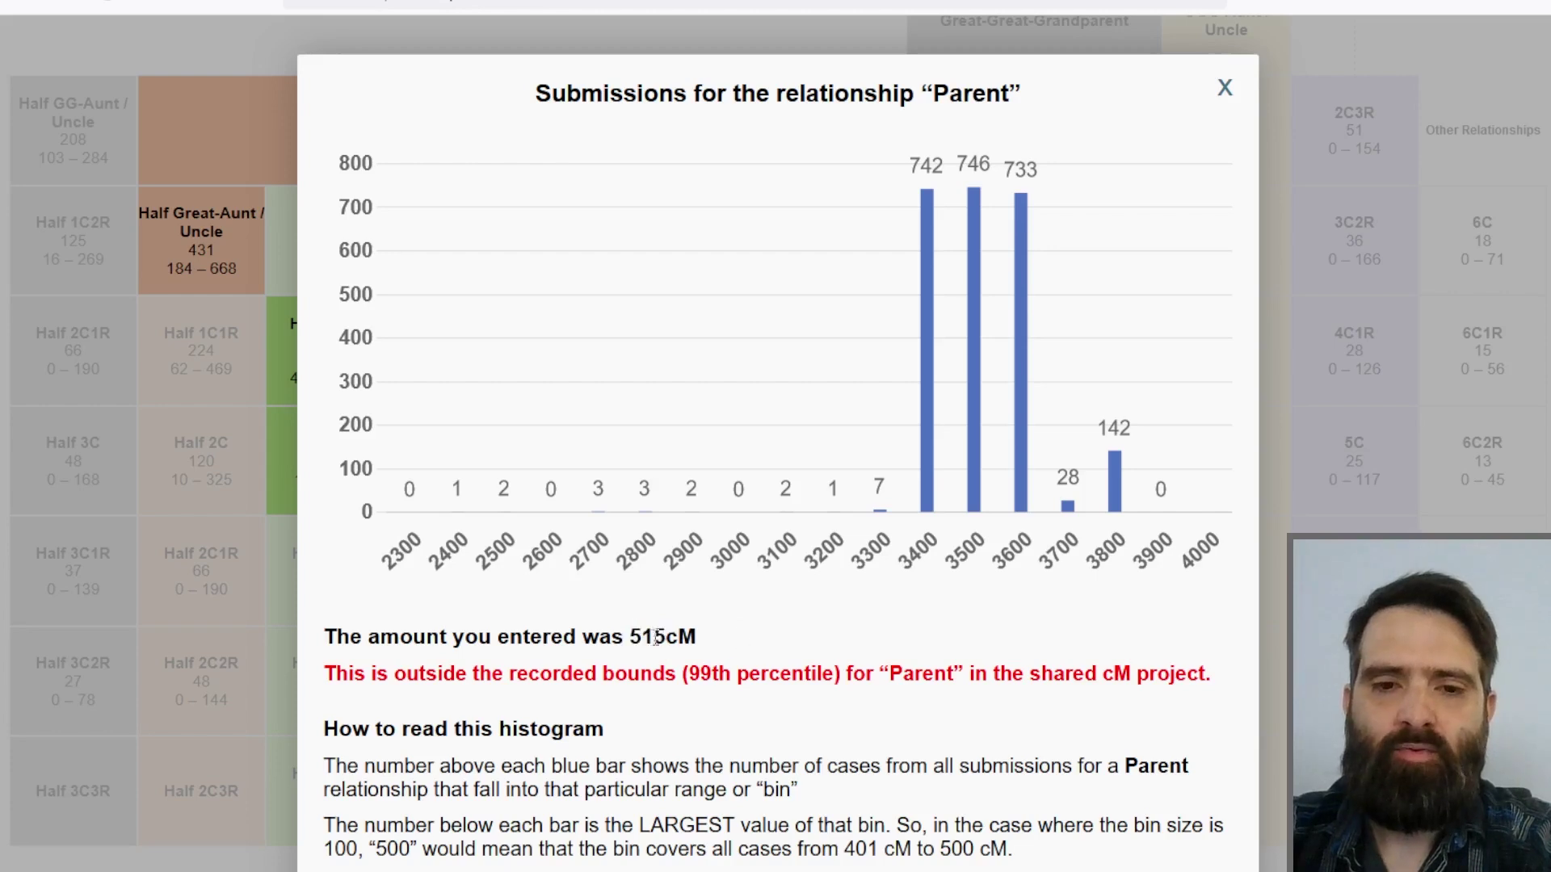
{"action": "left_click_drag", "start_coordinate": [634, 637], "coordinate": [667, 642]}
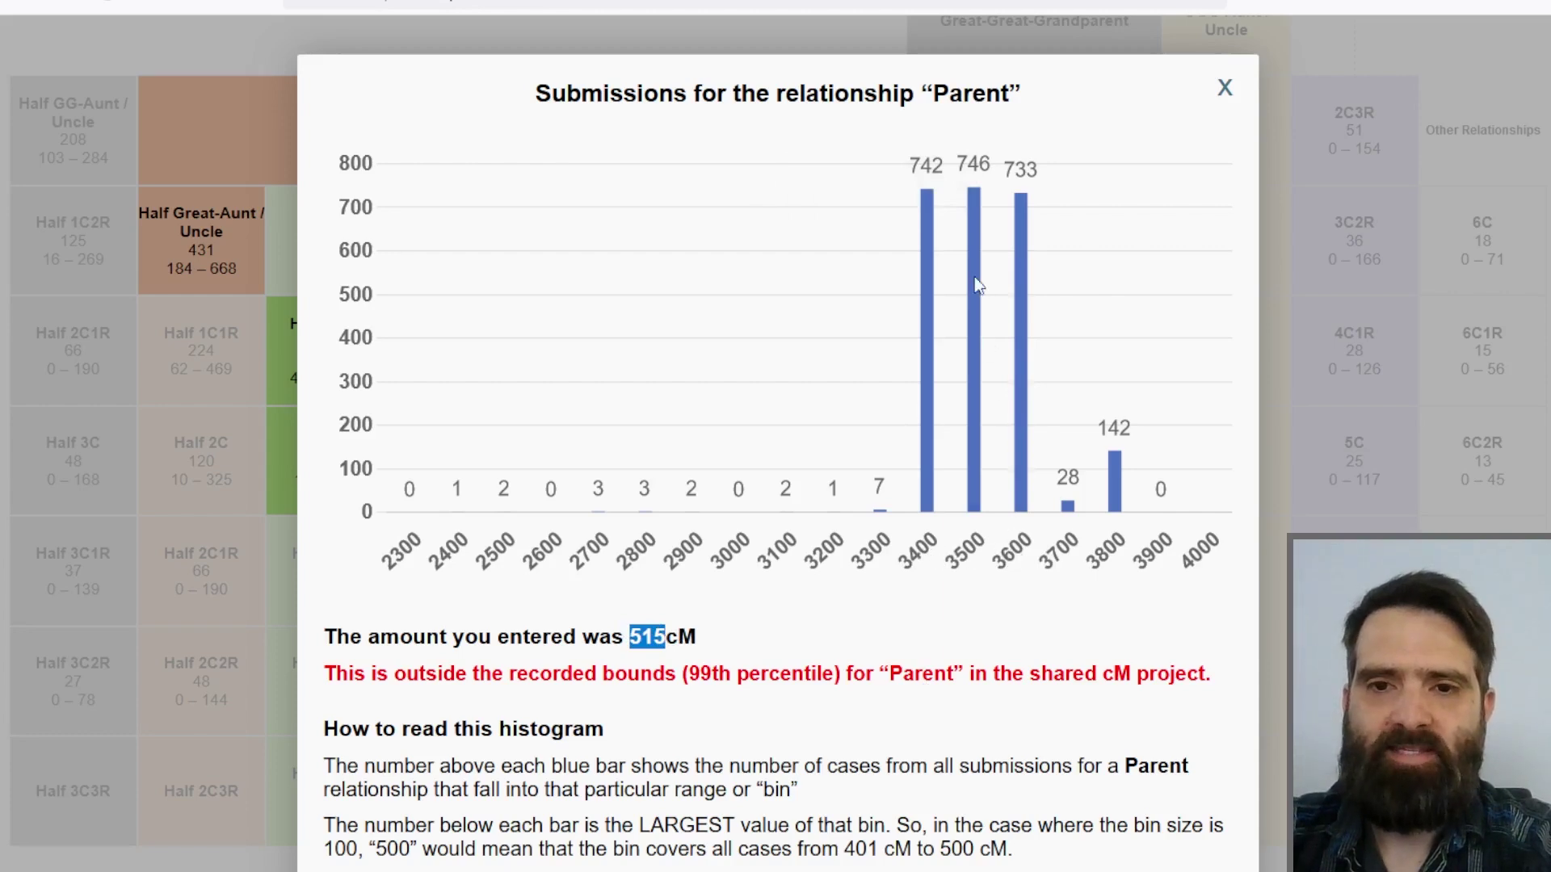
{"action": "mouse_move", "coordinate": [975, 202]}
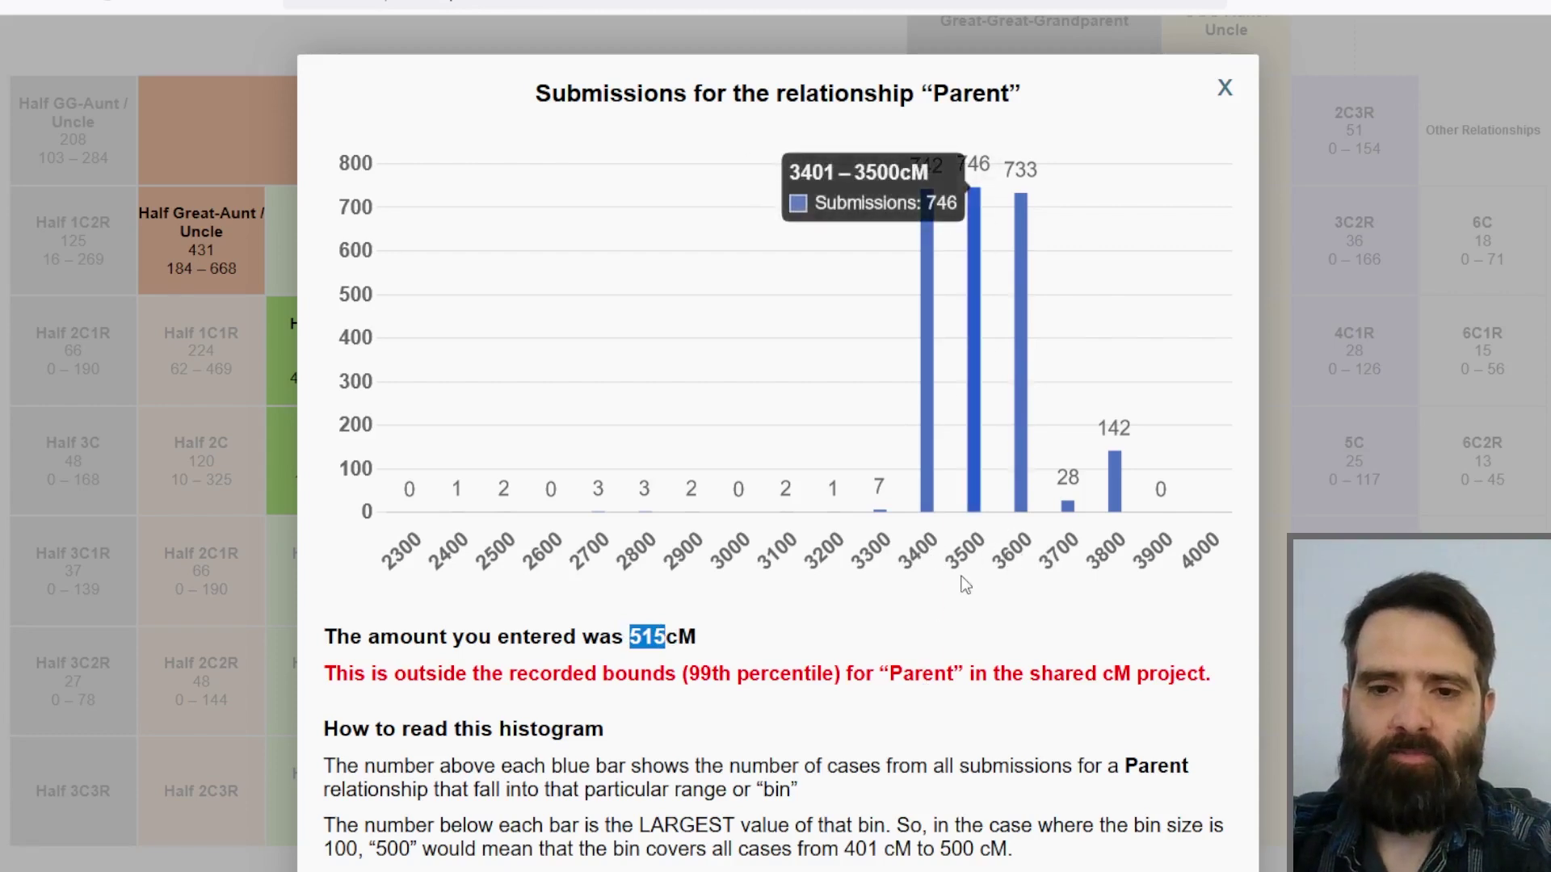
{"action": "left_click", "coordinate": [1299, 420]}
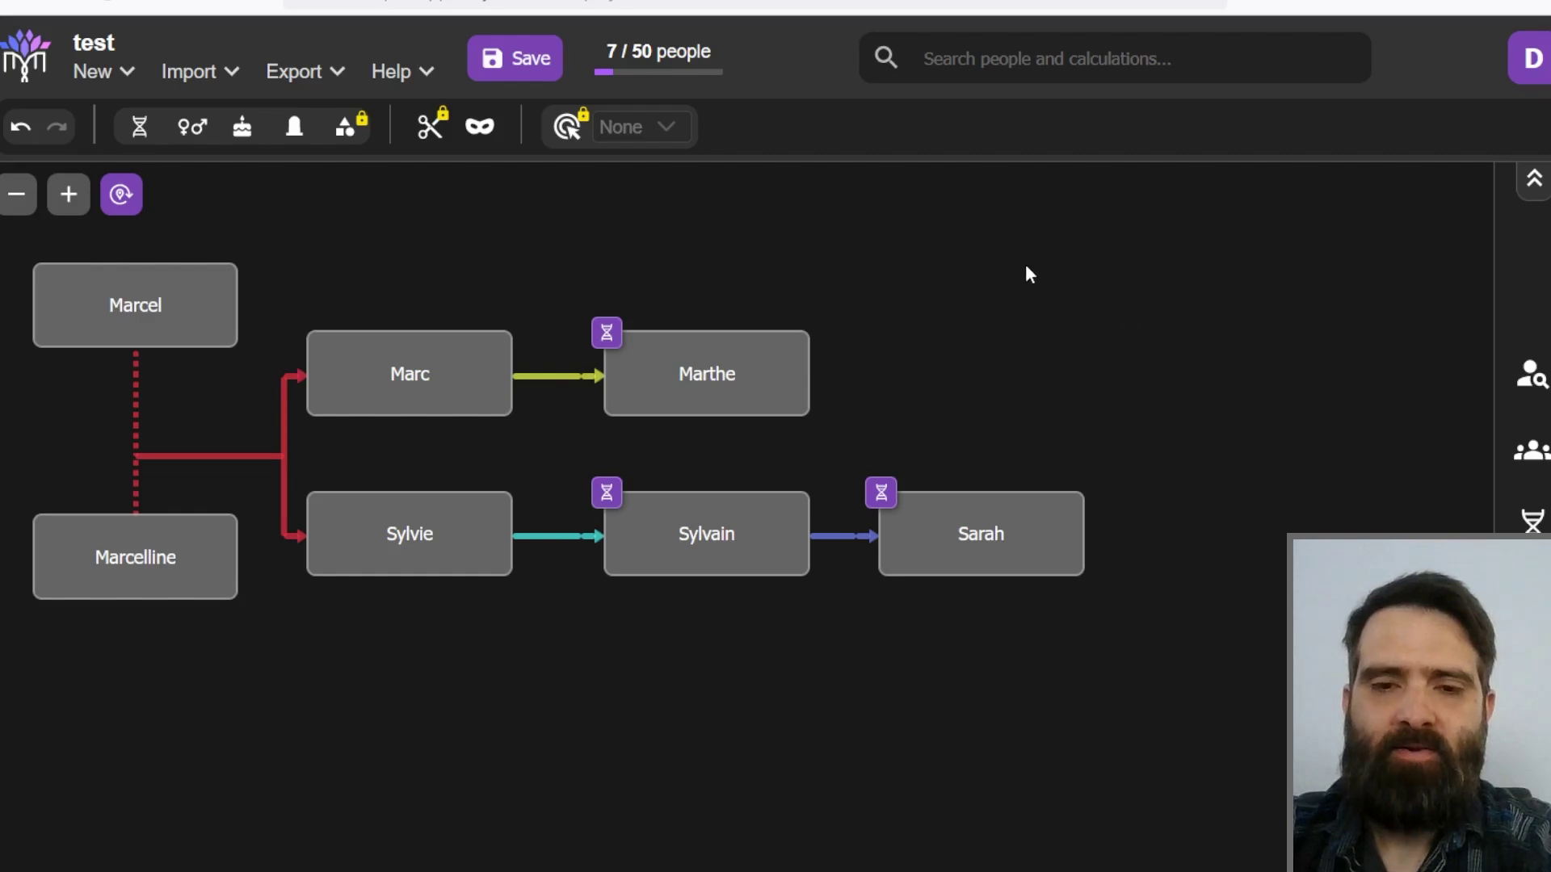
{"action": "mouse_move", "coordinate": [758, 523]}
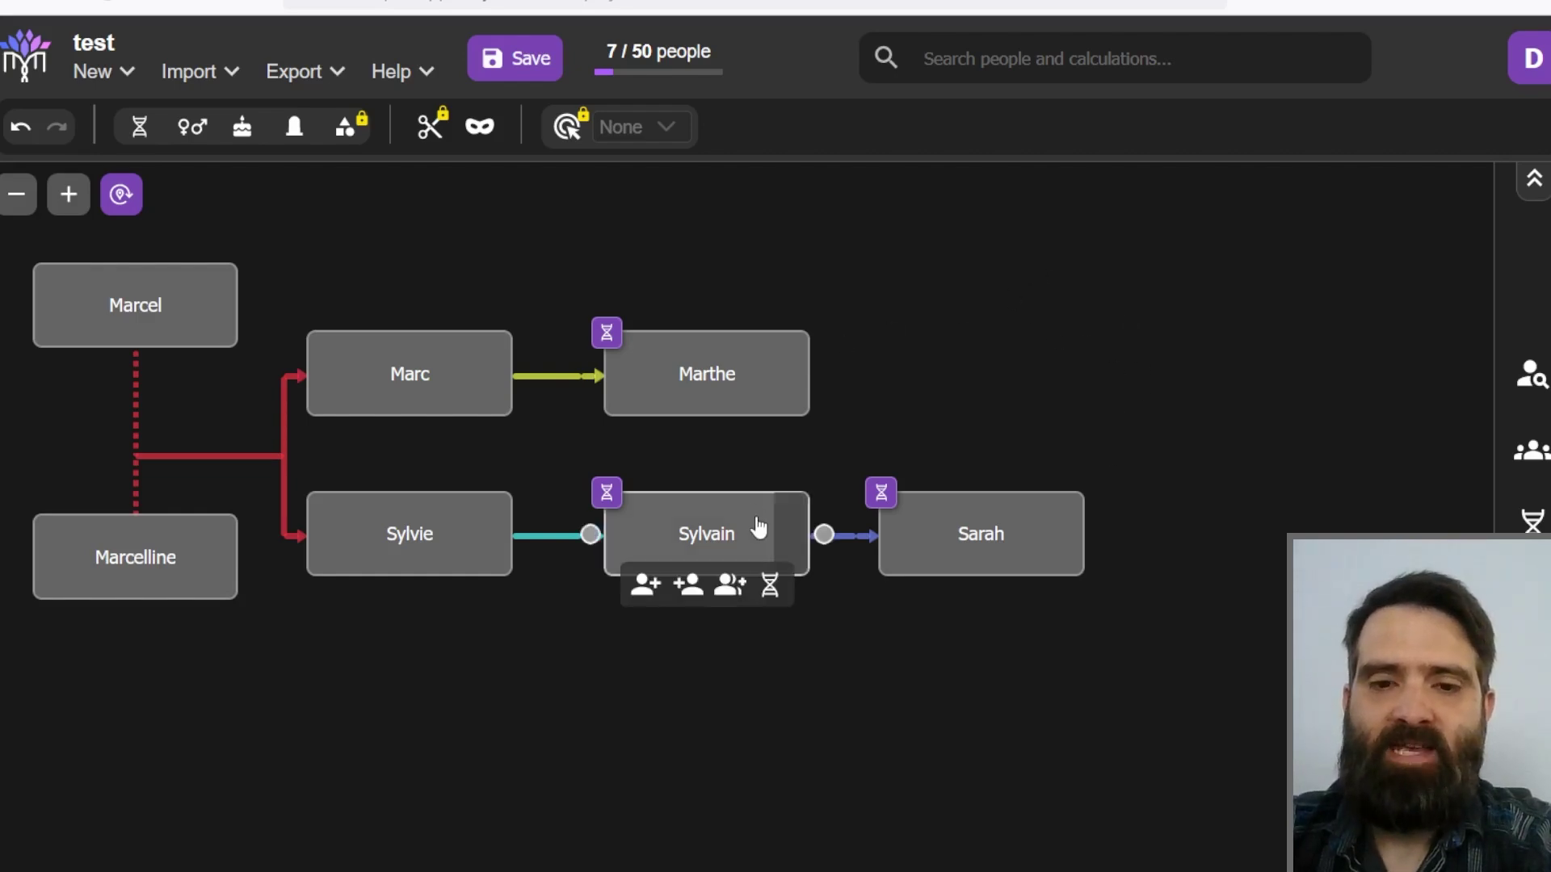
{"action": "mouse_move", "coordinate": [696, 392]}
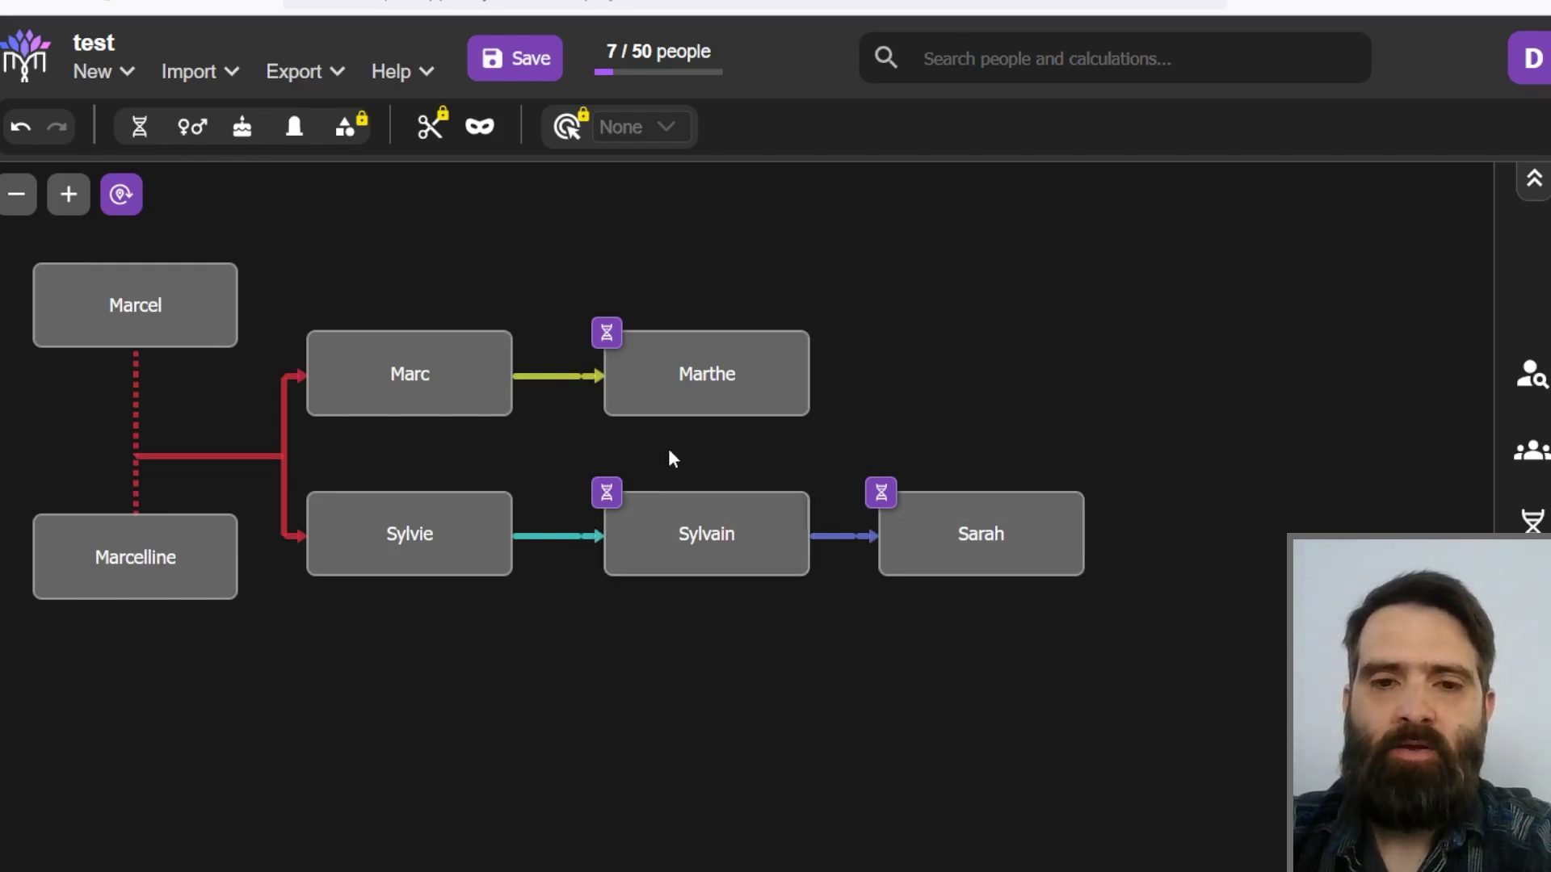
{"action": "mouse_move", "coordinate": [693, 549]}
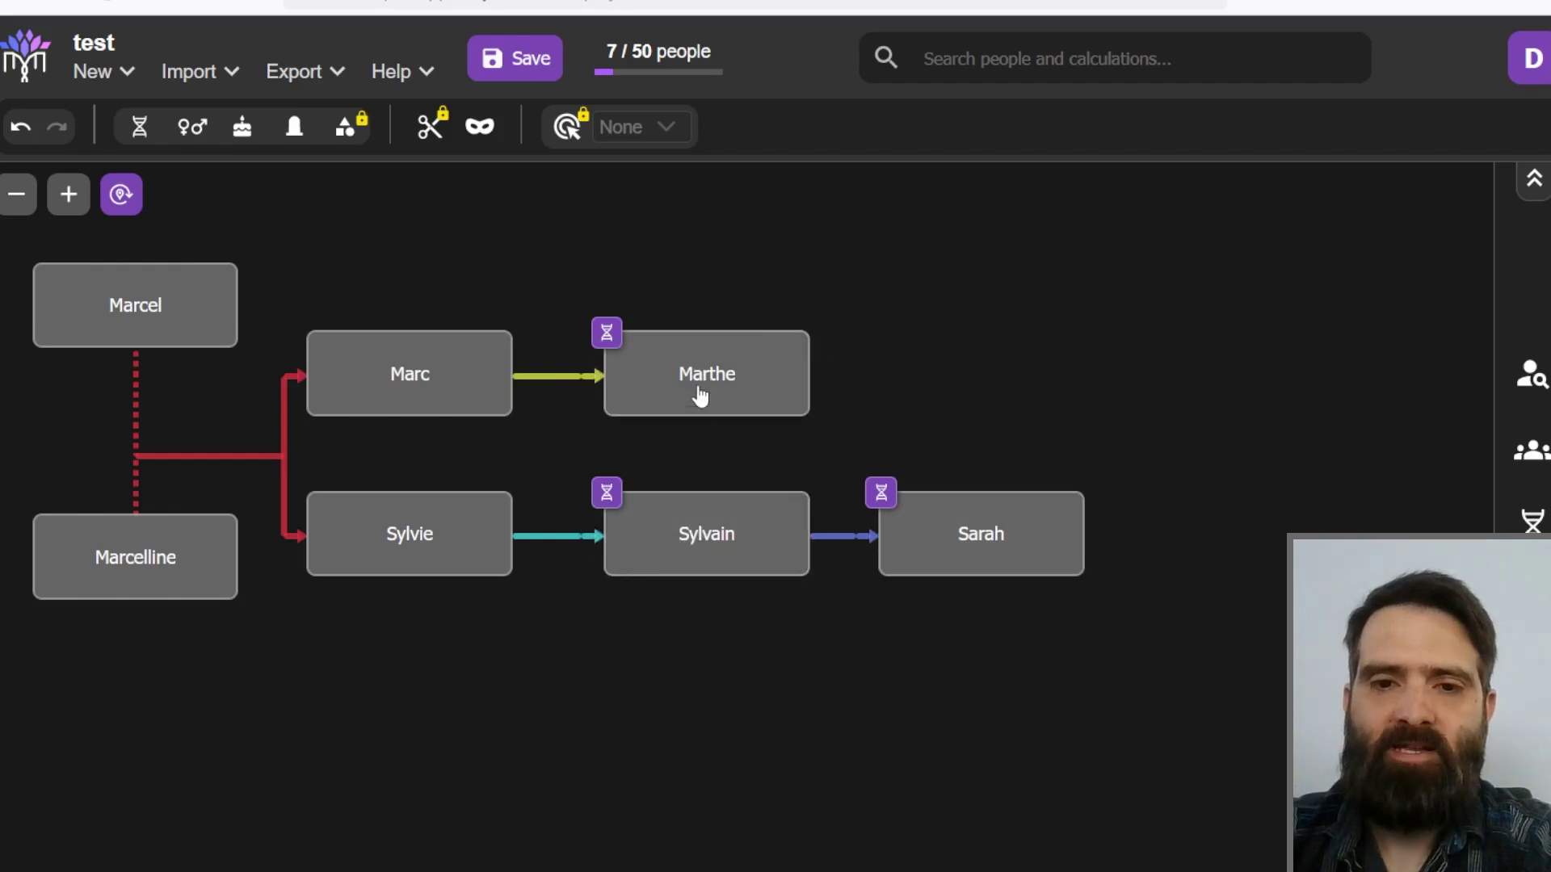
{"action": "left_click", "coordinate": [1532, 521]}
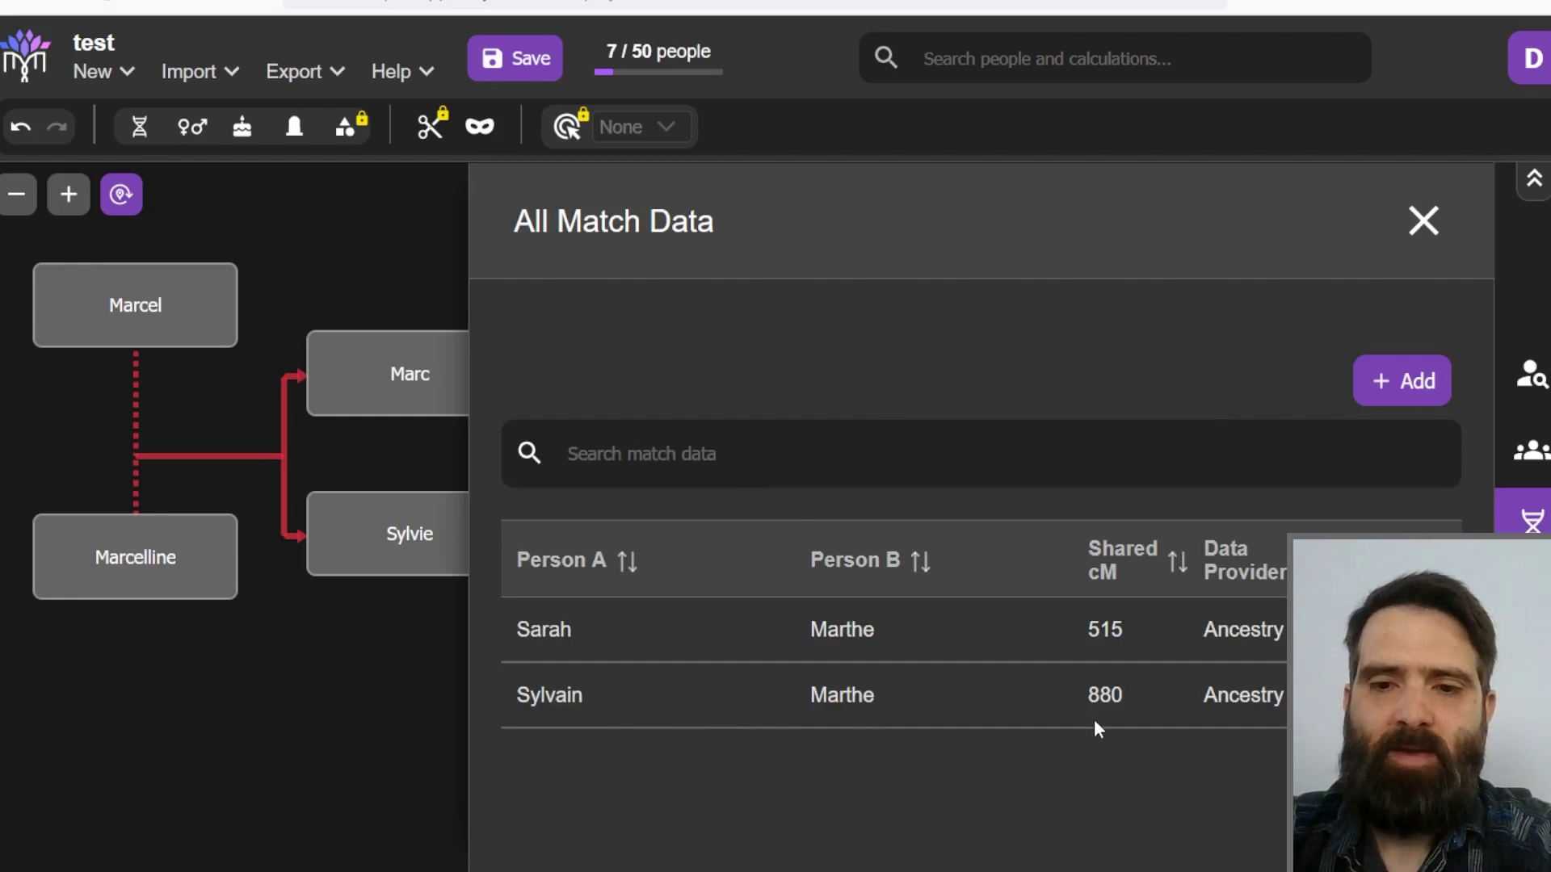
{"action": "left_click", "coordinate": [380, 731]}
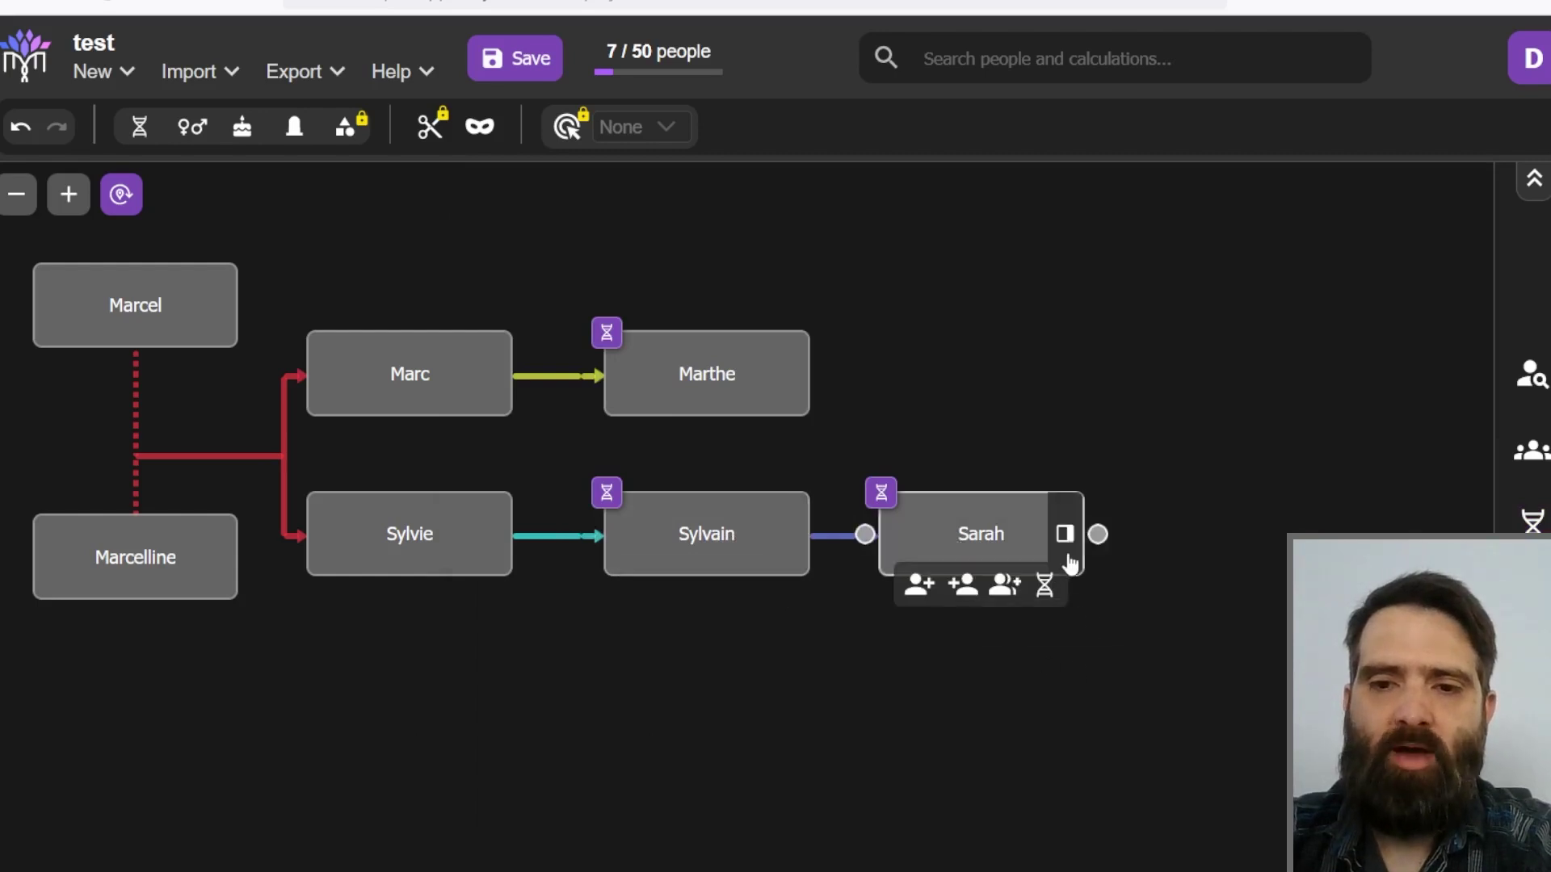
Step: Start a new match for Sarah with Sylvain as Person B
{"action": "left_click", "coordinate": [1044, 586]}
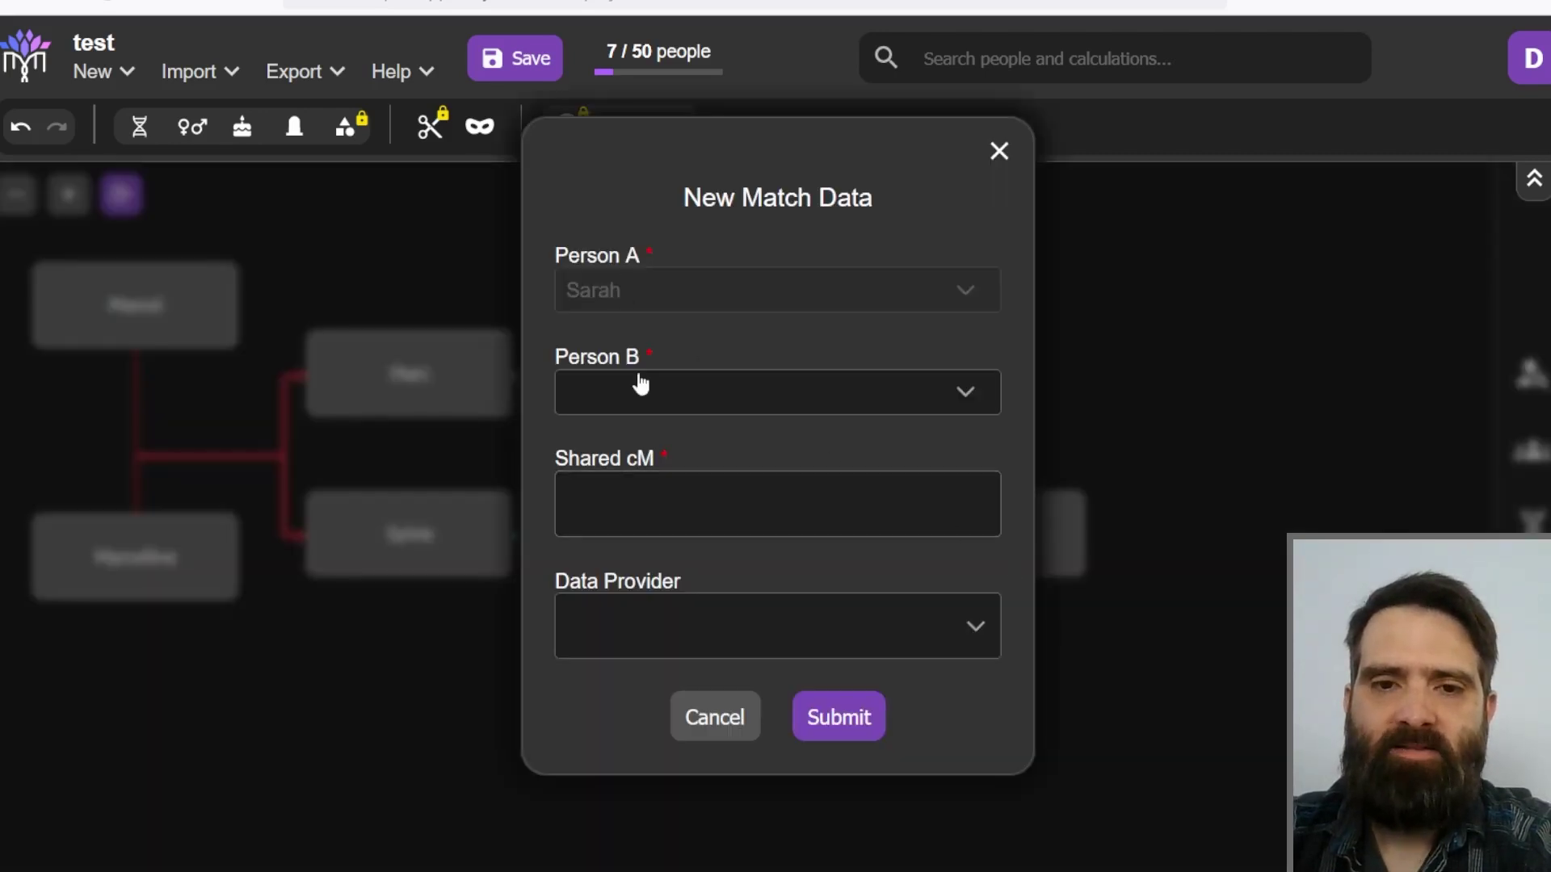
{"action": "left_click", "coordinate": [640, 386]}
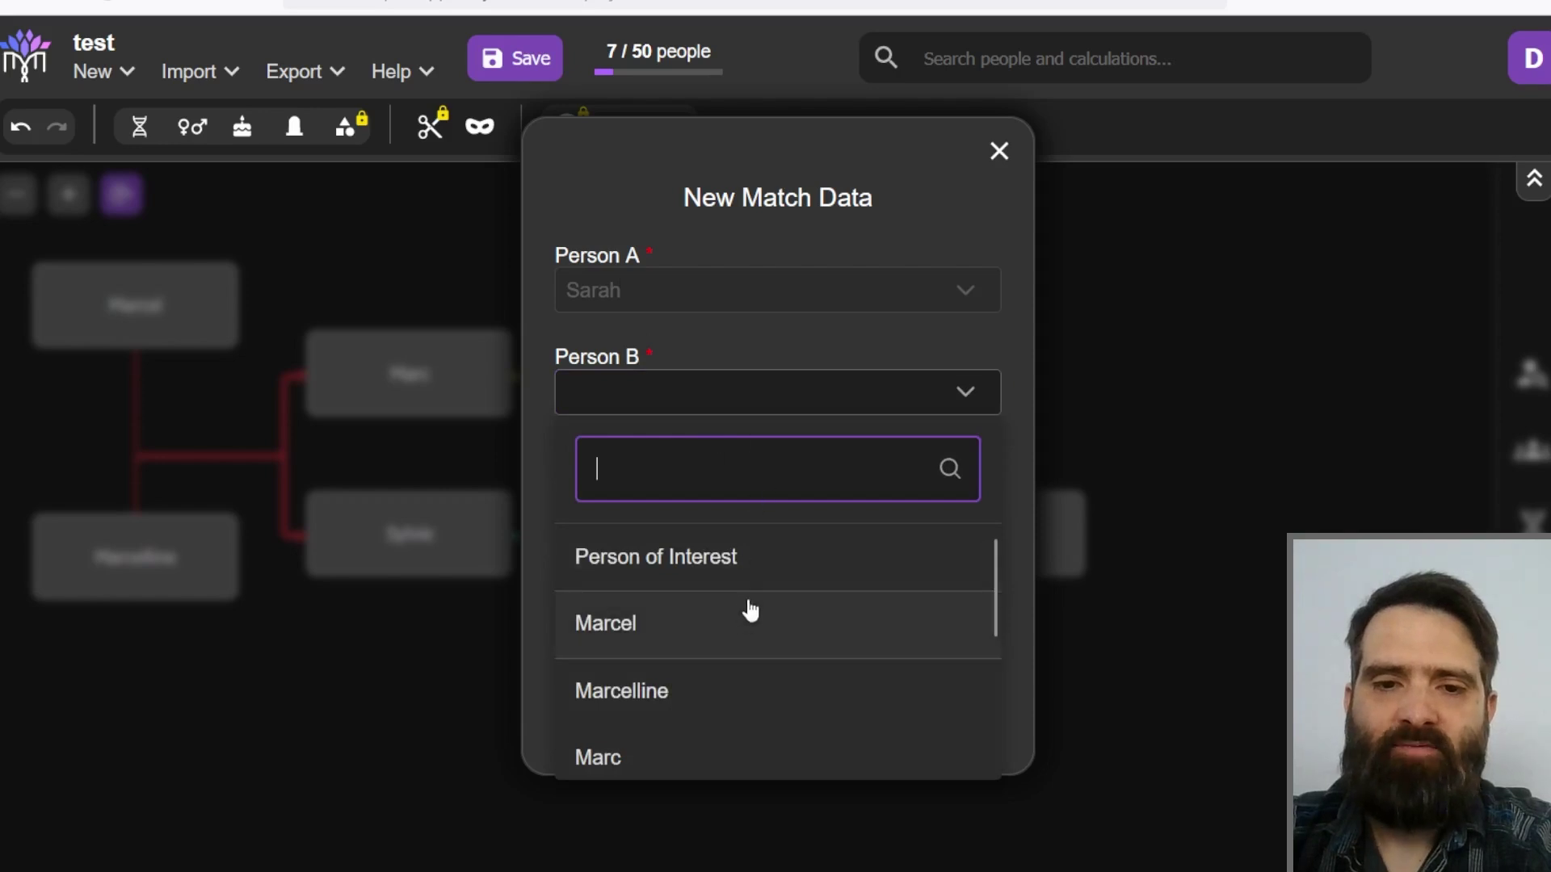
{"action": "scroll", "coordinate": [741, 547], "scroll_direction": "down", "scroll_amount": 3}
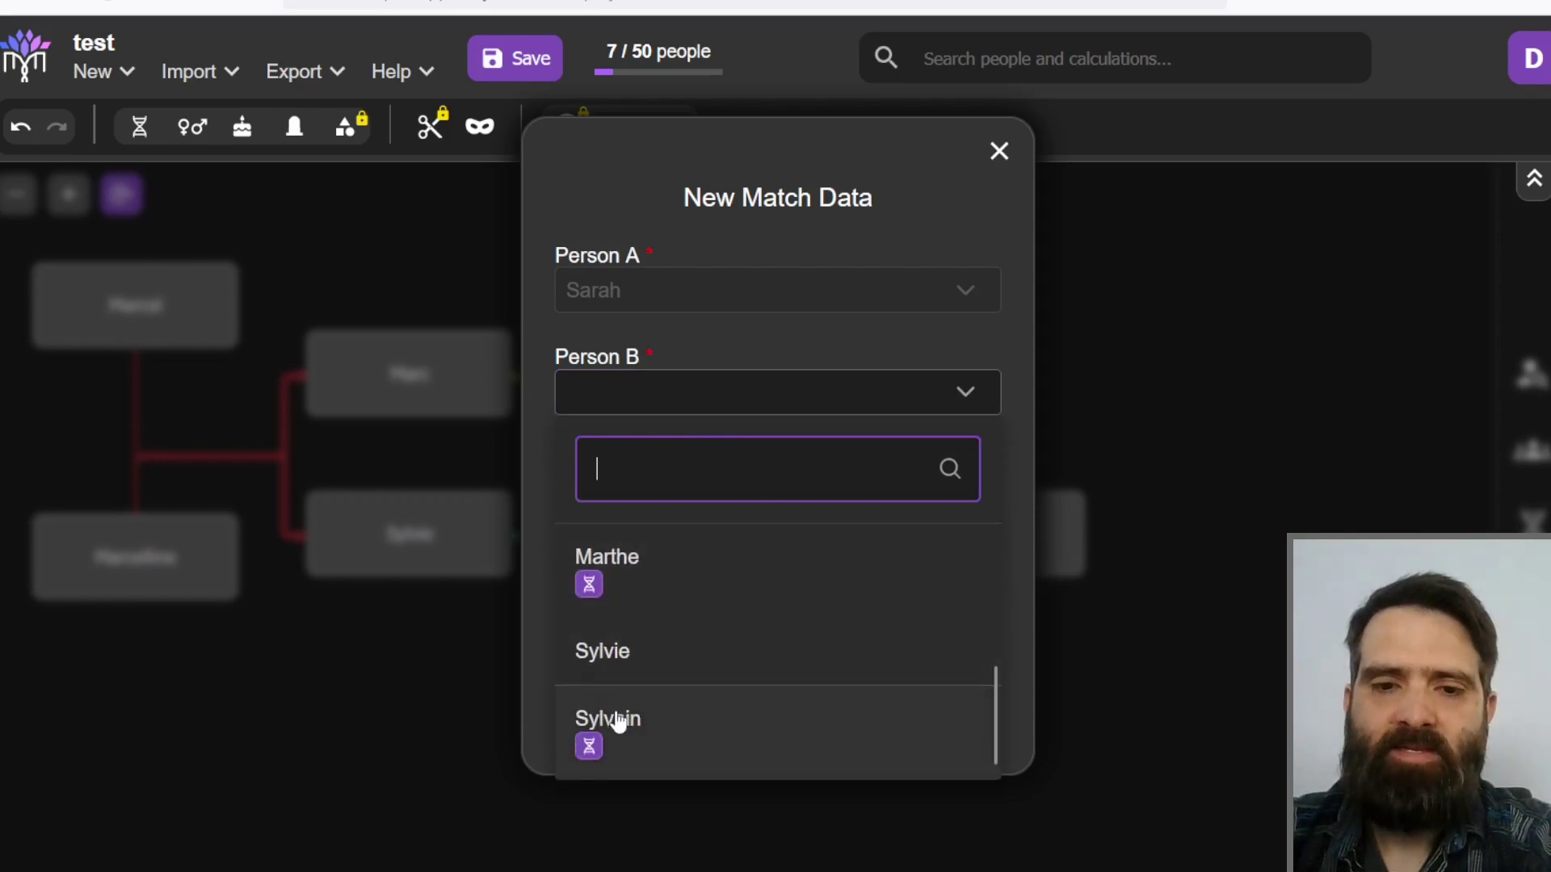
{"action": "left_click", "coordinate": [618, 722]}
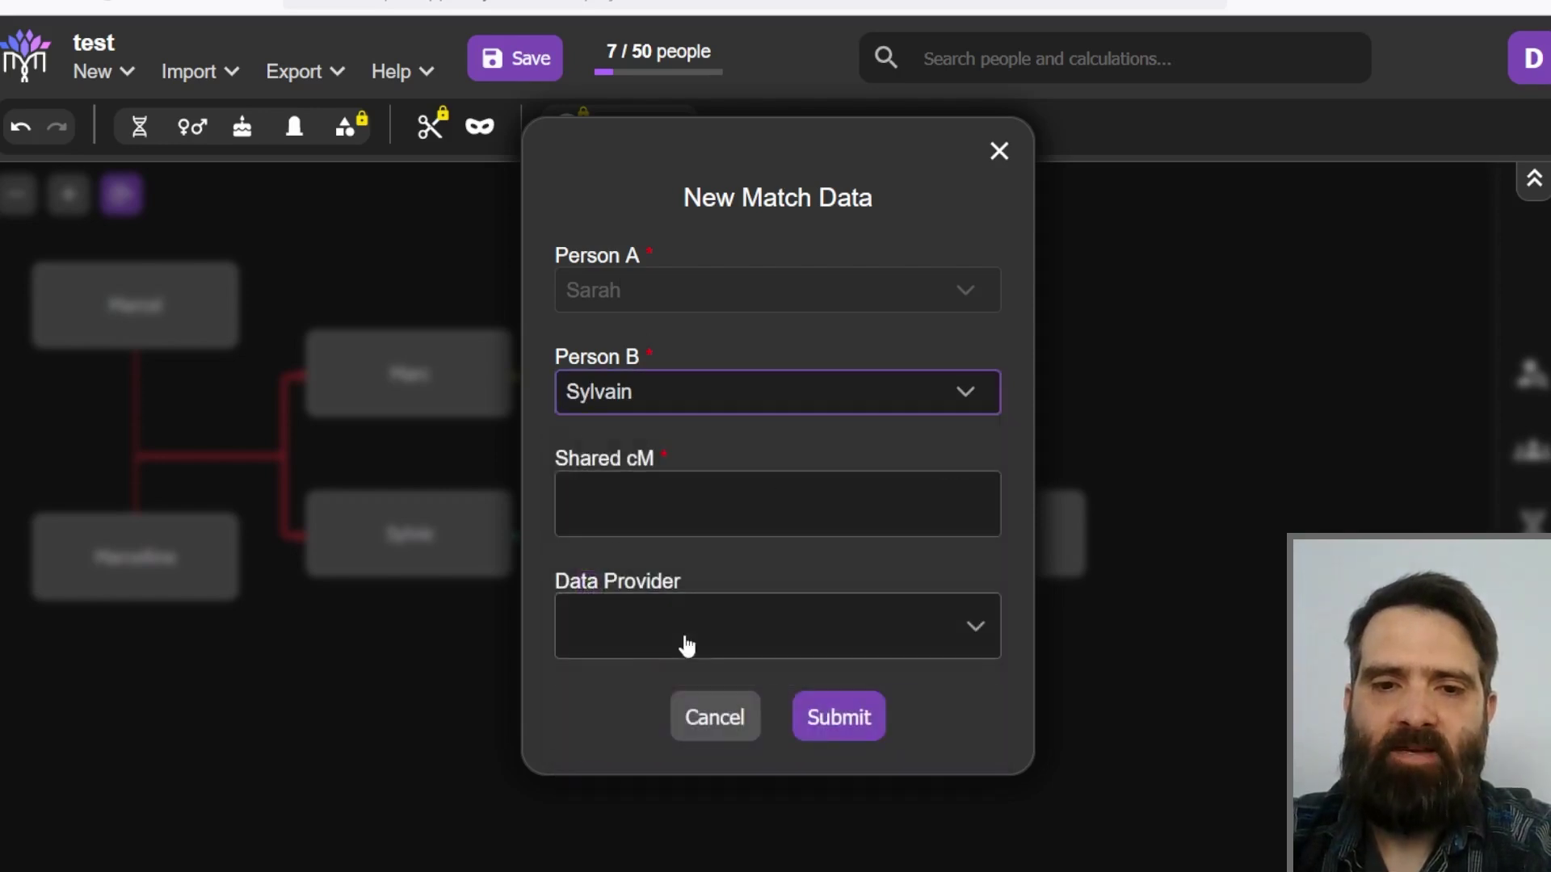
Step: Enter 3500 shared cM with Ancestry as provider, save, and confirm it among the three listed matches
{"action": "left_click", "coordinate": [672, 502]}
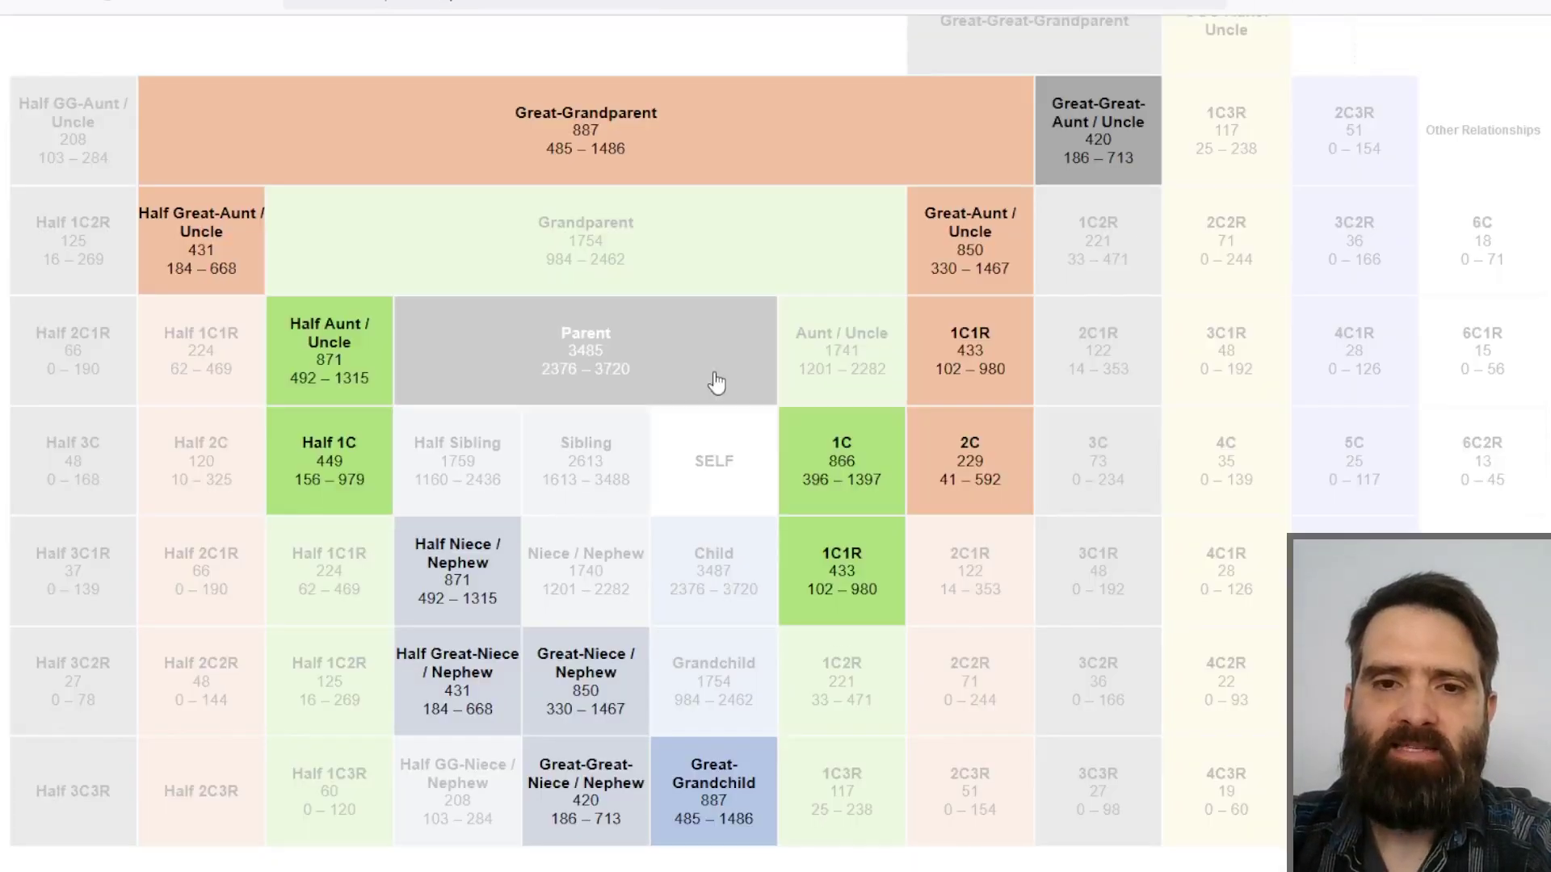
{"action": "left_click", "coordinate": [705, 367]}
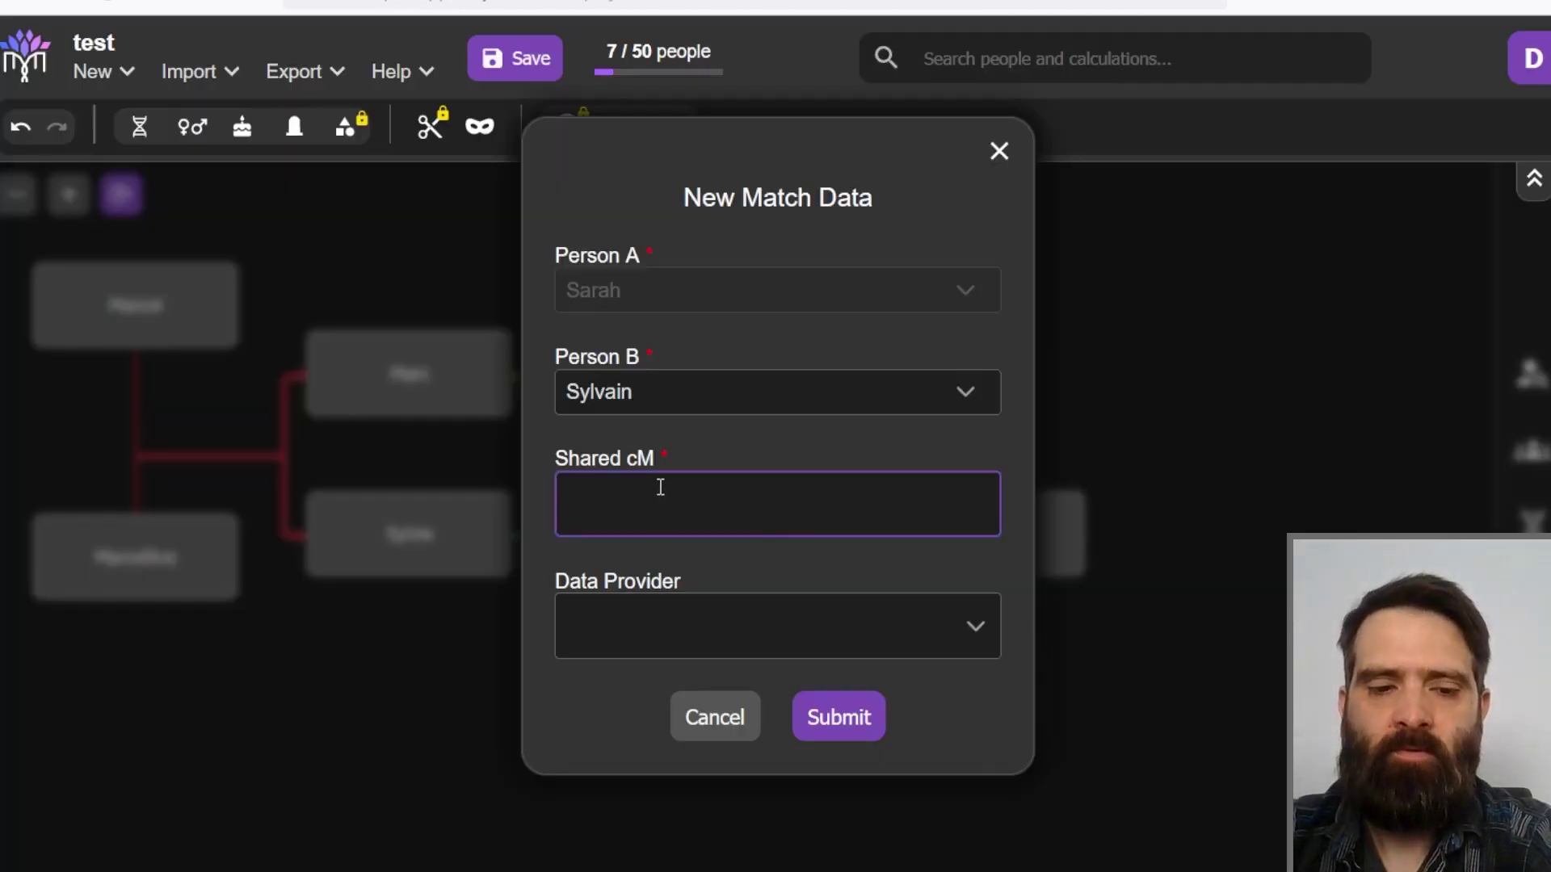
{"action": "type", "text": "500"}
{"action": "left_click", "coordinate": [669, 626]}
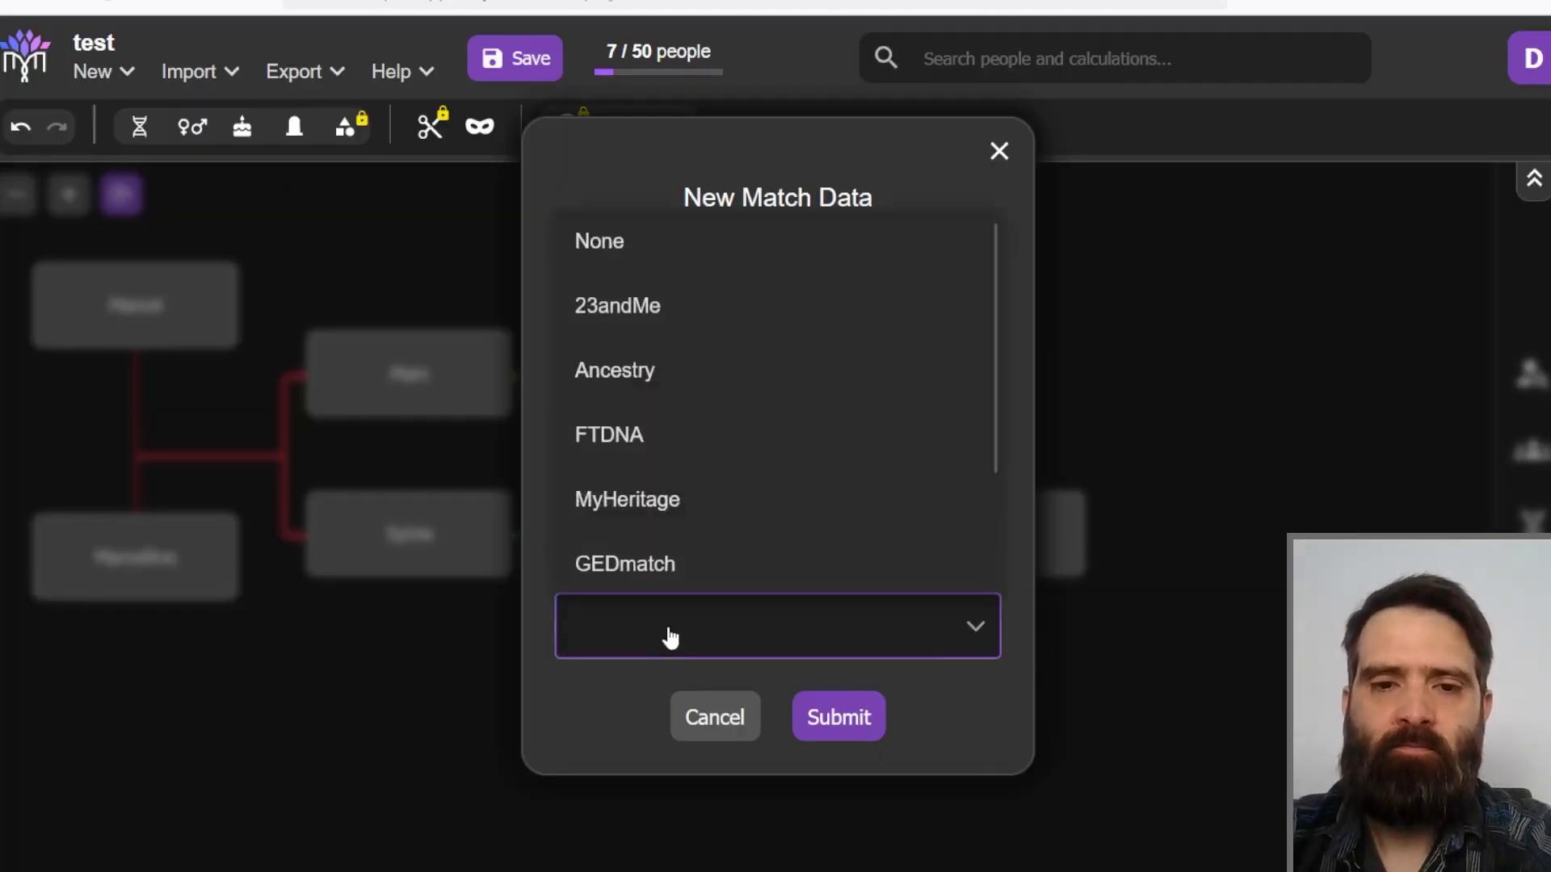
{"action": "left_click", "coordinate": [669, 388]}
{"action": "left_click", "coordinate": [839, 716]}
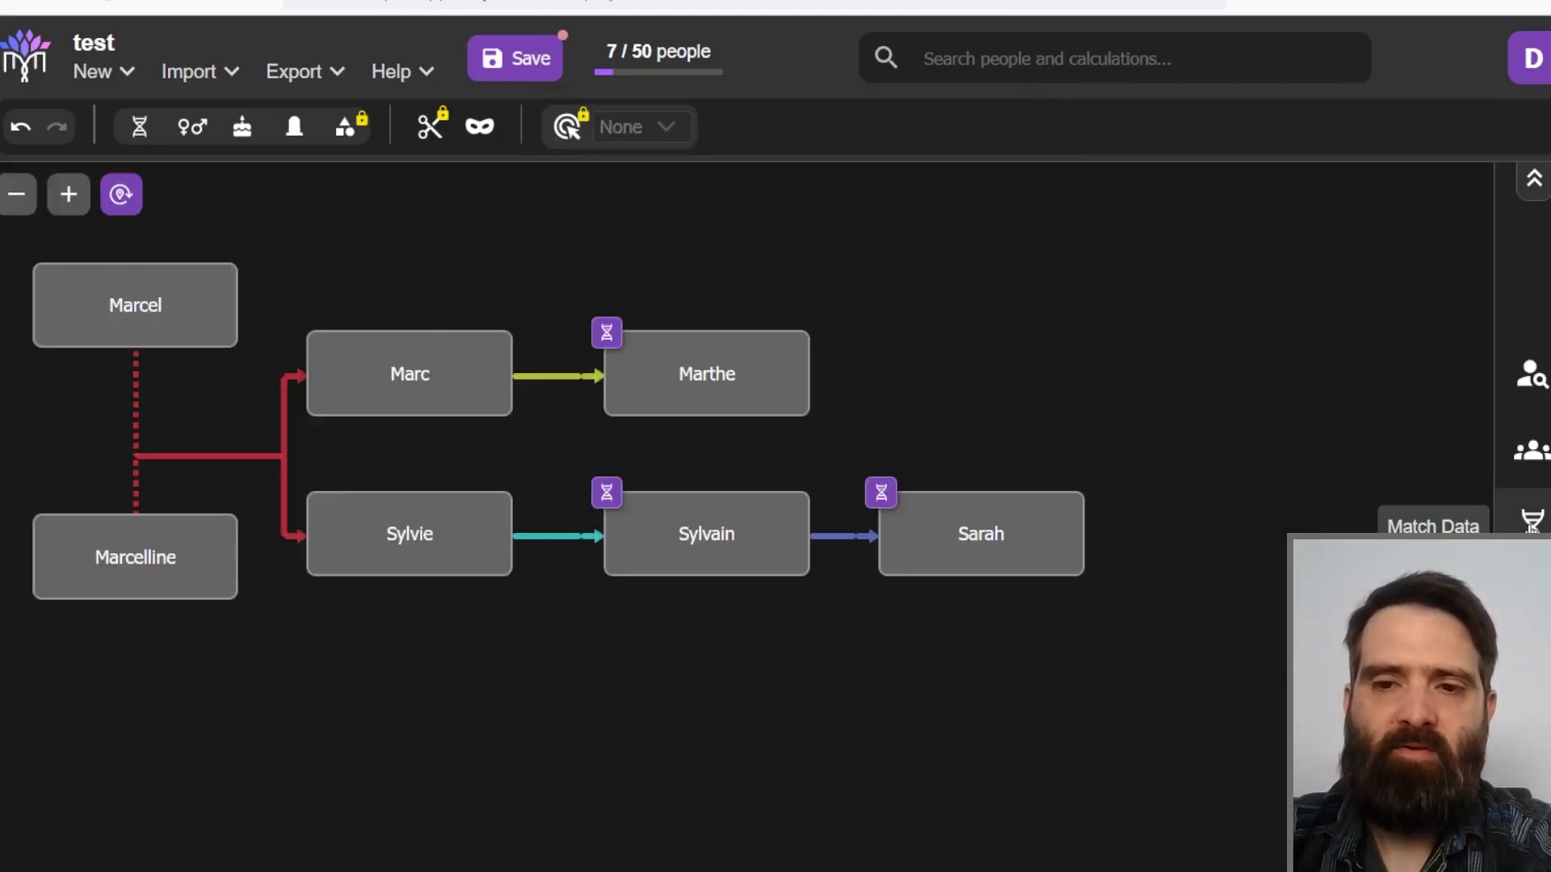
{"action": "left_click", "coordinate": [1532, 519]}
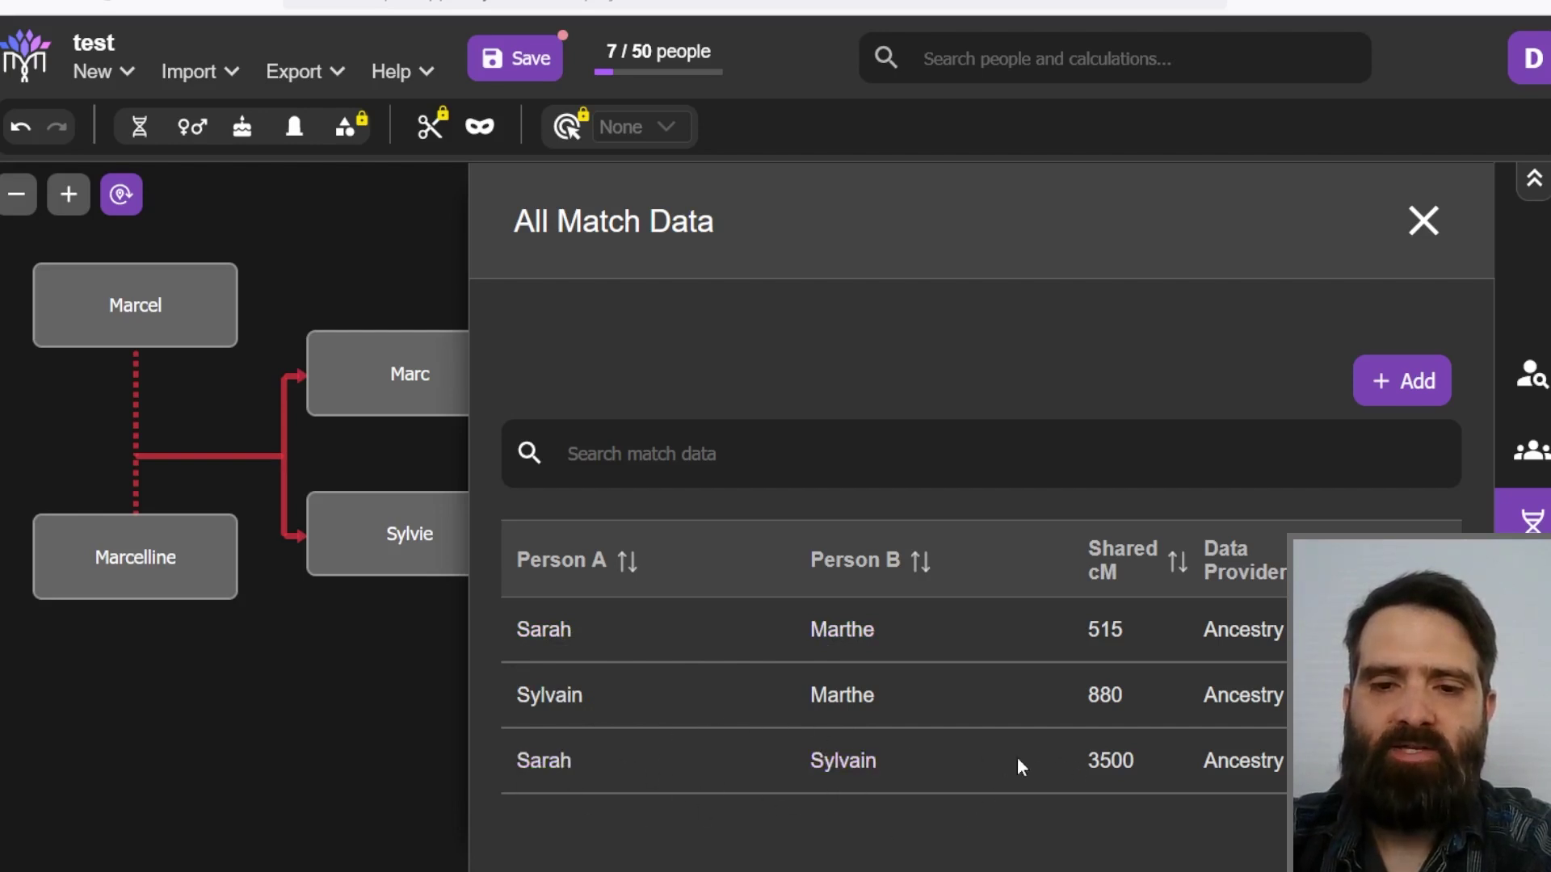
{"action": "left_click", "coordinate": [255, 713]}
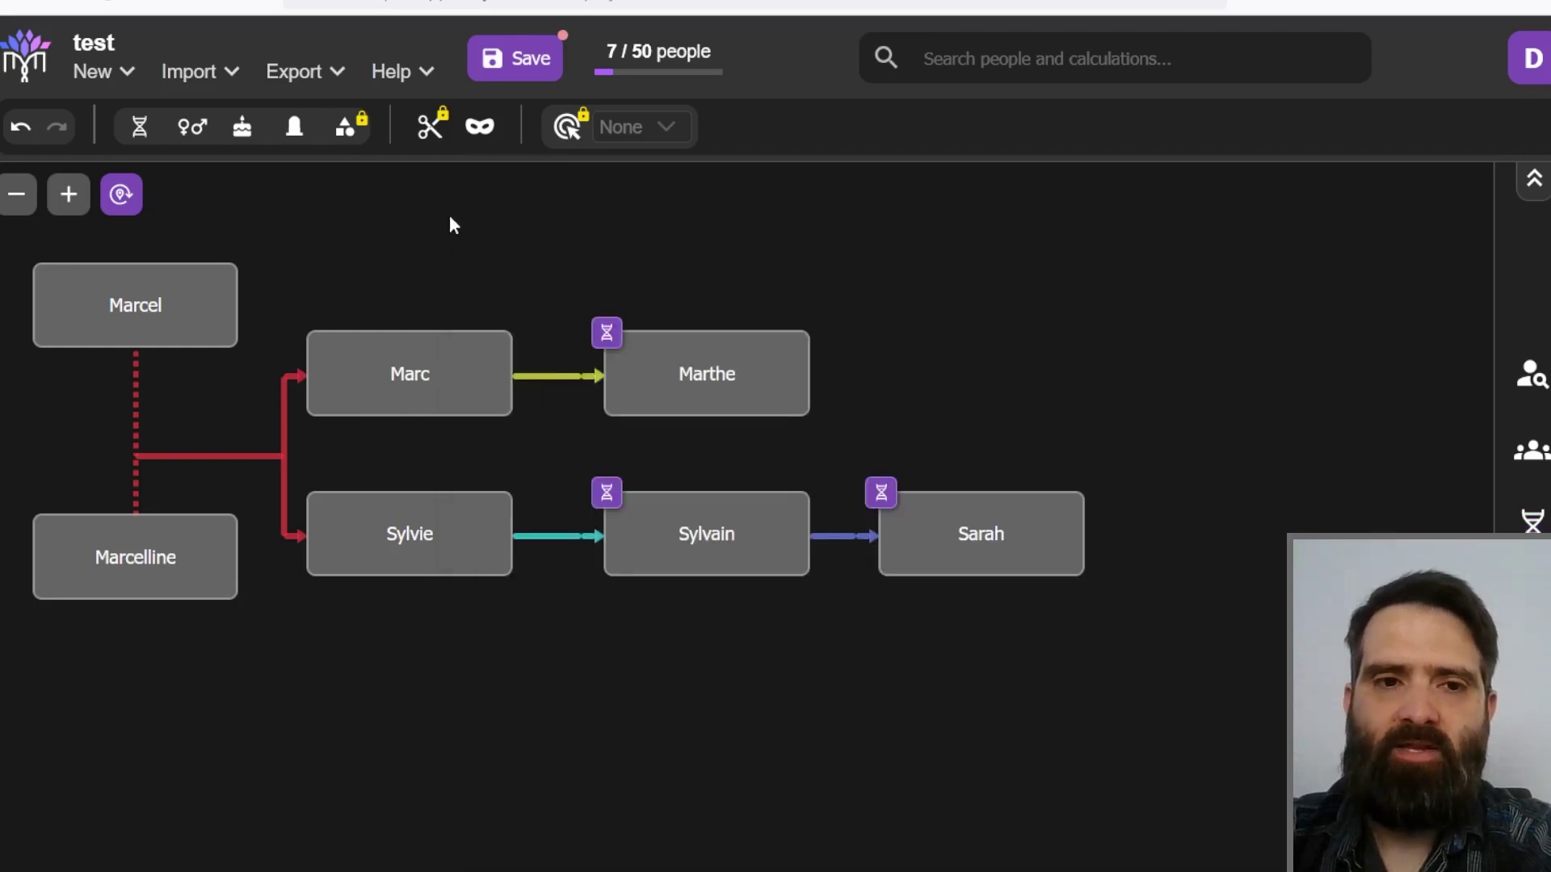
Step: Delete the old validation1 calculation
{"action": "left_click", "coordinate": [1532, 598]}
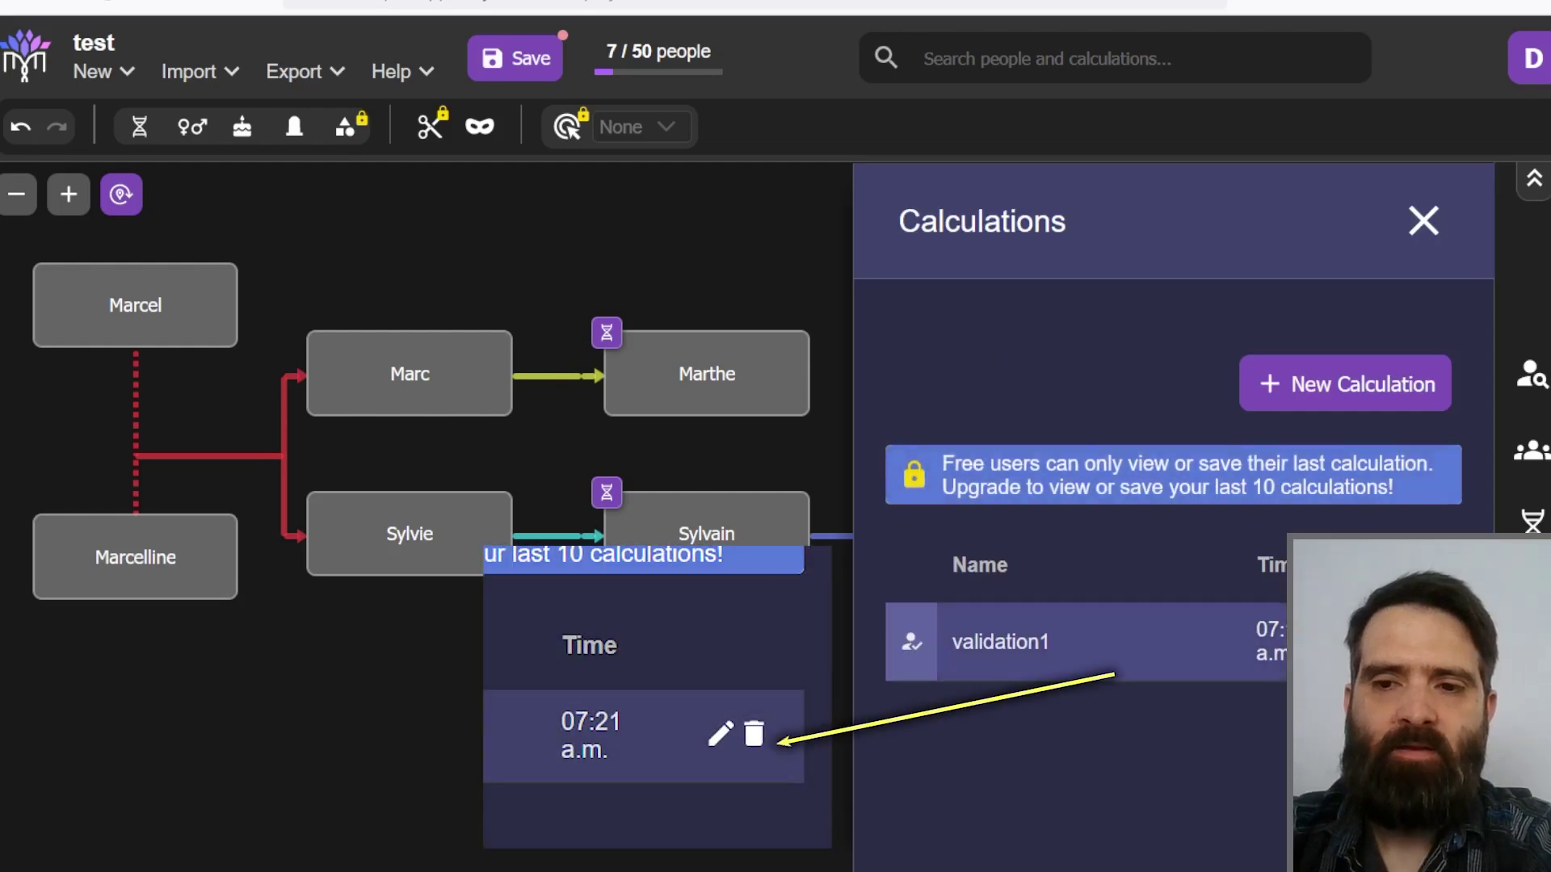
{"action": "left_click", "coordinate": [1446, 642]}
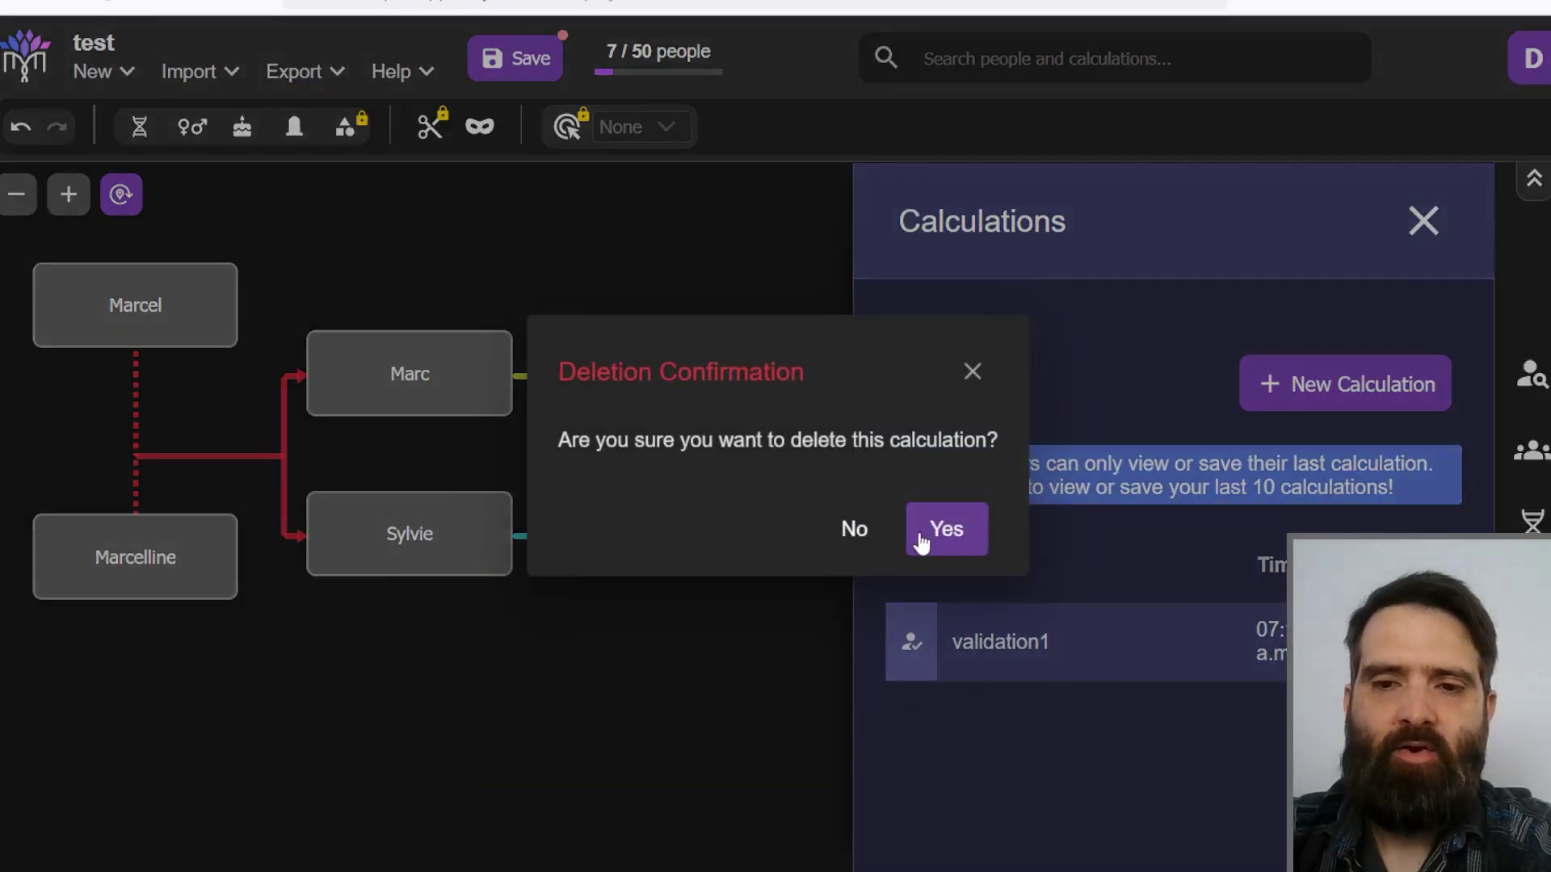
{"action": "left_click", "coordinate": [929, 526]}
Step: Run a new 3000-trial High Precision validation and review the results before closing them
{"action": "left_click", "coordinate": [1304, 397]}
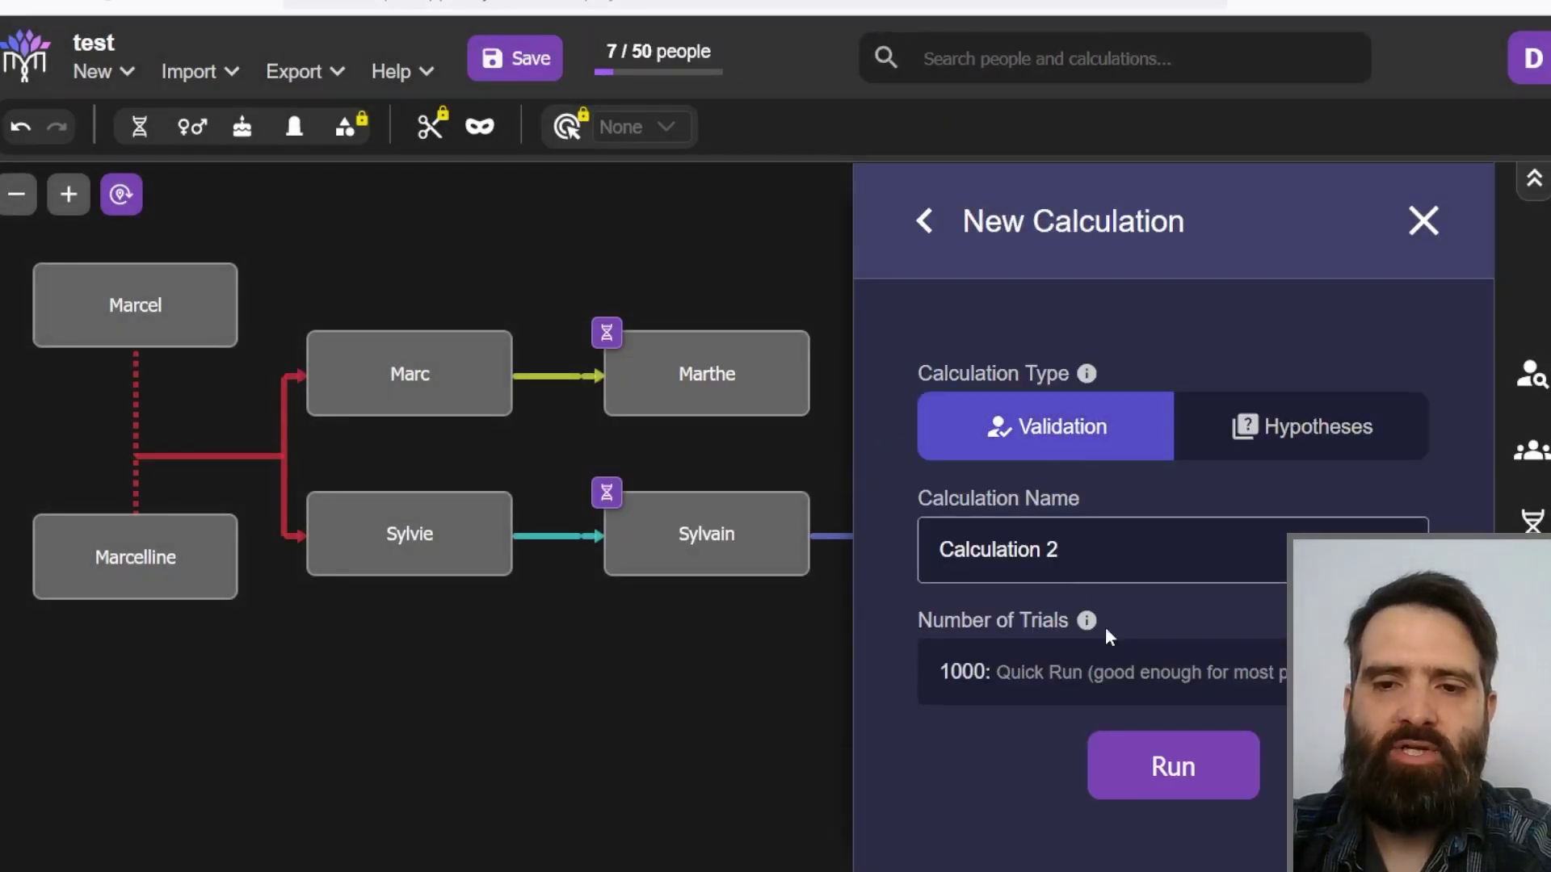
{"action": "left_click", "coordinate": [1104, 691]}
{"action": "left_click", "coordinate": [1005, 476]}
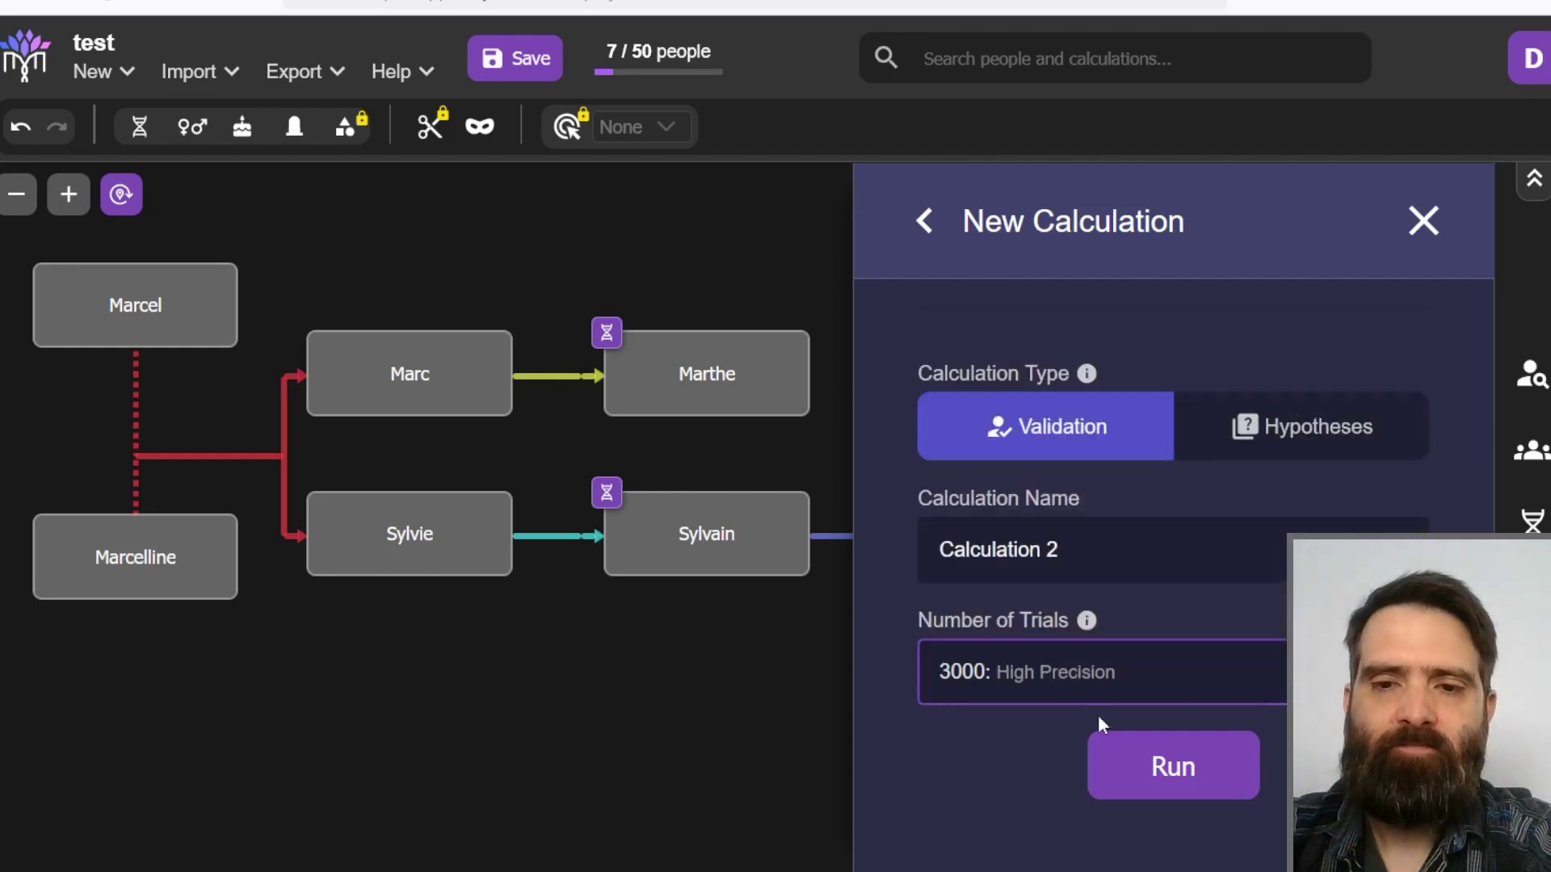
{"action": "left_click", "coordinate": [1131, 764]}
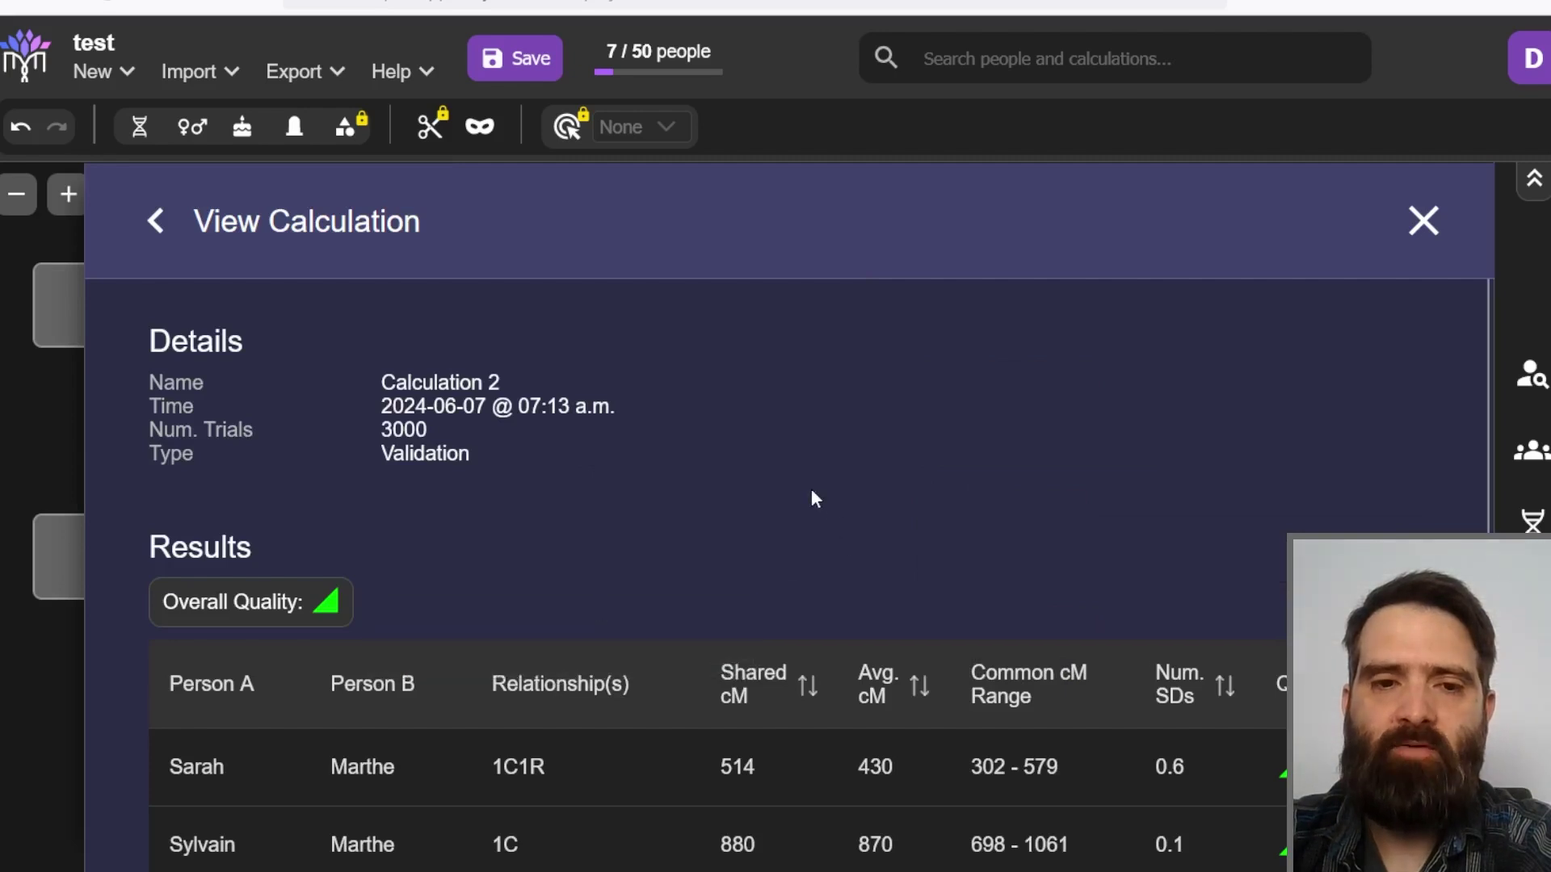
{"action": "scroll", "coordinate": [814, 497], "scroll_direction": "down", "scroll_amount": 2}
{"action": "mouse_move", "coordinate": [263, 478]}
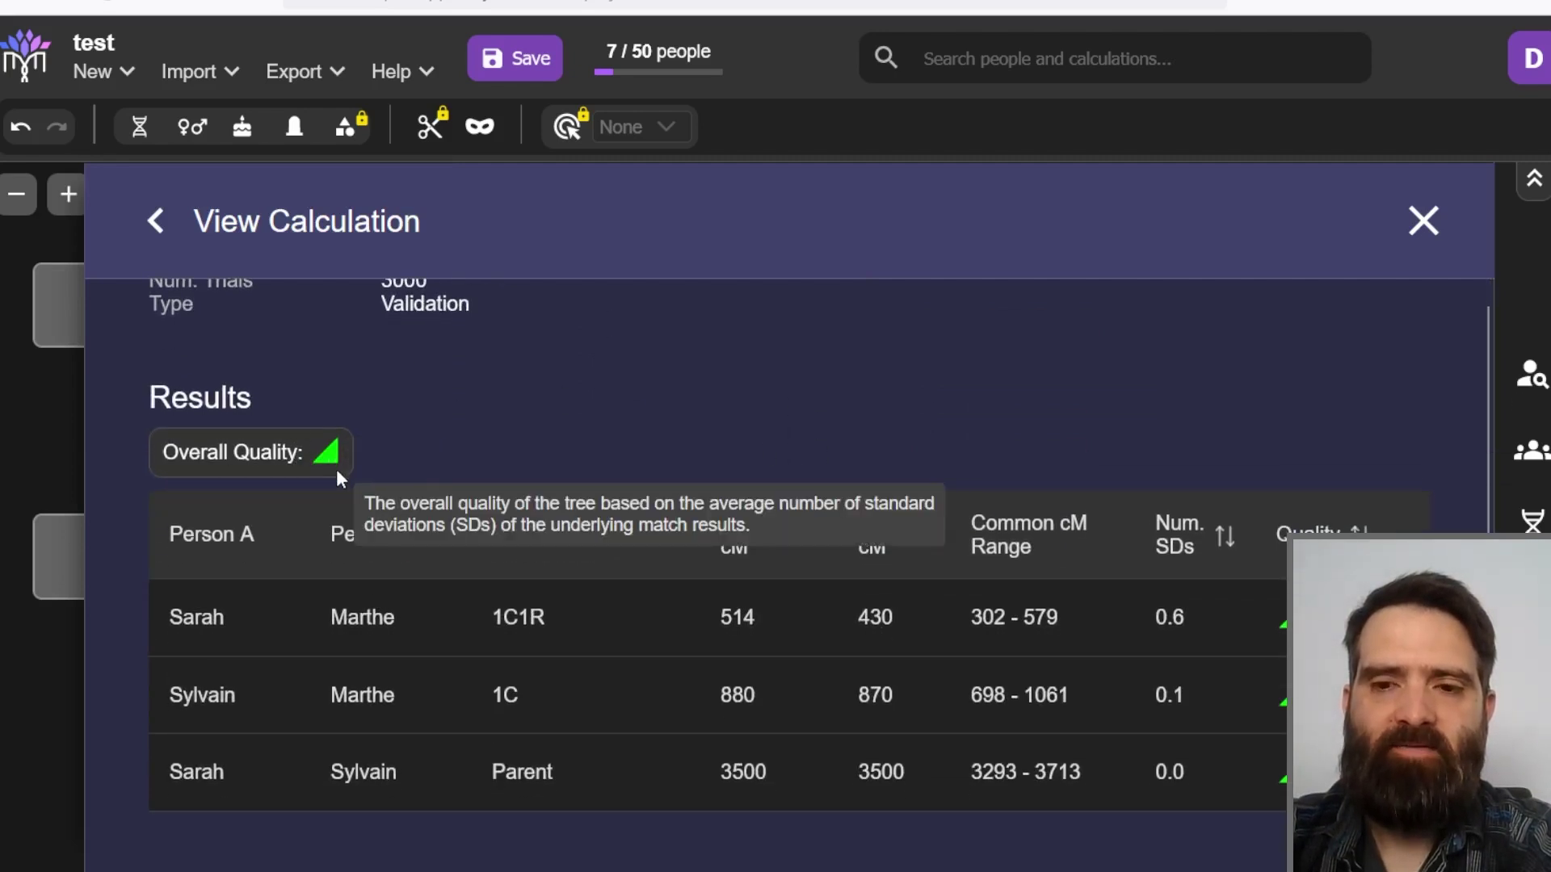
{"action": "left_click", "coordinate": [1426, 221]}
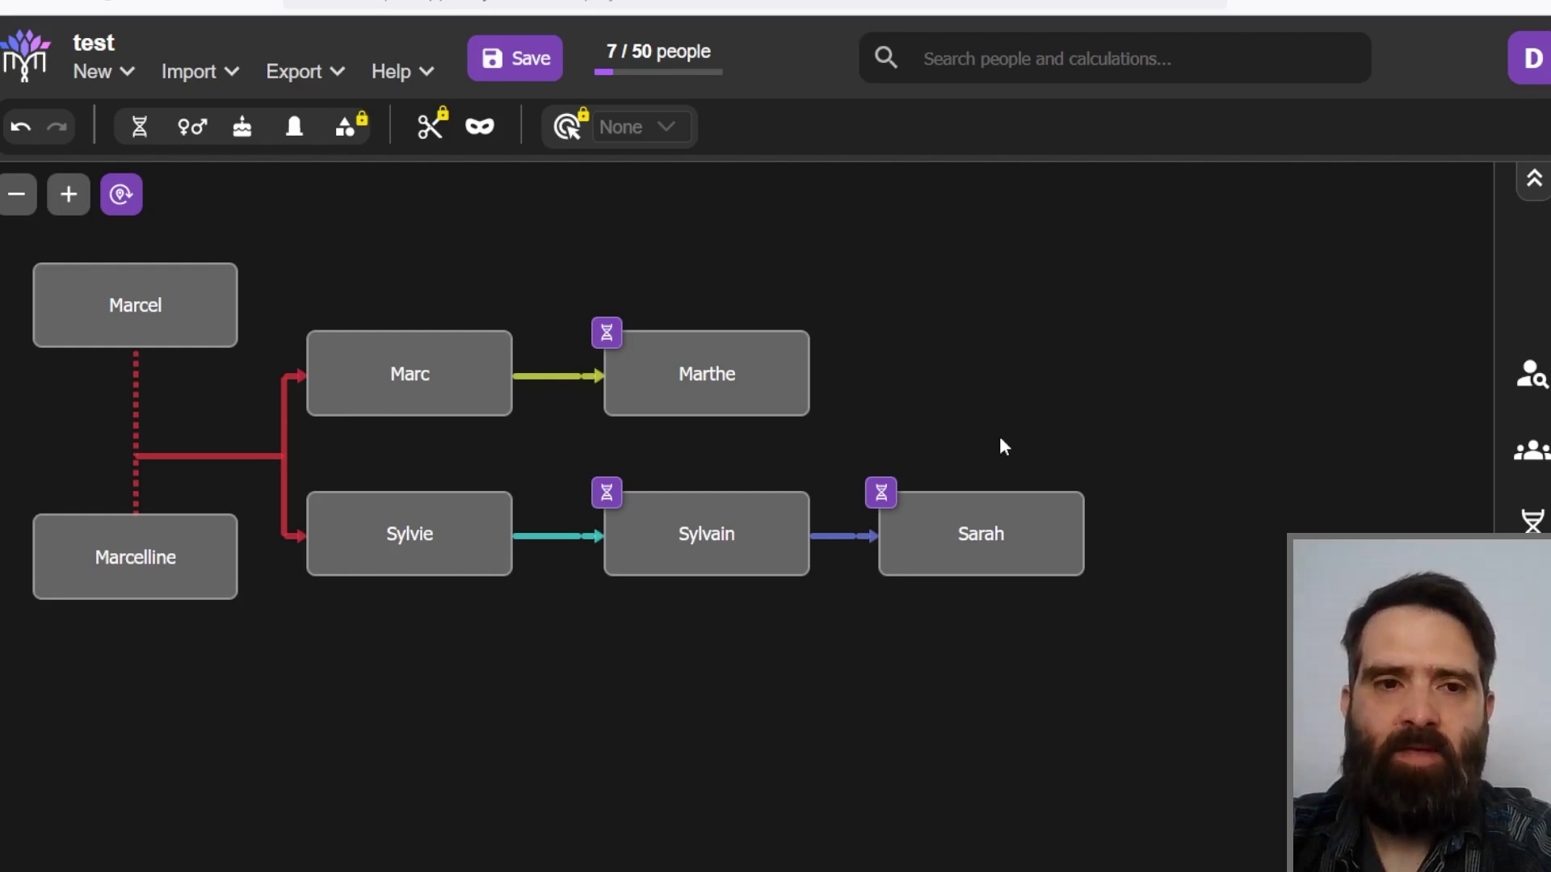
Step: Add a child under Marcelline and rename it 'Hypothèse 1'
{"action": "mouse_move", "coordinate": [654, 594]}
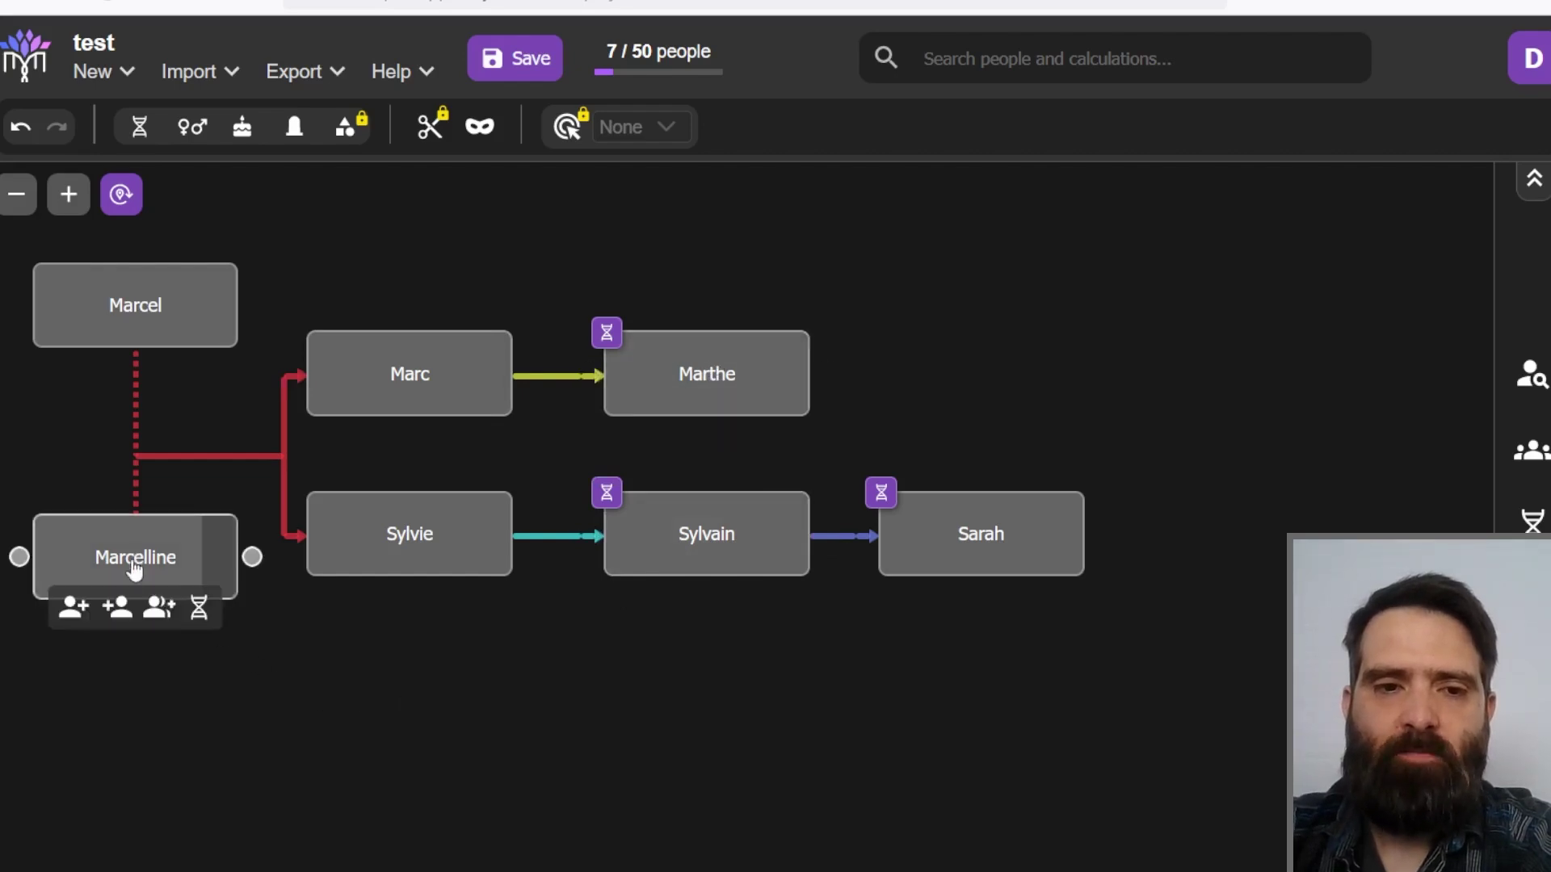
{"action": "left_click", "coordinate": [119, 611]}
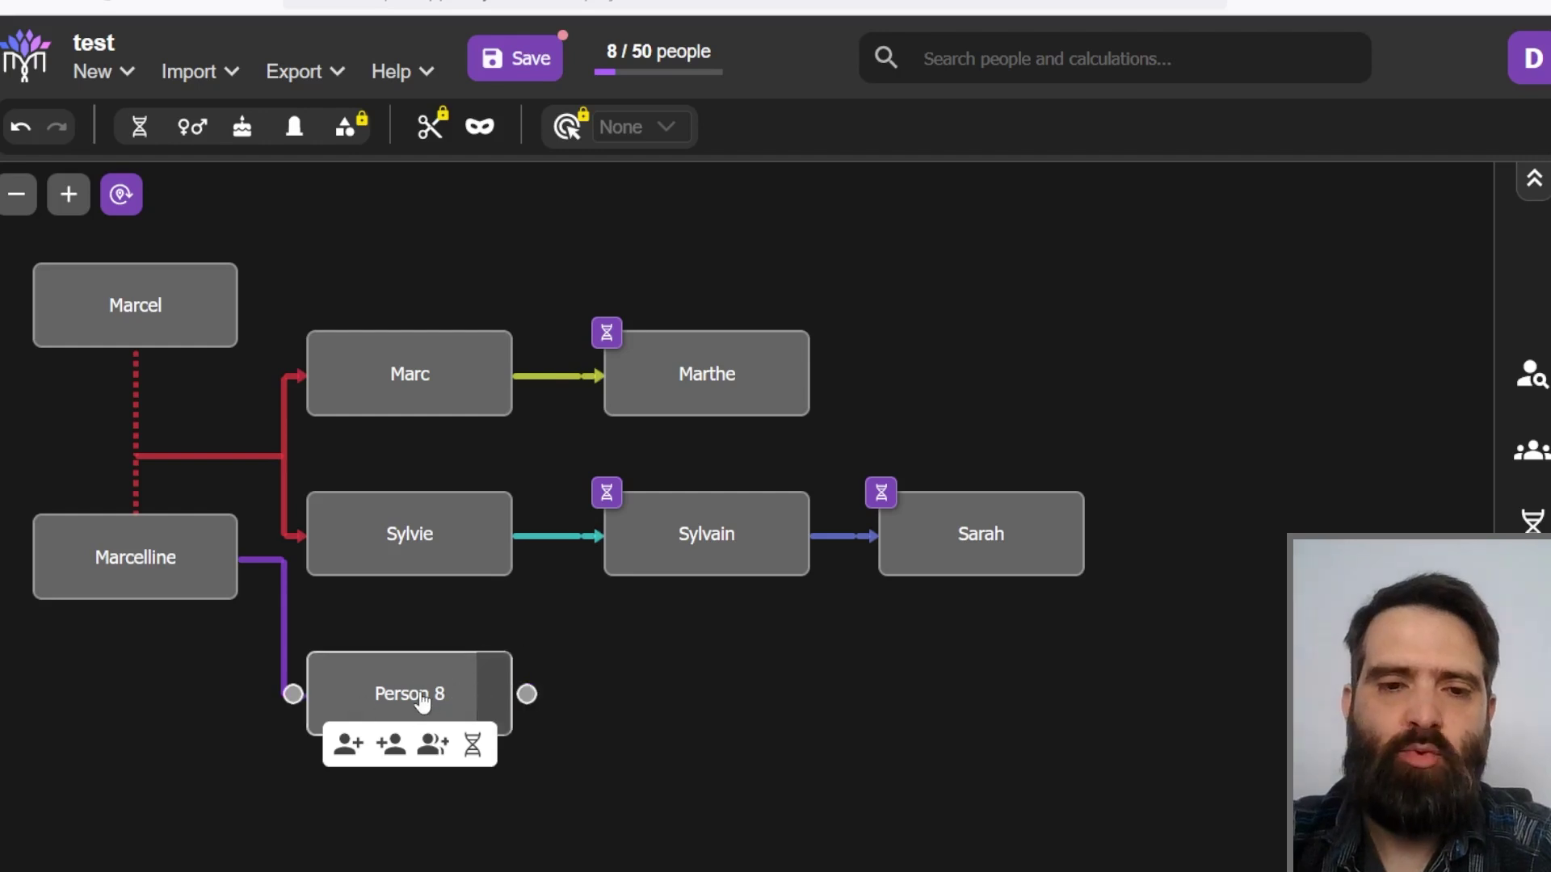
{"action": "double_click", "coordinate": [422, 699]}
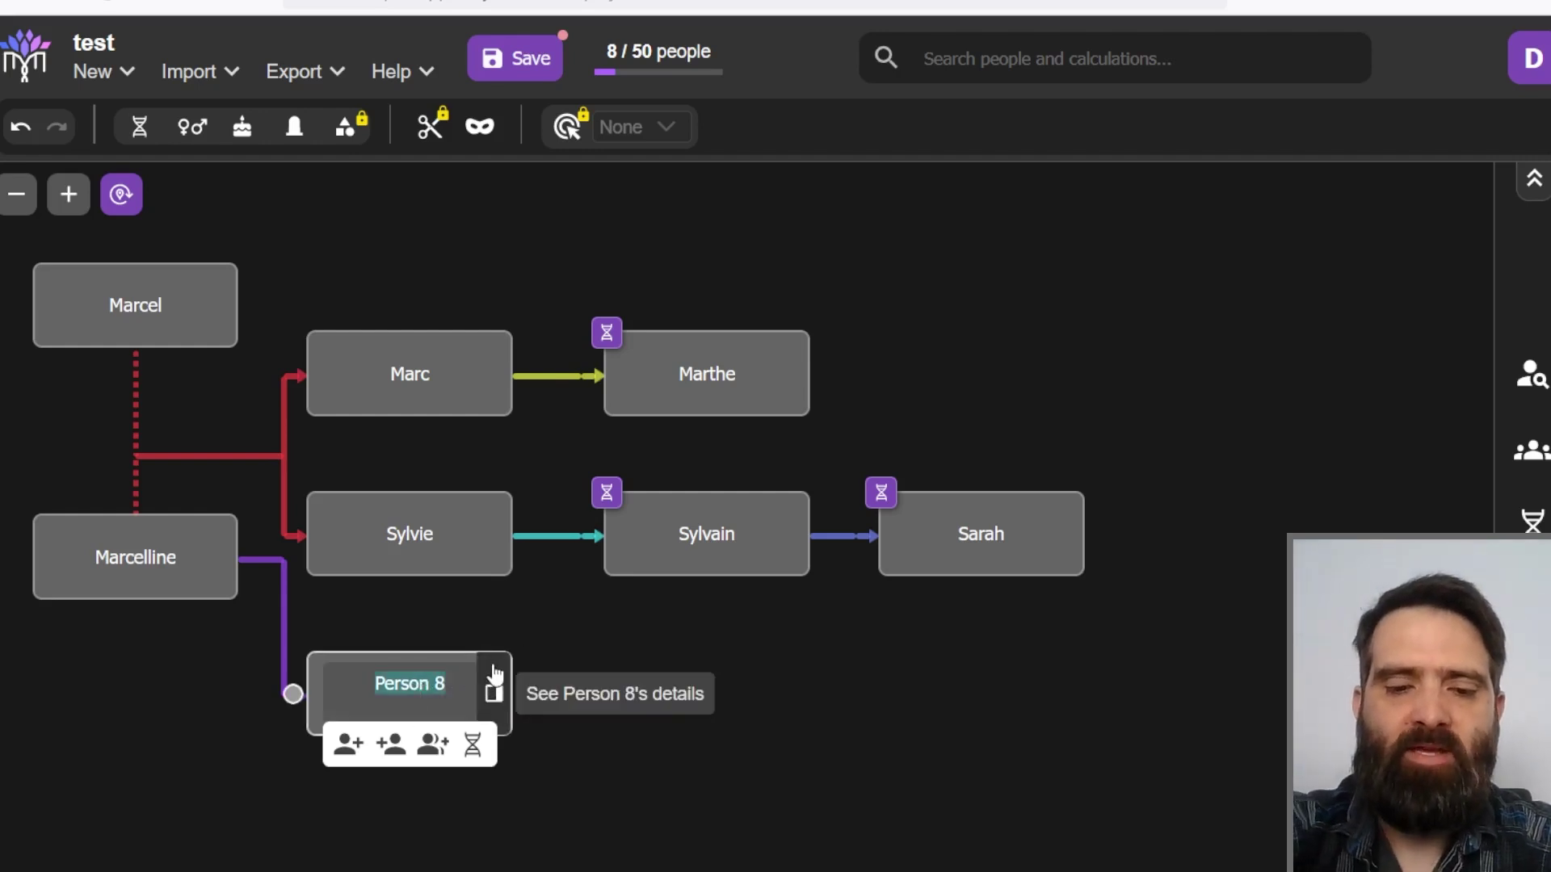
{"action": "type", "text": "Hypothèse 1"}
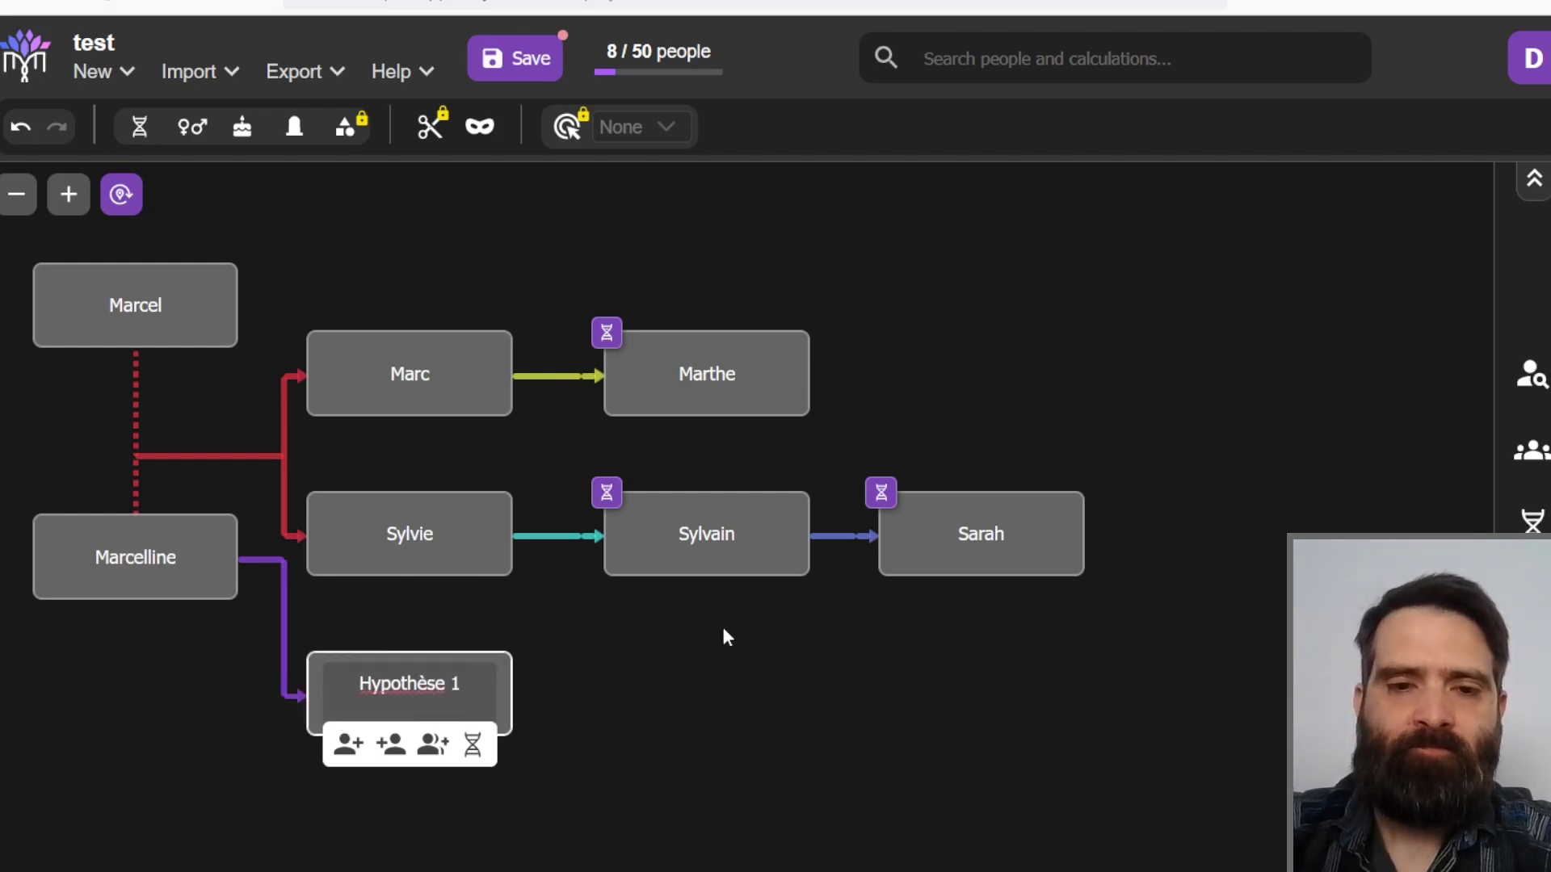
{"action": "key", "text": "Return"}
Step: Convert Hypothèse 1 into hypothesis H1 for Person of Interest
{"action": "mouse_move", "coordinate": [752, 394]}
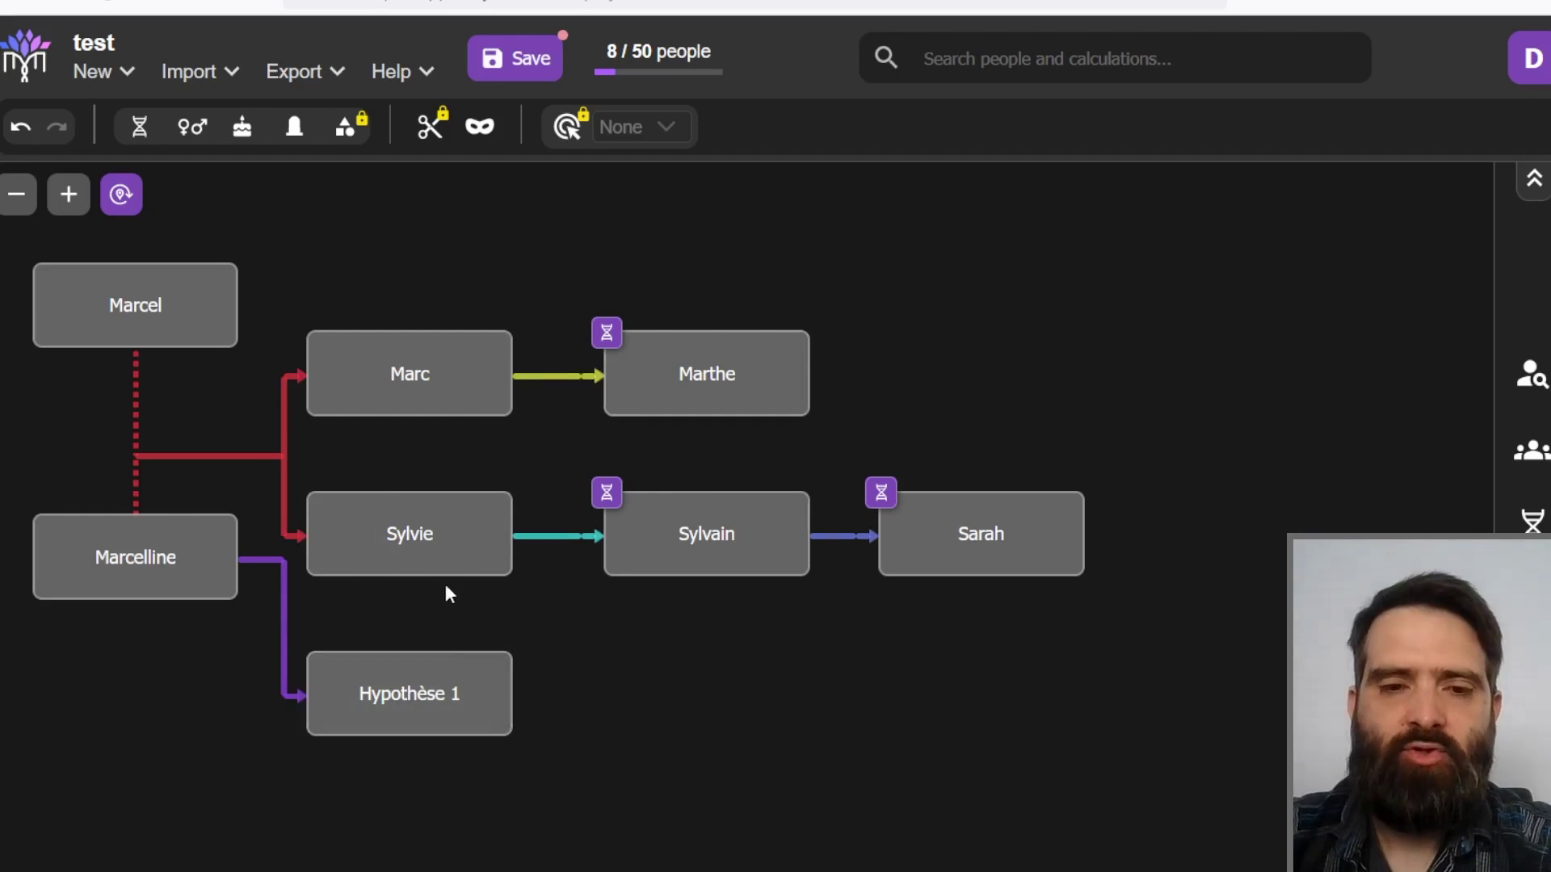
{"action": "mouse_move", "coordinate": [420, 677]}
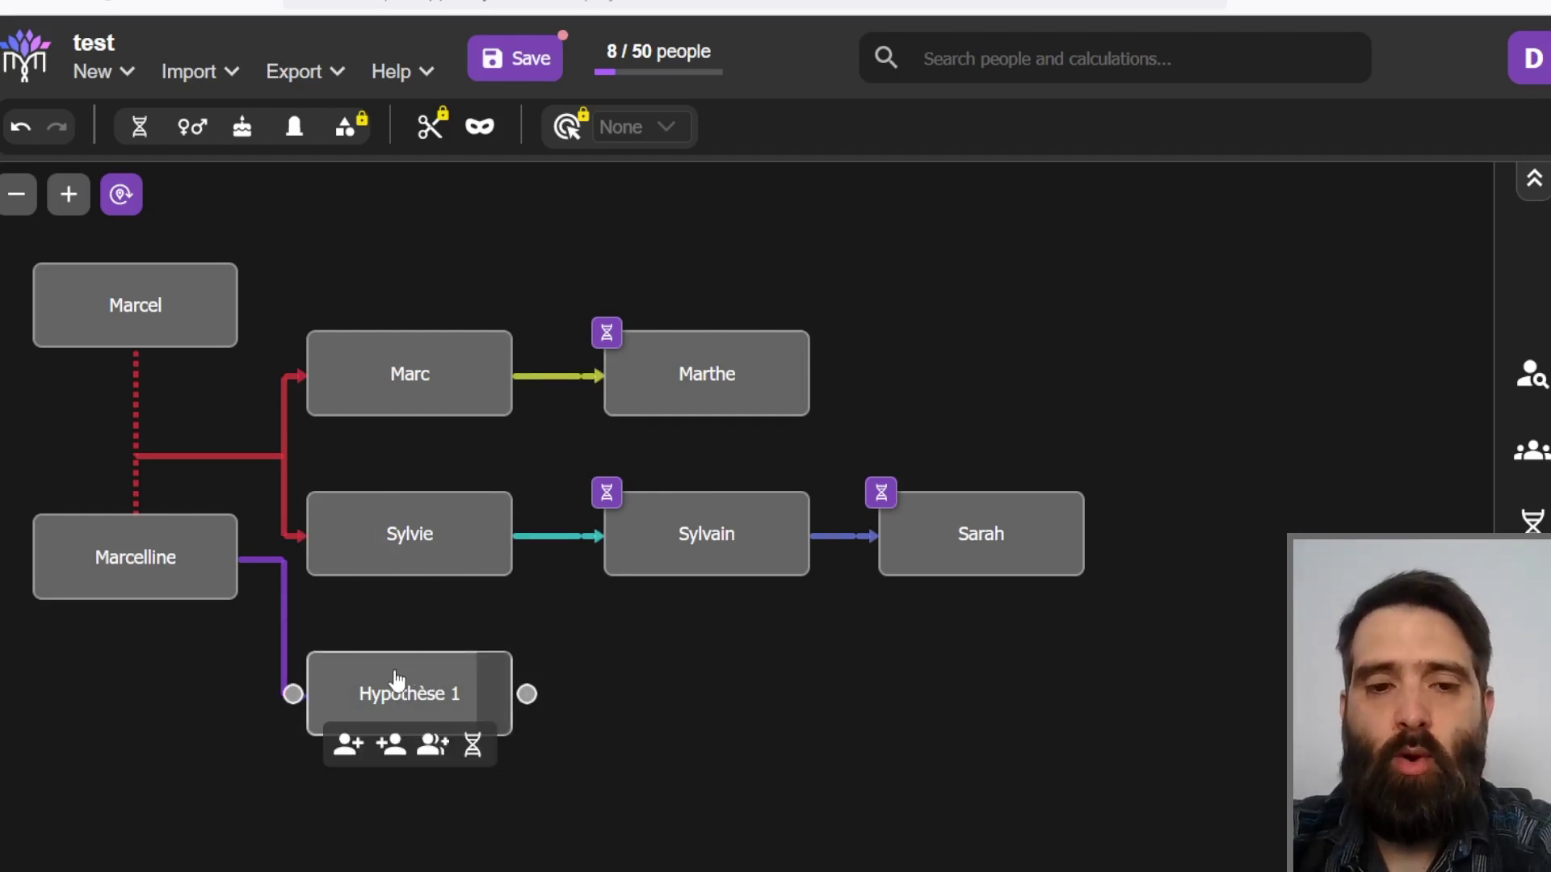
{"action": "right_click", "coordinate": [374, 688]}
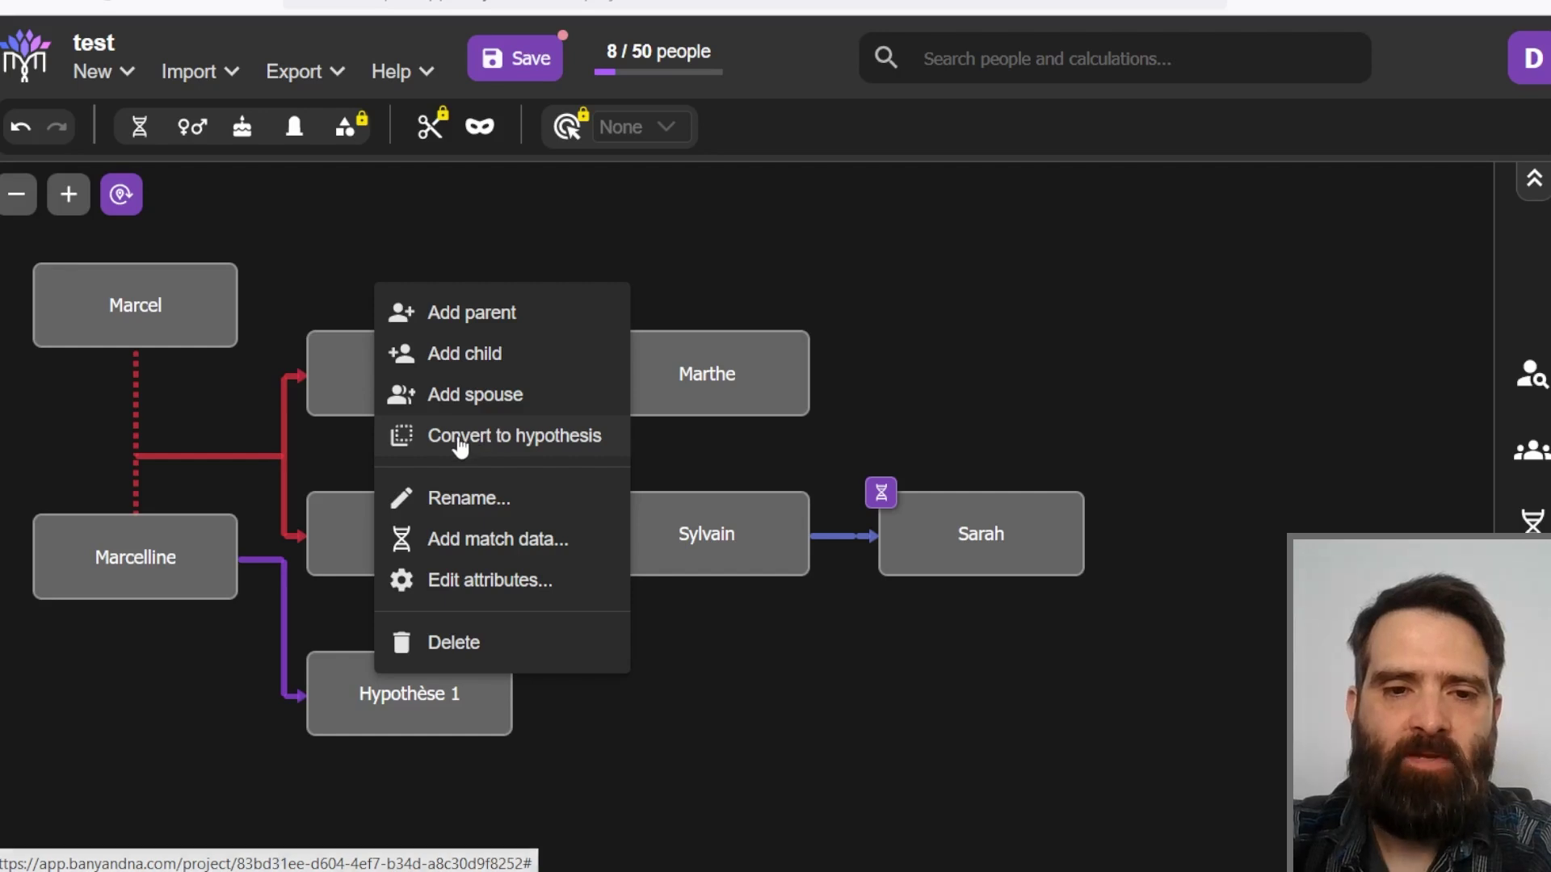
{"action": "left_click", "coordinate": [488, 441]}
{"action": "left_click", "coordinate": [808, 520]}
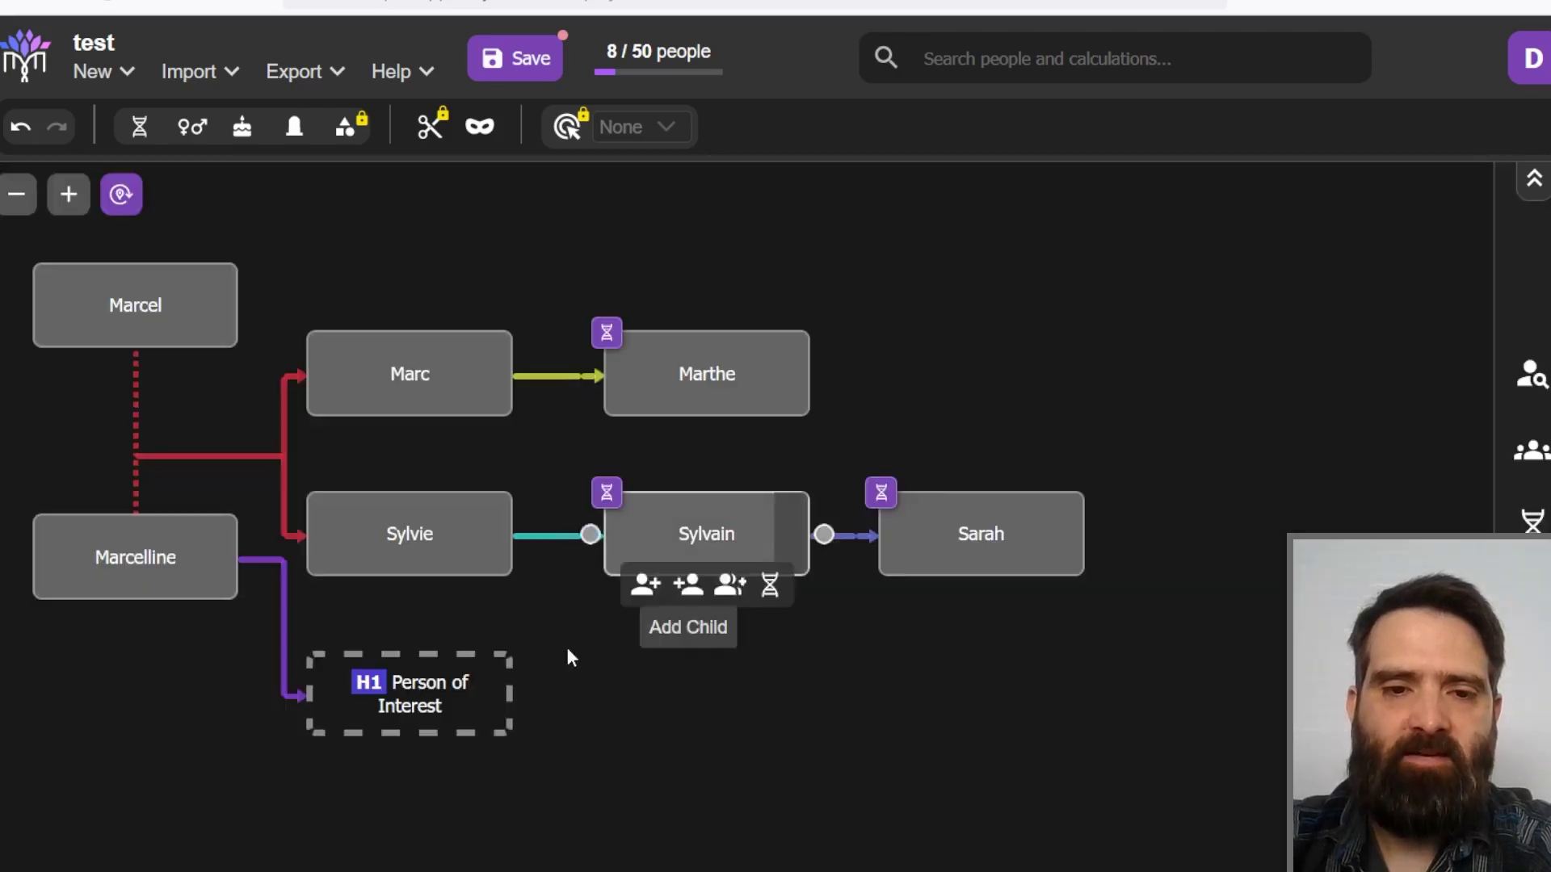
Step: Record a 400 cM Ancestry match between Person of Interest and Marthe
{"action": "mouse_move", "coordinate": [388, 699]}
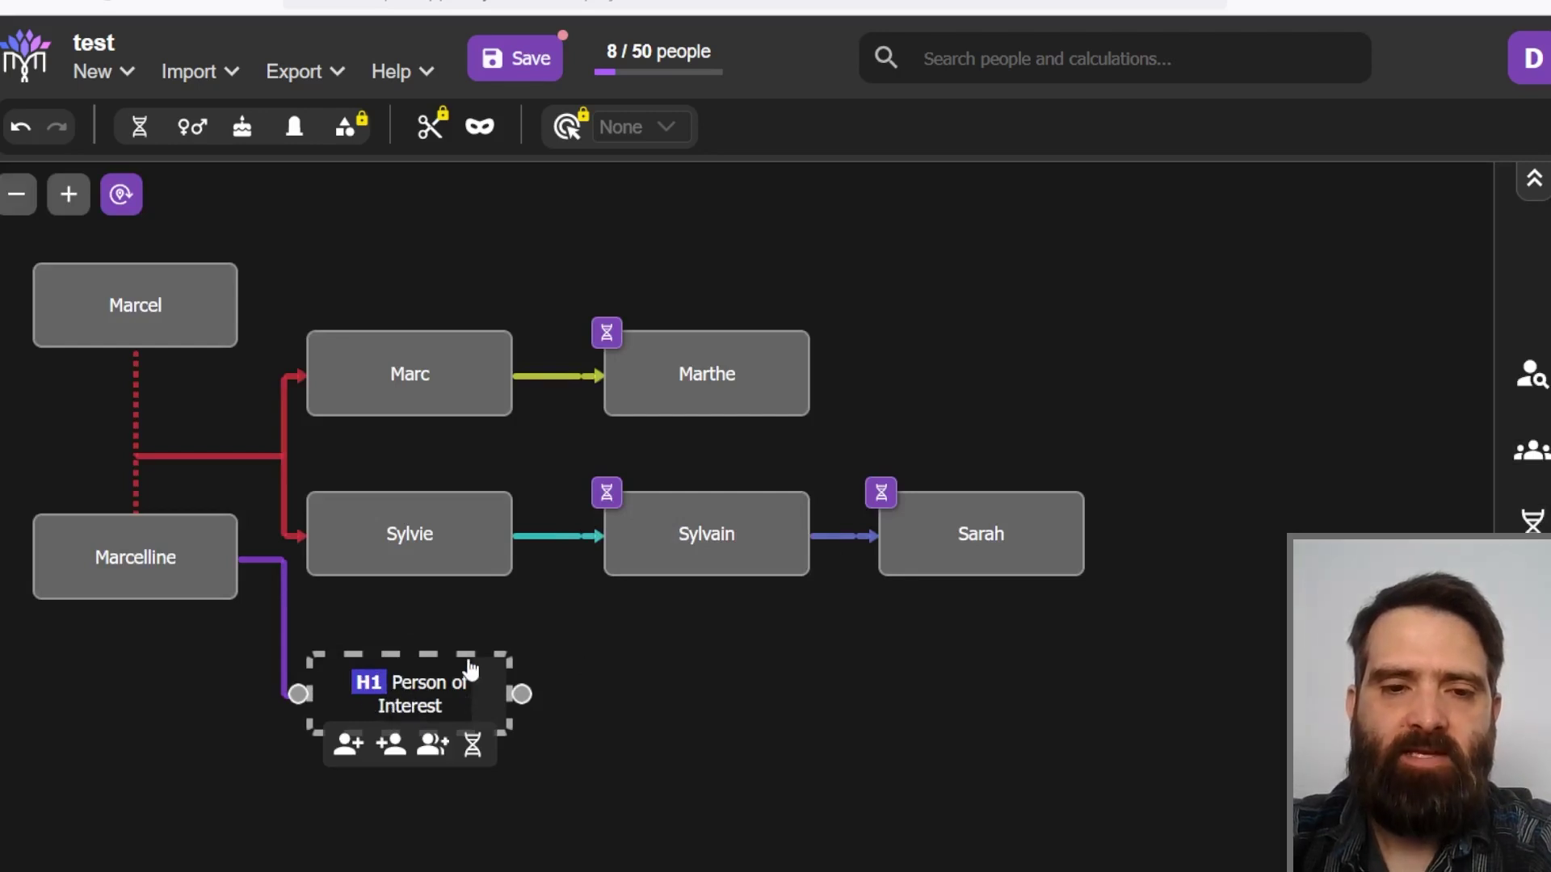
{"action": "left_click", "coordinate": [473, 747]}
{"action": "left_click", "coordinate": [657, 404]}
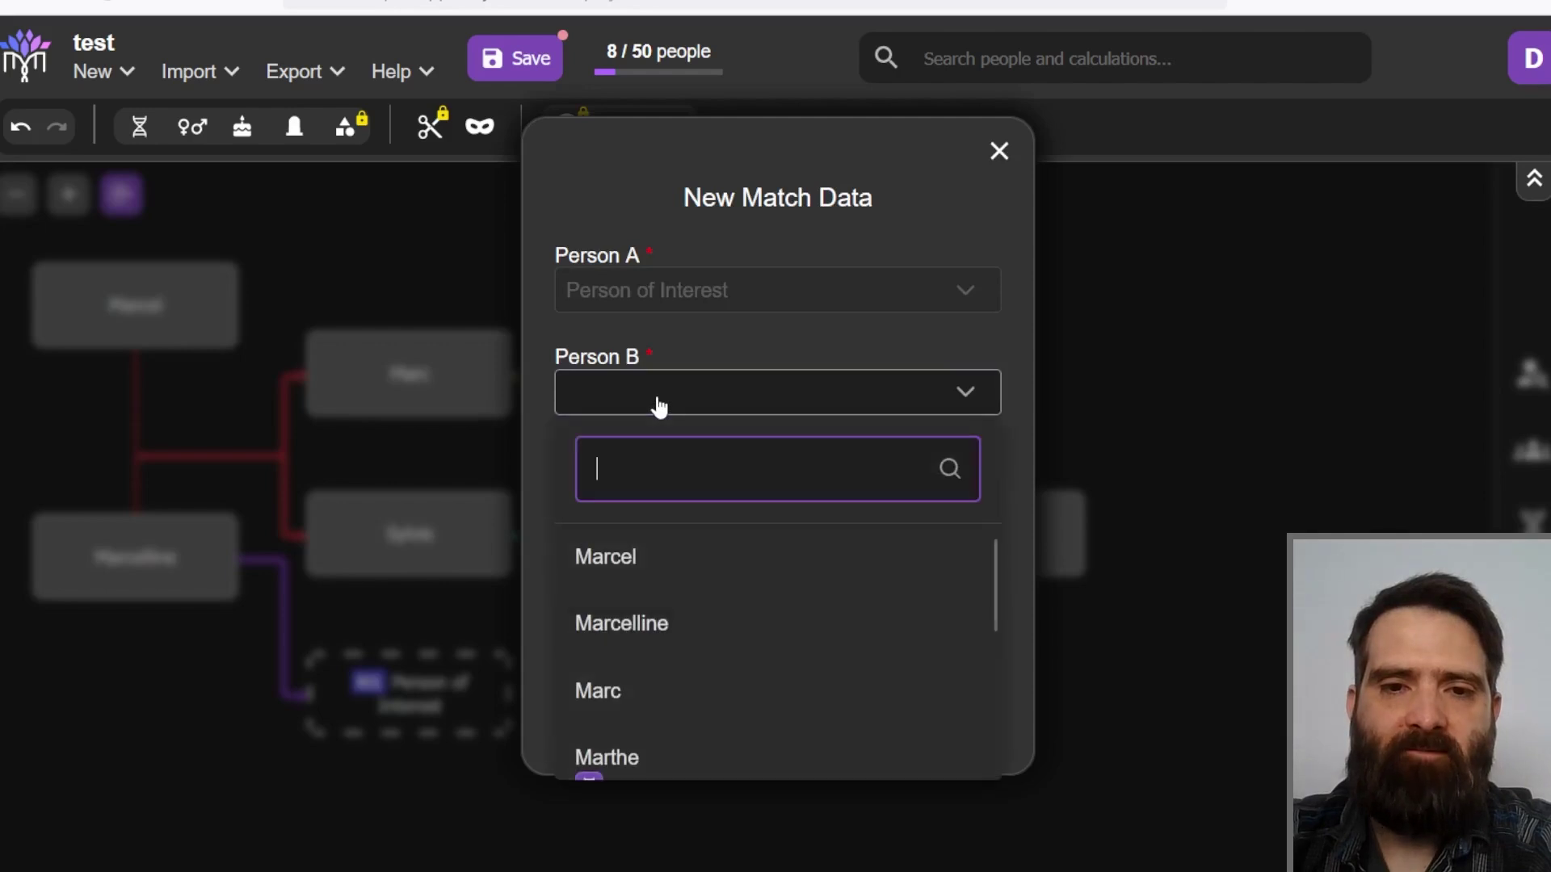
{"action": "scroll", "coordinate": [654, 602], "scroll_direction": "down", "scroll_amount": 2}
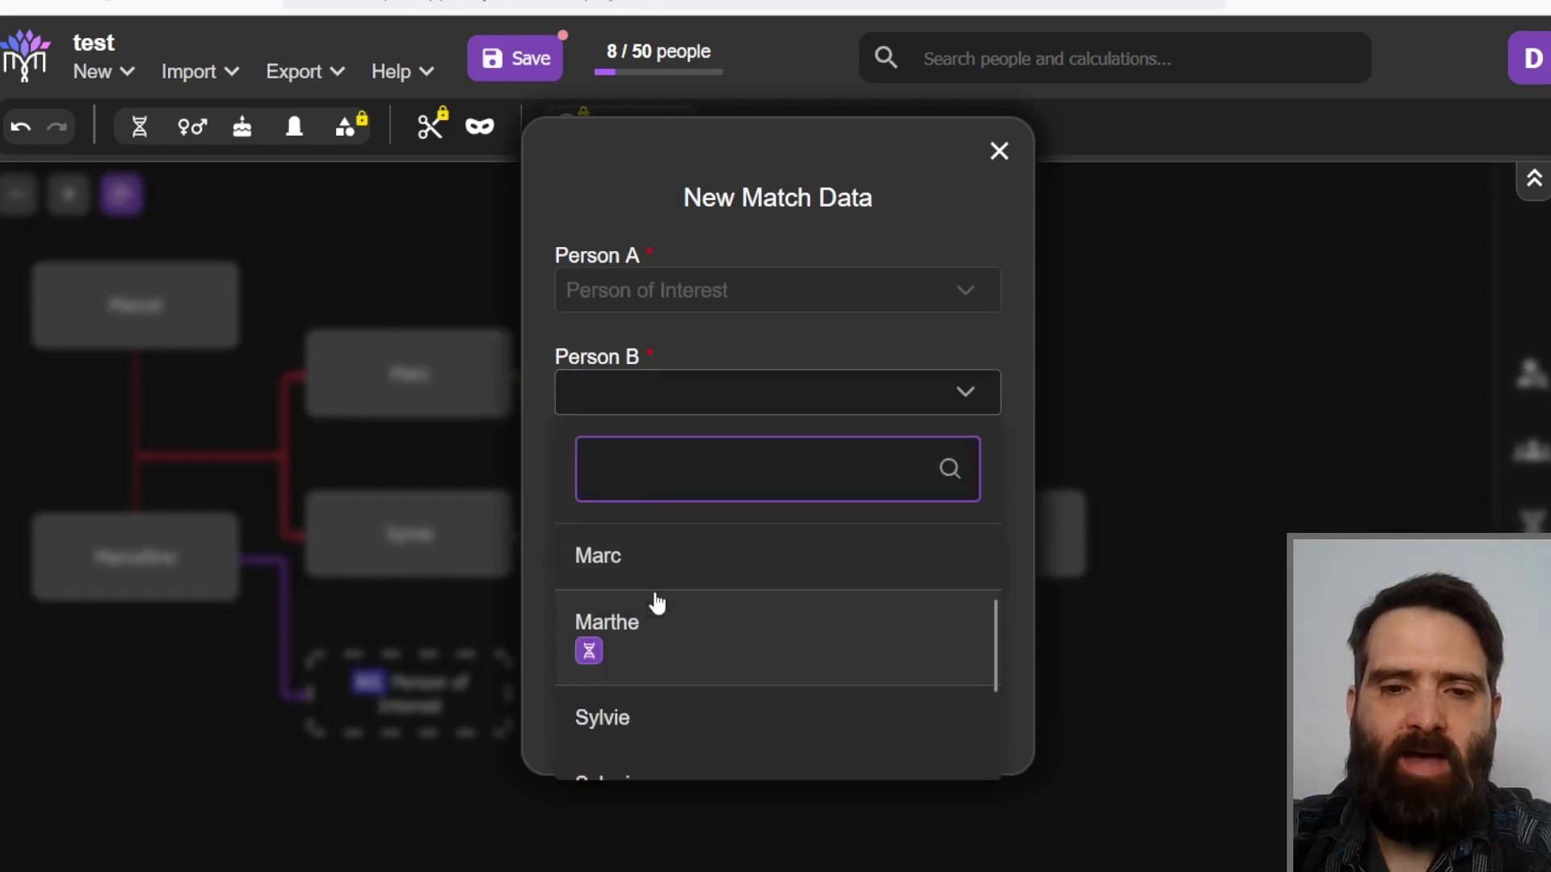
{"action": "left_click", "coordinate": [651, 641]}
{"action": "type", "text": "400"}
{"action": "left_click", "coordinate": [748, 640]}
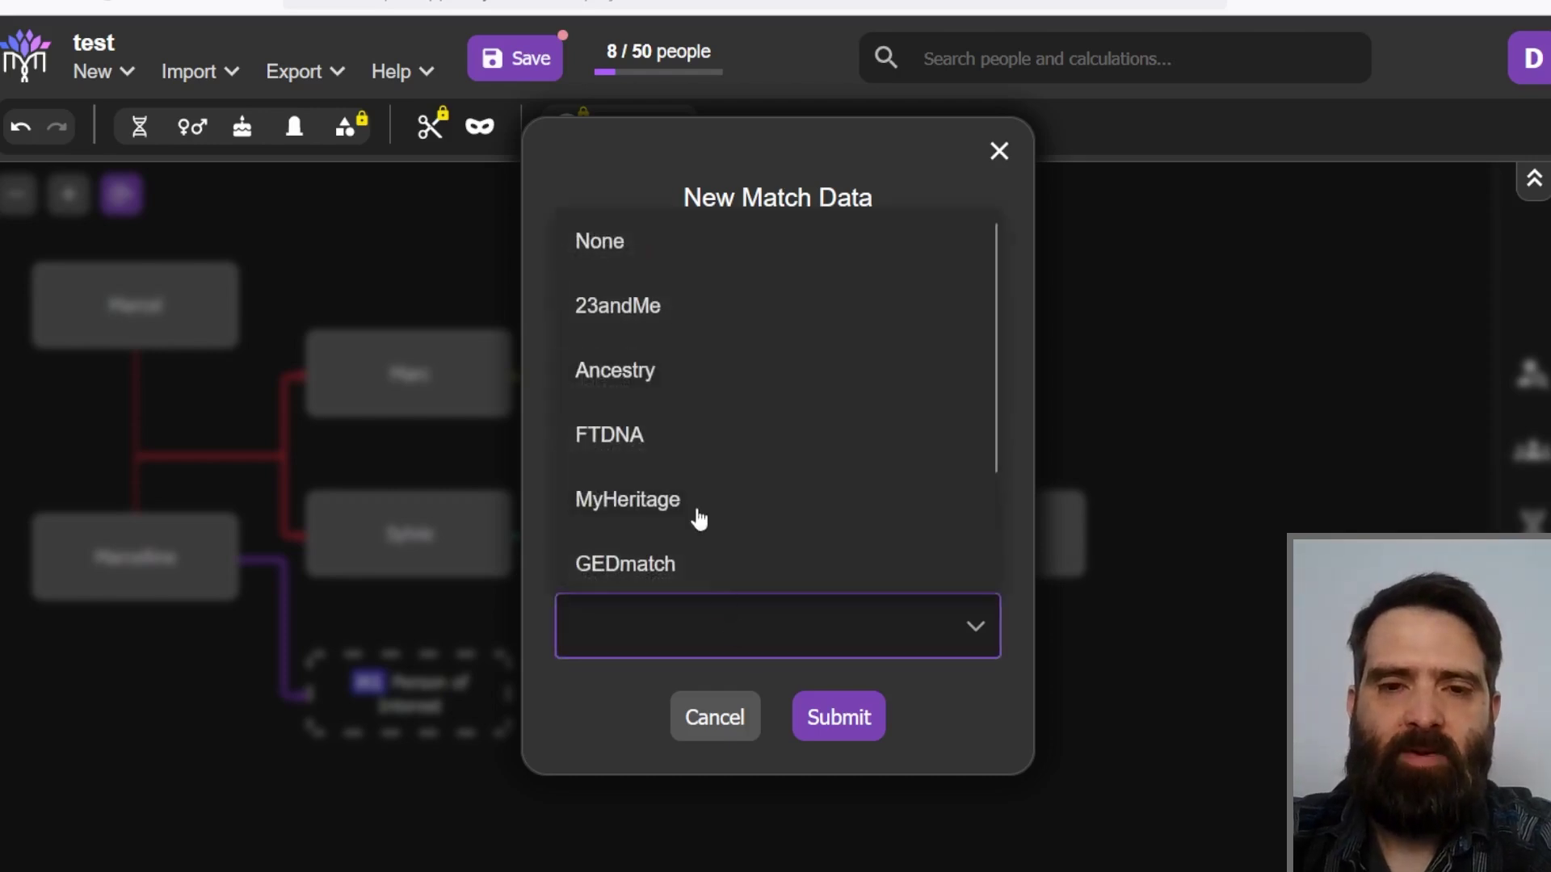
{"action": "left_click", "coordinate": [652, 380]}
{"action": "left_click", "coordinate": [821, 731]}
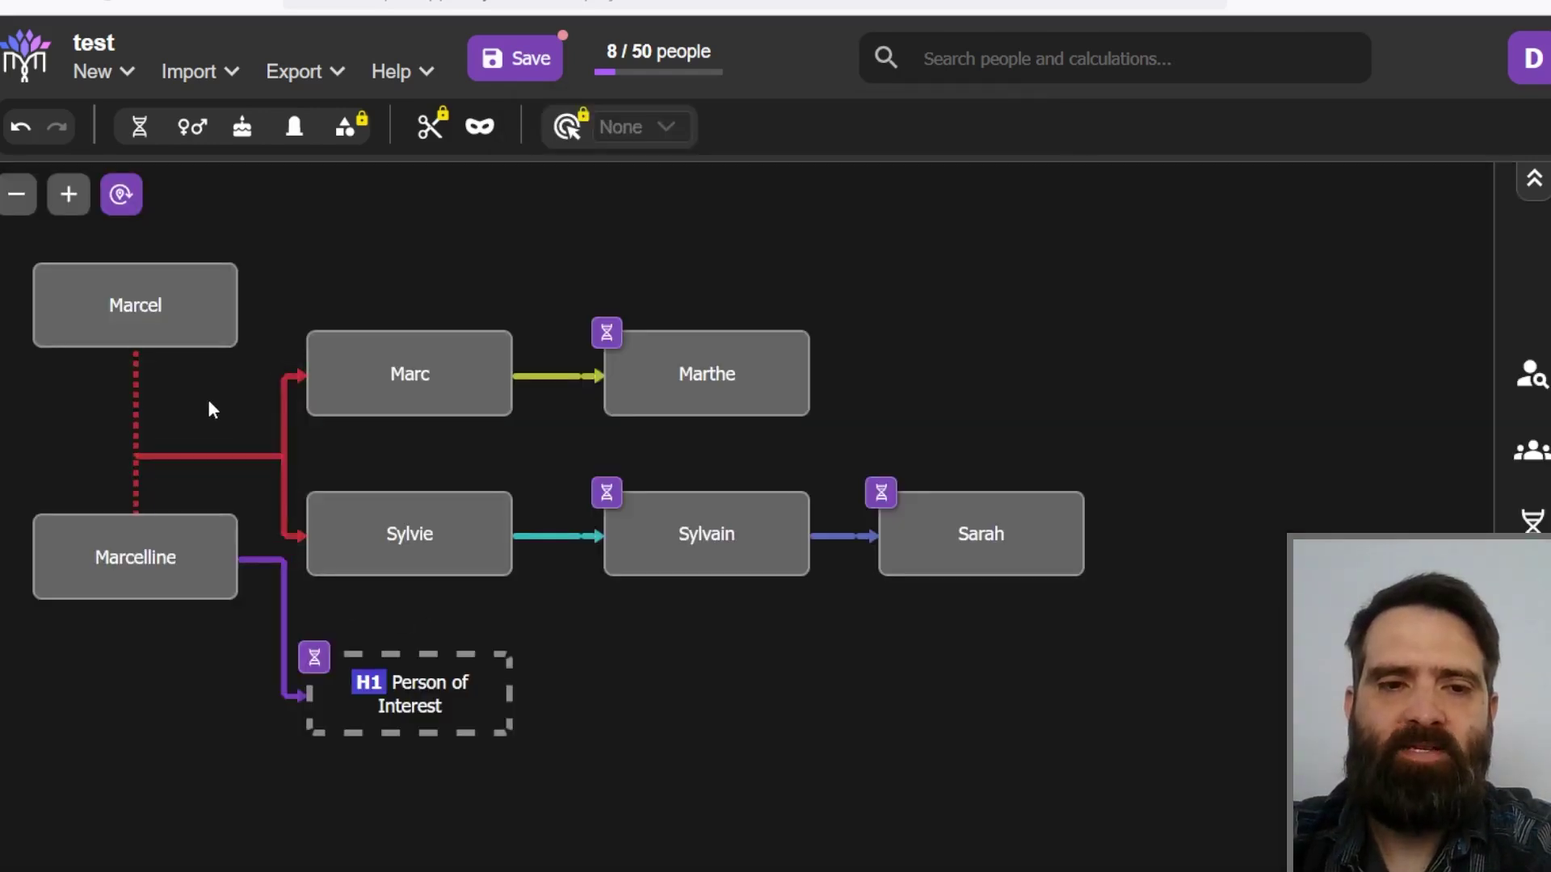
Step: Link Person of Interest as Marcel and Marcelline's child and move Marcelline lower
{"action": "mouse_move", "coordinate": [253, 308]}
{"action": "left_click_drag", "start_coordinate": [252, 308], "coordinate": [300, 694]}
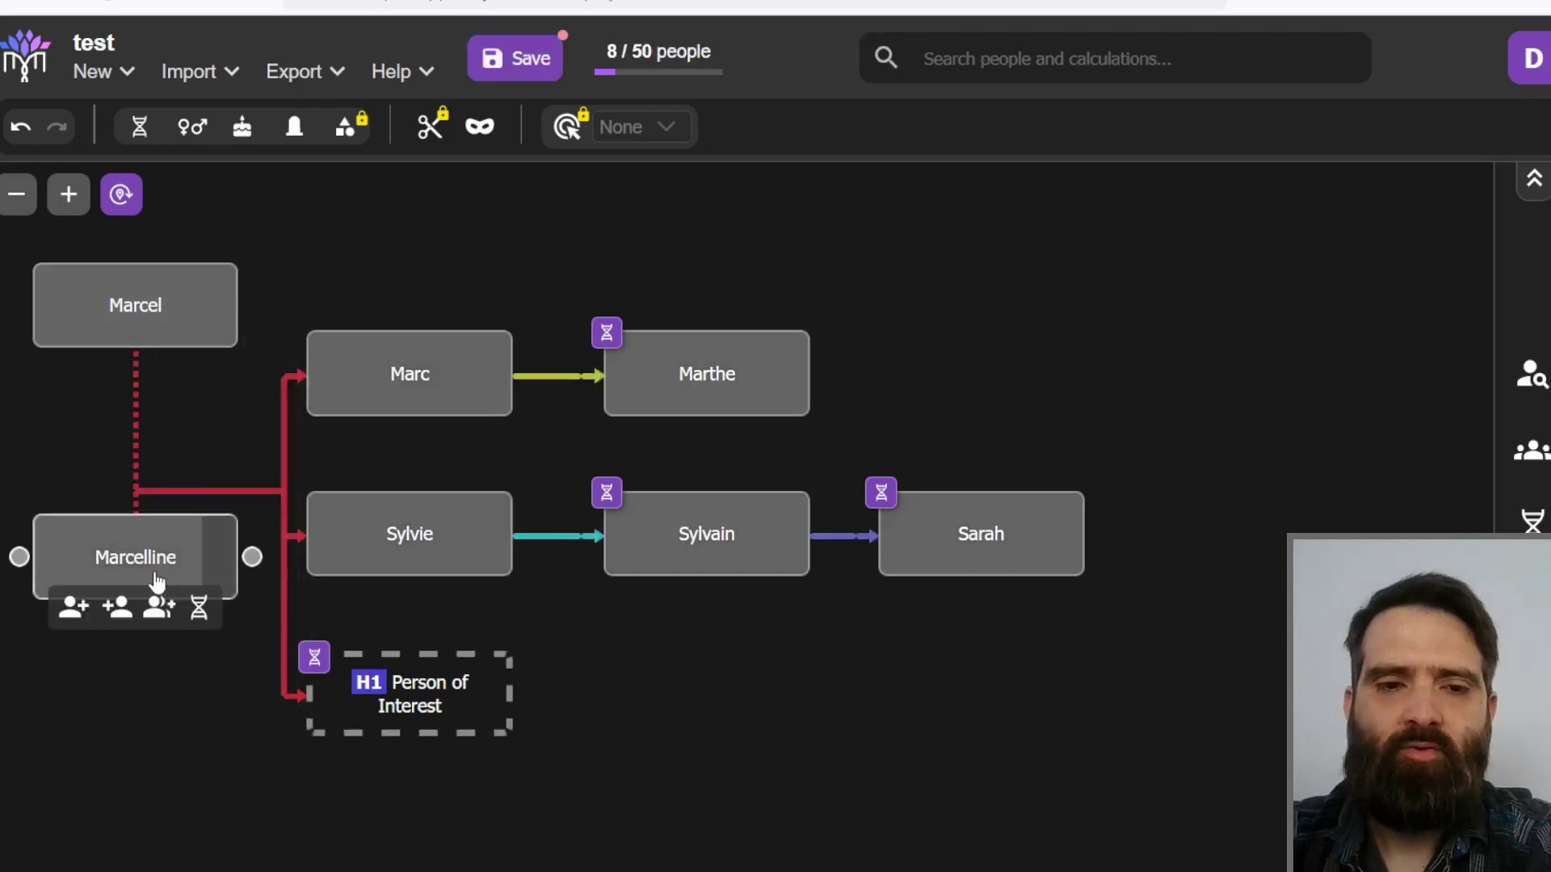
{"action": "left_click_drag", "start_coordinate": [148, 566], "coordinate": [133, 632]}
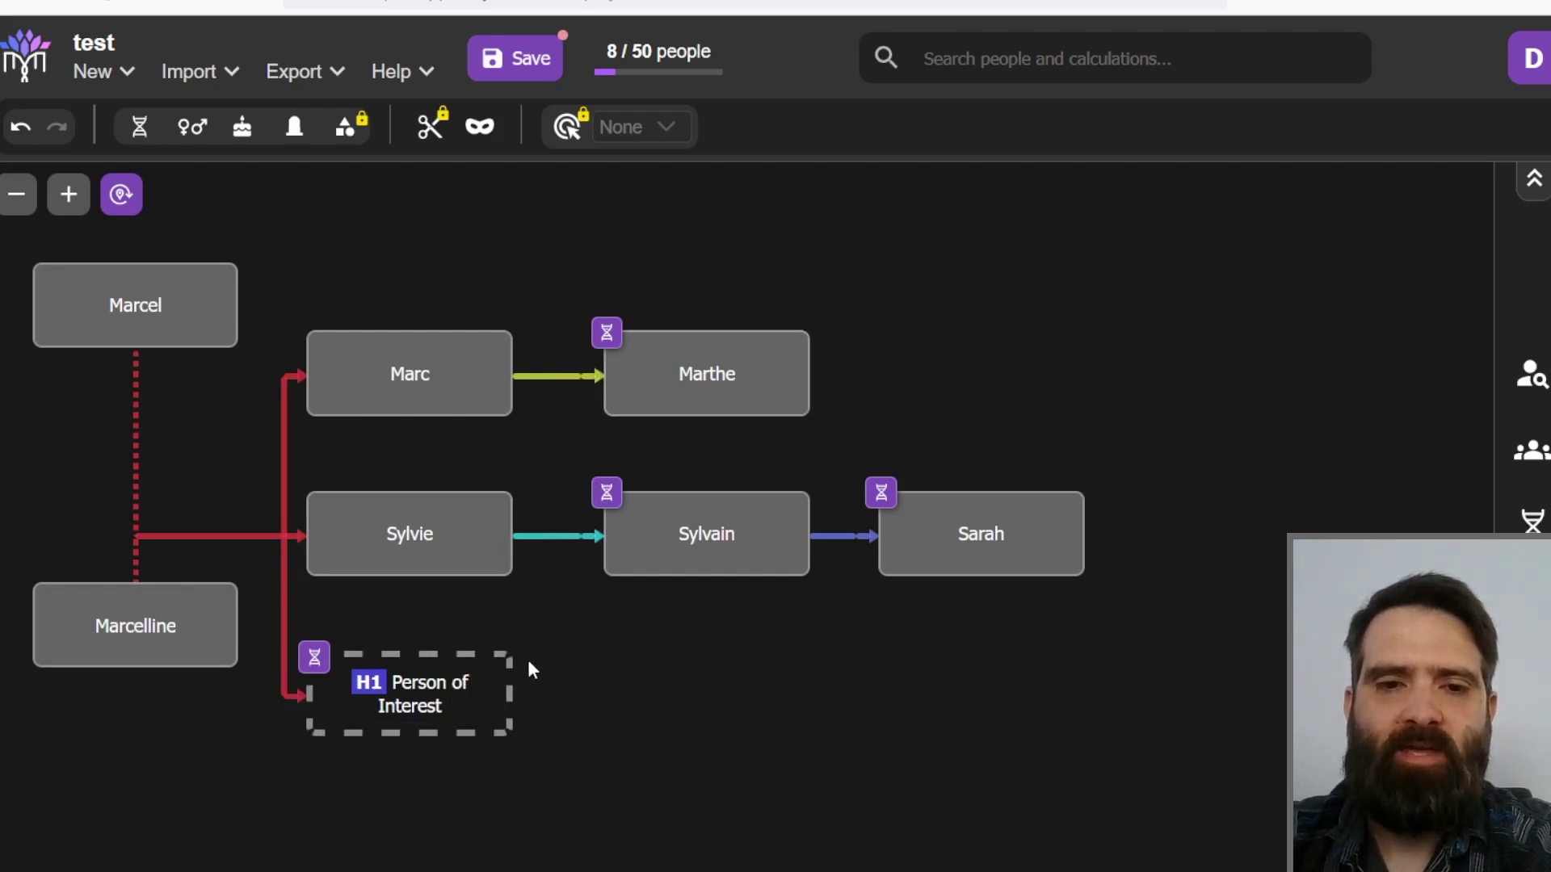
Step: Run a 3000-trial High Precision Hypotheses calculation rating H1 at 0%, then close it
{"action": "left_click", "coordinate": [1533, 596]}
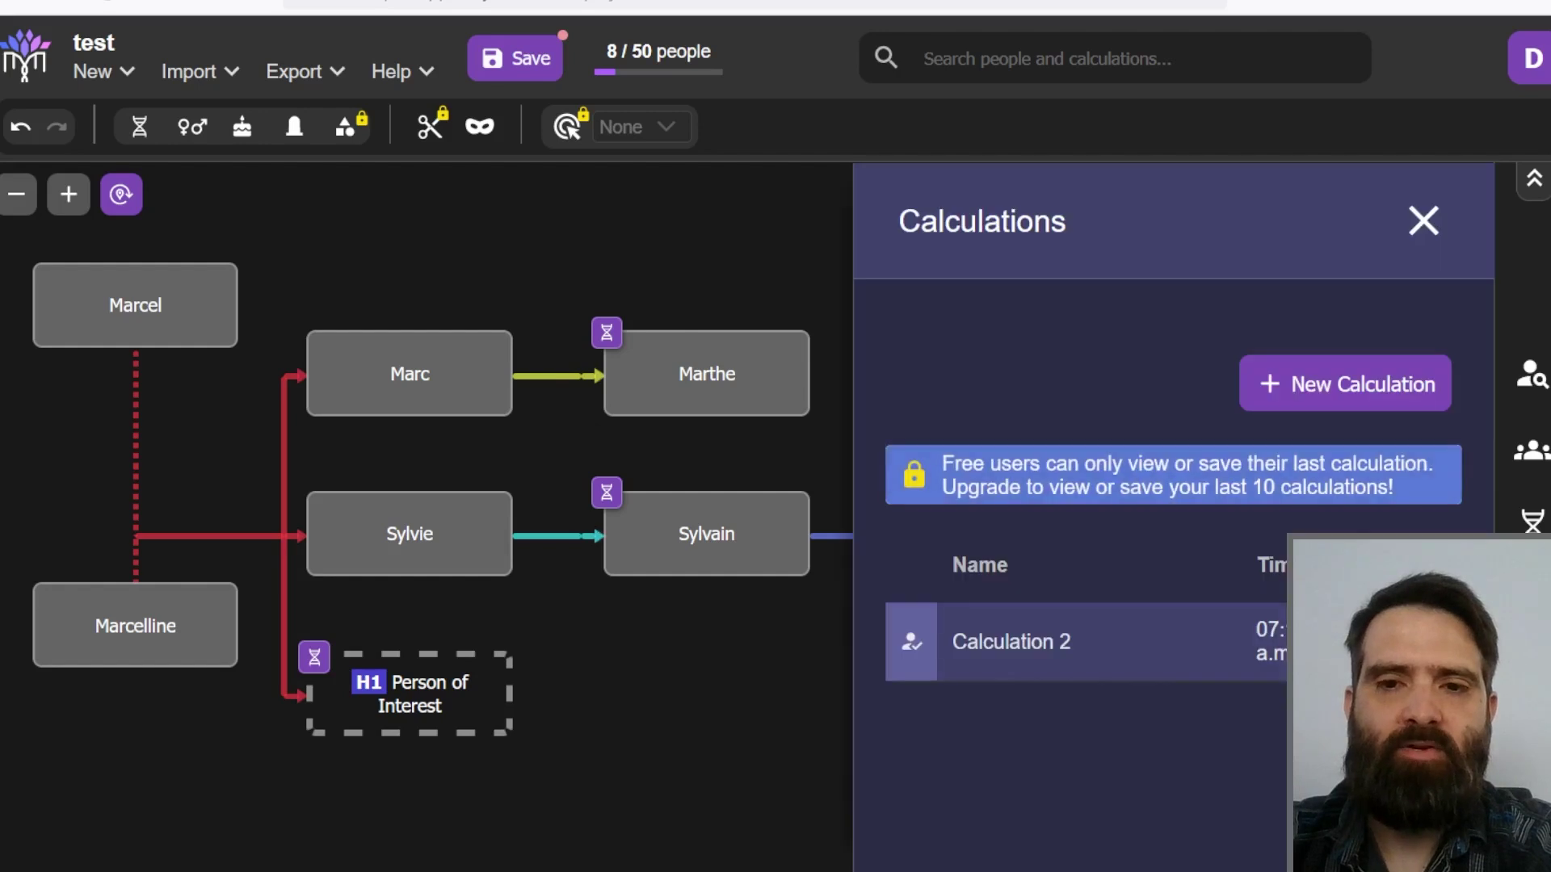
{"action": "left_click", "coordinate": [1325, 389]}
{"action": "left_click", "coordinate": [1315, 432]}
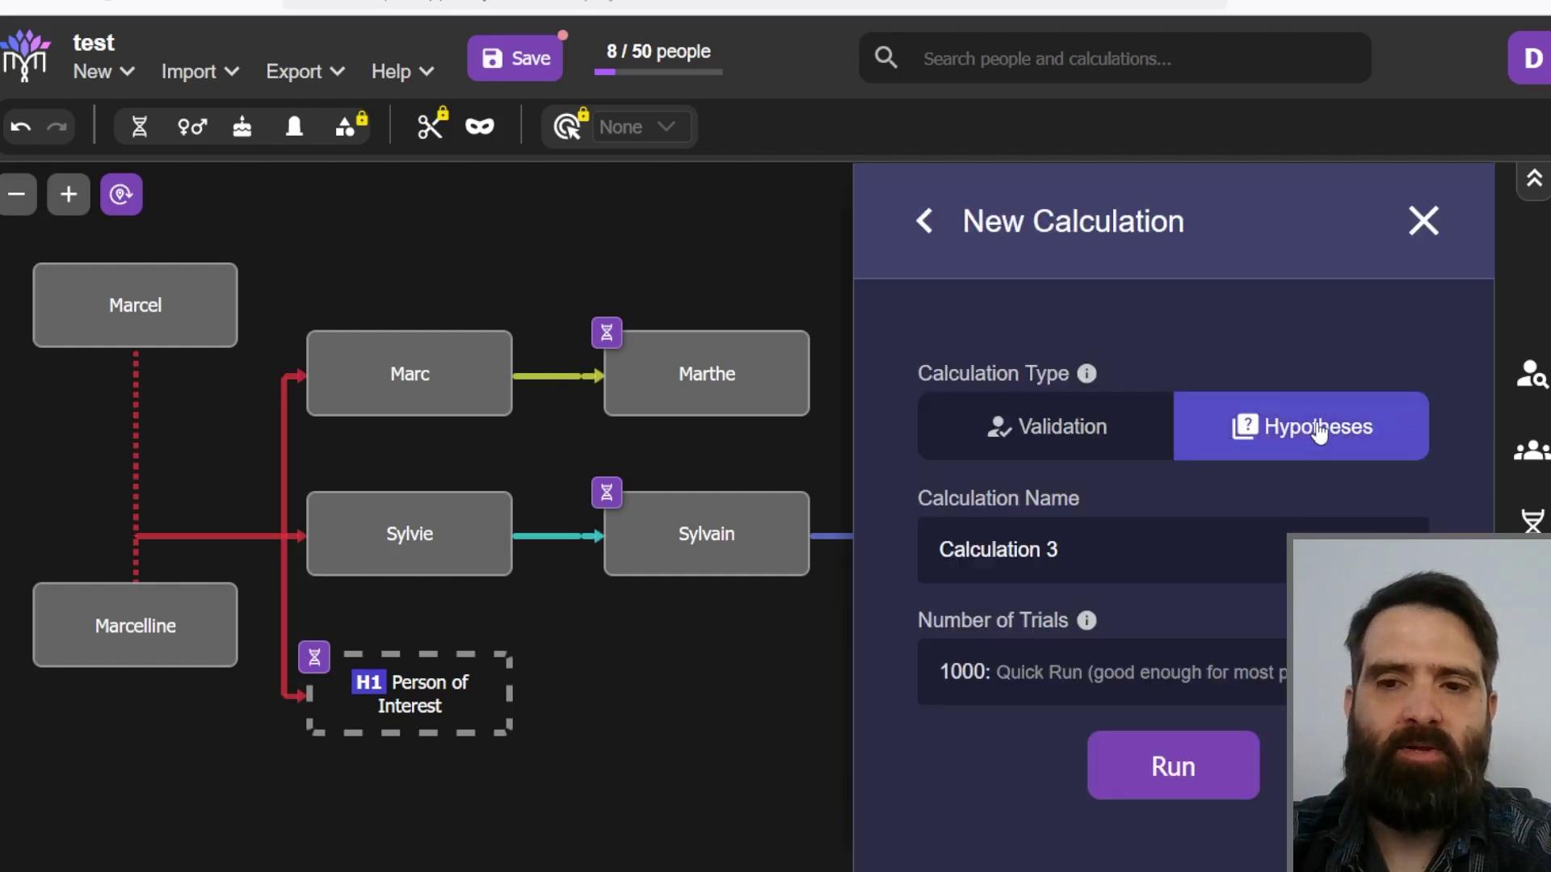
{"action": "left_click", "coordinate": [1092, 673]}
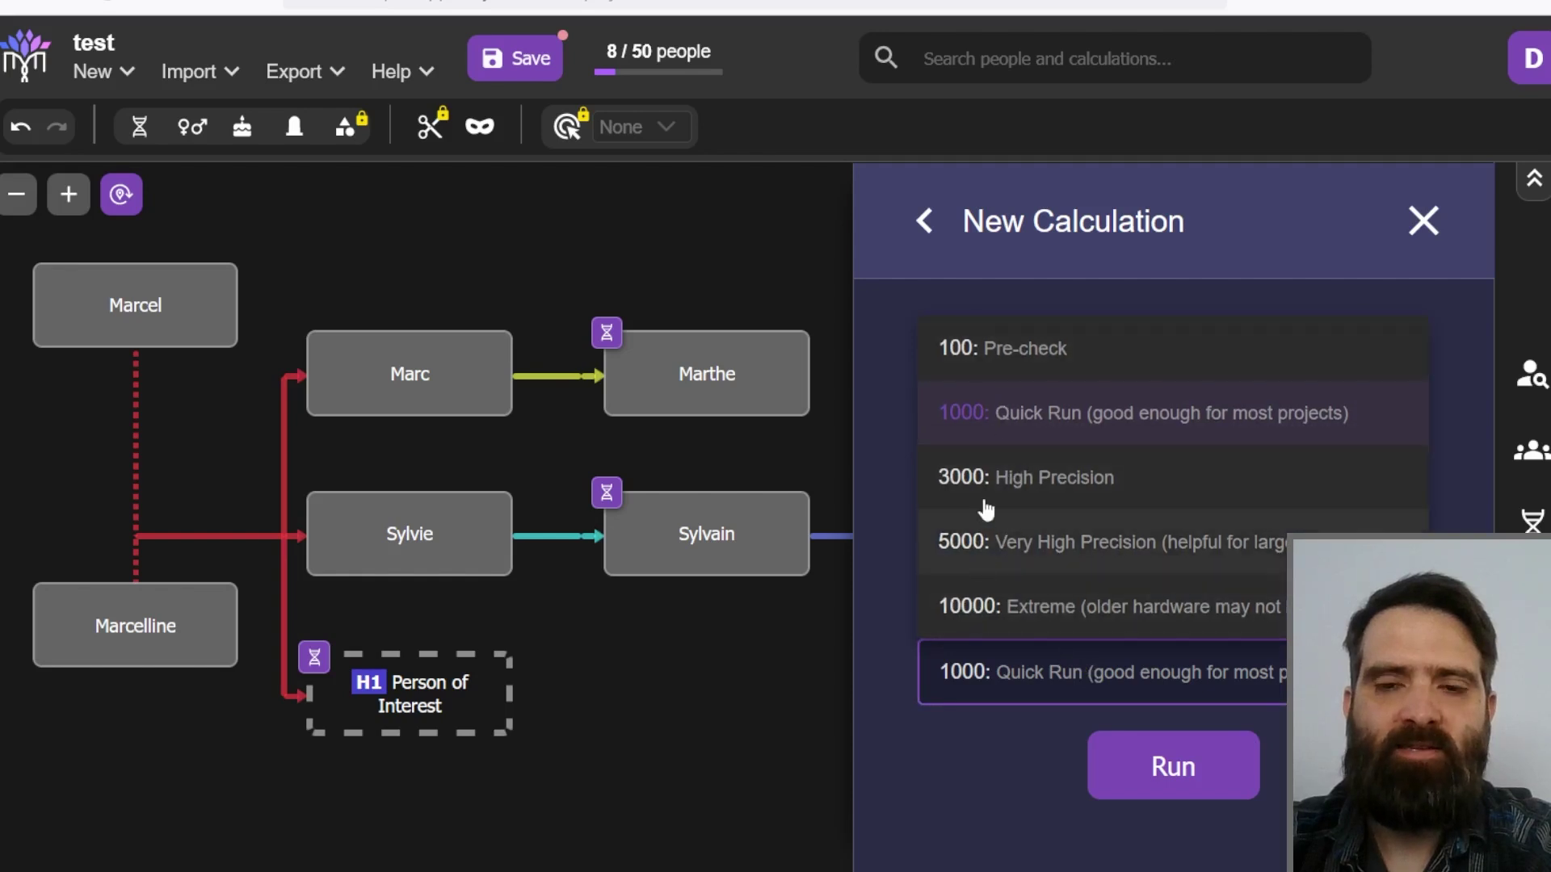
{"action": "left_click", "coordinate": [1000, 481]}
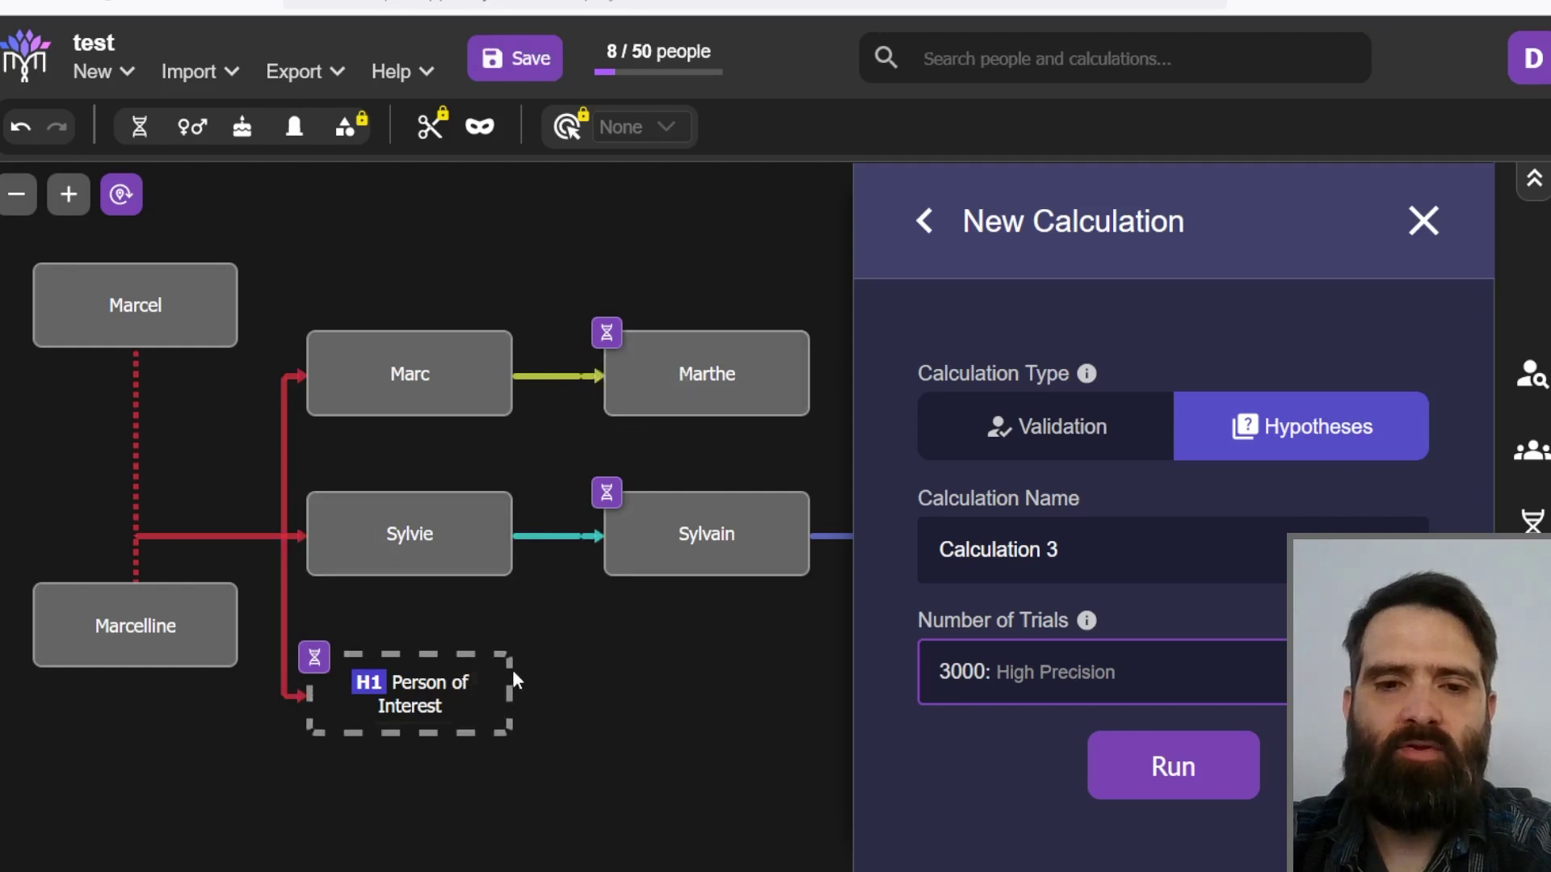
{"action": "left_click", "coordinate": [1173, 766]}
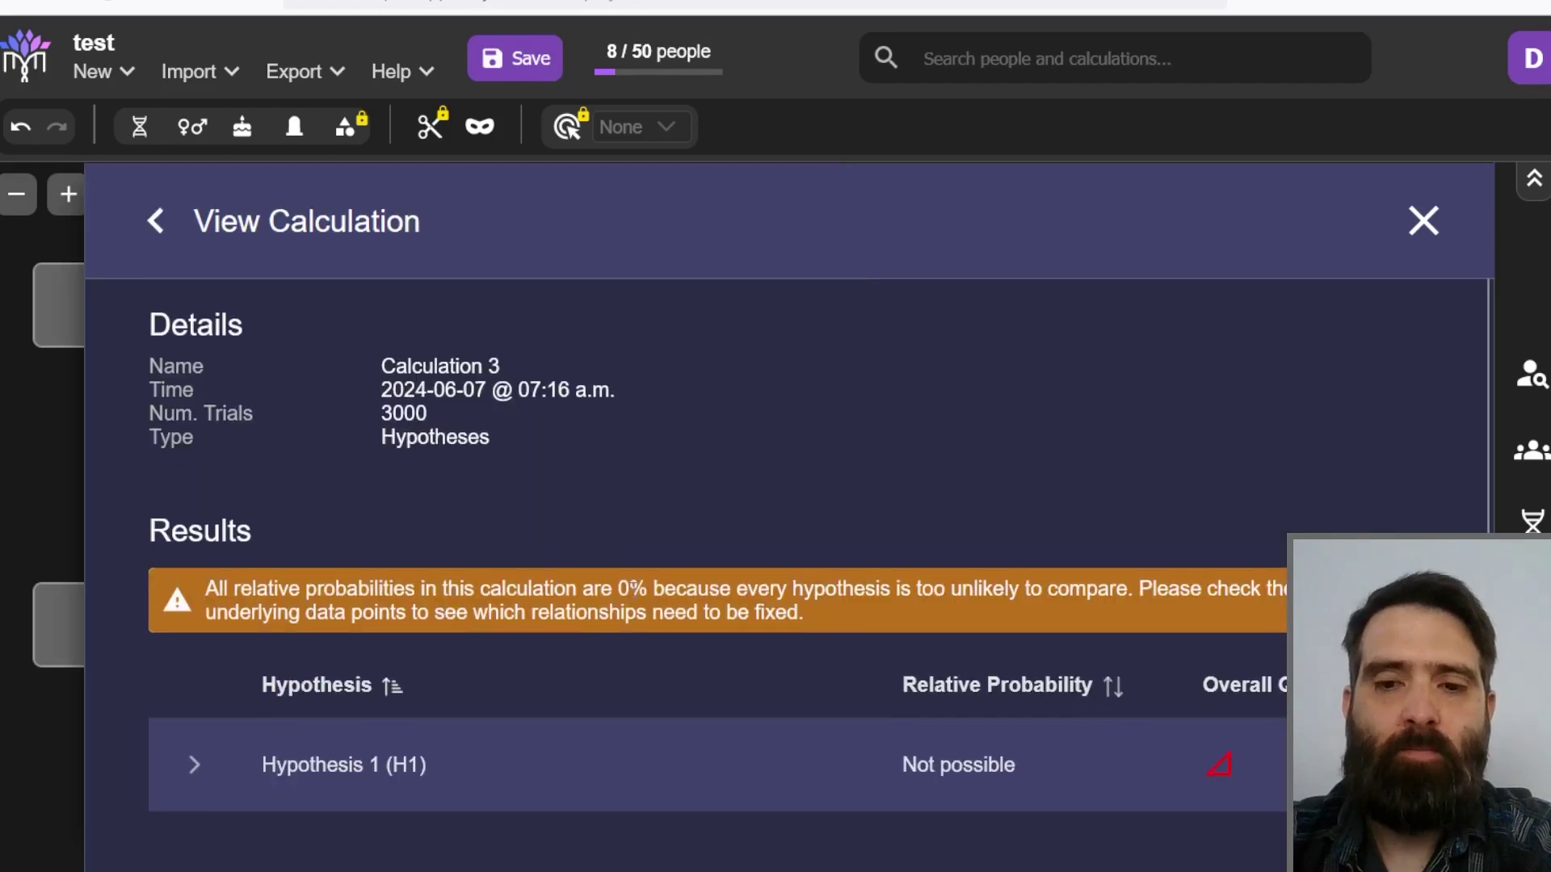
{"action": "left_click", "coordinate": [1423, 221]}
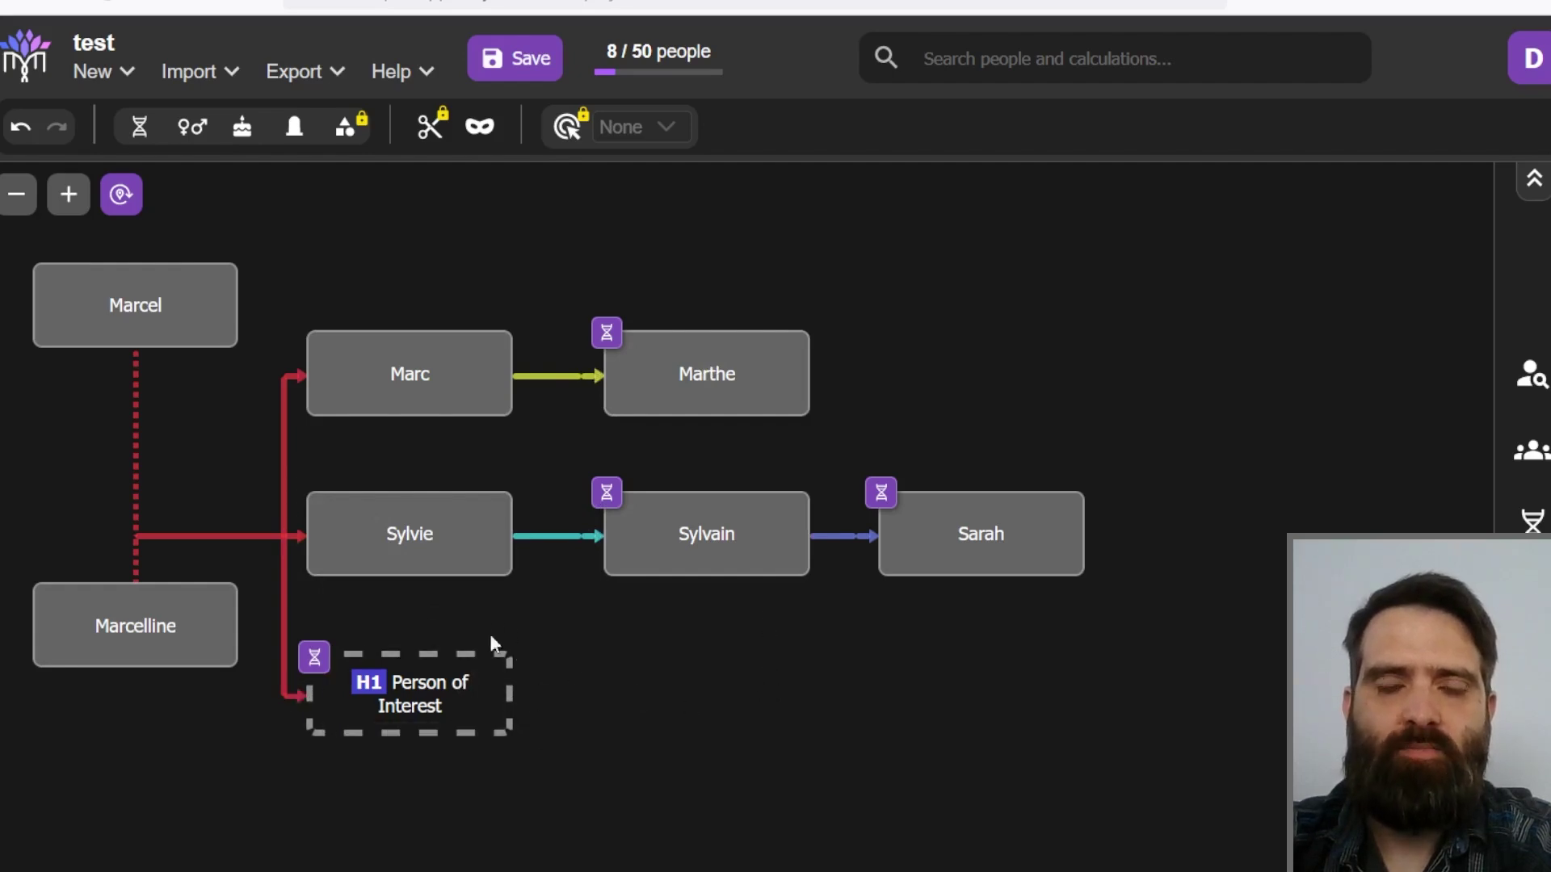
Step: Add a child to Person of Interest and convert Person 9 into hypothesis H2
{"action": "left_click", "coordinate": [395, 752]}
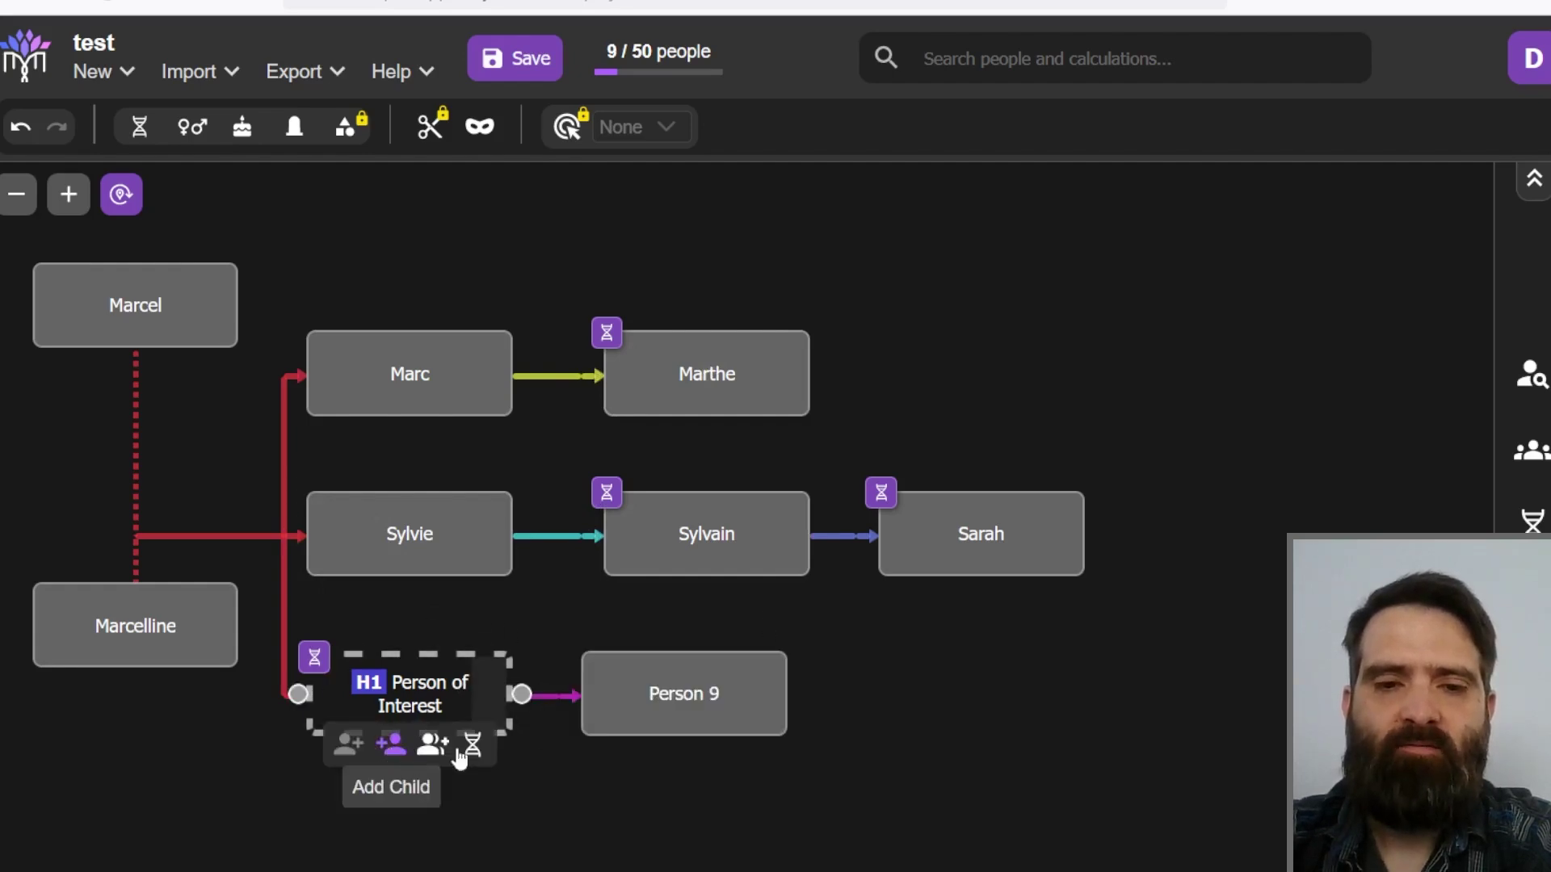
{"action": "right_click", "coordinate": [676, 701]}
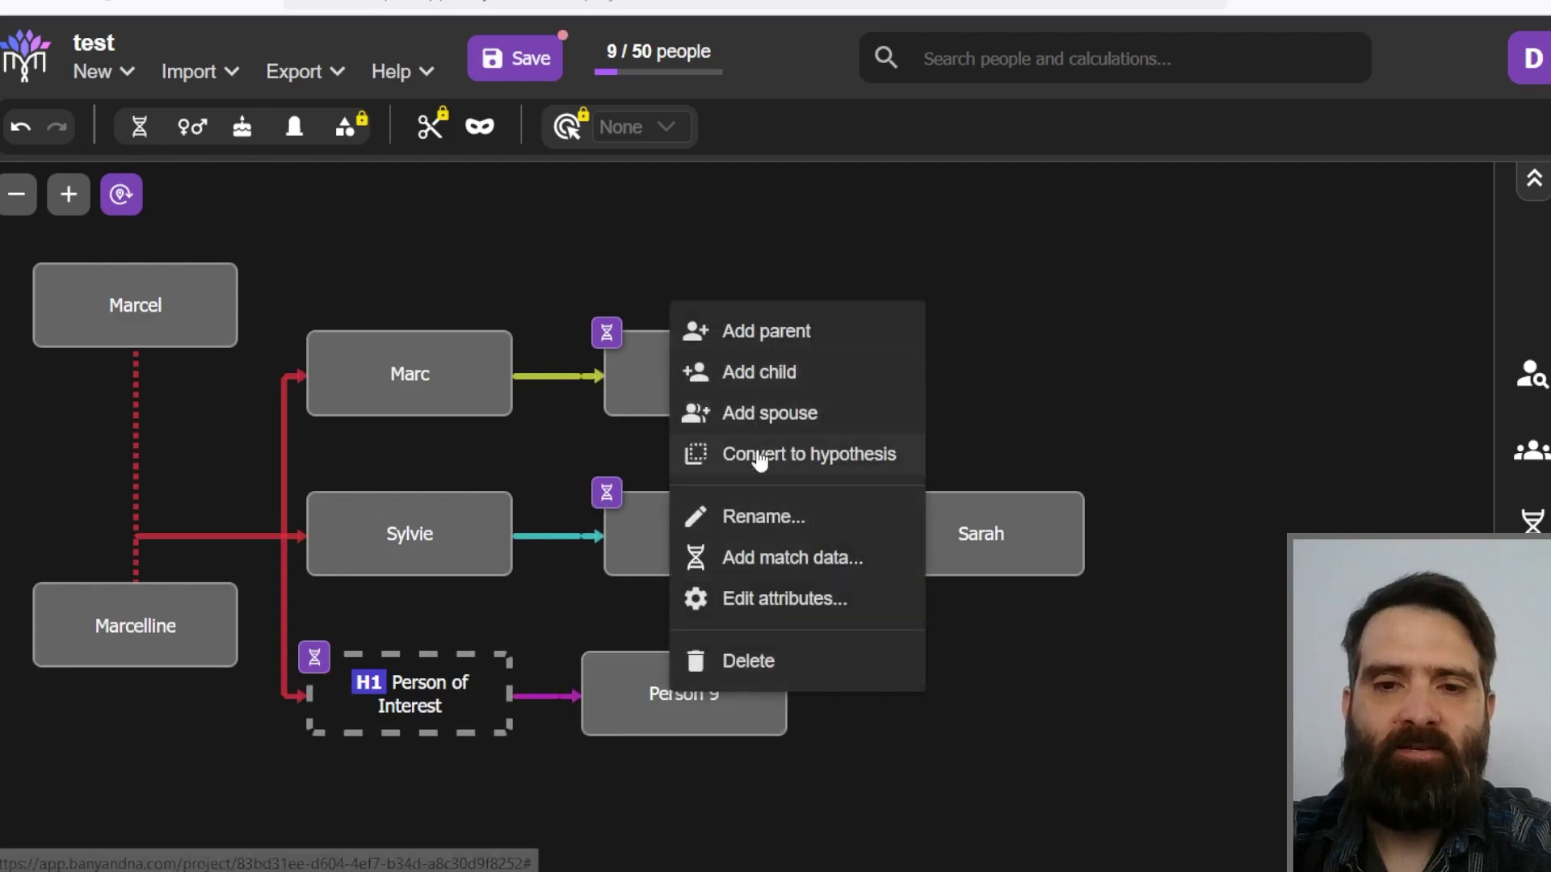
{"action": "left_click", "coordinate": [761, 454]}
{"action": "left_click", "coordinate": [795, 518]}
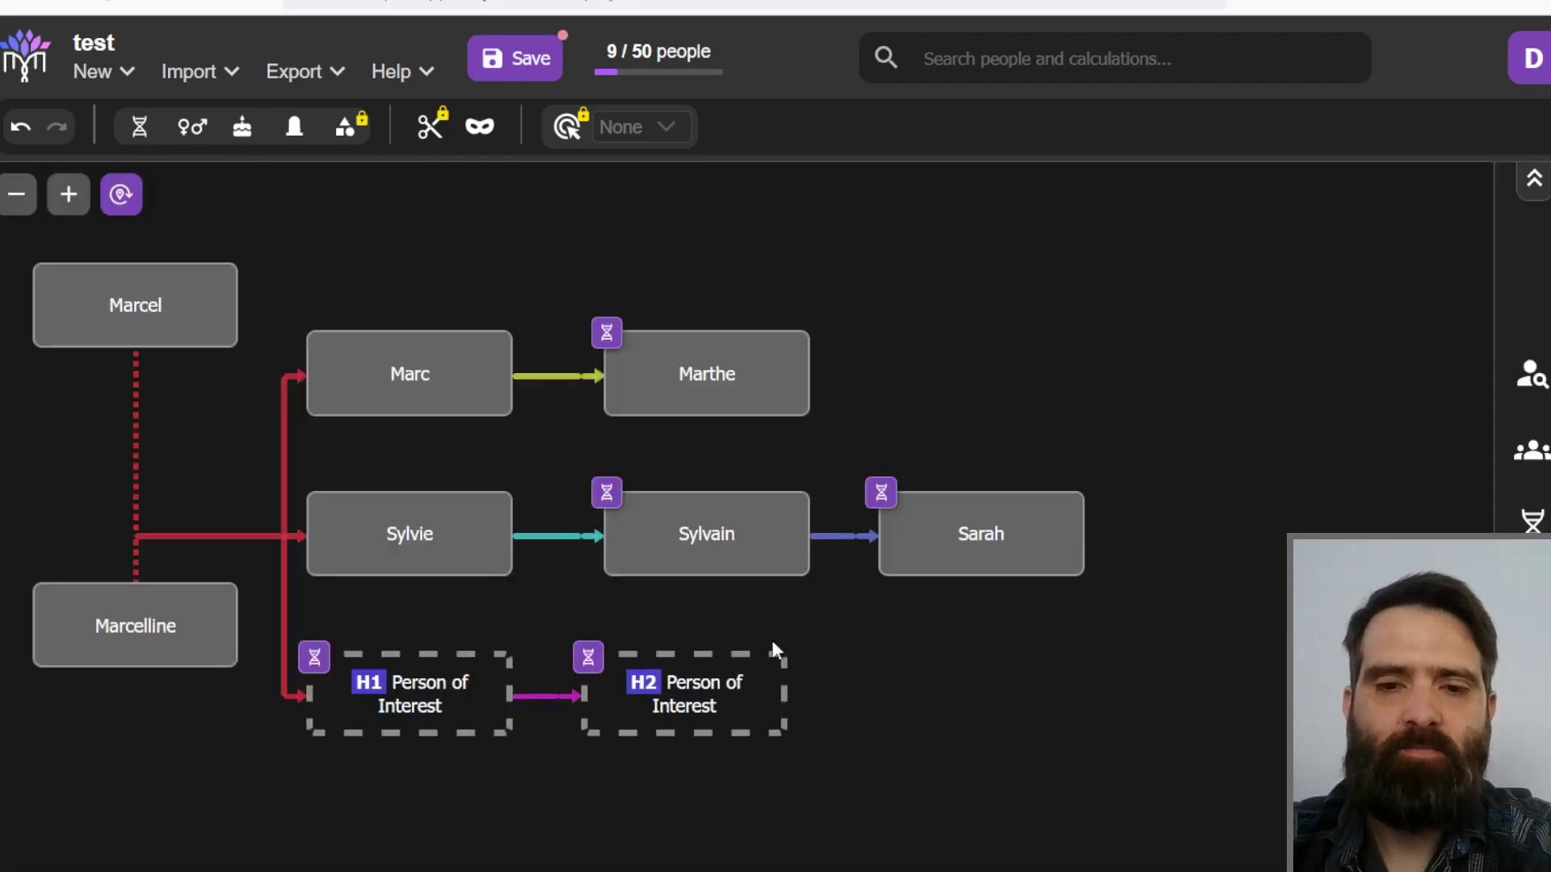
Step: Delete Calculation 3 and run a new Hypotheses calculation
{"action": "left_click", "coordinate": [1532, 603]}
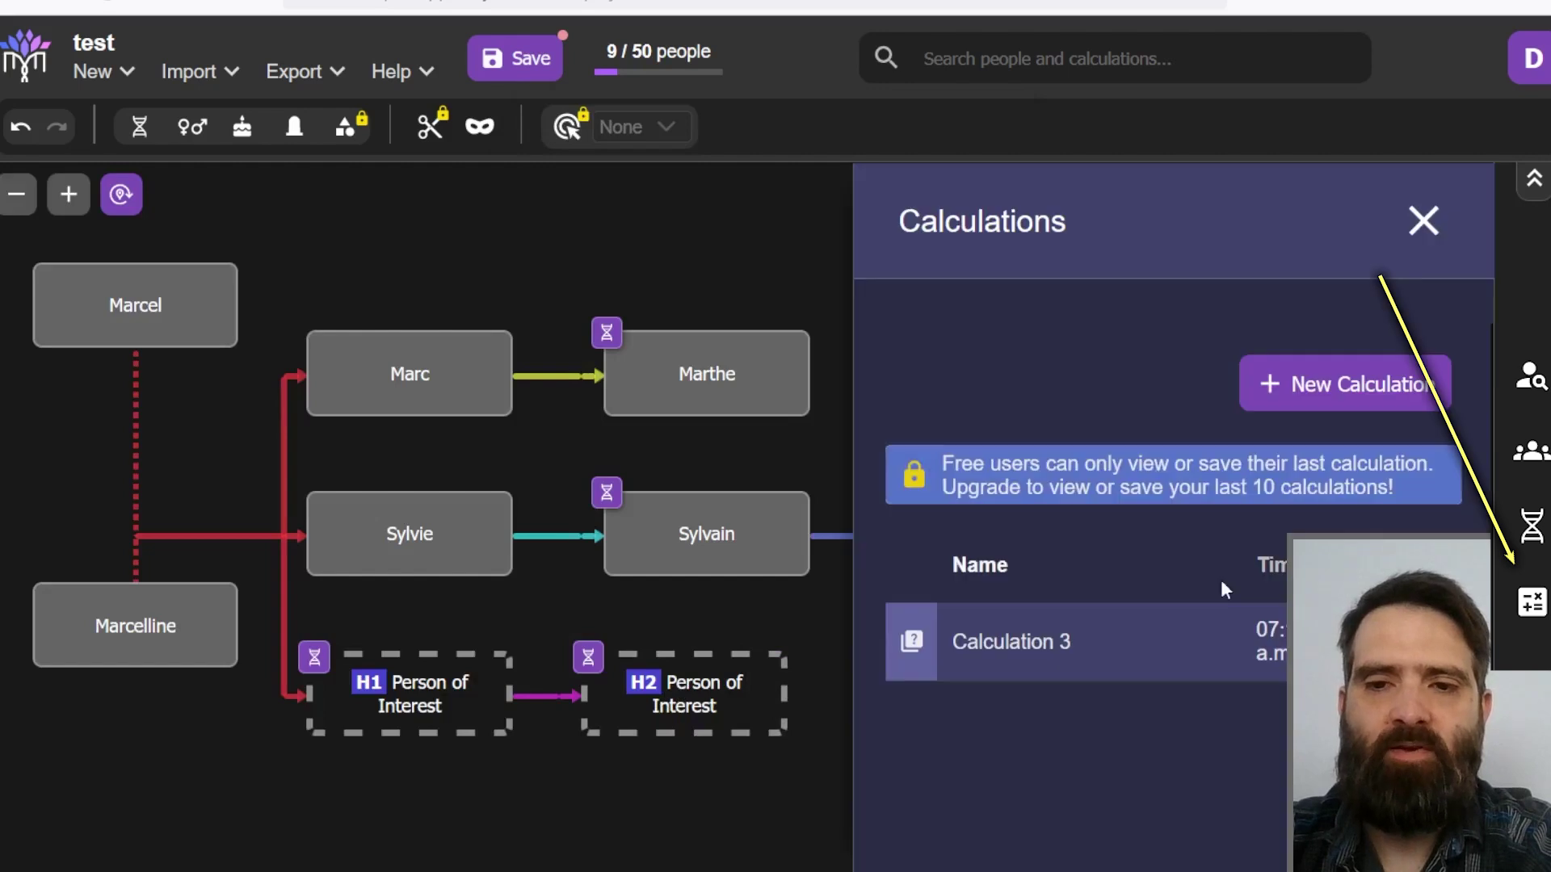
{"action": "left_click", "coordinate": [1455, 642]}
{"action": "left_click", "coordinate": [919, 528]}
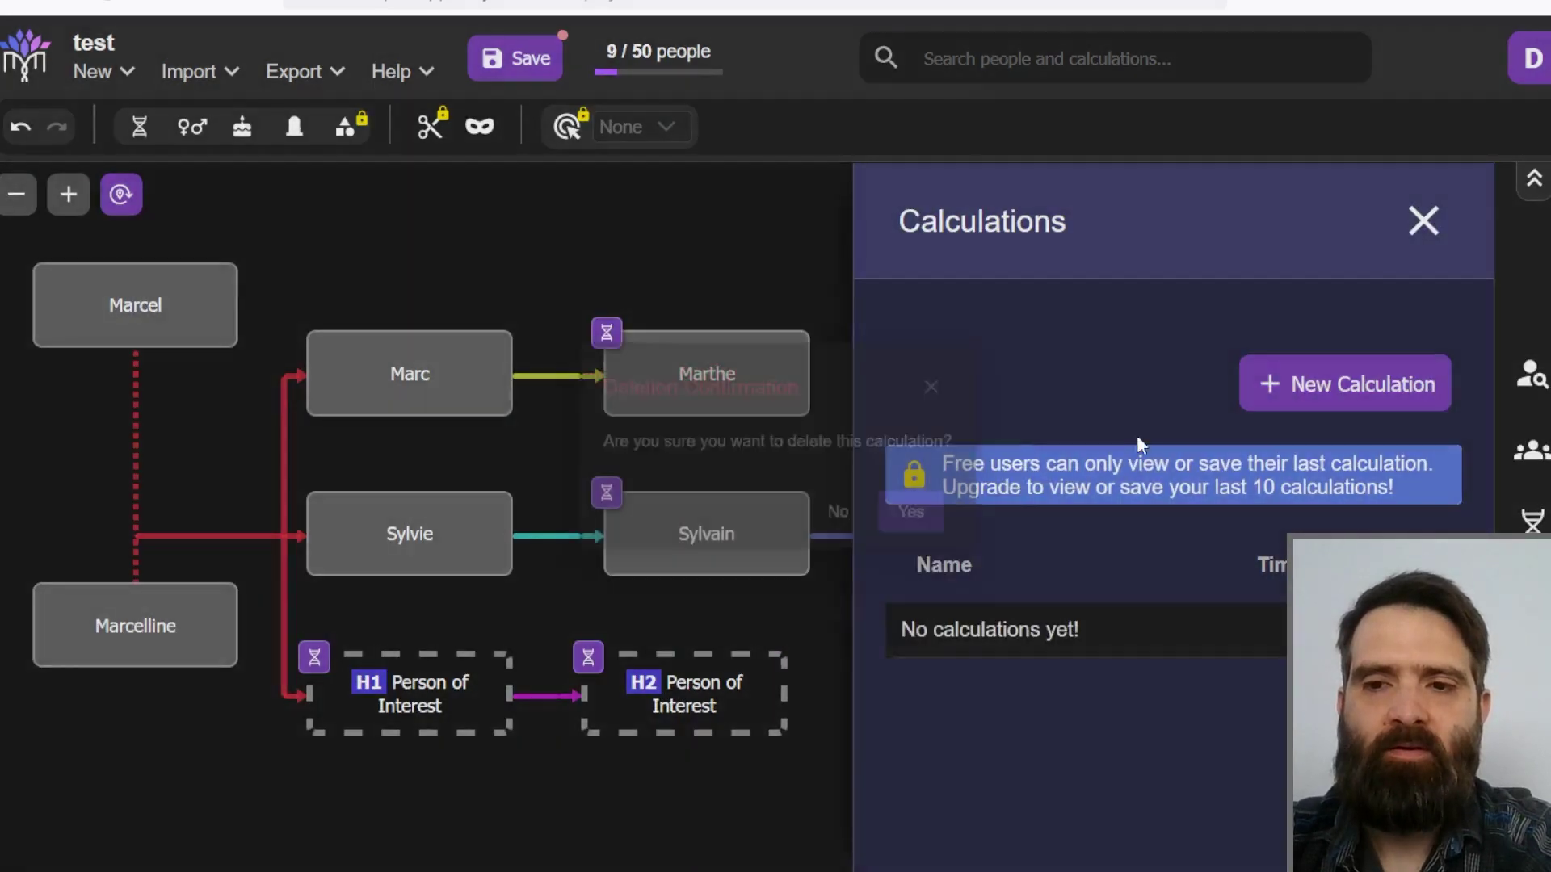
{"action": "left_click", "coordinate": [1308, 385]}
{"action": "left_click", "coordinate": [1183, 454]}
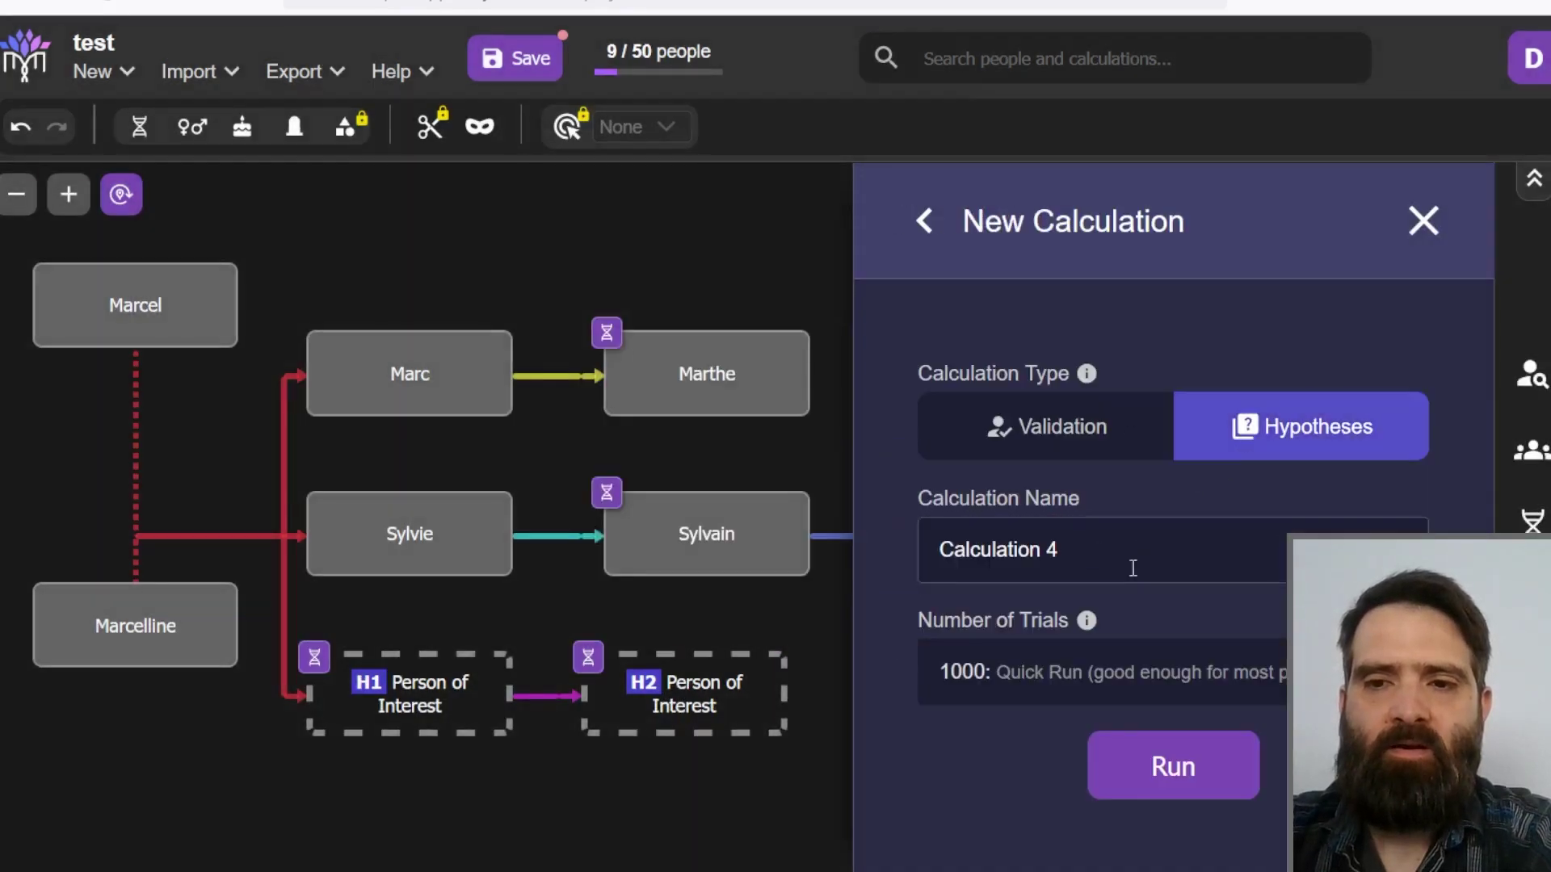
{"action": "left_click", "coordinate": [1167, 767]}
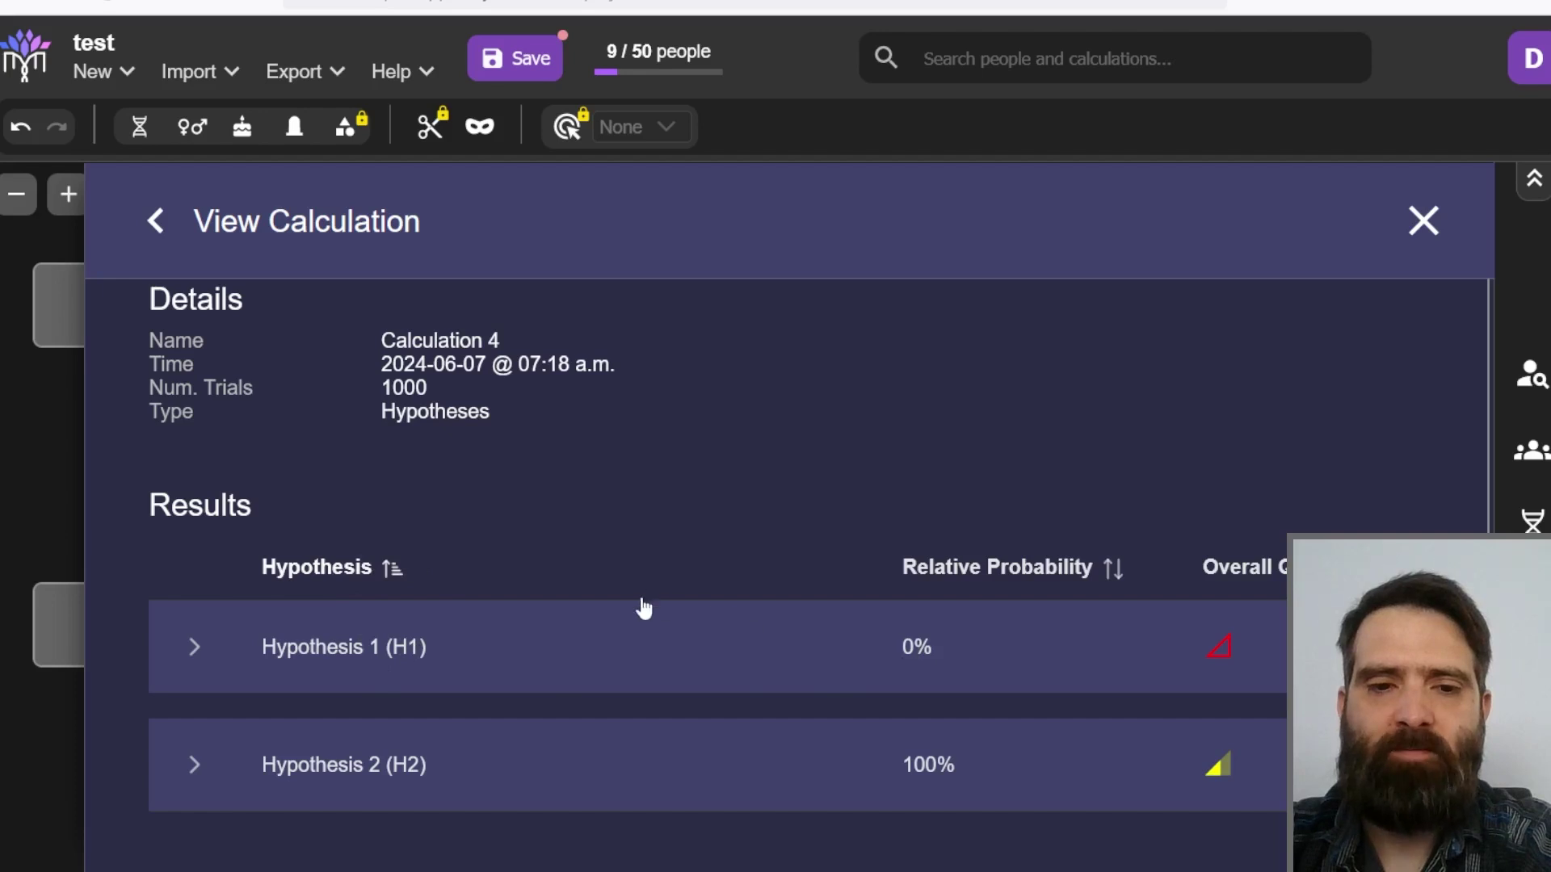
Step: Expand Hypothesis 2's match details, showing H2–Marthe as 1C at 399 cM, 2.9 SDs
{"action": "left_click", "coordinate": [194, 764]}
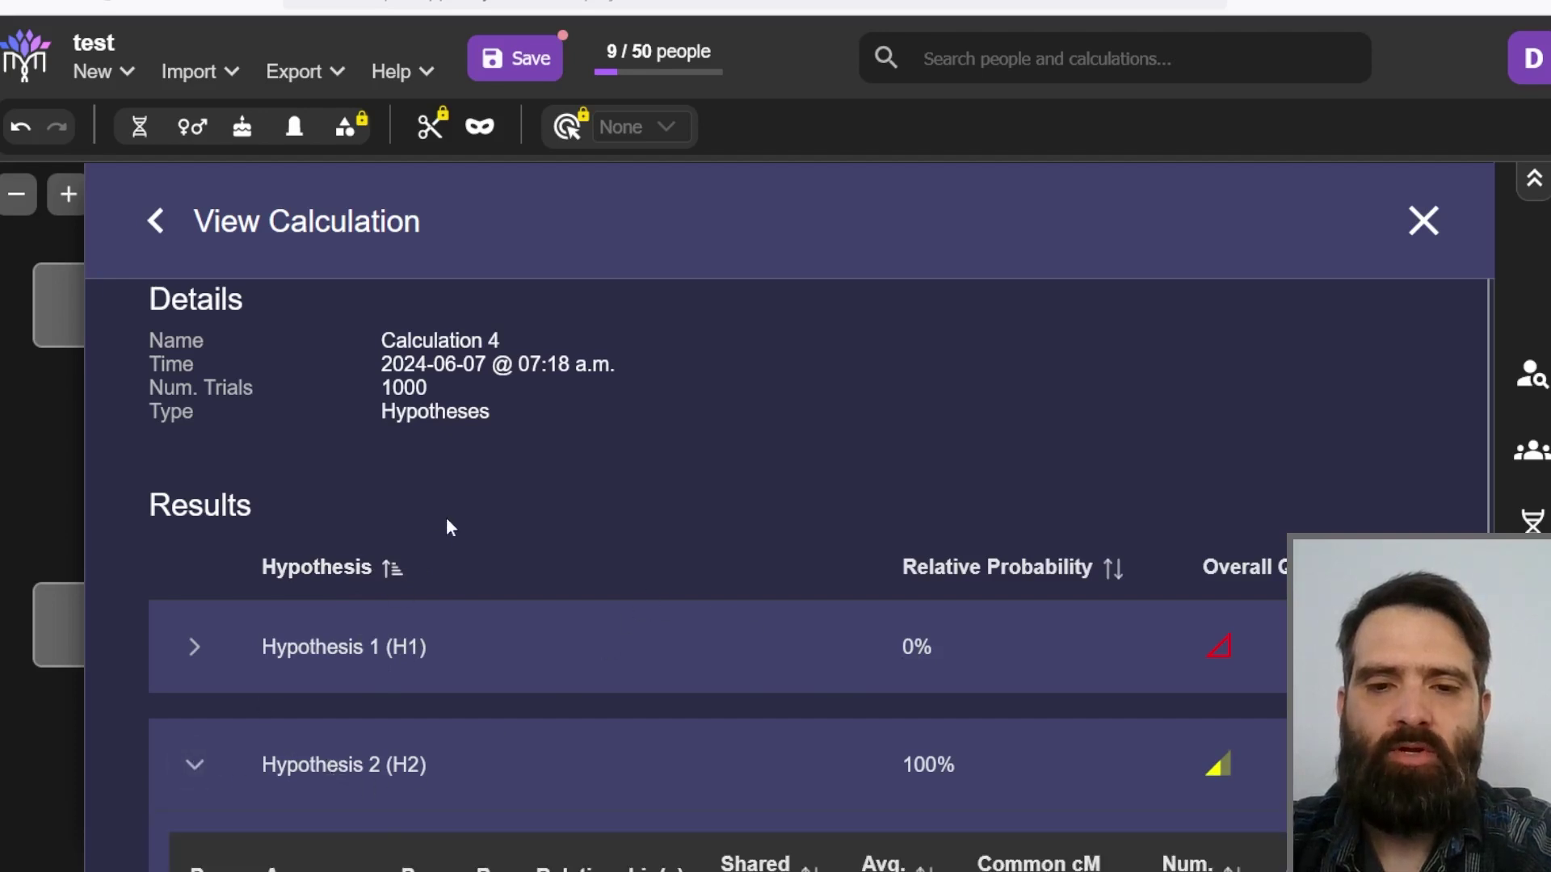
{"action": "scroll", "coordinate": [446, 521], "scroll_direction": "down", "scroll_amount": 3}
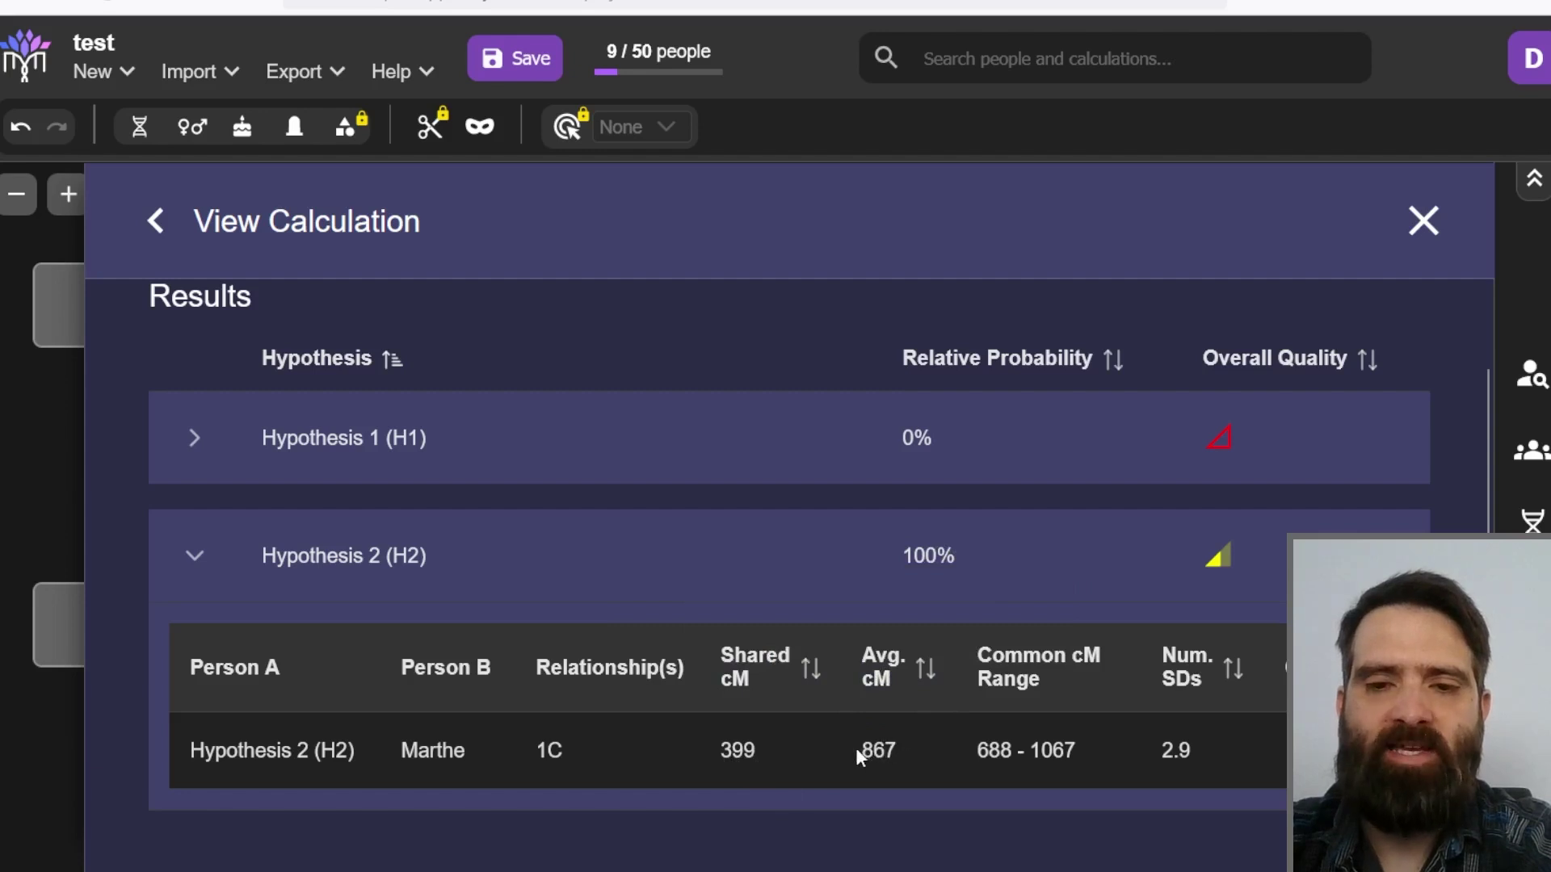
{"action": "left_click_drag", "start_coordinate": [859, 751], "coordinate": [896, 752]}
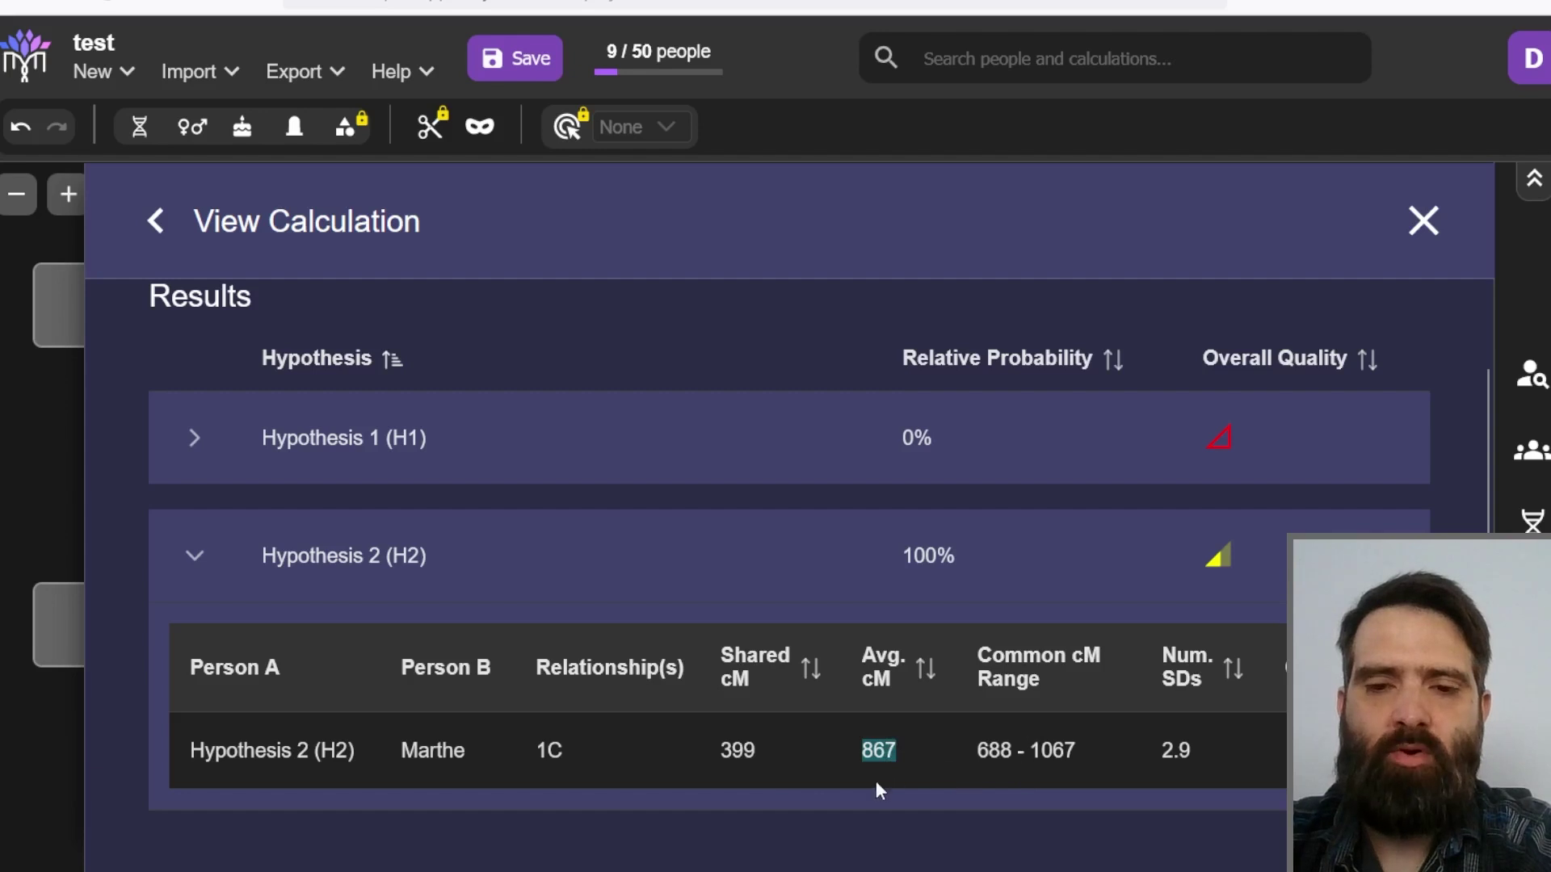
{"action": "left_click", "coordinate": [968, 766]}
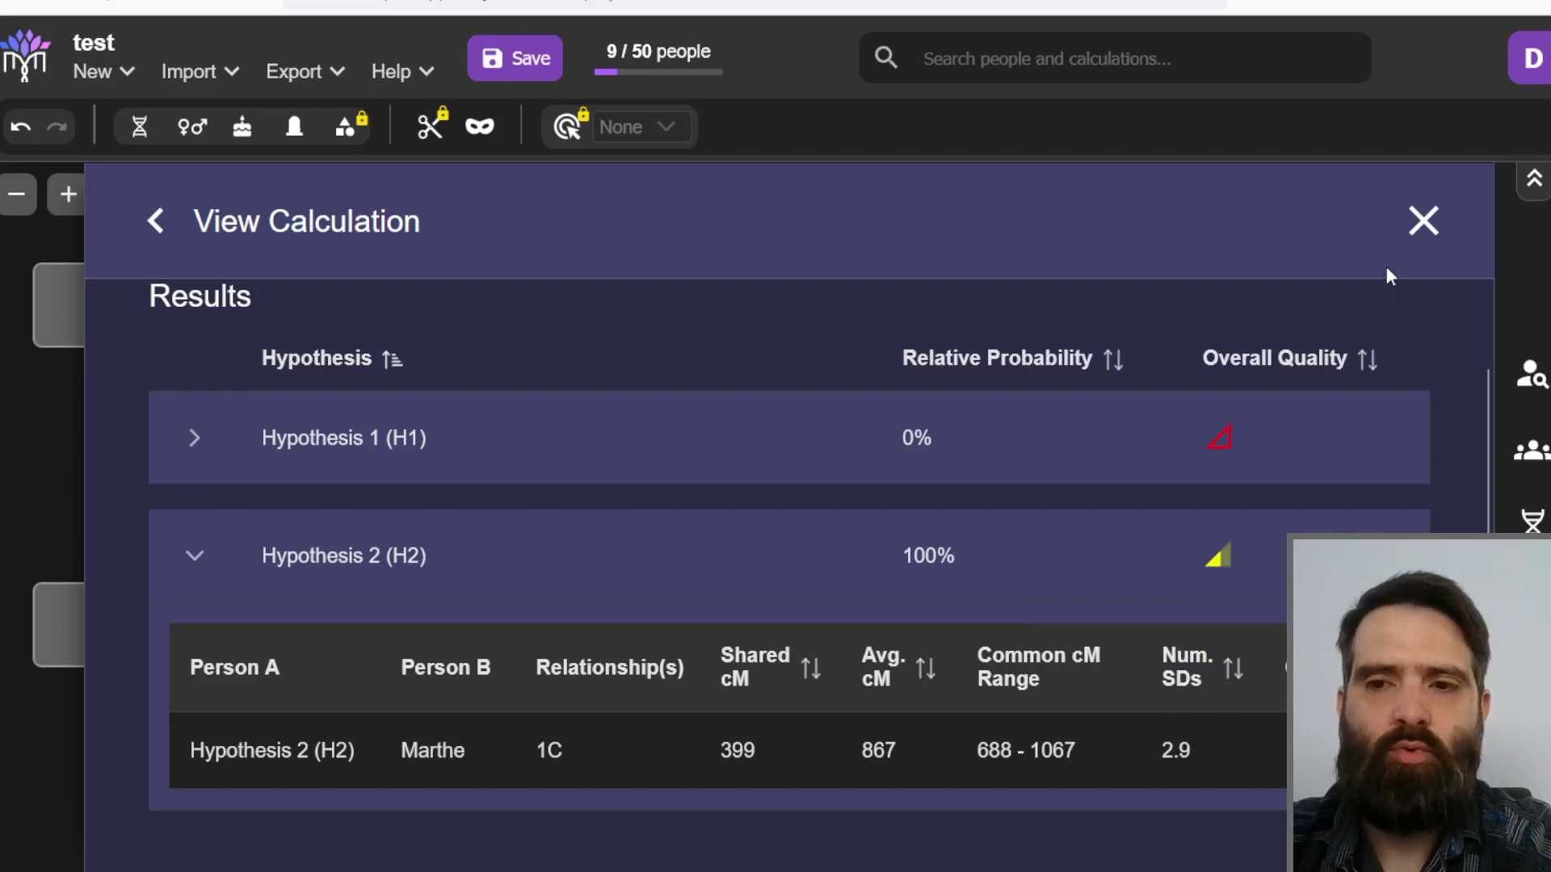
Step: Add a child under H2 and convert Person 10 into hypothesis H3
{"action": "left_click", "coordinate": [1420, 223]}
{"action": "mouse_move", "coordinate": [727, 711]}
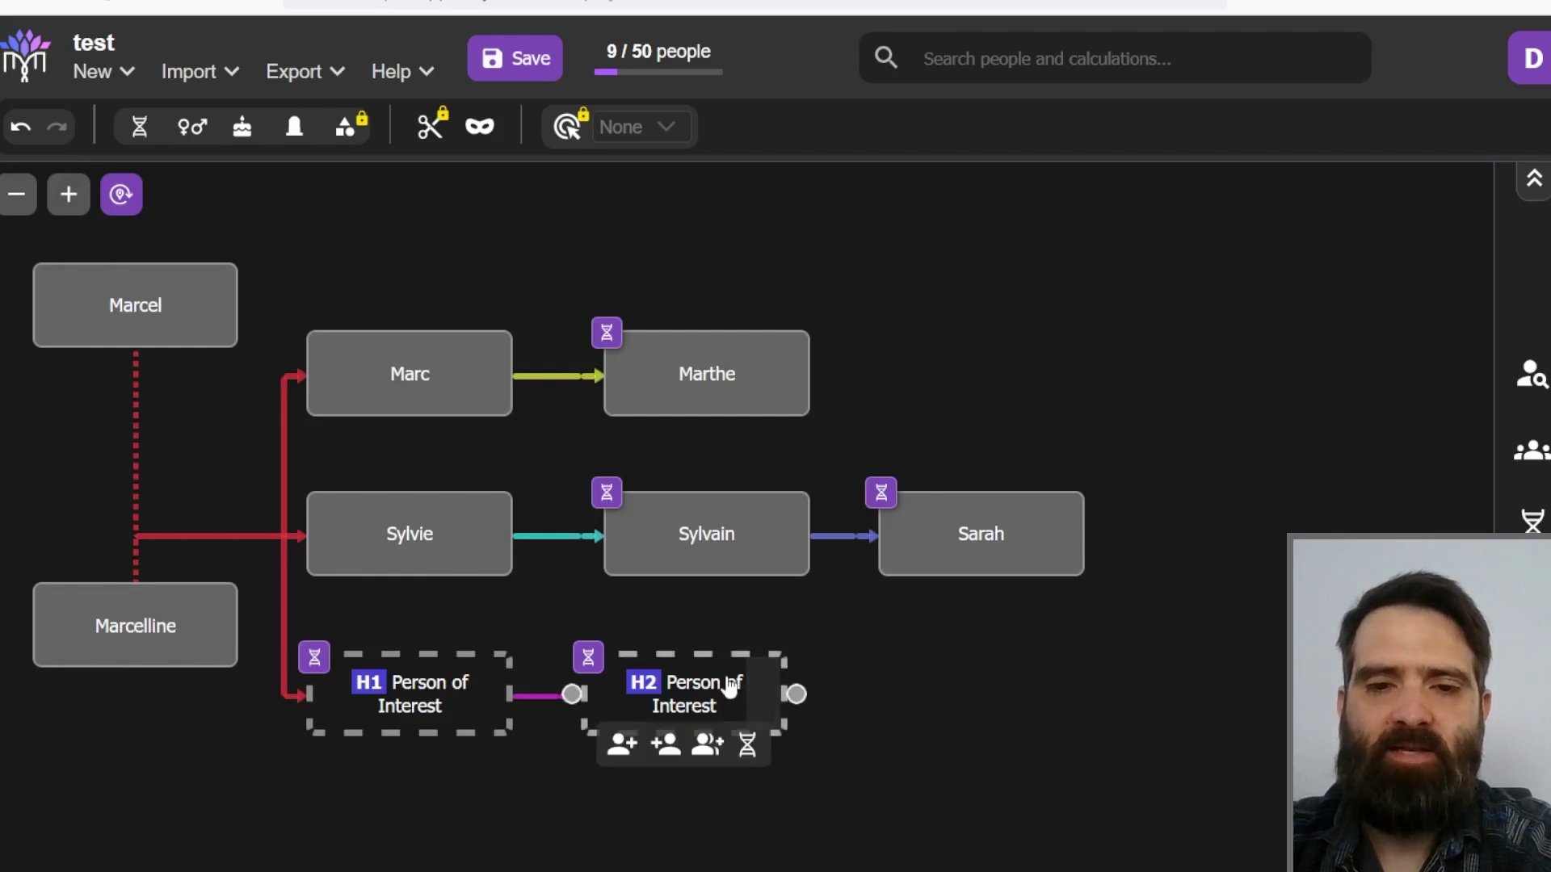
{"action": "left_click", "coordinate": [664, 747]}
{"action": "mouse_move", "coordinate": [929, 710]}
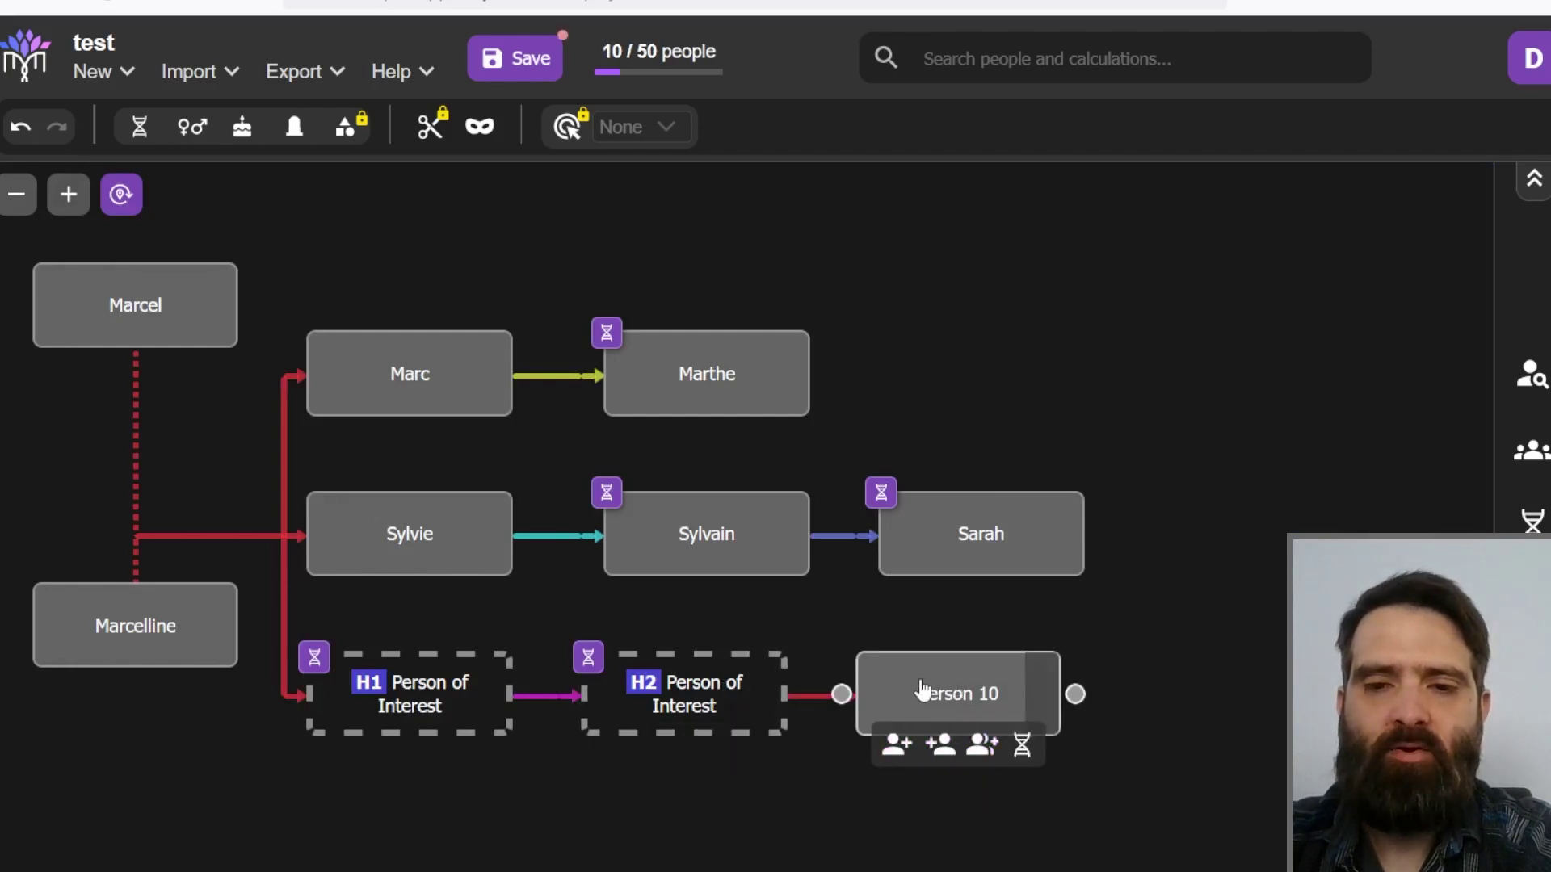
{"action": "right_click", "coordinate": [900, 704]}
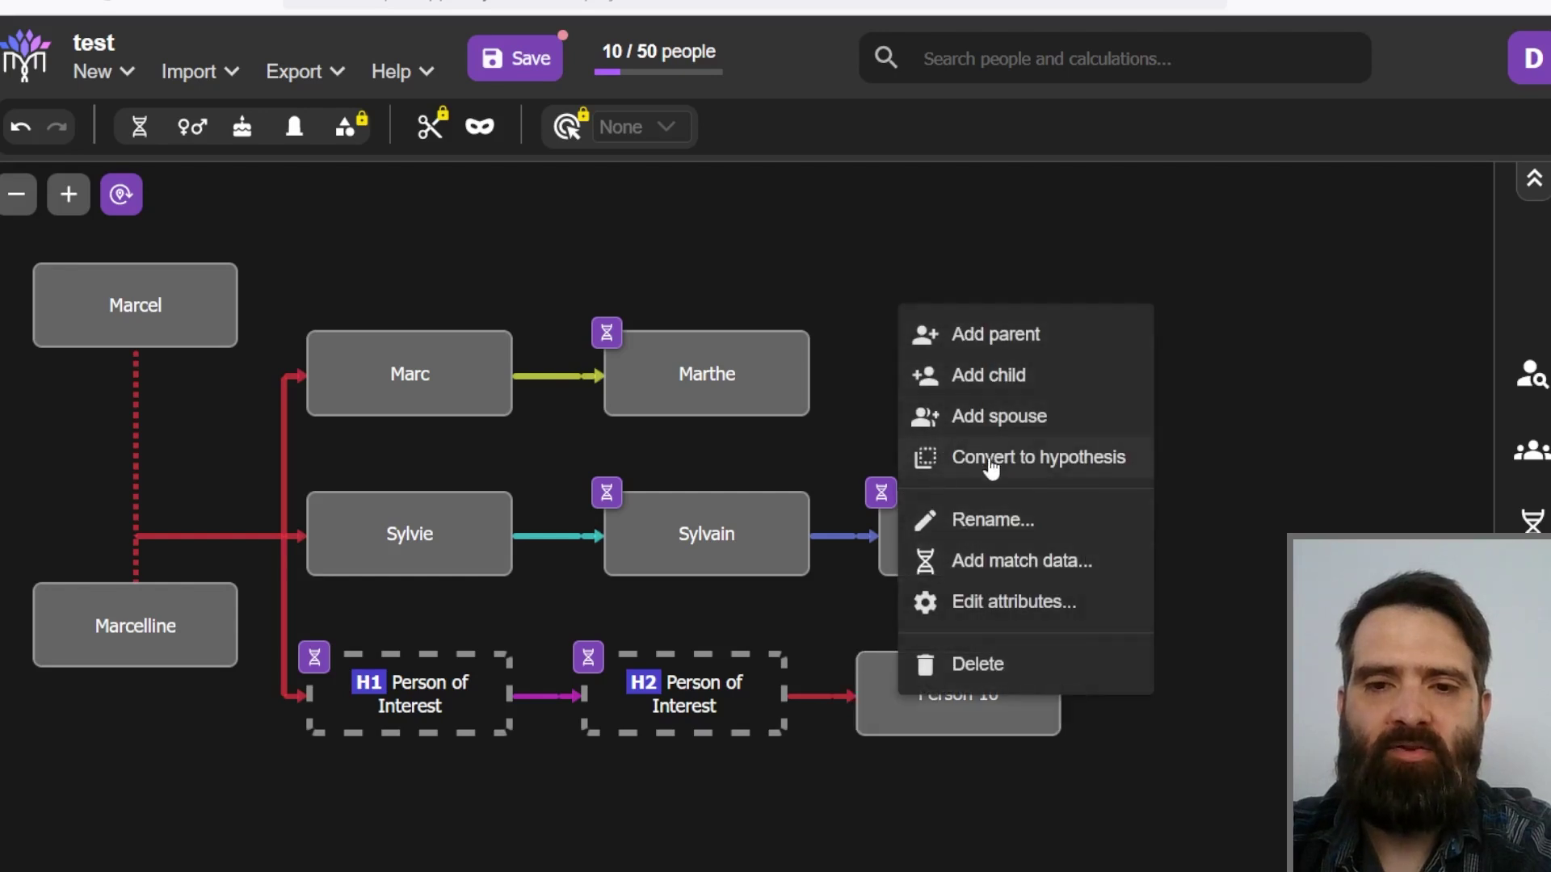
{"action": "left_click", "coordinate": [987, 461]}
{"action": "left_click", "coordinate": [812, 520]}
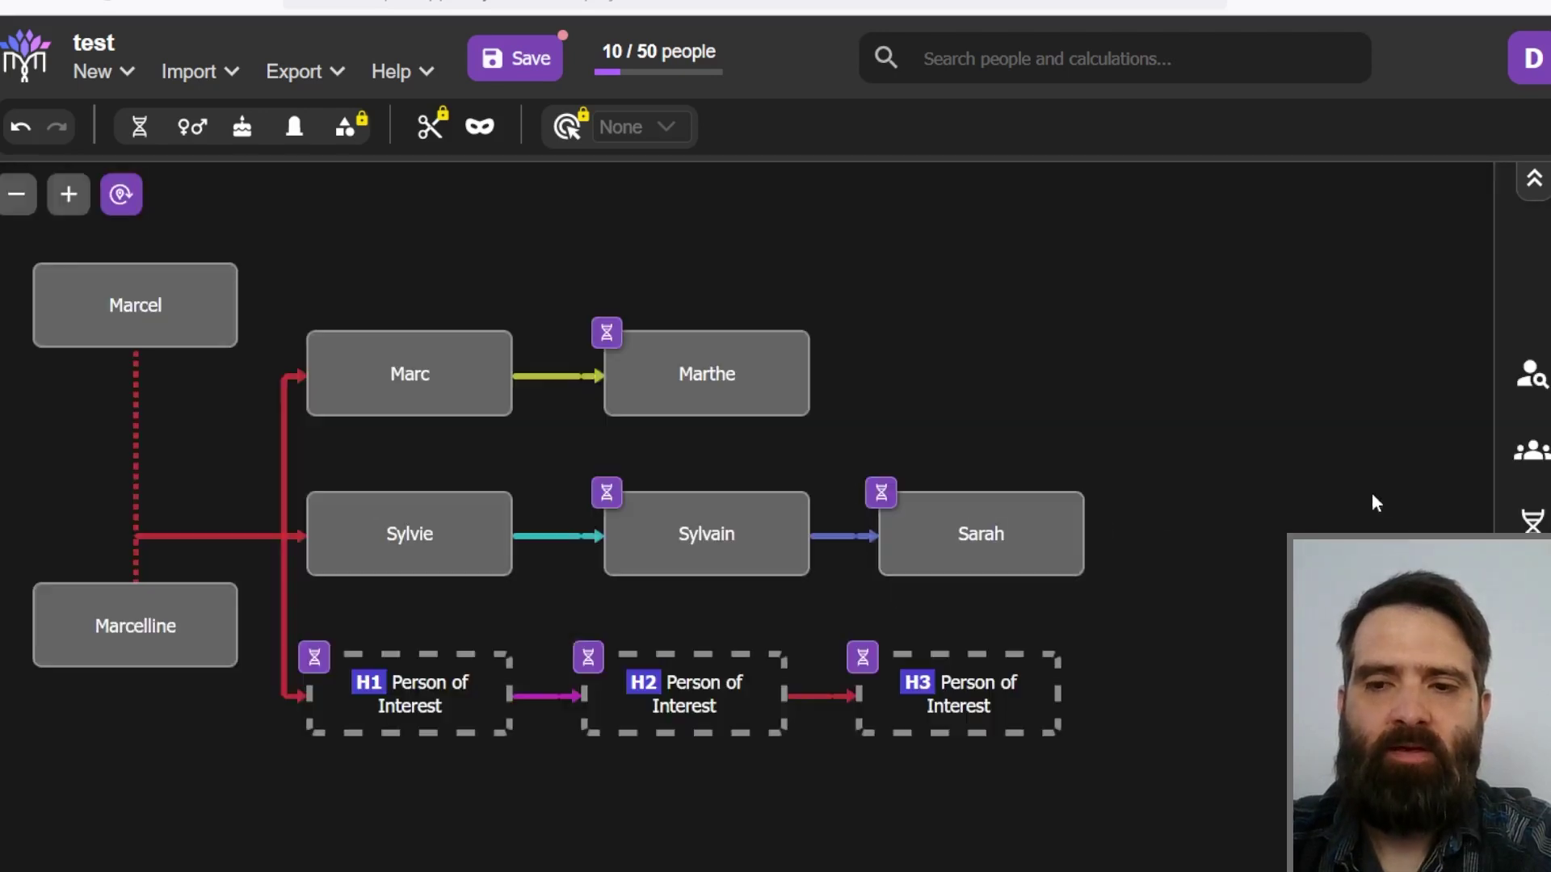
Step: Delete Calculation 4 and set up a new Hypotheses calculation
{"action": "left_click", "coordinate": [1532, 598]}
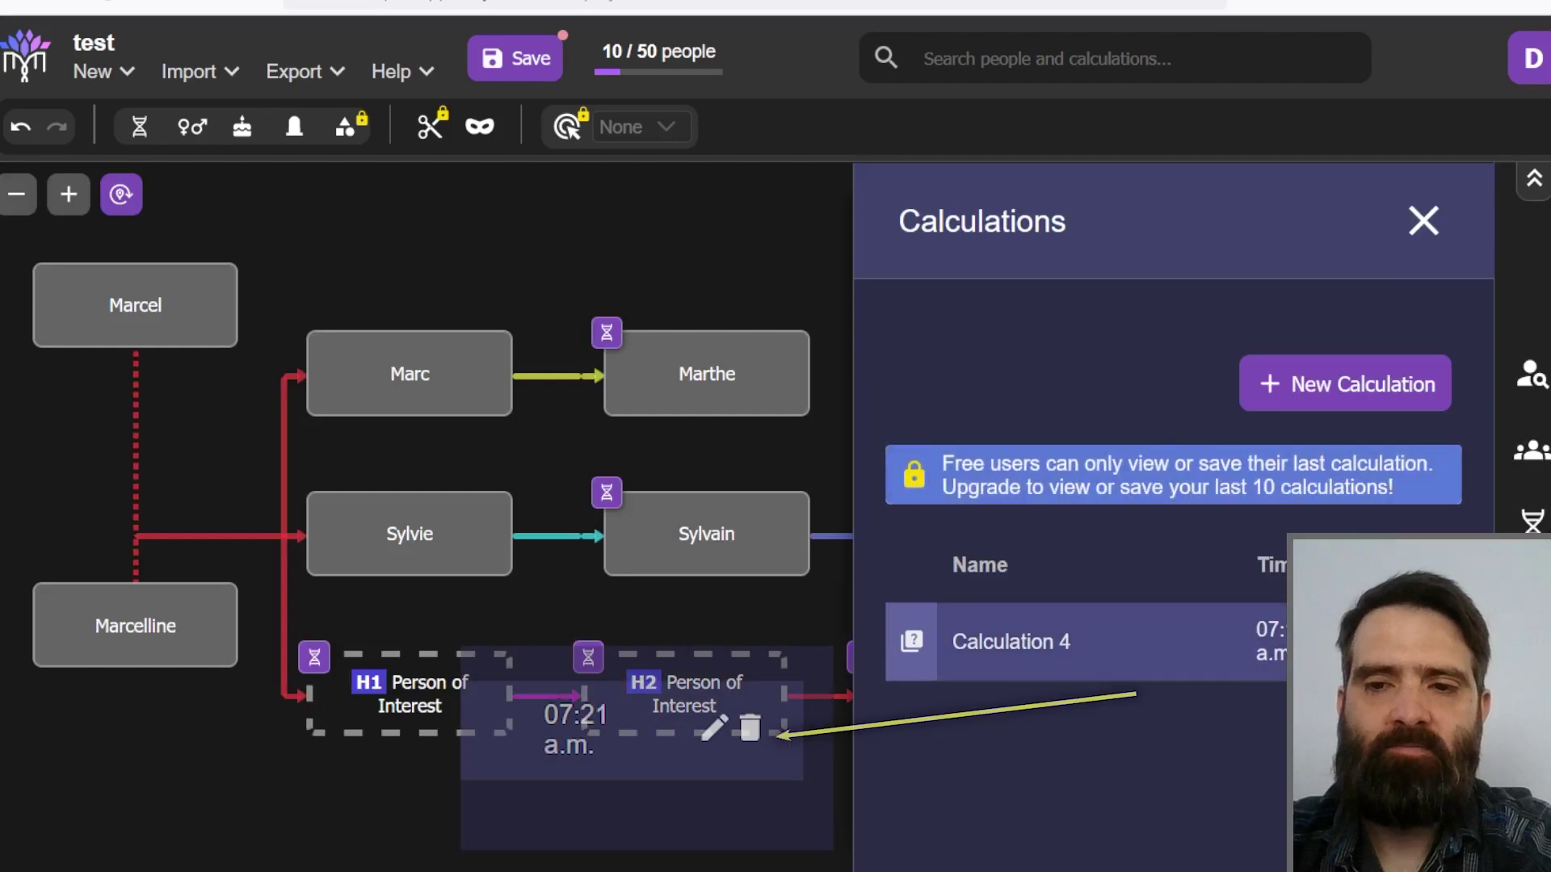
{"action": "left_click", "coordinate": [1420, 640]}
{"action": "left_click", "coordinate": [962, 532]}
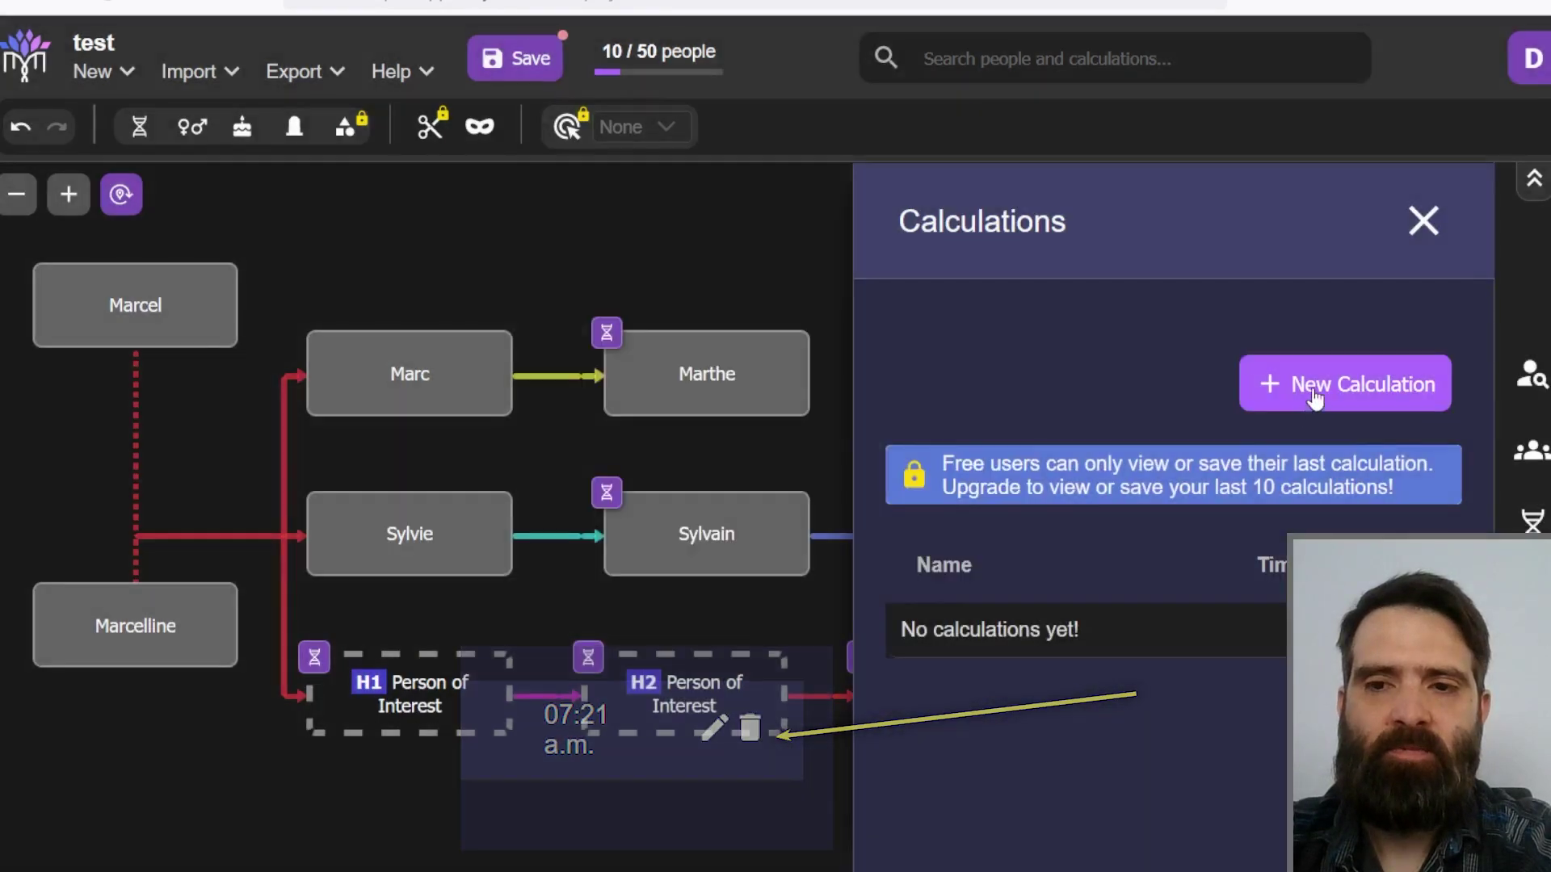
{"action": "left_click", "coordinate": [1277, 384]}
{"action": "left_click", "coordinate": [1284, 426]}
Step: Run Calculation 5, check H3 at 100% as Marthe's 1C1R at 0.2 SDs, then close
{"action": "left_click", "coordinate": [1166, 789]}
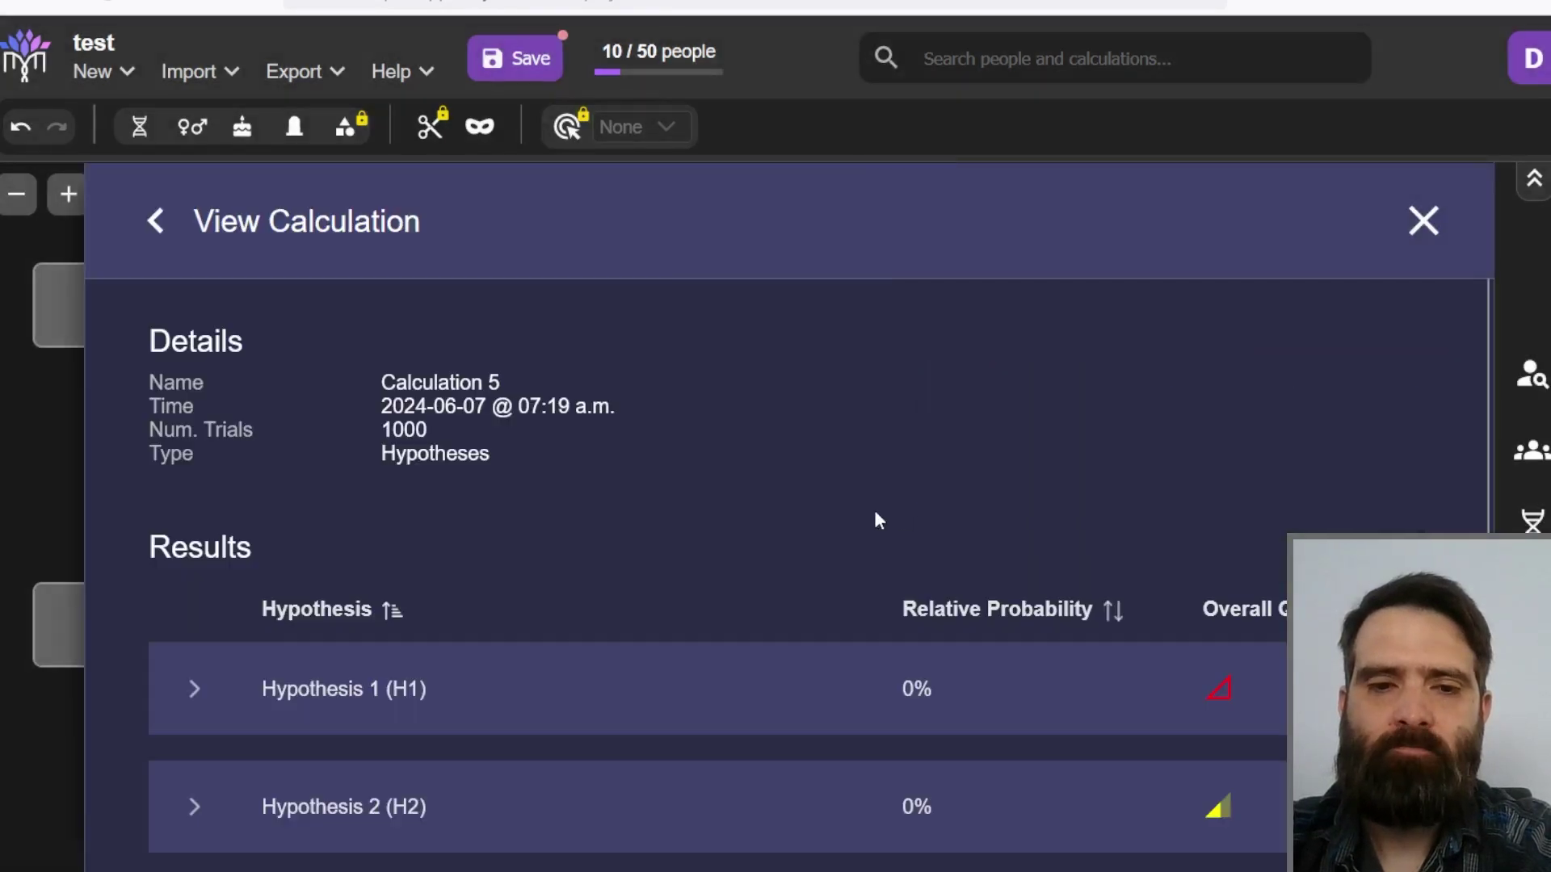
{"action": "scroll", "coordinate": [575, 613], "scroll_direction": "down", "scroll_amount": 2}
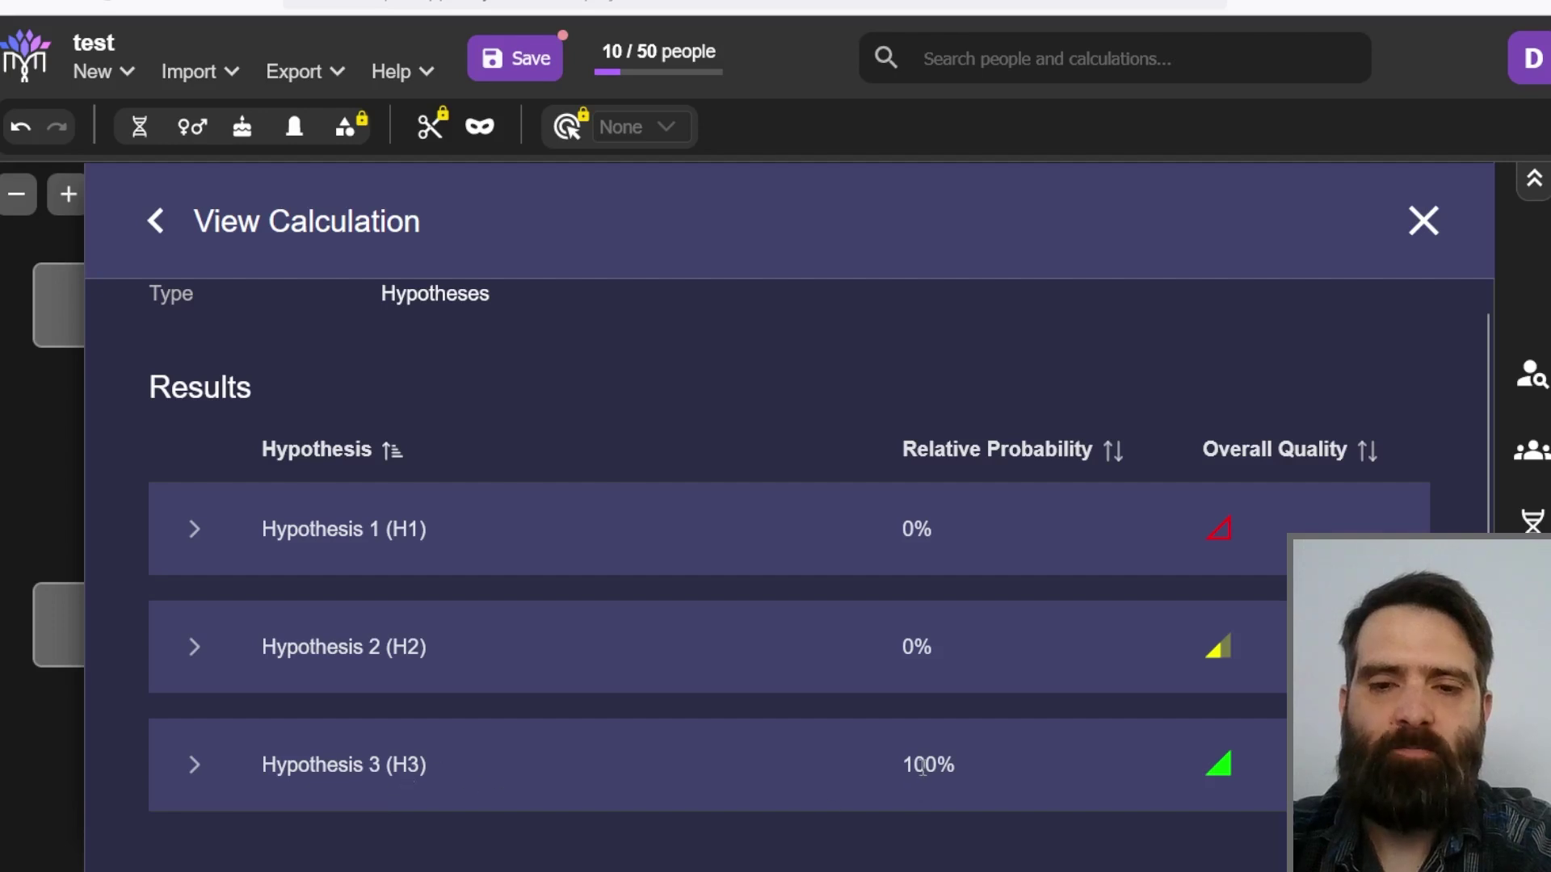
{"action": "left_click", "coordinate": [192, 767]}
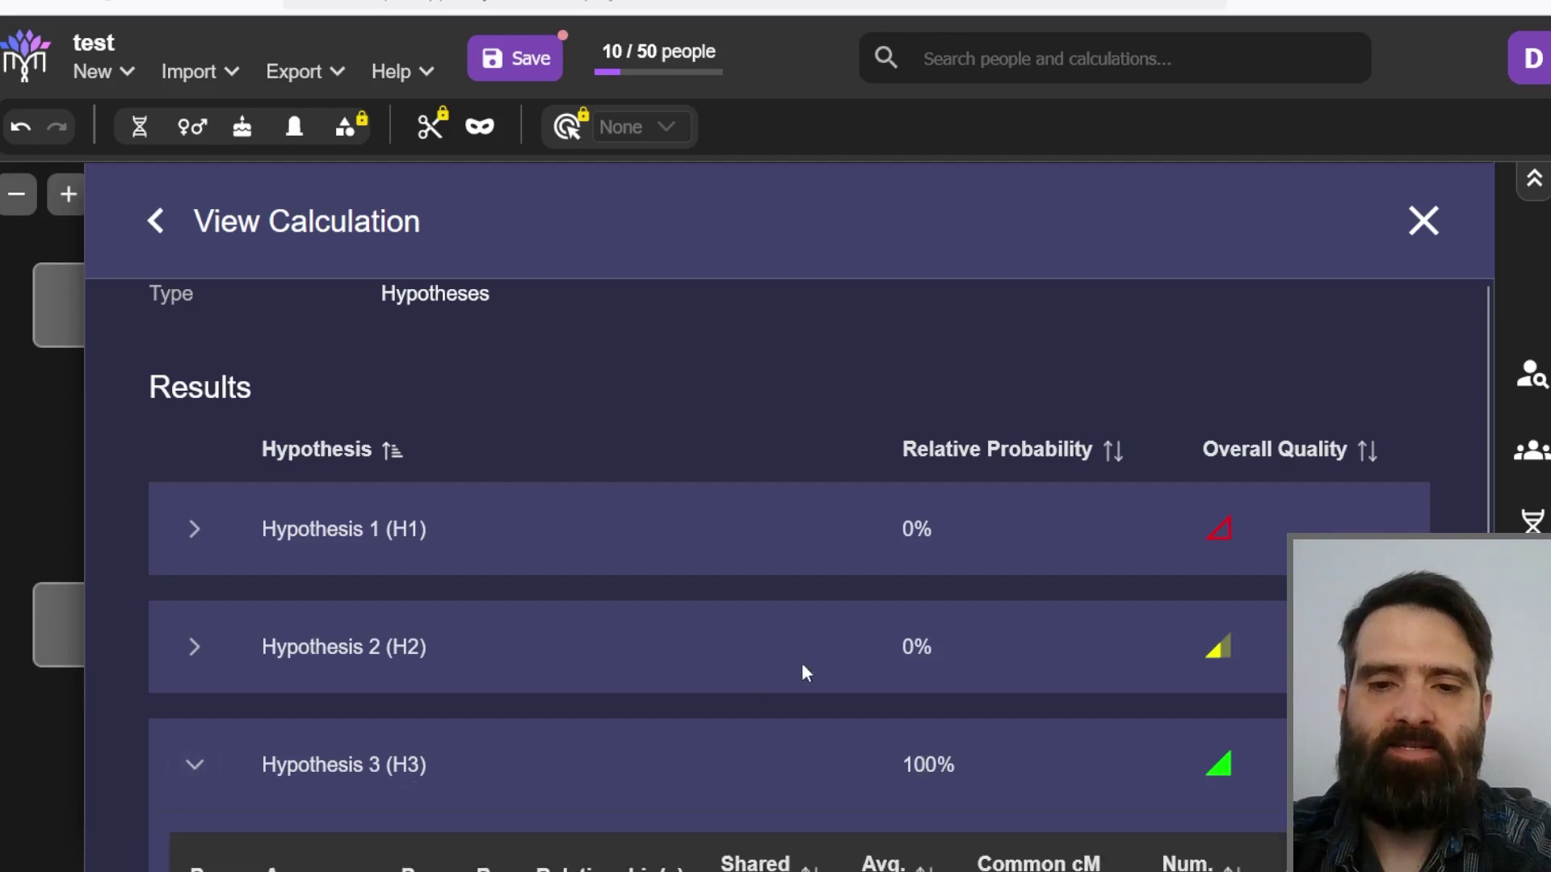
{"action": "scroll", "coordinate": [775, 612], "scroll_direction": "down", "scroll_amount": 3}
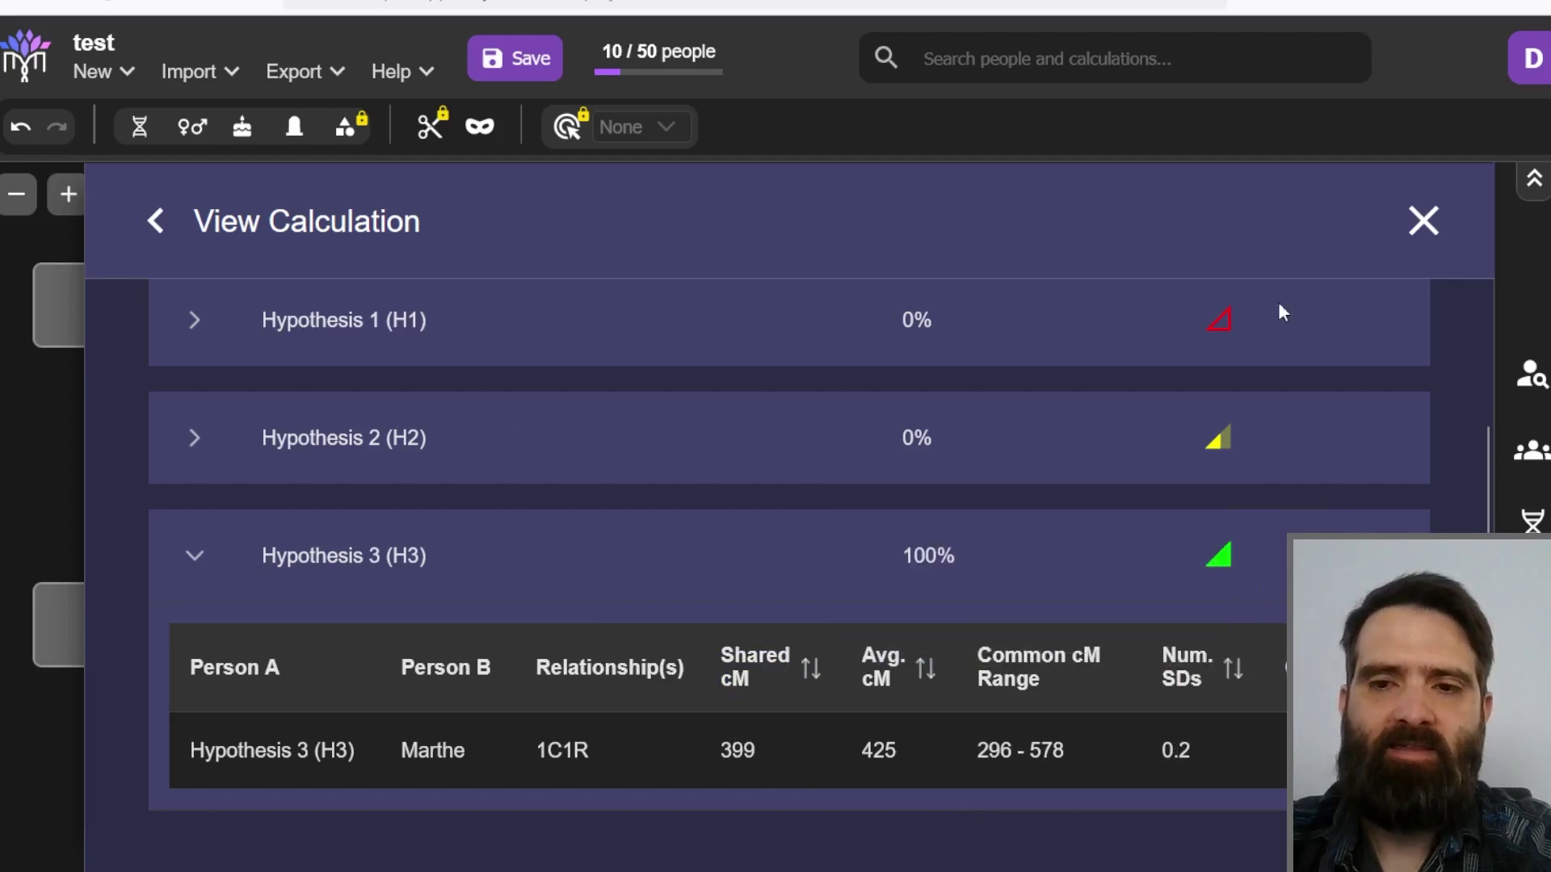
{"action": "left_click", "coordinate": [1426, 222]}
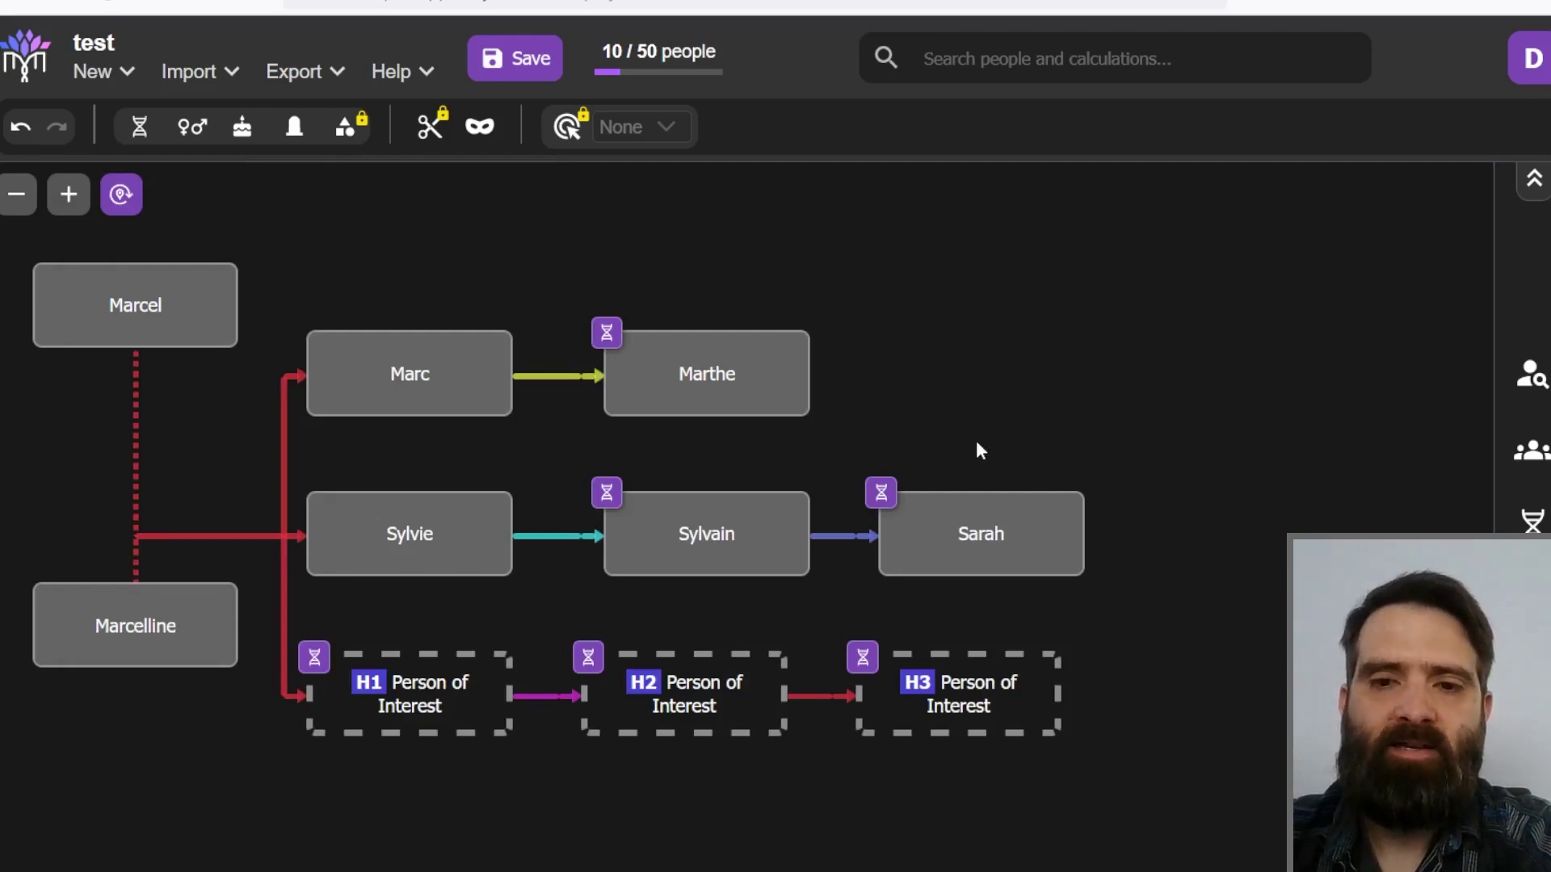
Step: Add a 25 cM Ancestry match from Sylvain to Person of Interest
{"action": "mouse_move", "coordinate": [707, 368]}
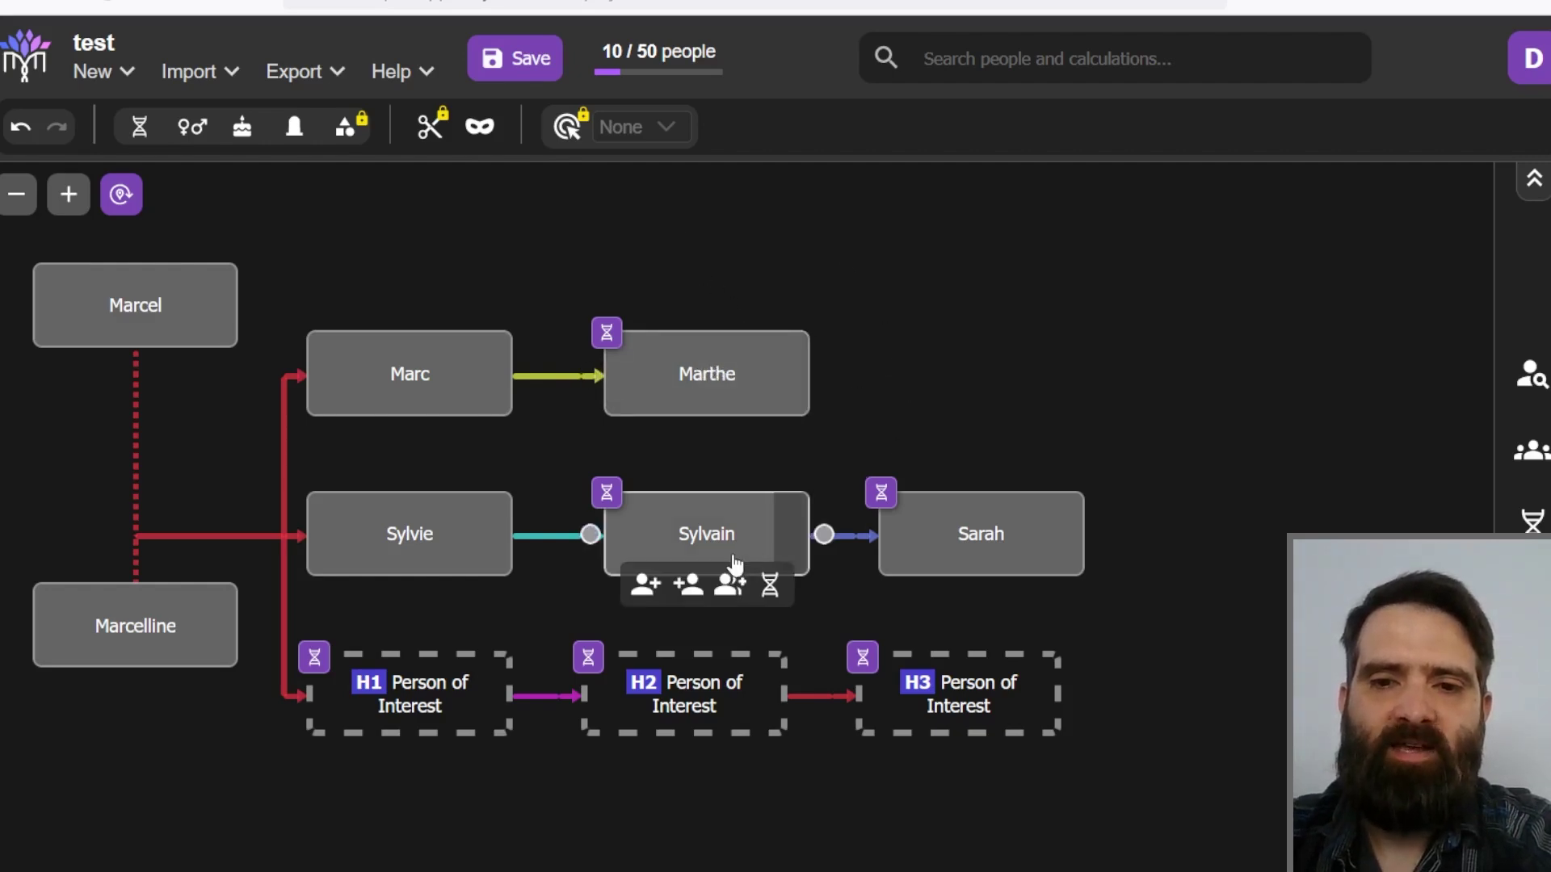
{"action": "mouse_move", "coordinate": [725, 549]}
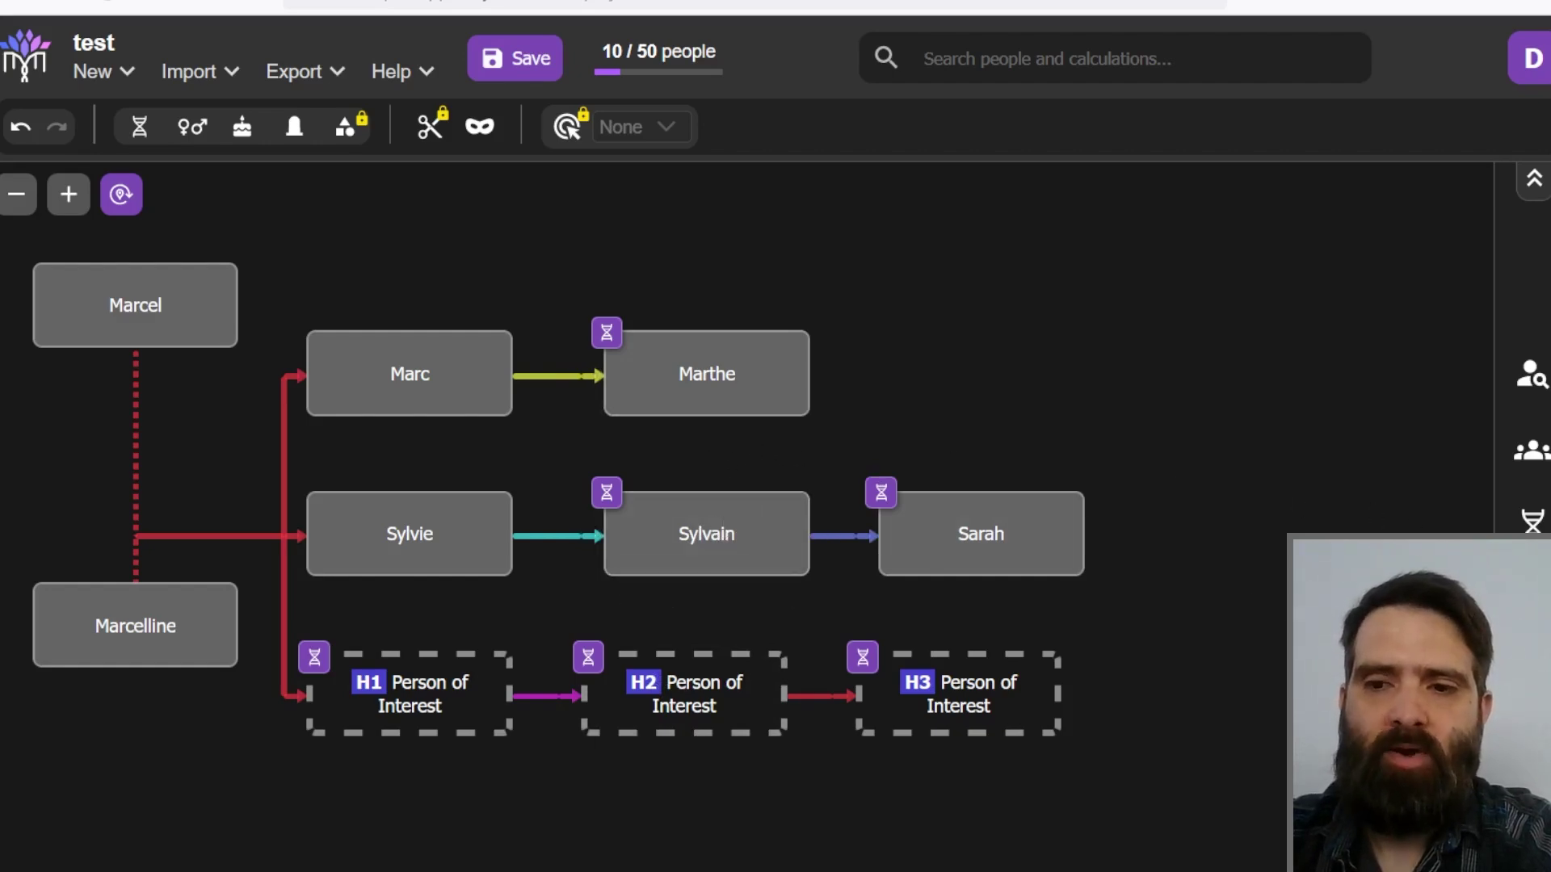
{"action": "left_click", "coordinate": [1533, 521]}
{"action": "left_click", "coordinate": [1423, 222]}
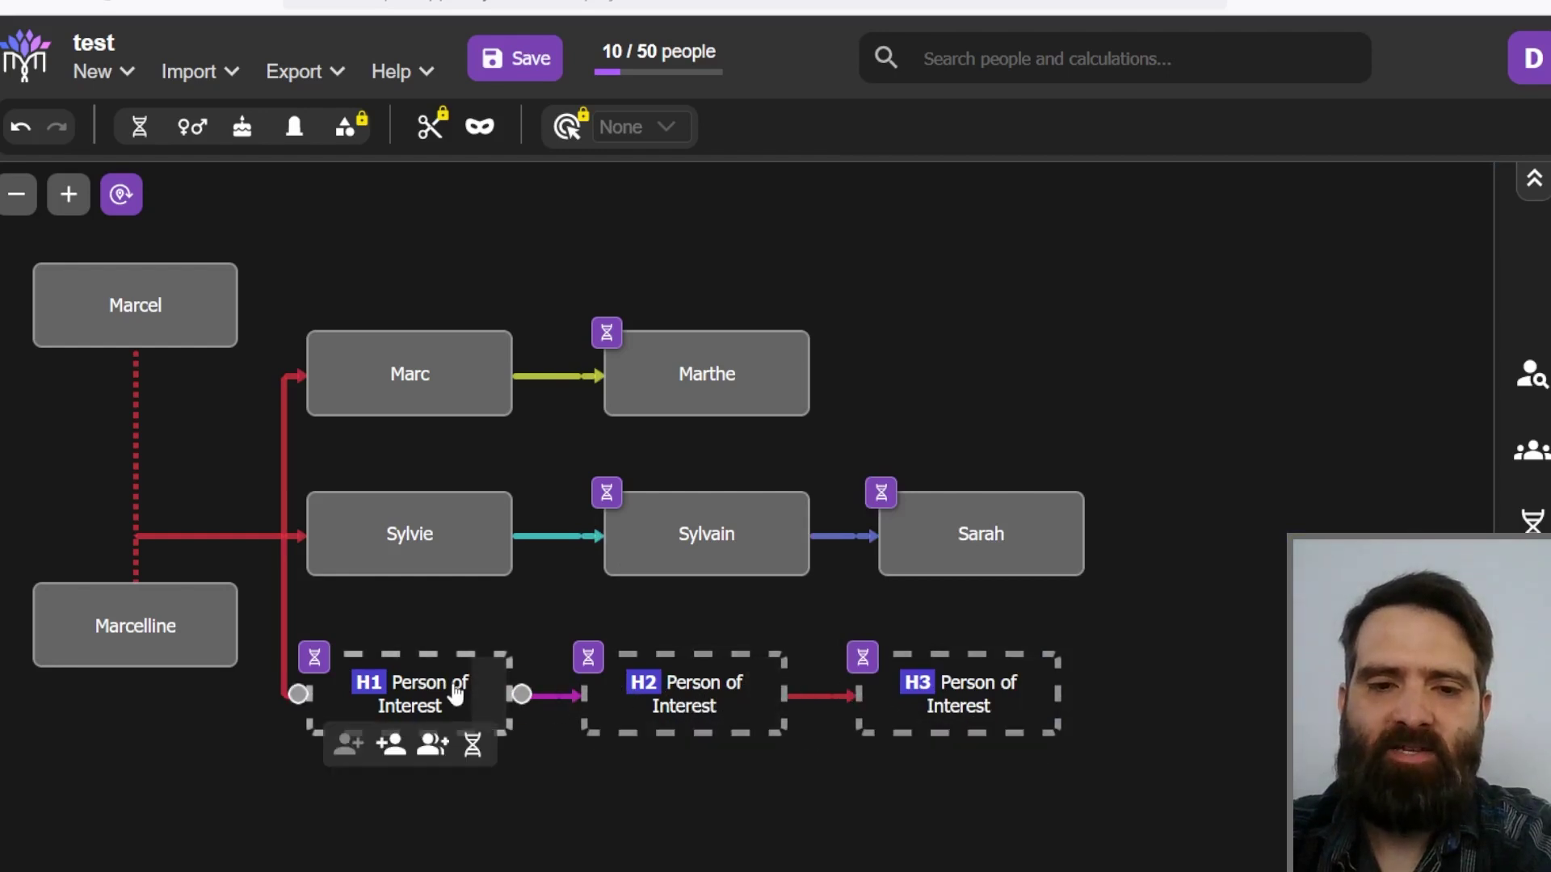
{"action": "left_click", "coordinate": [772, 597]}
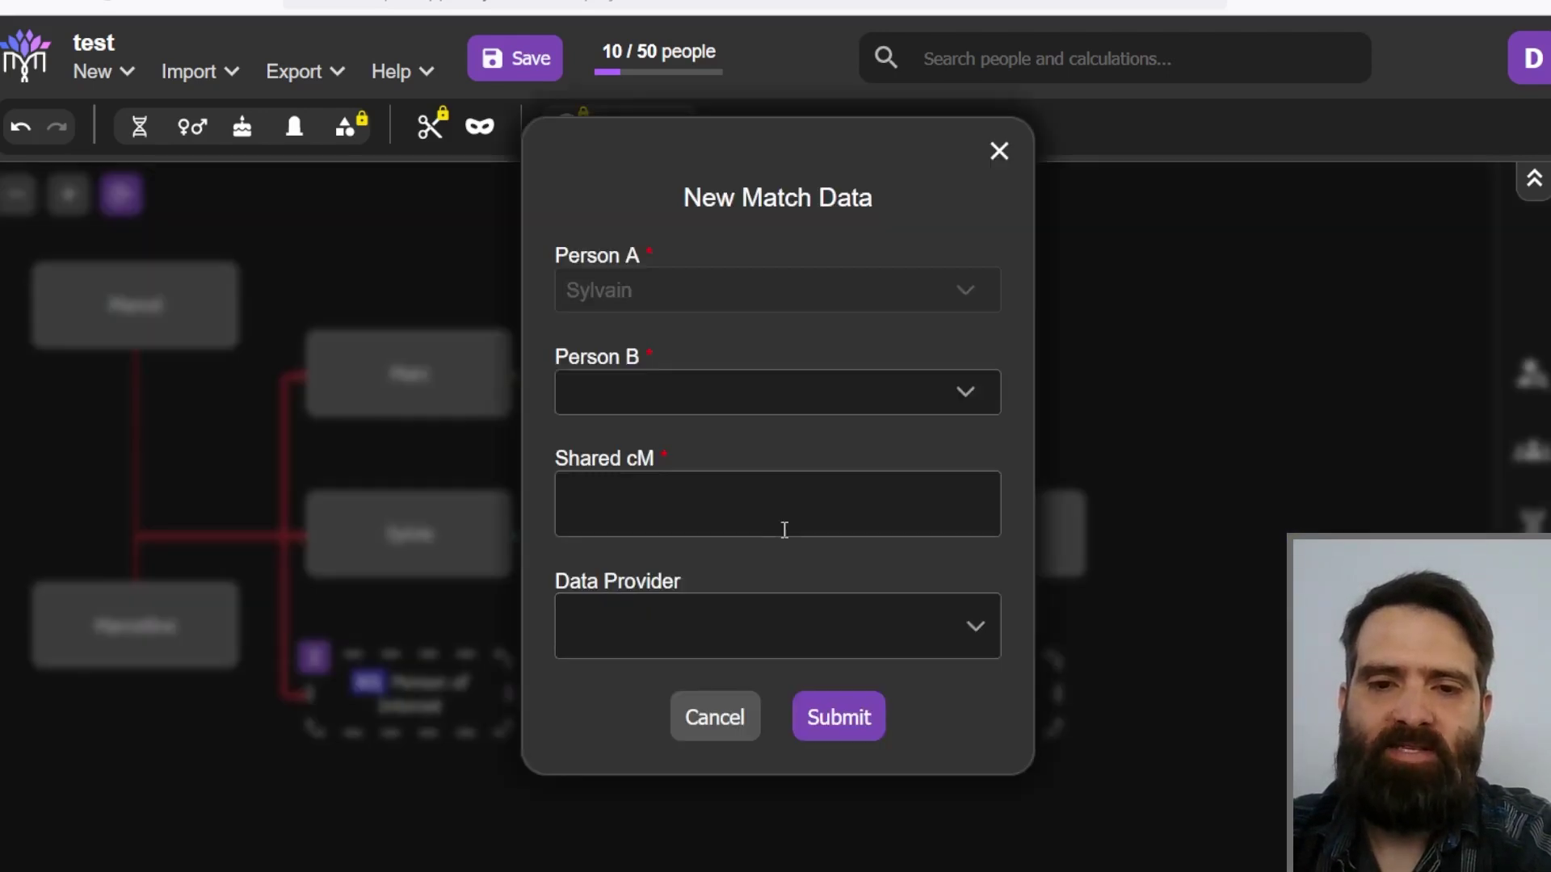
{"action": "left_click", "coordinate": [783, 392]}
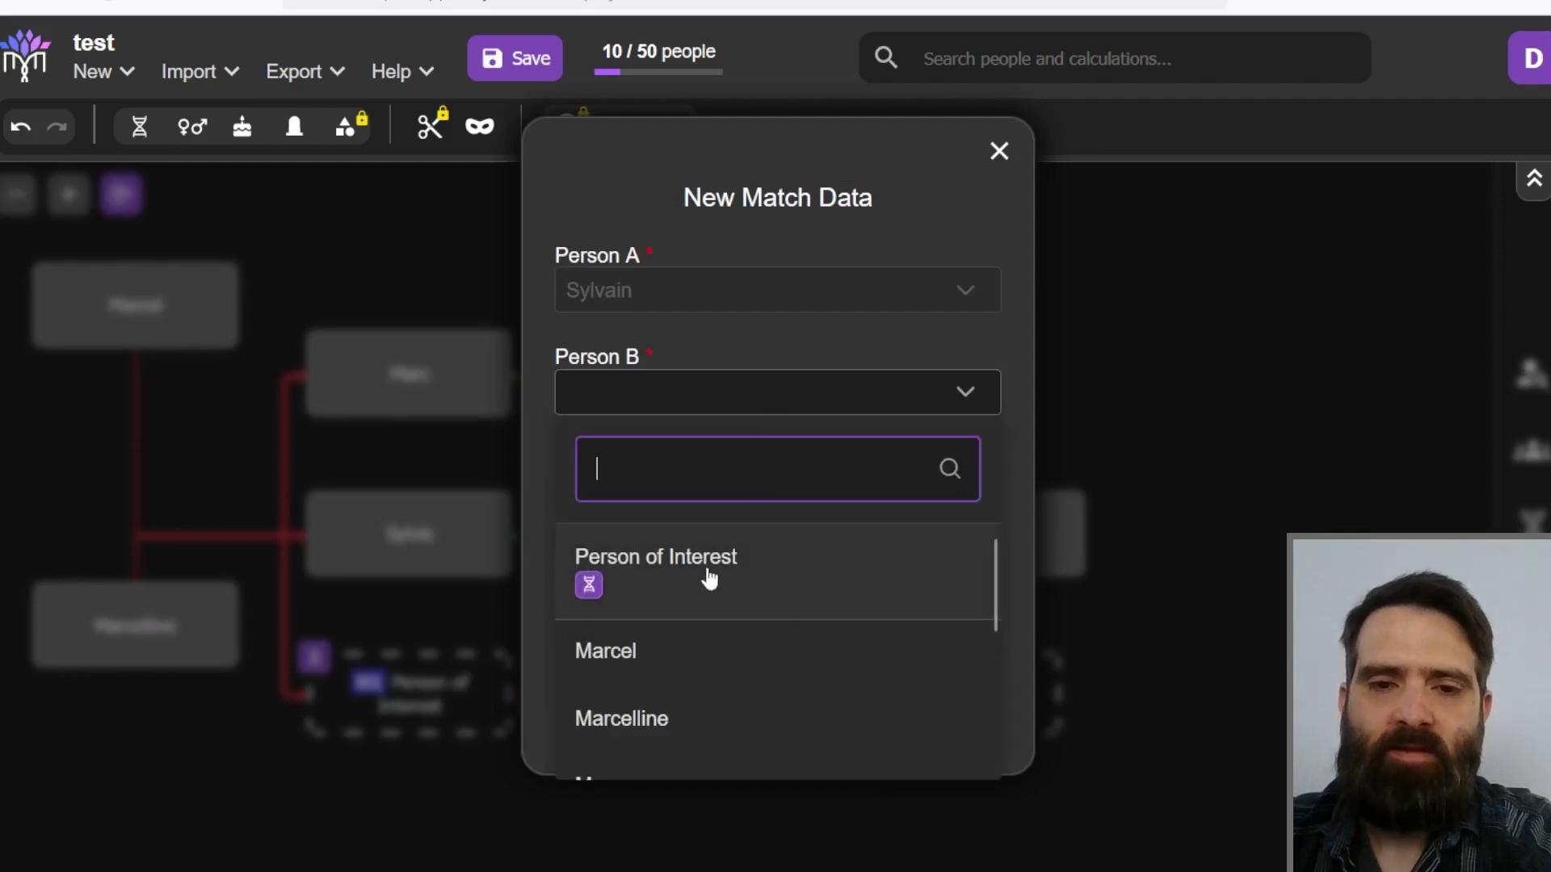
{"action": "left_click", "coordinate": [675, 575]}
{"action": "left_click", "coordinate": [698, 491]}
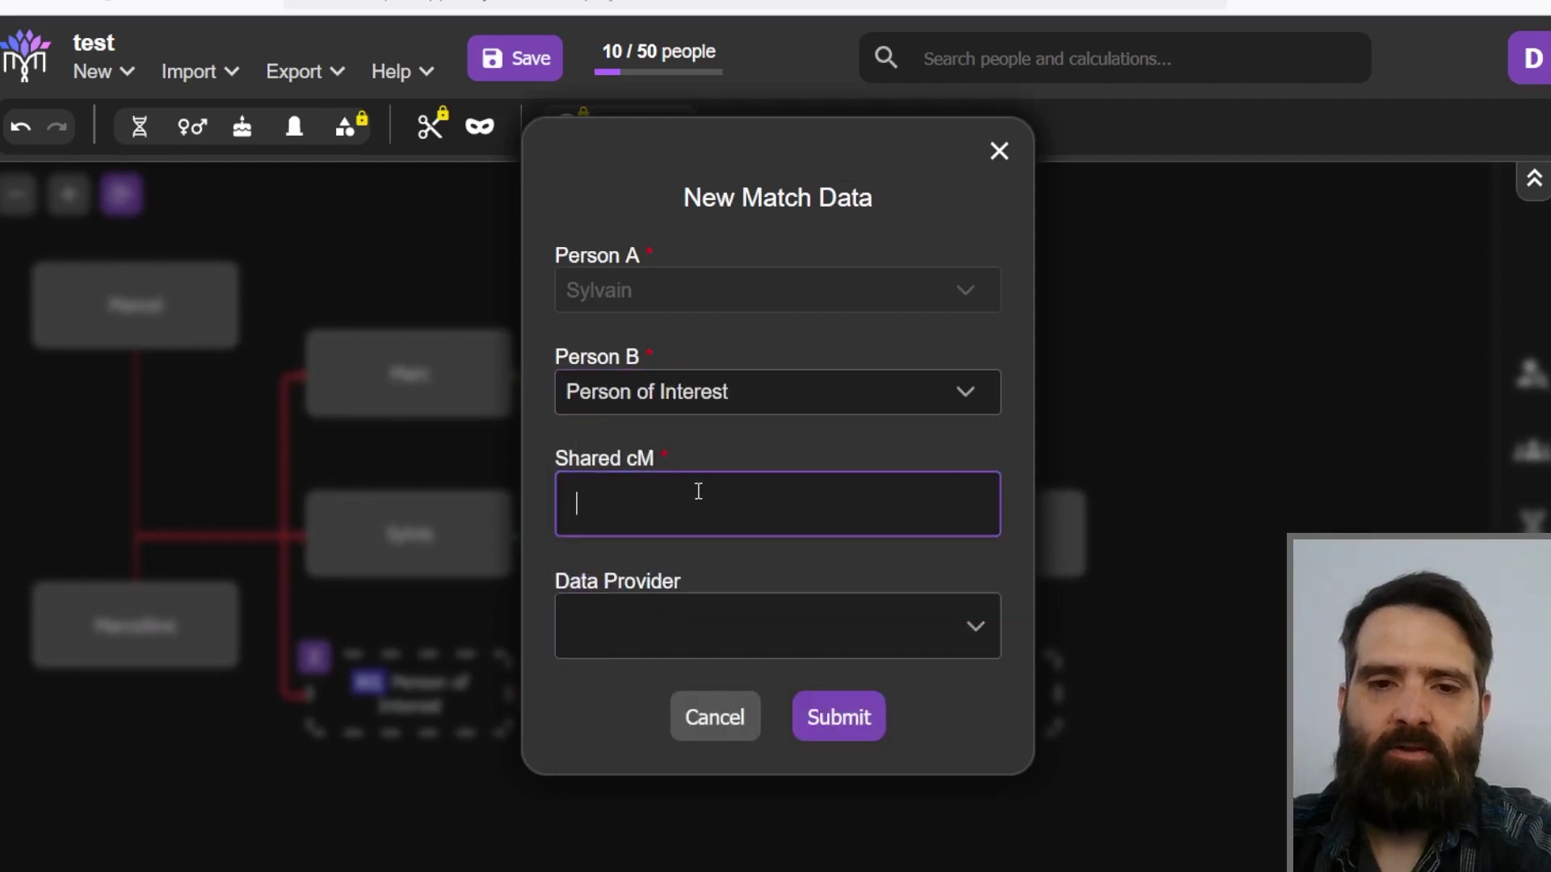
{"action": "type", "text": "25"}
{"action": "left_click", "coordinate": [691, 638]}
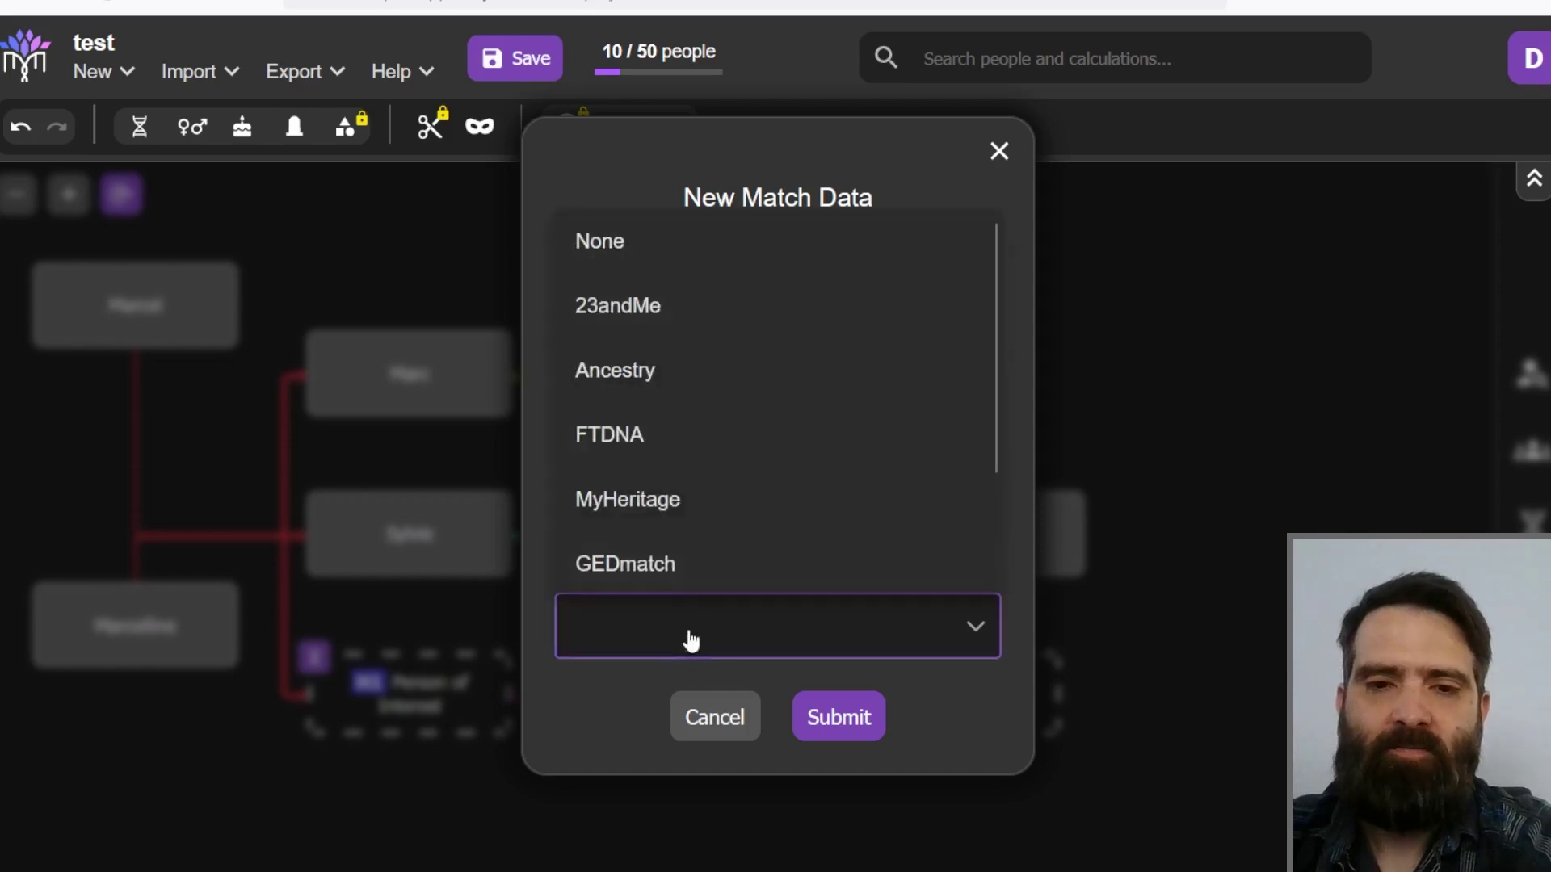
{"action": "left_click", "coordinate": [643, 365]}
{"action": "left_click", "coordinate": [824, 701]}
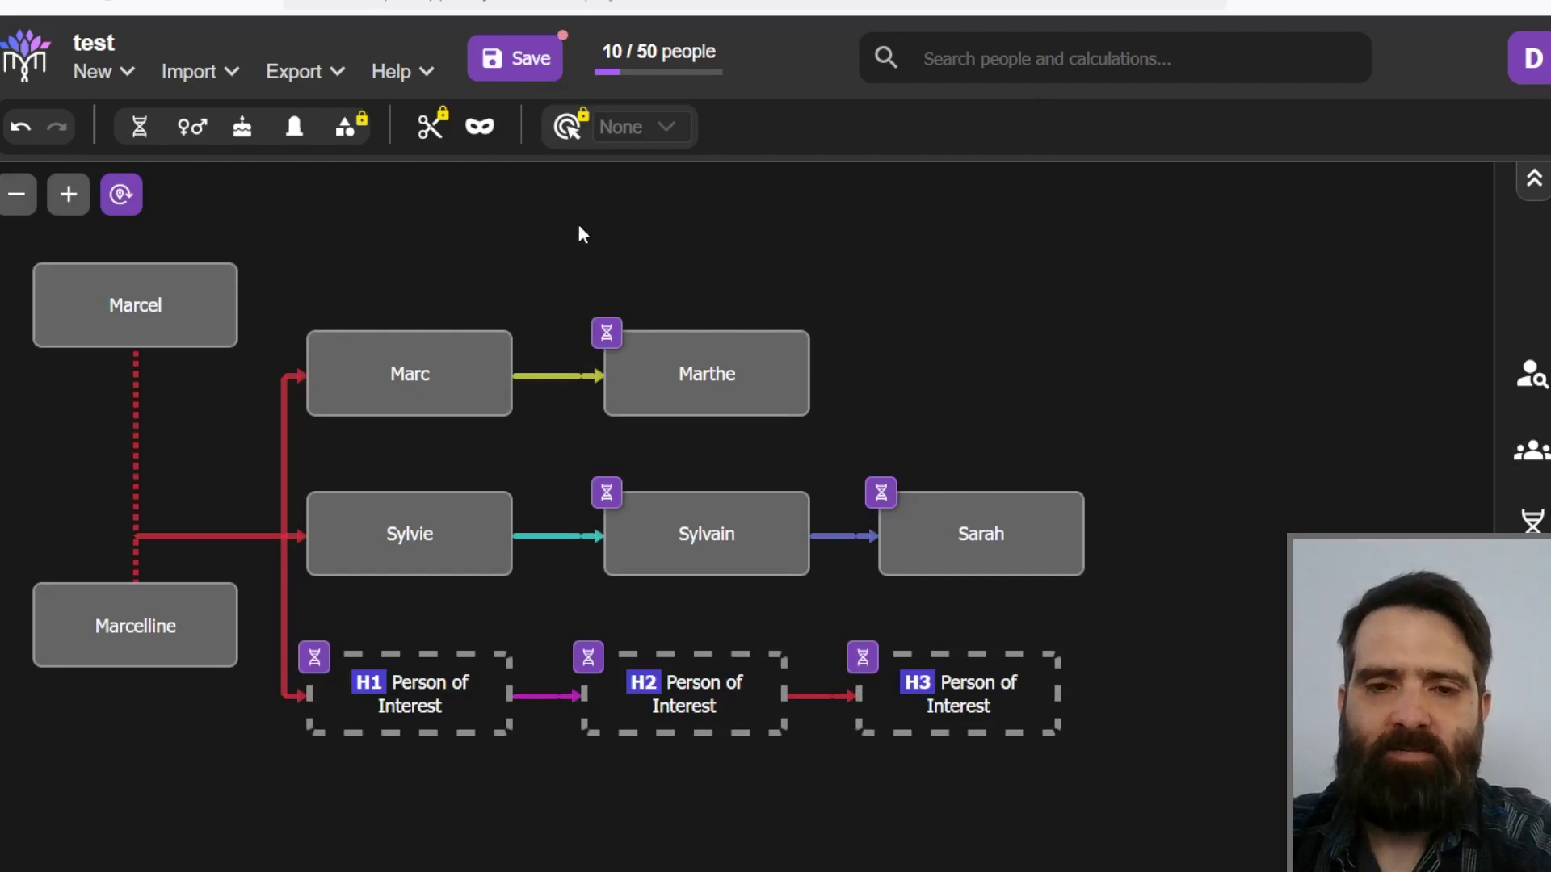
Step: Run Hypotheses Calculation 6, rating H3 at 100% and H1, H2 at 0%
{"action": "mouse_move", "coordinate": [668, 530]}
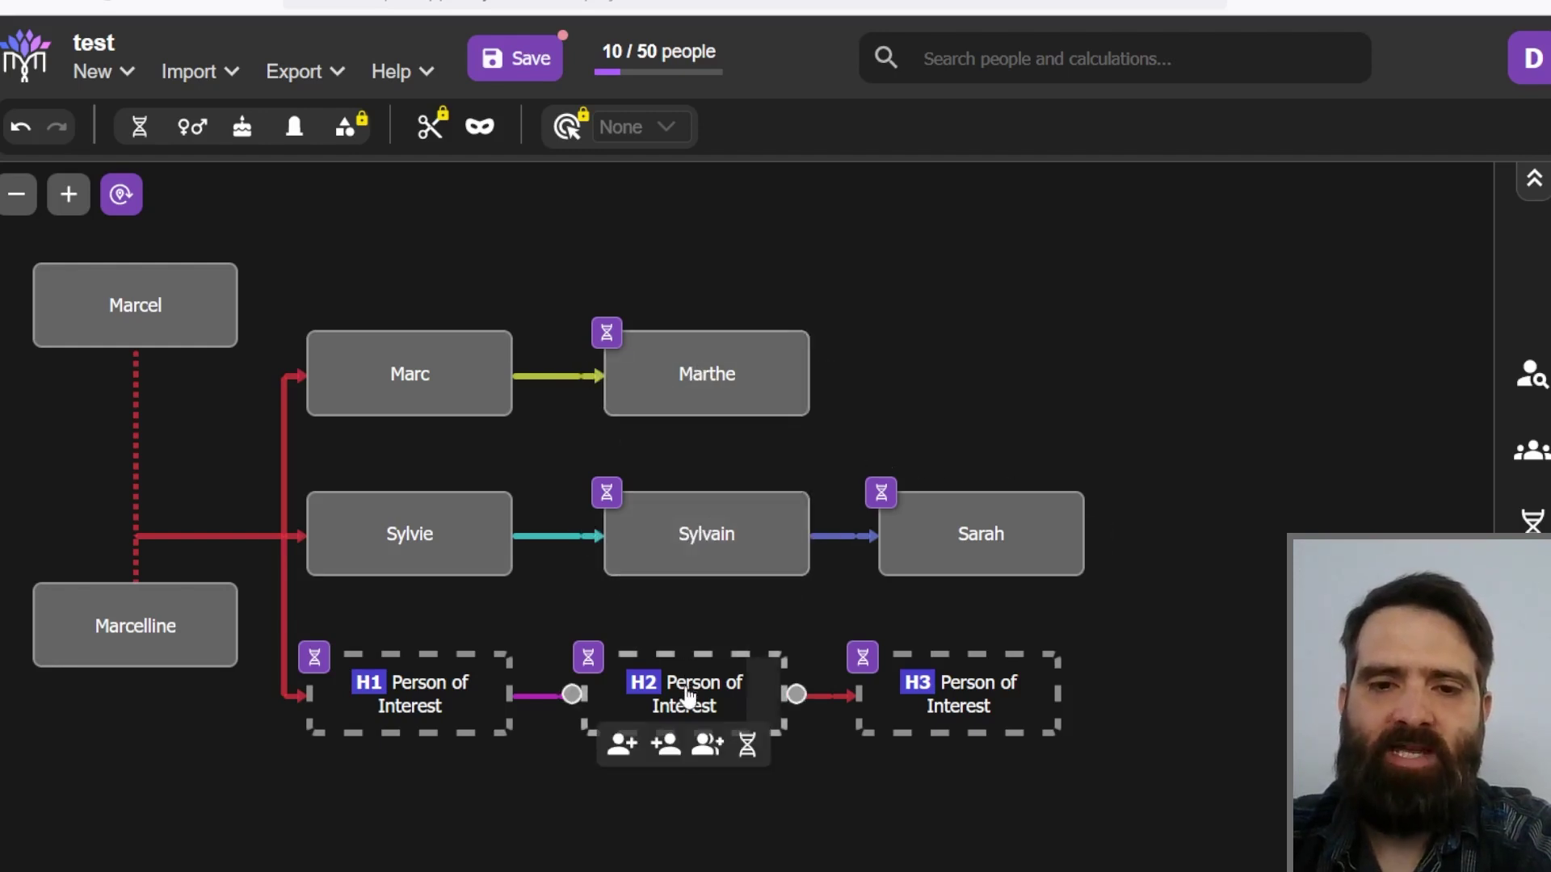
{"action": "mouse_move", "coordinate": [423, 711]}
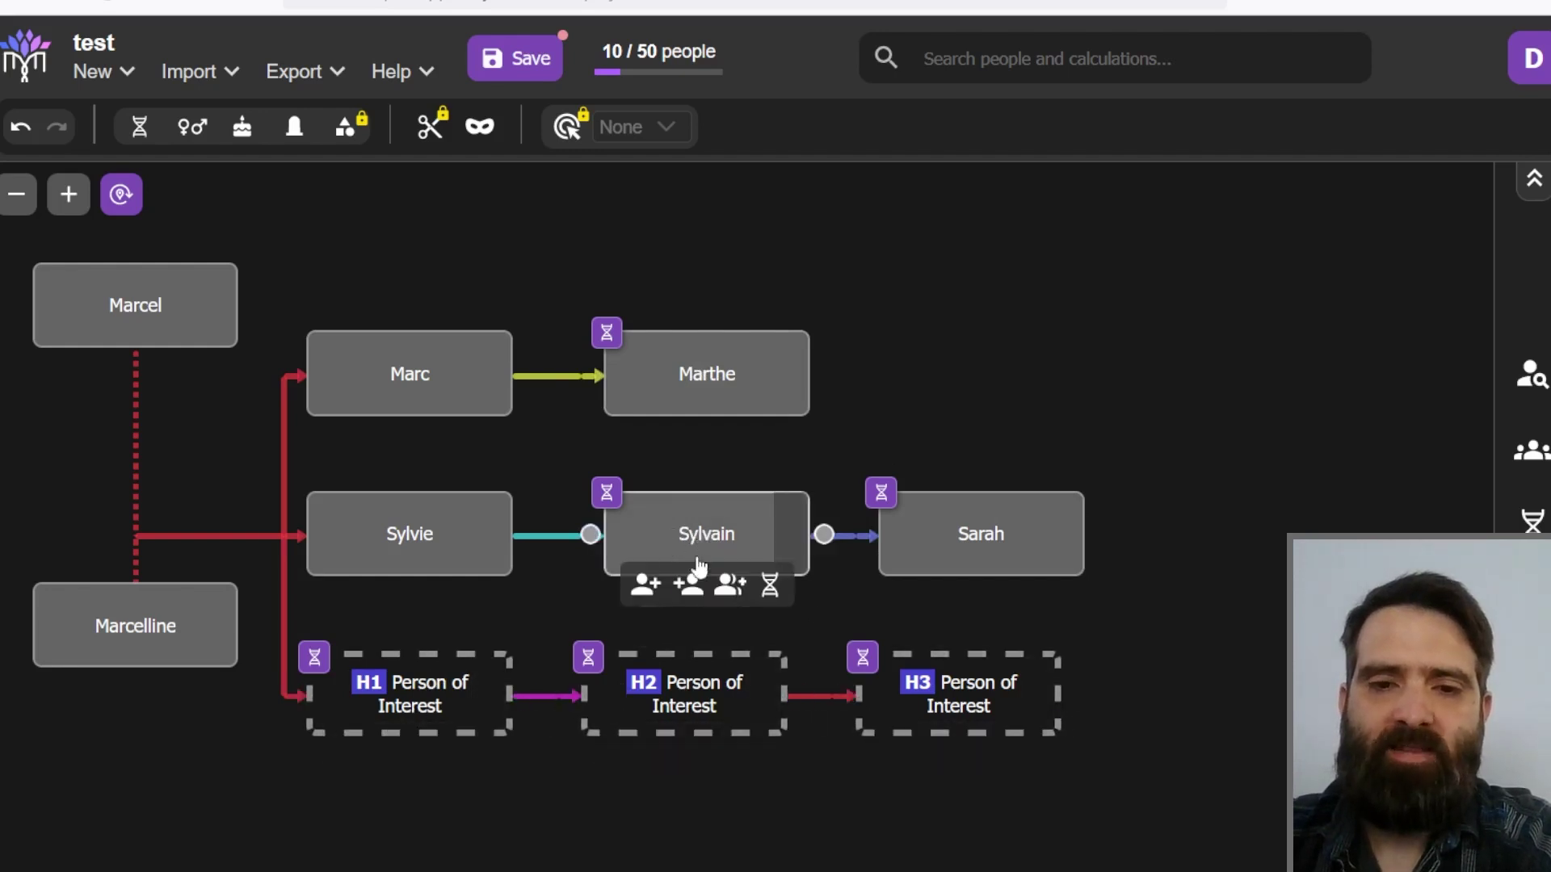
{"action": "left_click", "coordinate": [1533, 596]}
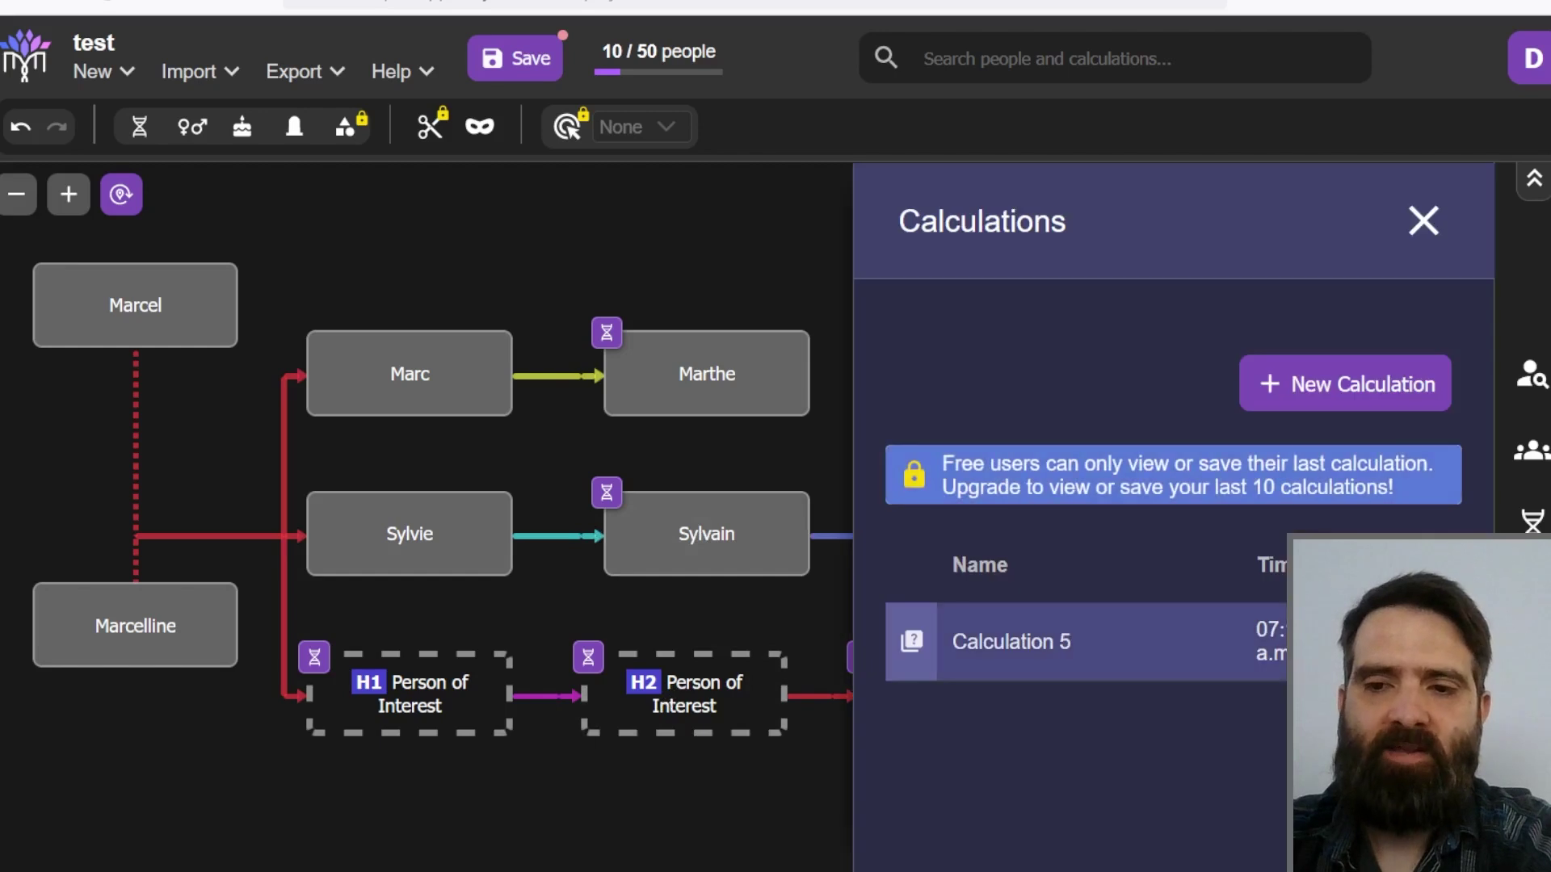
{"action": "left_click", "coordinate": [1434, 639]}
{"action": "left_click", "coordinate": [963, 539]}
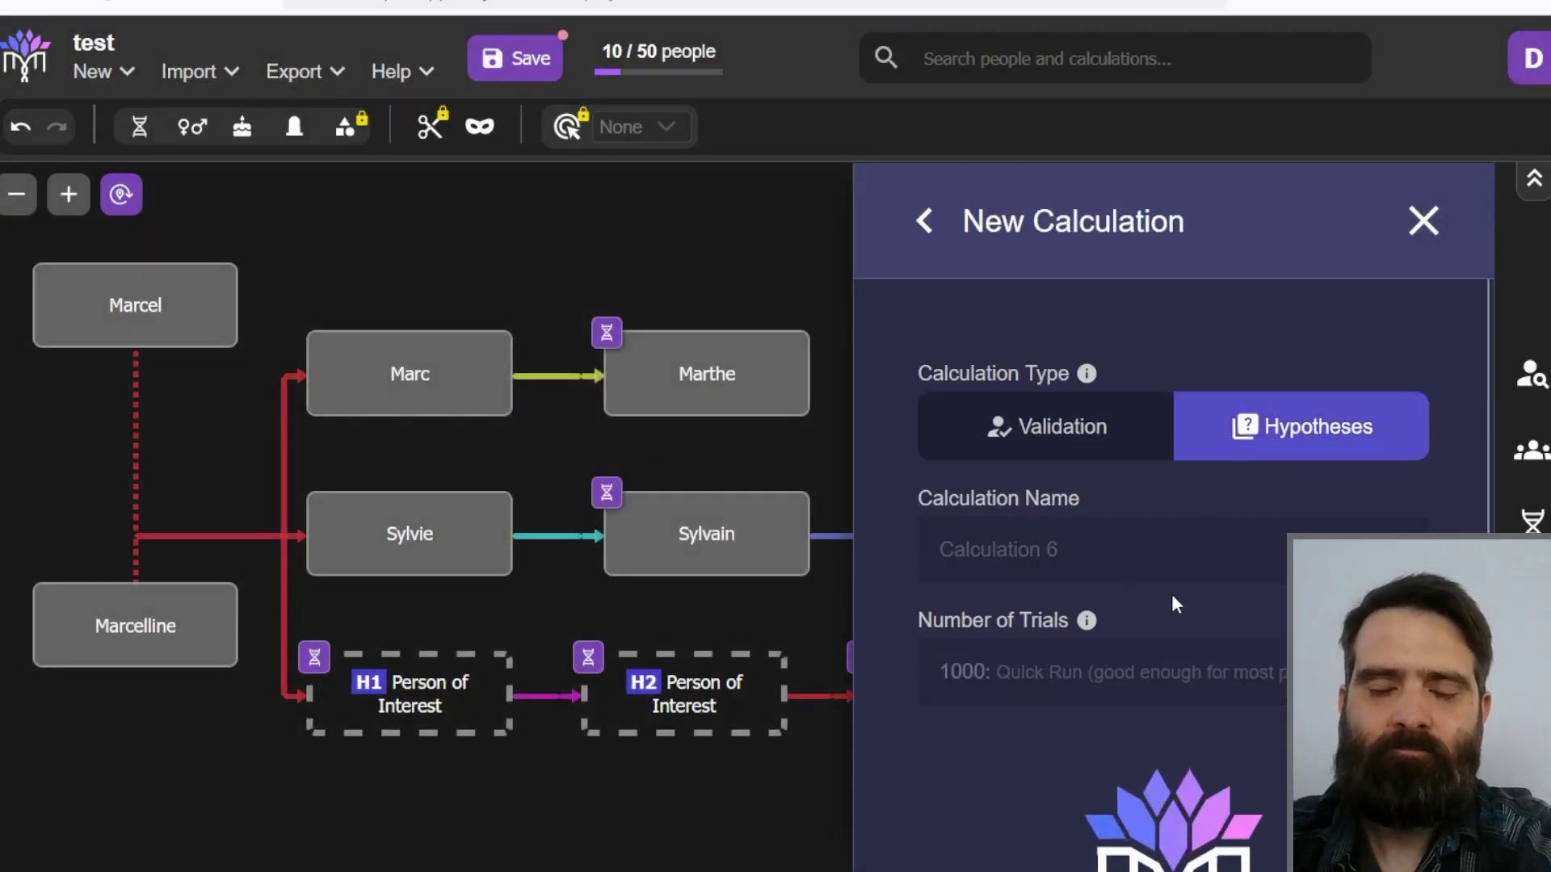
{"action": "scroll", "coordinate": [848, 488], "scroll_direction": "down", "scroll_amount": 2}
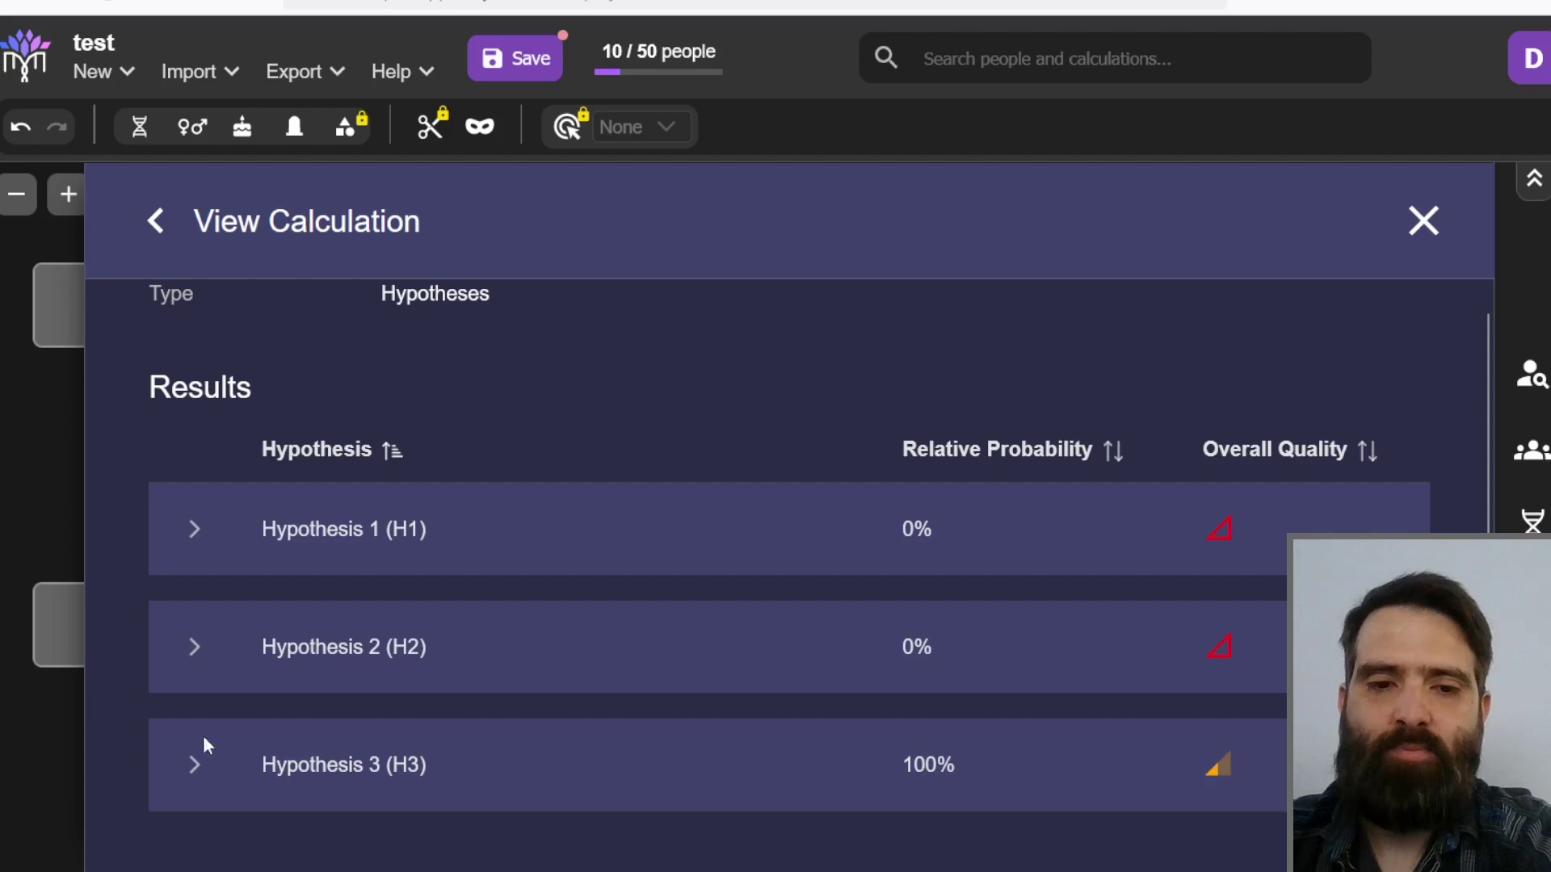
{"action": "left_click", "coordinate": [194, 765]}
{"action": "scroll", "coordinate": [658, 453], "scroll_direction": "down", "scroll_amount": 4}
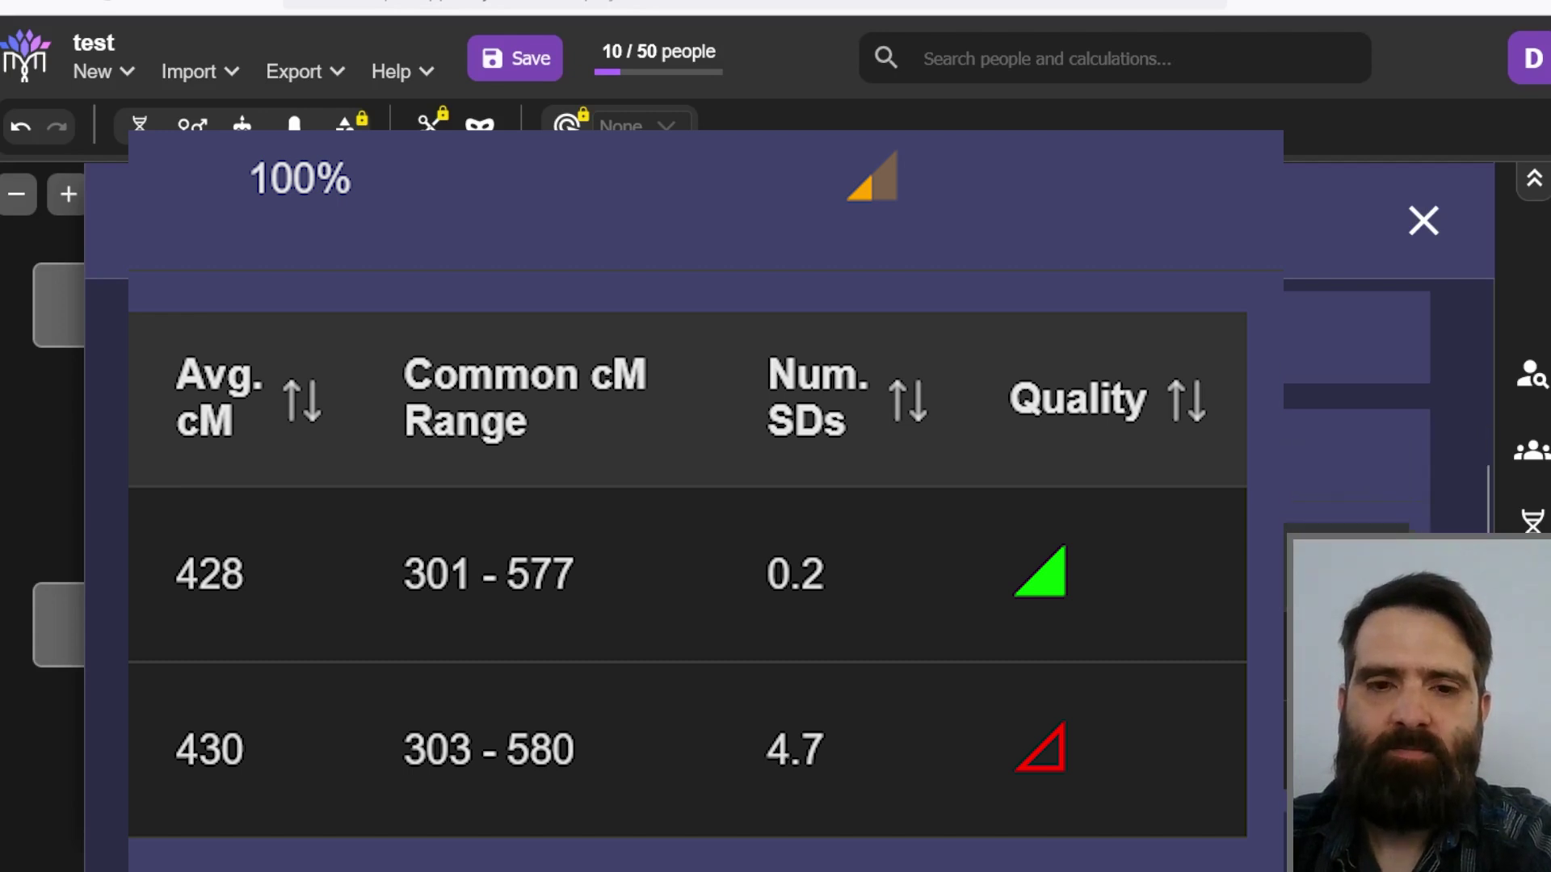
{"action": "left_click", "coordinate": [695, 455]}
{"action": "scroll", "coordinate": [1357, 380], "scroll_direction": "up", "scroll_amount": 2}
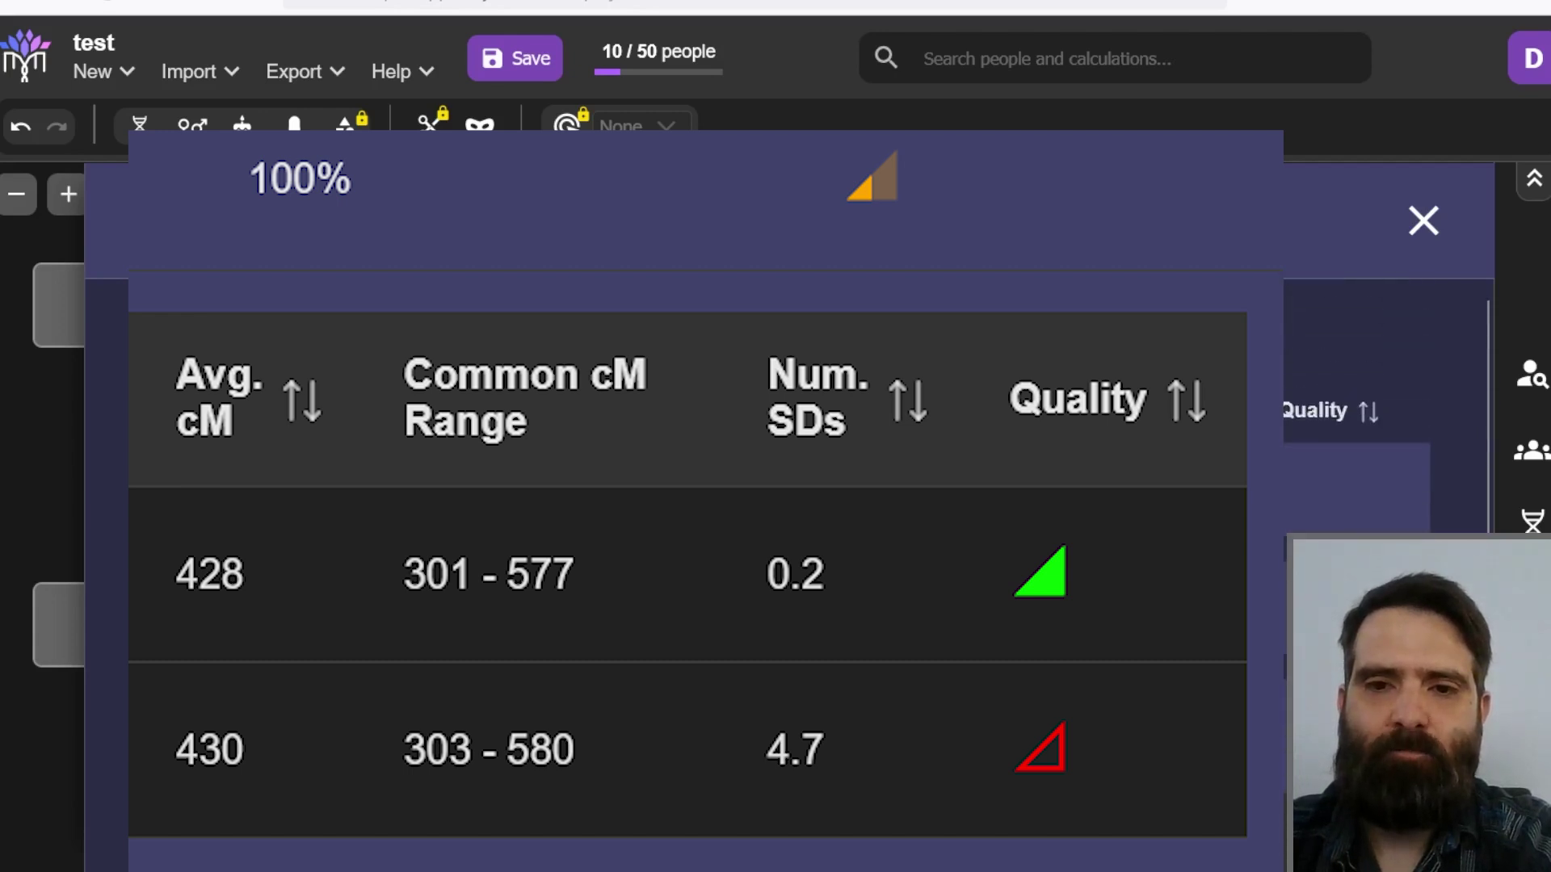
{"action": "scroll", "coordinate": [647, 661], "scroll_direction": "up", "scroll_amount": 2}
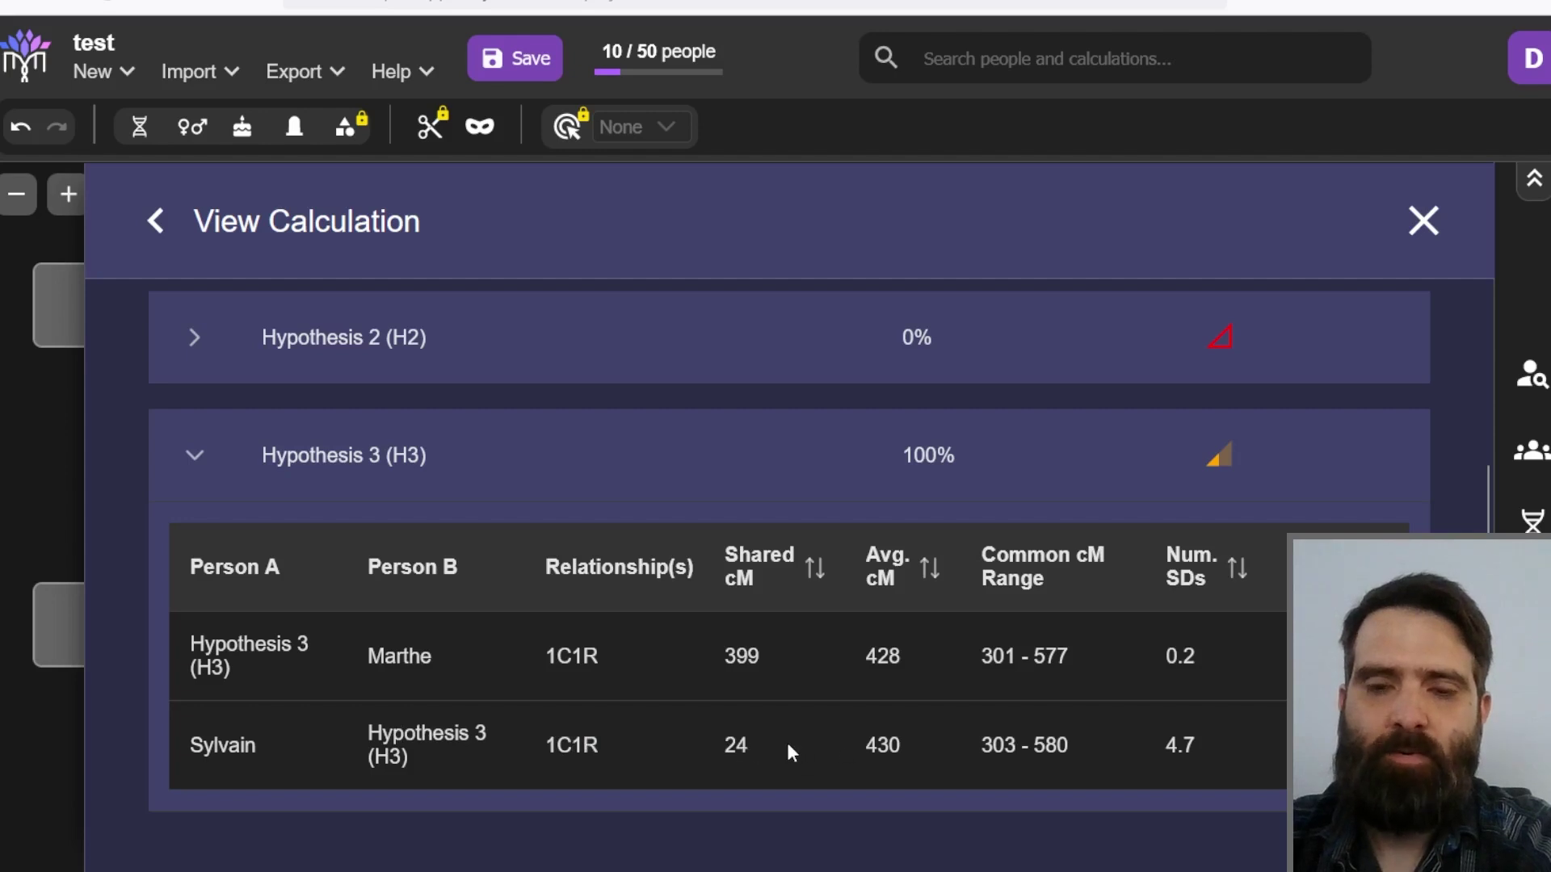
{"action": "scroll", "coordinate": [807, 549], "scroll_direction": "up", "scroll_amount": 3}
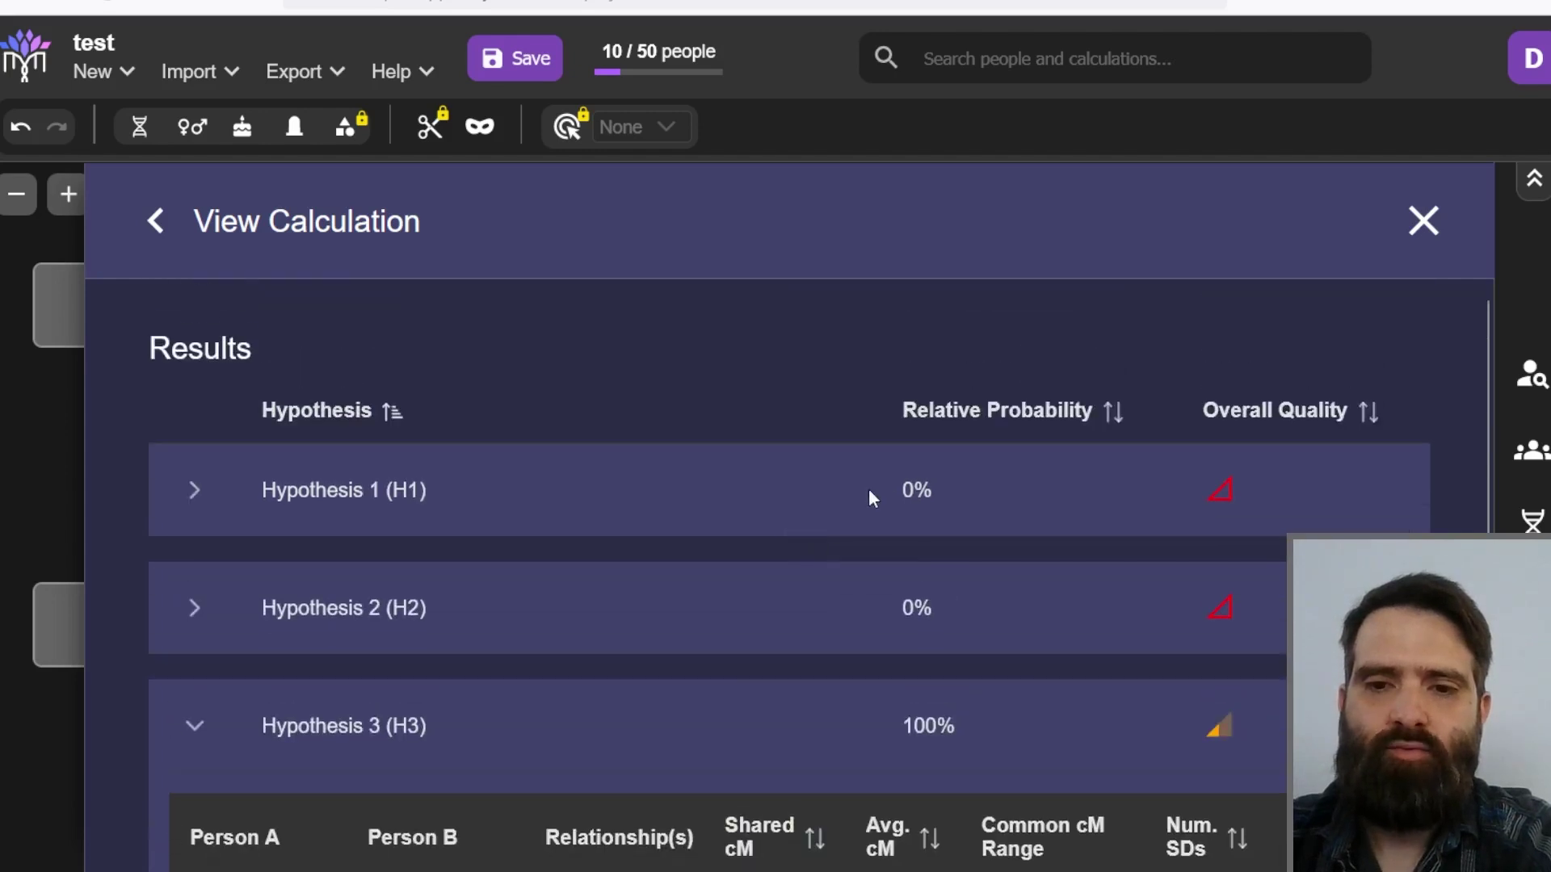
{"action": "scroll", "coordinate": [860, 485], "scroll_direction": "down", "scroll_amount": 2}
{"action": "scroll", "coordinate": [921, 458], "scroll_direction": "down", "scroll_amount": 2}
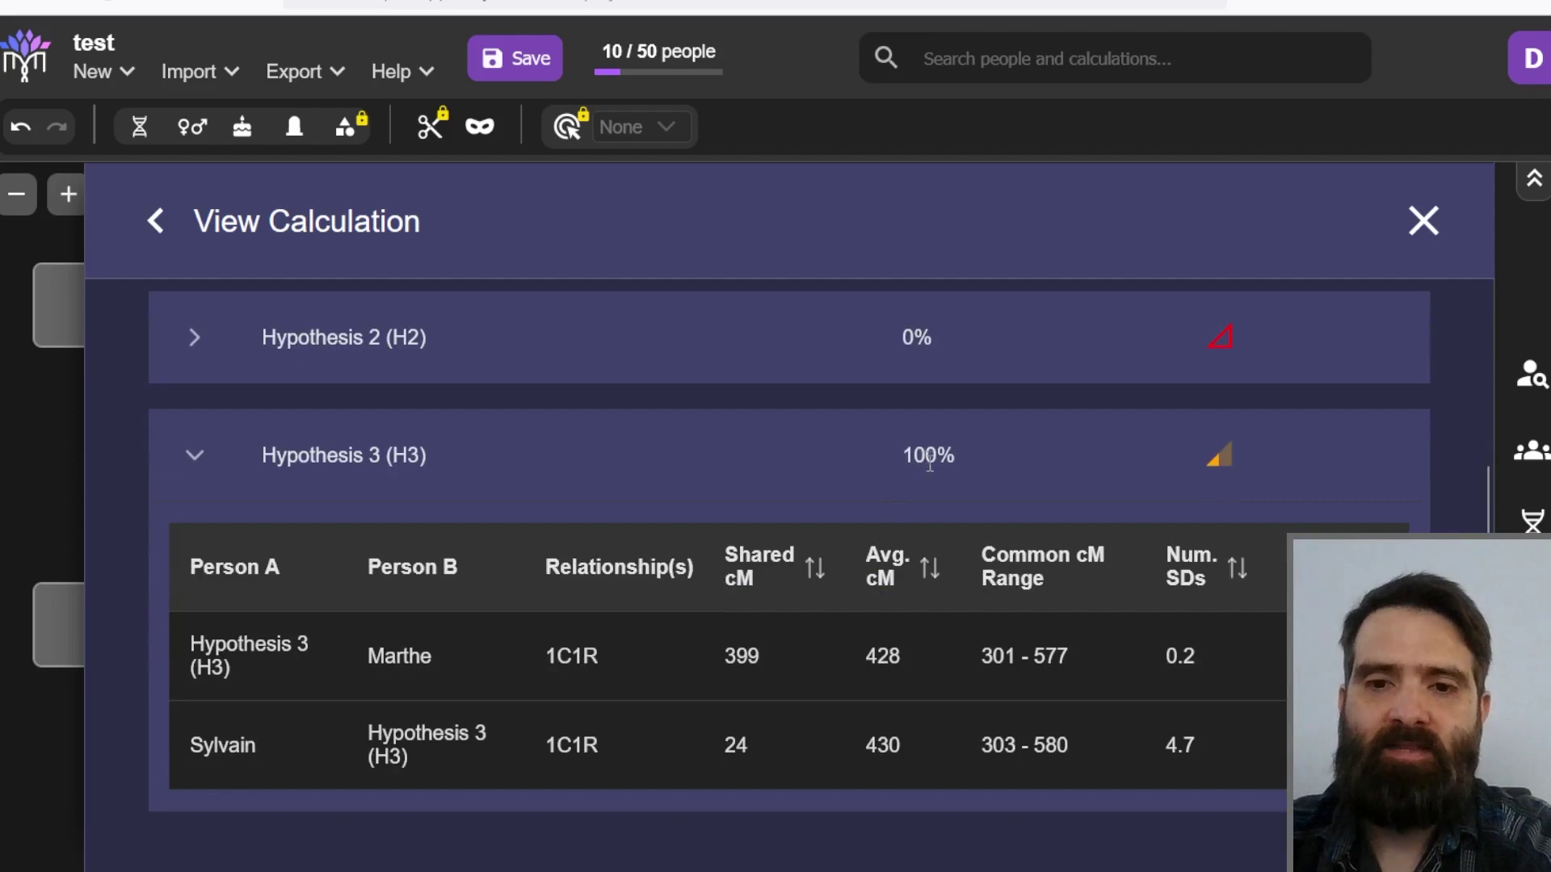
{"action": "scroll", "coordinate": [921, 468], "scroll_direction": "up", "scroll_amount": 4}
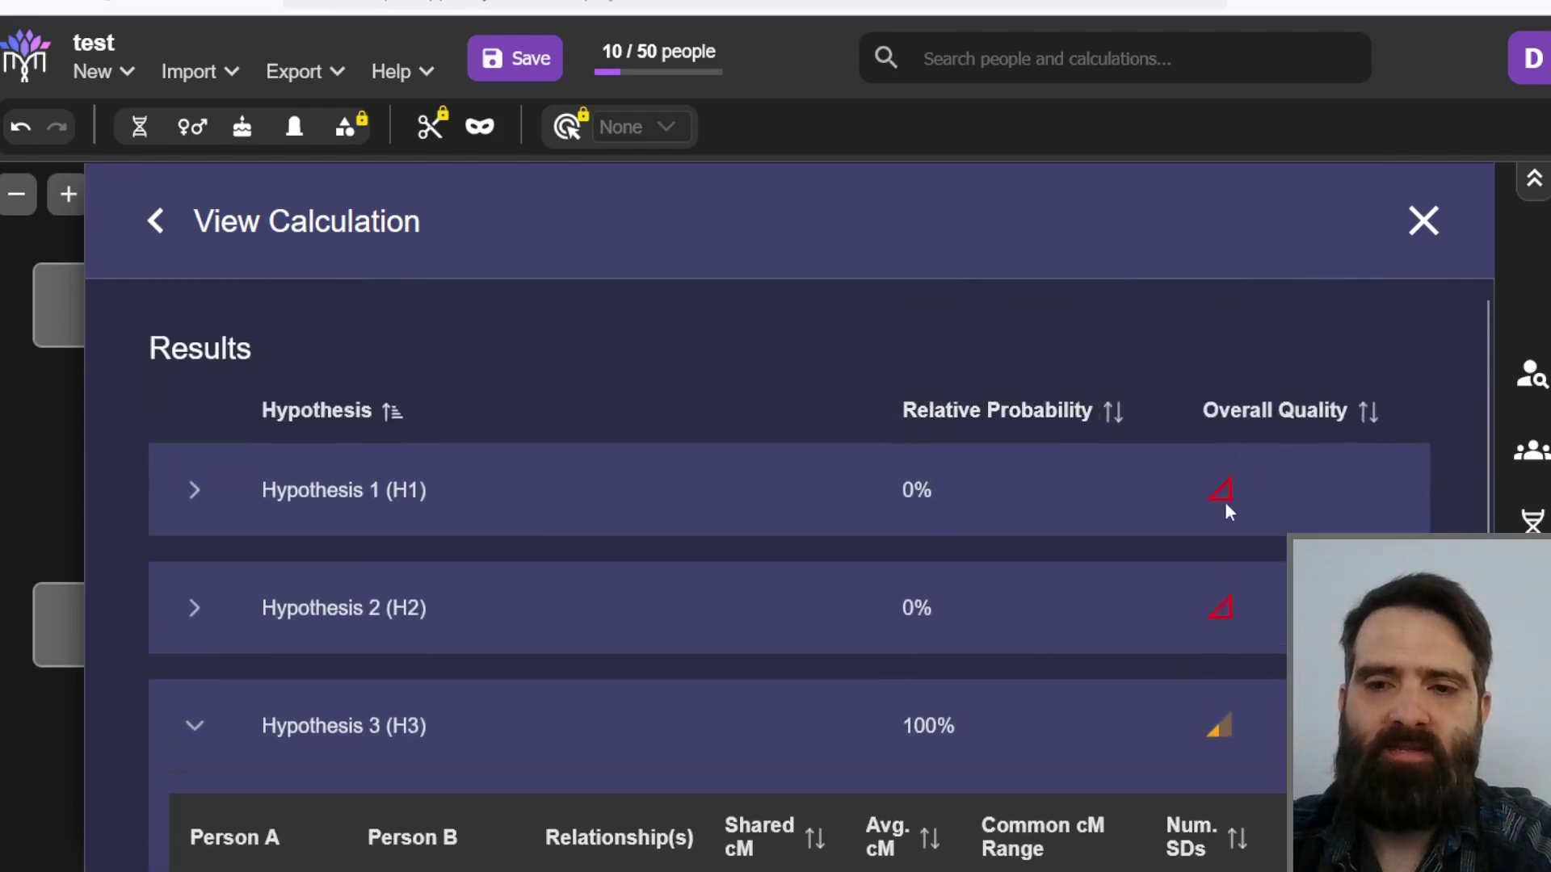
{"action": "left_click", "coordinate": [351, 768]}
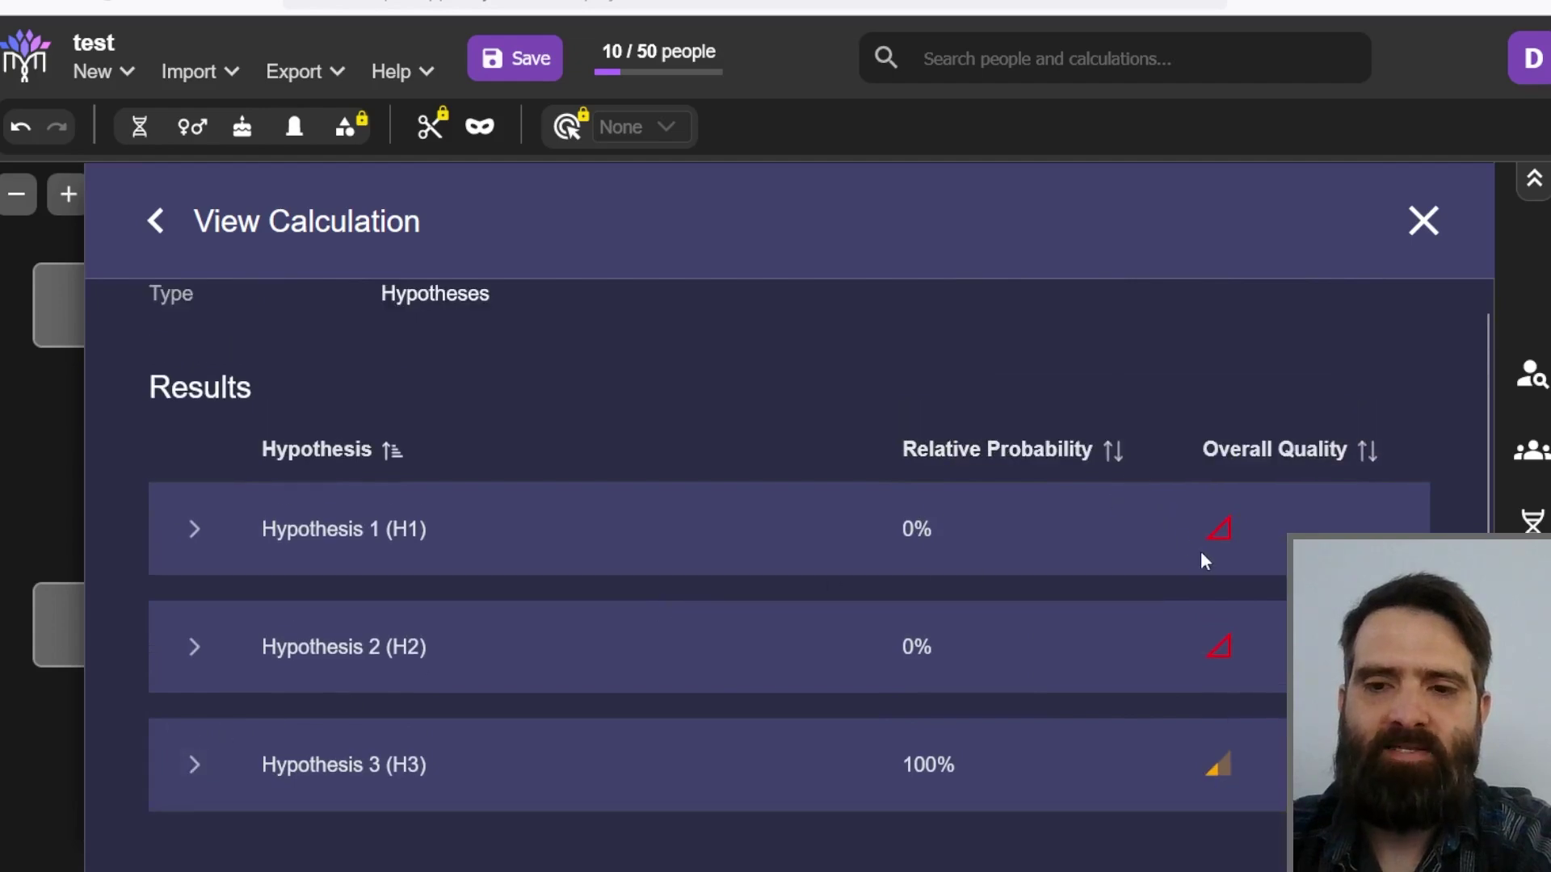
Step: Close the Calculation 6 results to view the tree with placements H1, H2 and H3
{"action": "left_click", "coordinate": [1422, 221]}
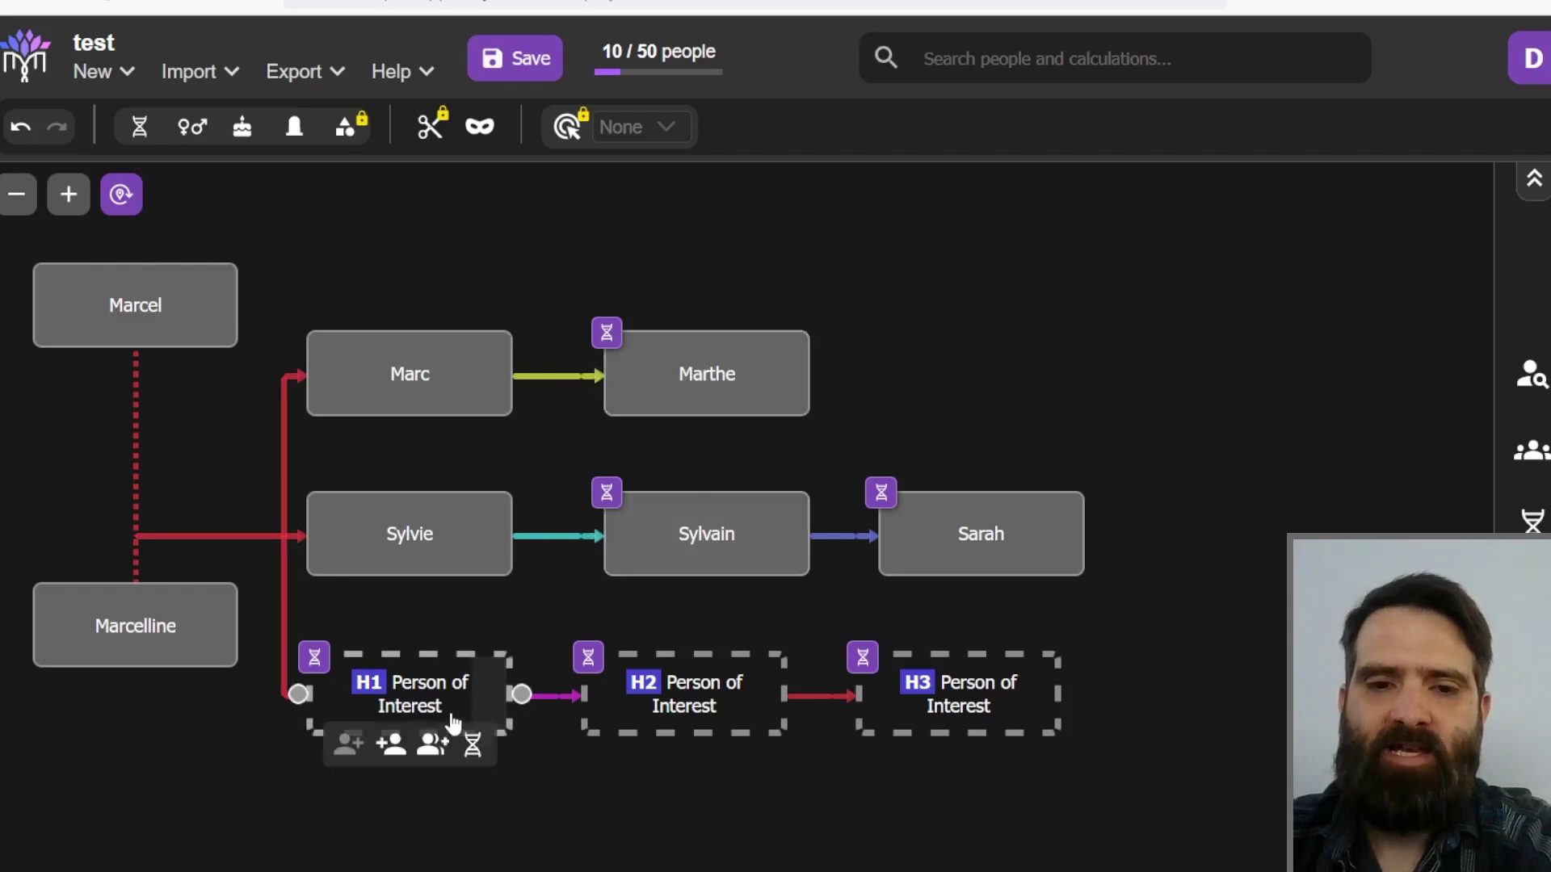
{"action": "mouse_move", "coordinate": [929, 710]}
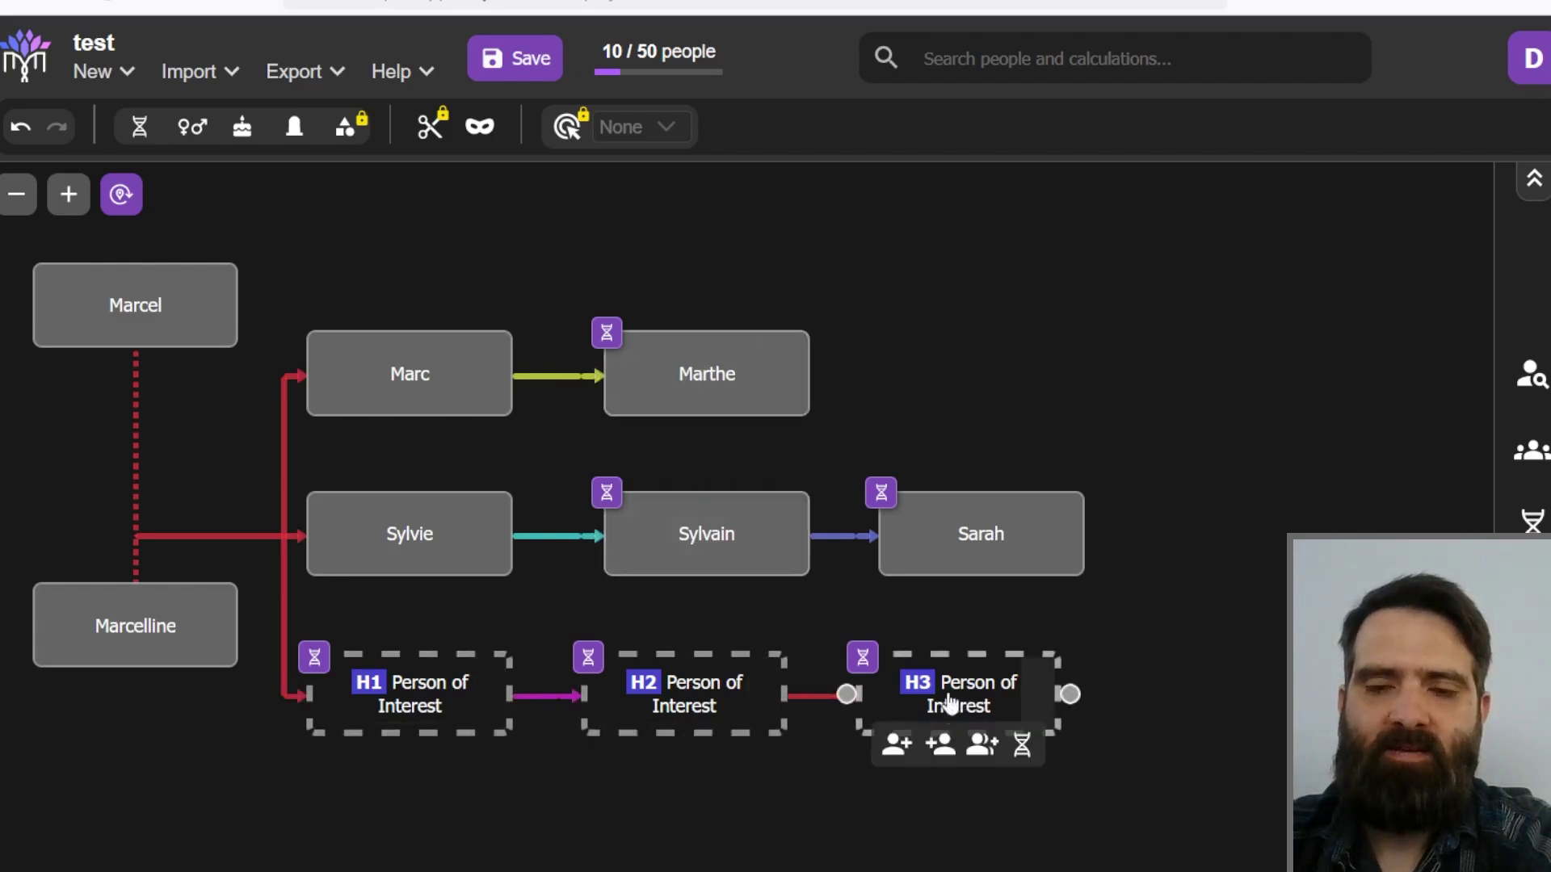
{"action": "mouse_move", "coordinate": [718, 530]}
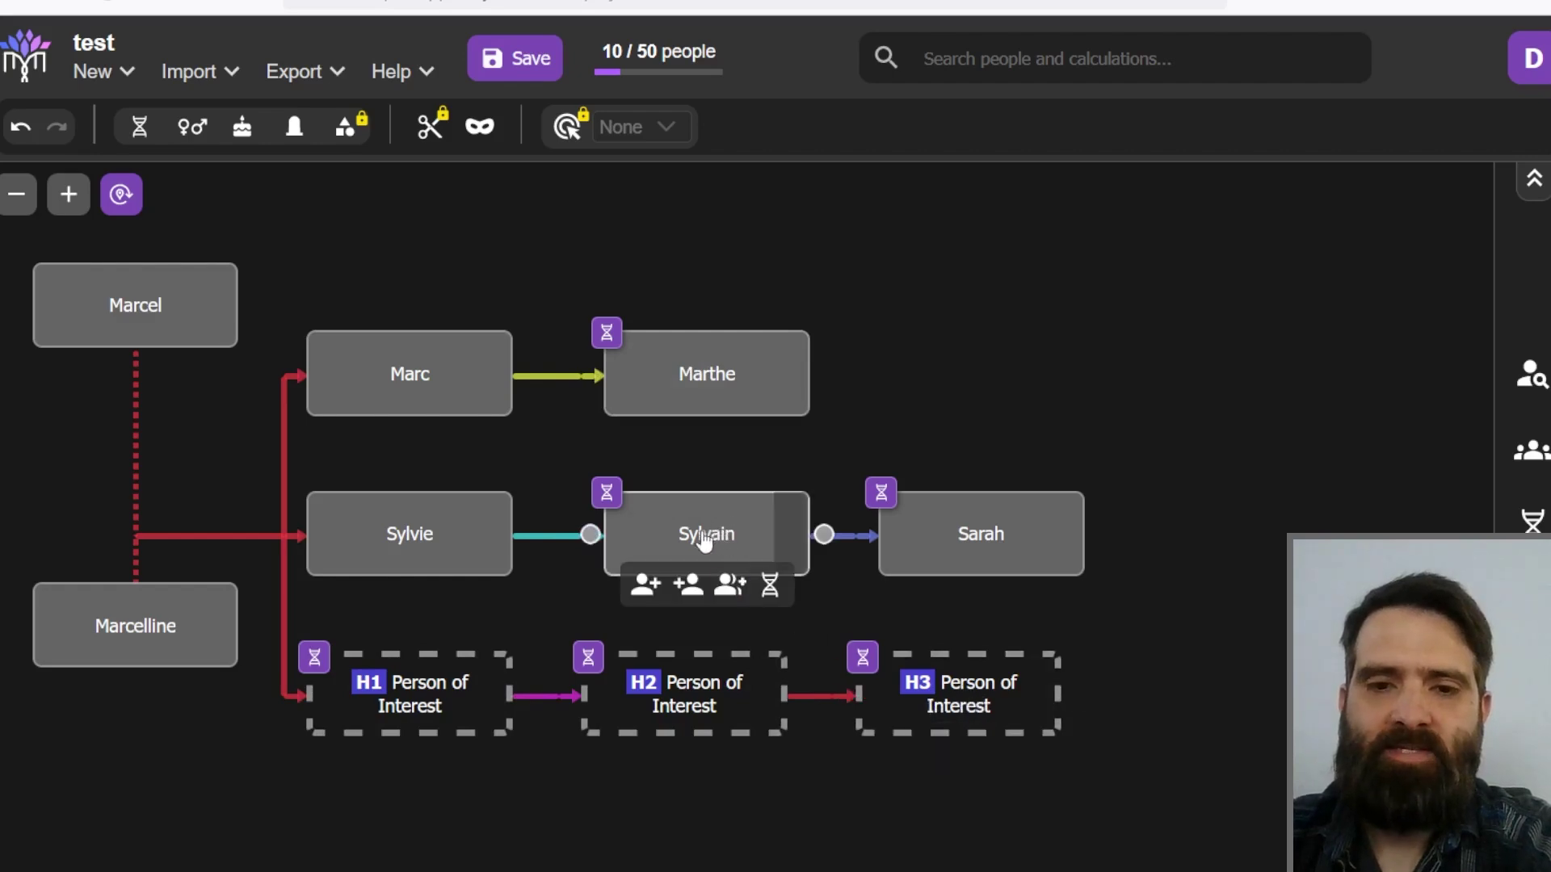